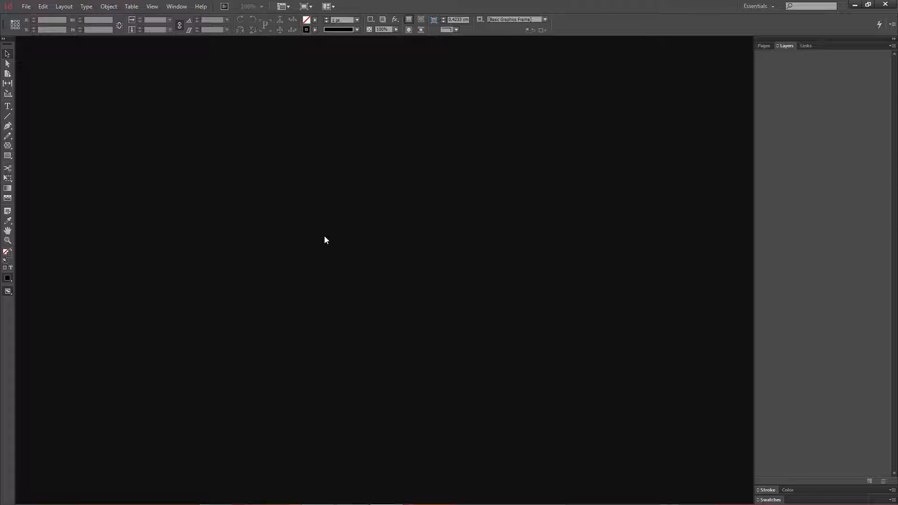
Step: Start a new document and keep the live preview of its settings enabled
{"action": "left_click", "coordinate": [26, 7]}
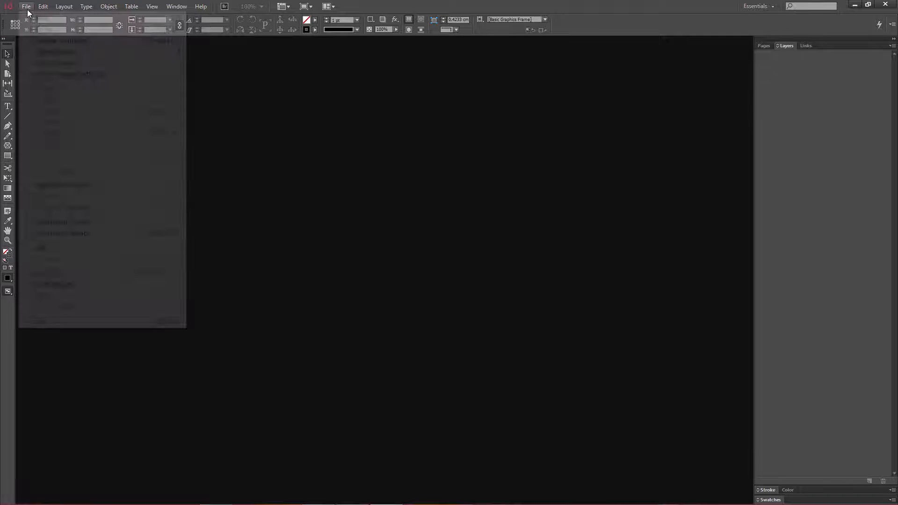
{"action": "mouse_move", "coordinate": [71, 21]}
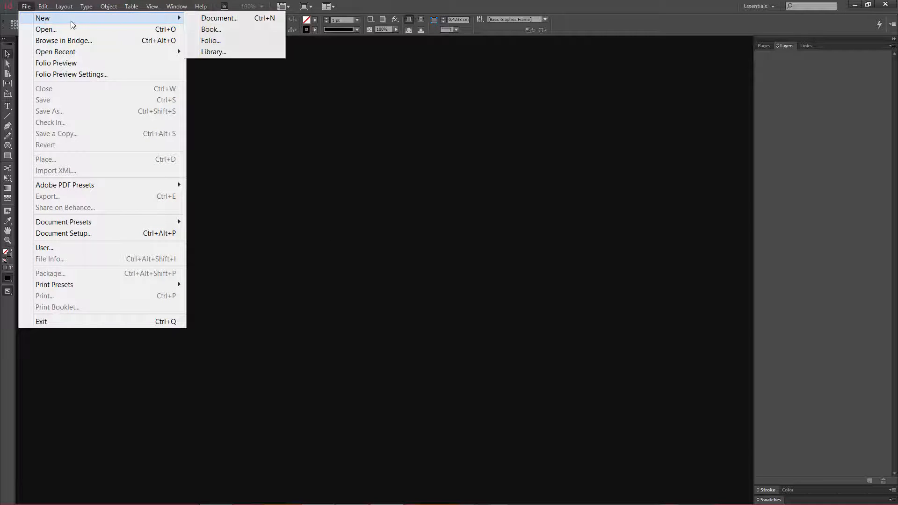
{"action": "left_click", "coordinate": [230, 17]}
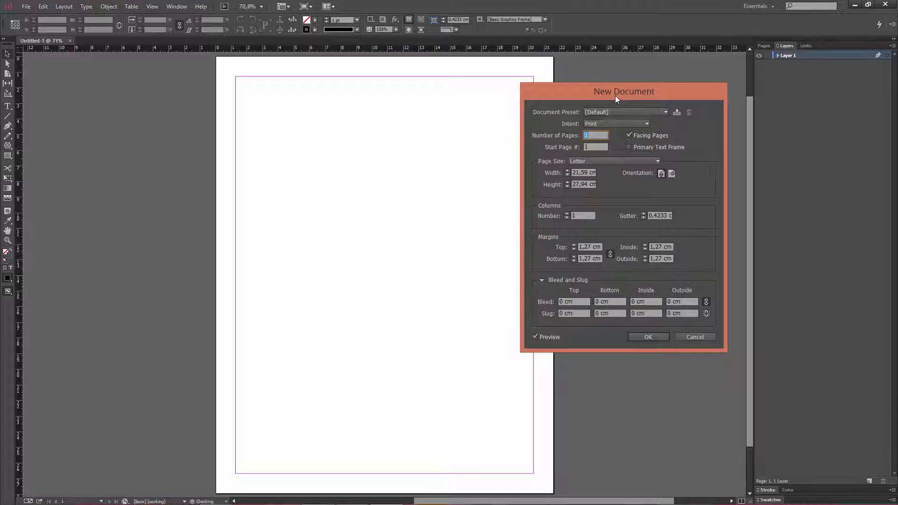
{"action": "left_click_drag", "start_coordinate": [616, 96], "coordinate": [607, 95]}
{"action": "left_click", "coordinate": [528, 337]}
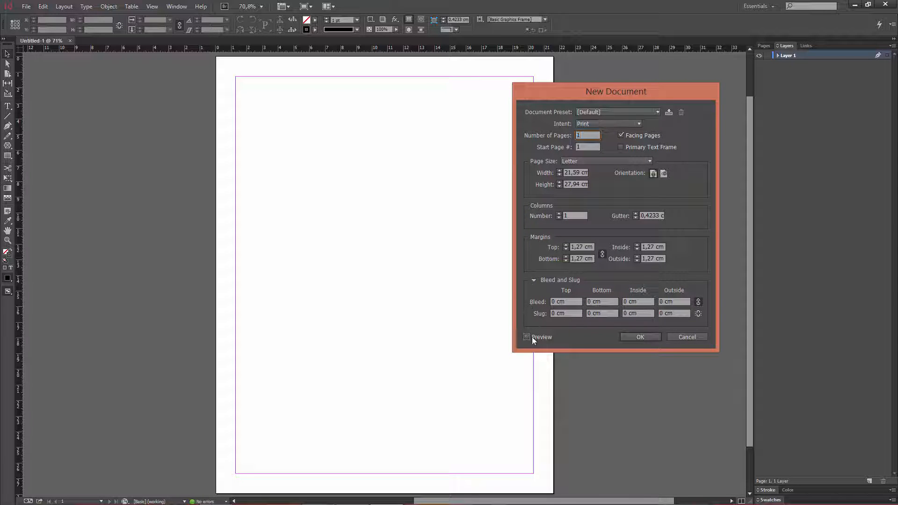
{"action": "left_click", "coordinate": [528, 337]}
{"action": "left_click_drag", "start_coordinate": [576, 95], "coordinate": [584, 96]}
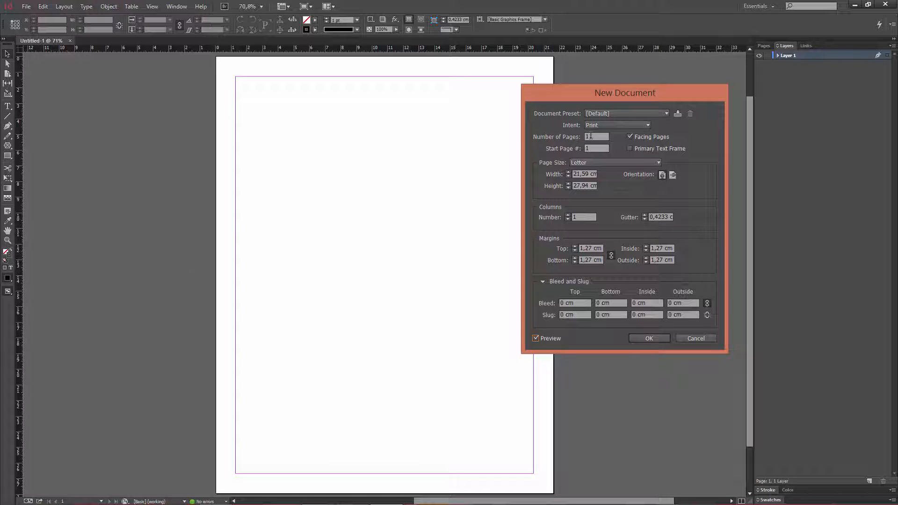
{"action": "left_click_drag", "start_coordinate": [609, 98], "coordinate": [578, 137]}
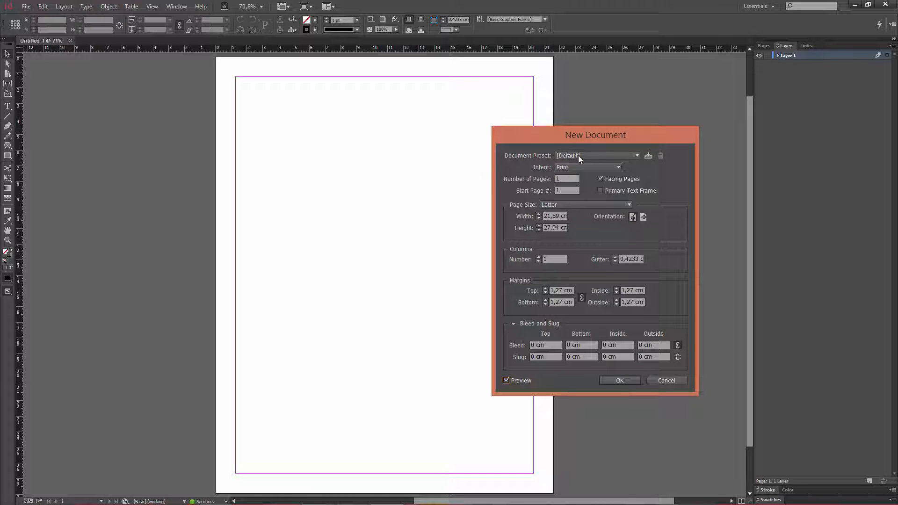
{"action": "left_click_drag", "start_coordinate": [569, 137], "coordinate": [563, 136]}
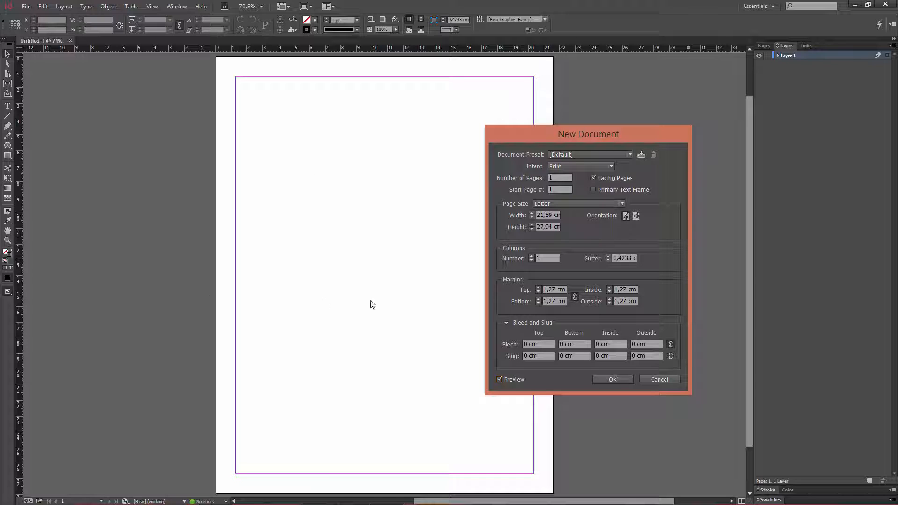
{"action": "left_click_drag", "start_coordinate": [545, 140], "coordinate": [557, 135]}
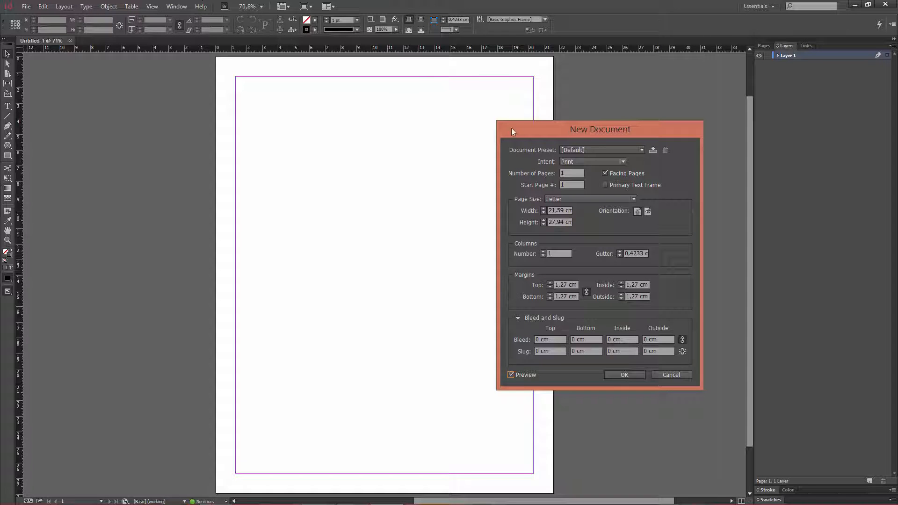
{"action": "left_click_drag", "start_coordinate": [536, 125], "coordinate": [545, 102]}
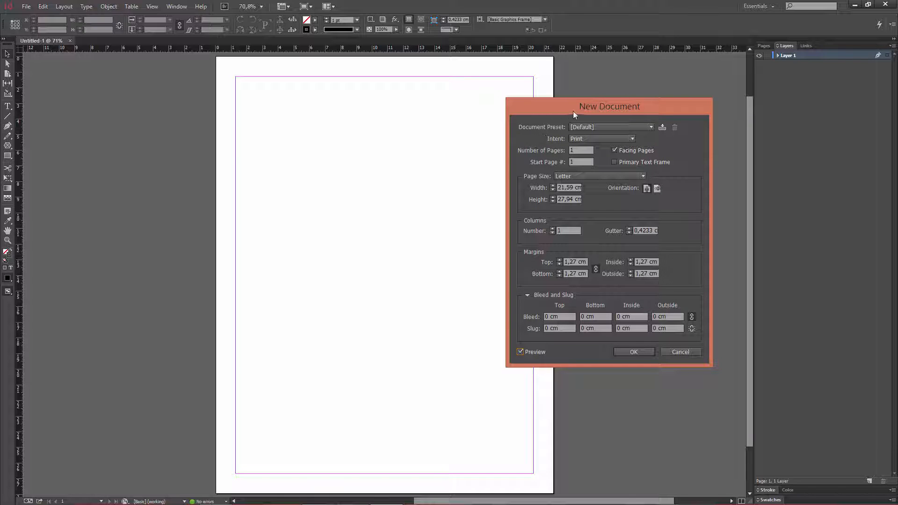
{"action": "left_click_drag", "start_coordinate": [573, 112], "coordinate": [541, 119]}
Step: Examine the available document presets and intent options for the new document
{"action": "left_click", "coordinate": [600, 133]}
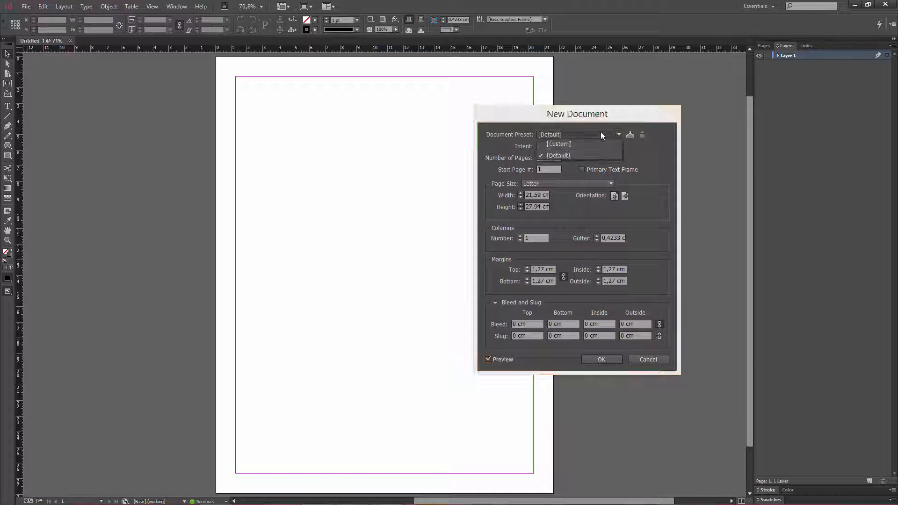
{"action": "left_click", "coordinate": [602, 133]}
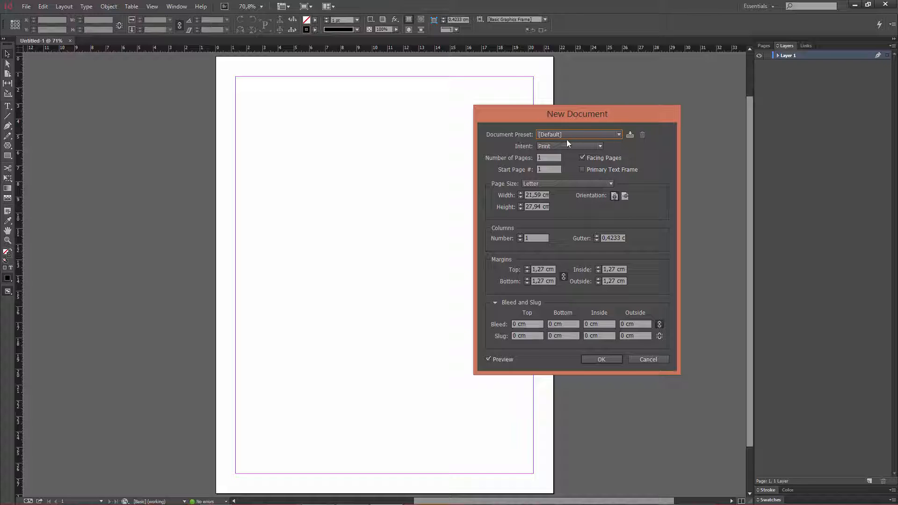
{"action": "left_click", "coordinate": [585, 133]}
{"action": "left_click", "coordinate": [582, 133]}
{"action": "left_click_drag", "start_coordinate": [557, 108], "coordinate": [547, 116]}
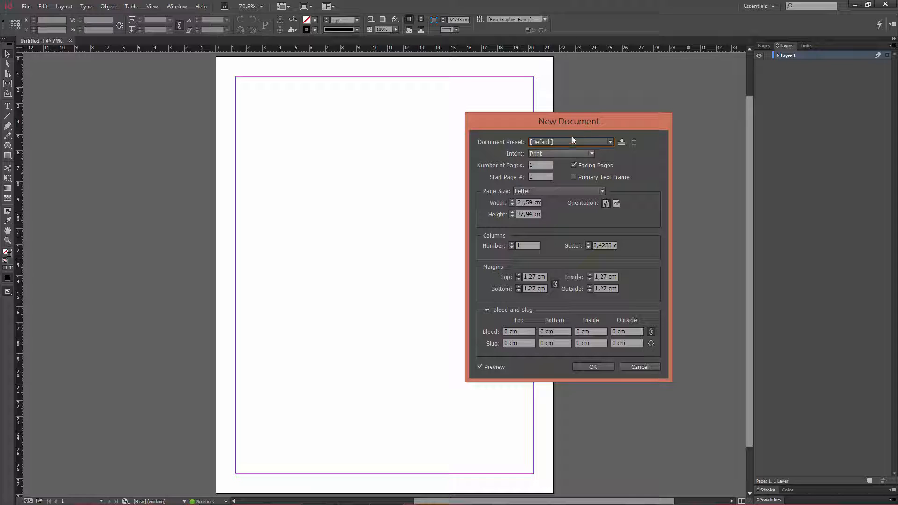
{"action": "left_click_drag", "start_coordinate": [576, 125], "coordinate": [586, 125]}
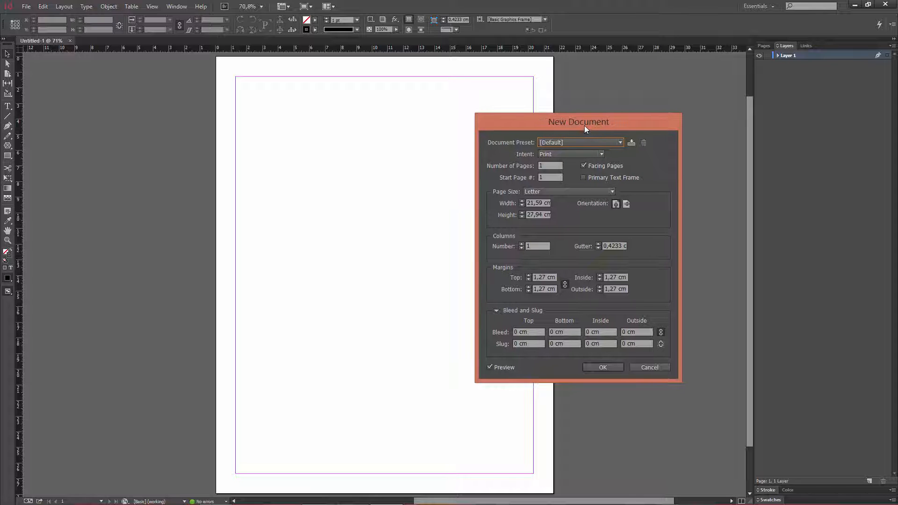
{"action": "left_click", "coordinate": [548, 157]}
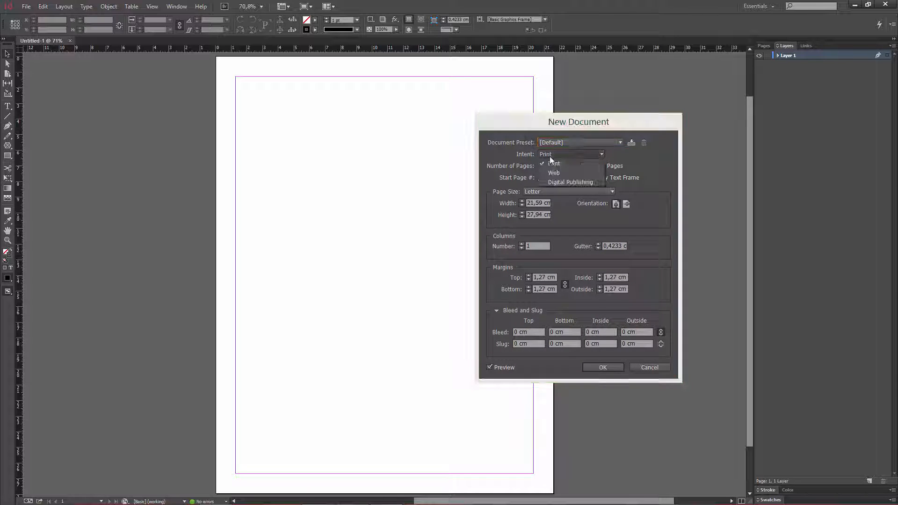
{"action": "left_click", "coordinate": [549, 156]}
{"action": "left_click_drag", "start_coordinate": [521, 128], "coordinate": [543, 121]}
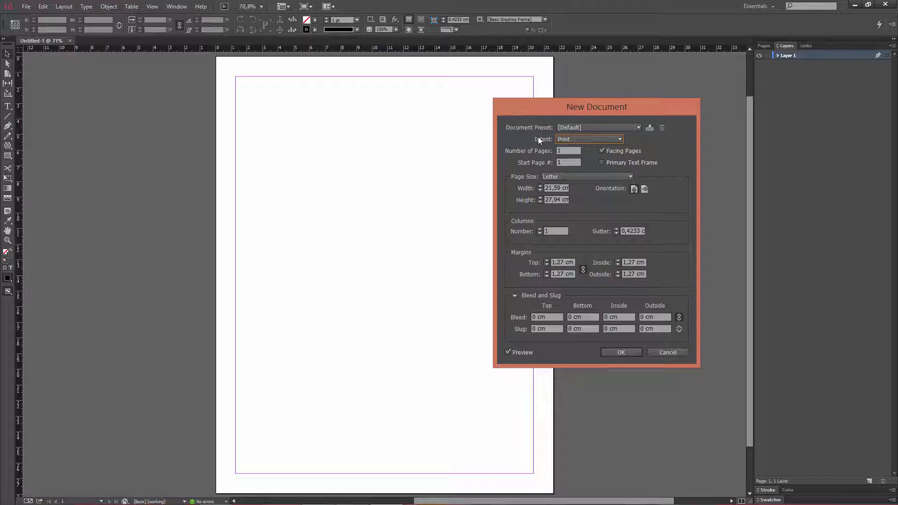
Step: Set the document intent to Digital Publishing and look through its device page sizes
{"action": "left_click", "coordinate": [571, 139]}
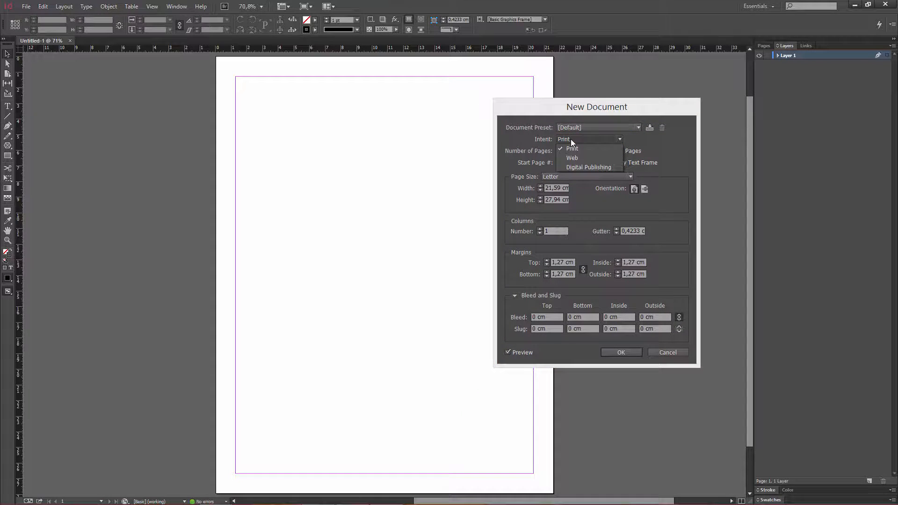
{"action": "left_click", "coordinate": [588, 168]}
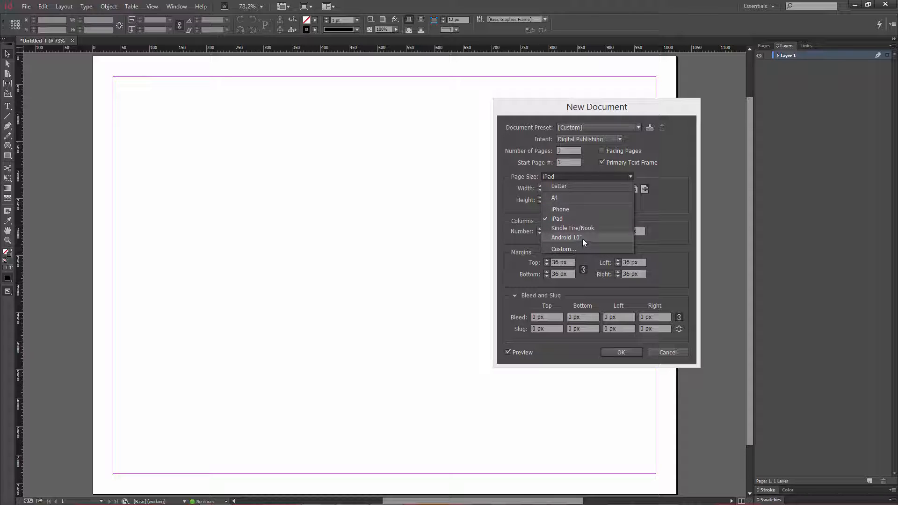
{"action": "left_click", "coordinate": [585, 177]}
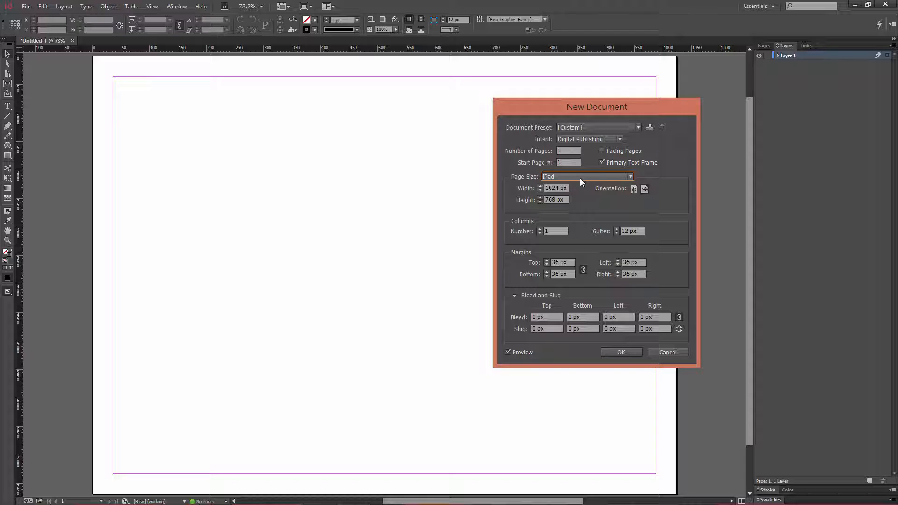
Step: Set the document intent back to Print and choose A4 as the page size
{"action": "left_click", "coordinate": [576, 140]}
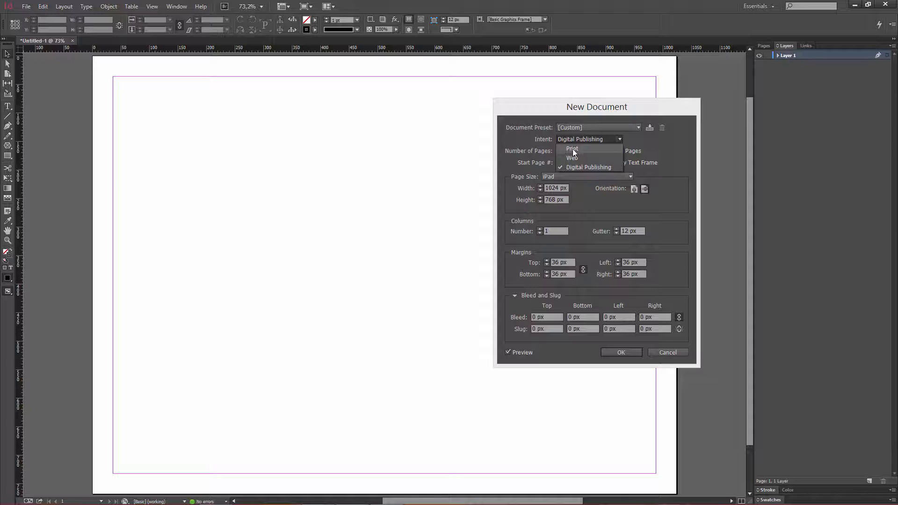
{"action": "left_click", "coordinate": [572, 148]}
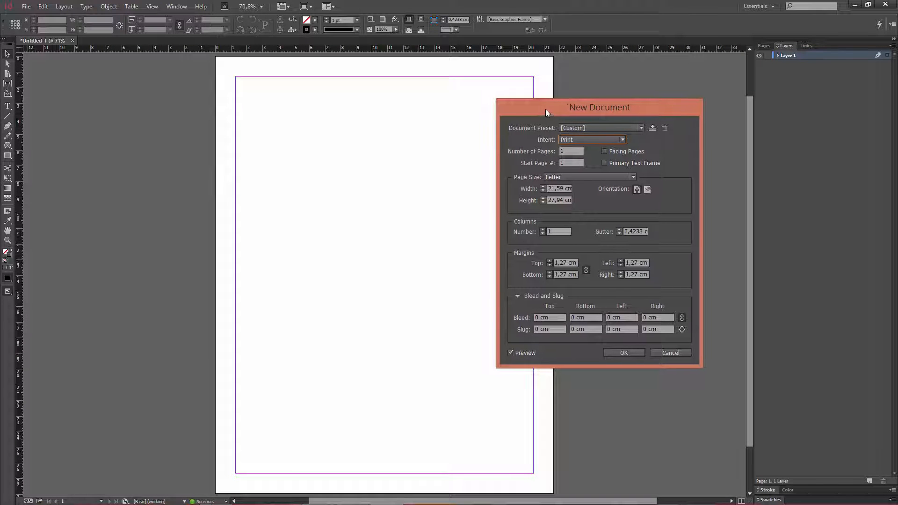
{"action": "left_click_drag", "start_coordinate": [546, 109], "coordinate": [542, 109]}
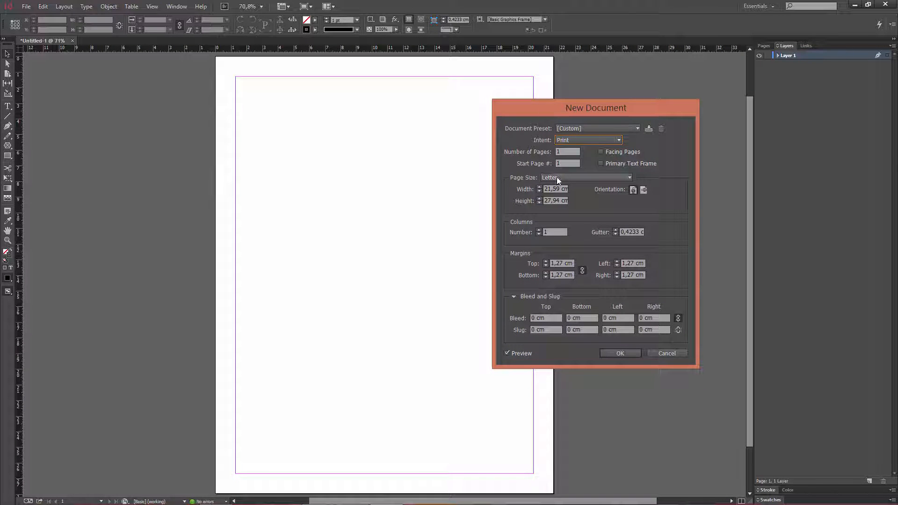
{"action": "left_click", "coordinate": [570, 177]}
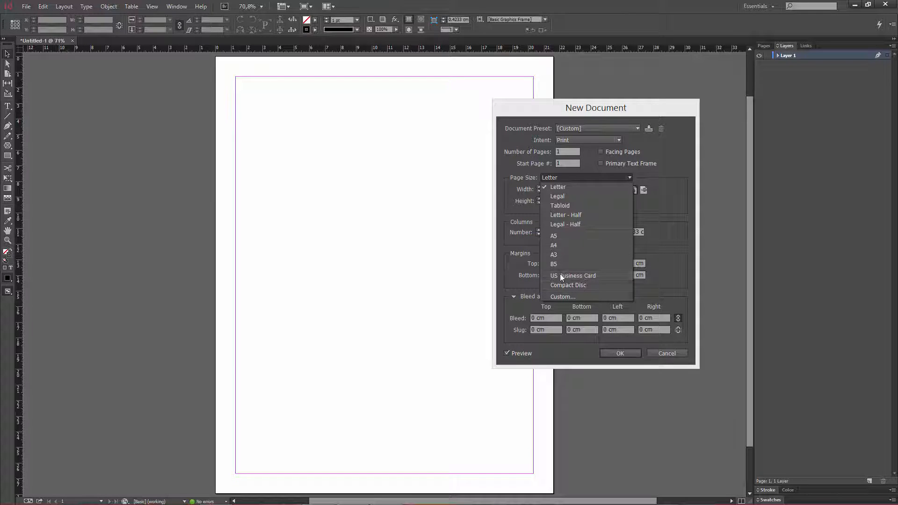
{"action": "left_click", "coordinate": [564, 247]}
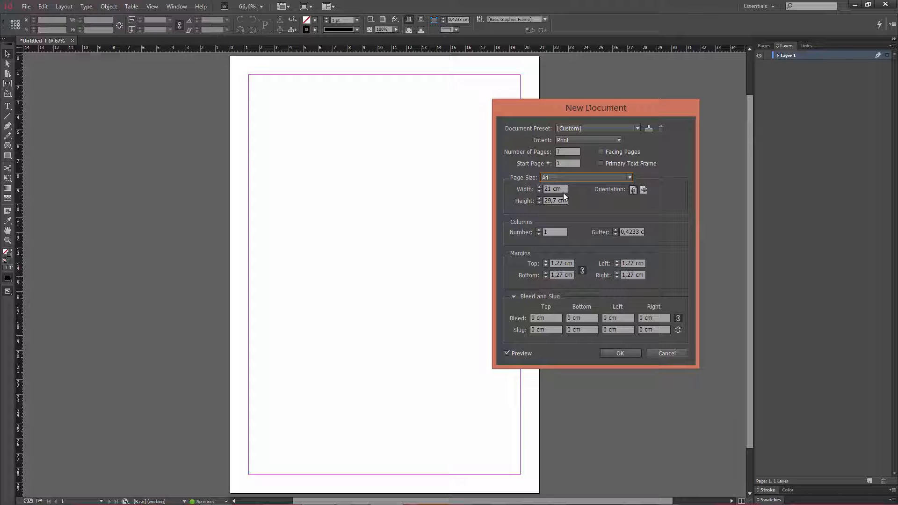
Step: Preview the page with 3 columns and return the number of columns to 1
{"action": "key", "text": "Tab"}
{"action": "key", "text": "Tab"}
{"action": "double_click", "coordinate": [557, 189]}
{"action": "left_click", "coordinate": [555, 189]}
{"action": "left_click", "coordinate": [539, 230]}
{"action": "left_click", "coordinate": [539, 230]}
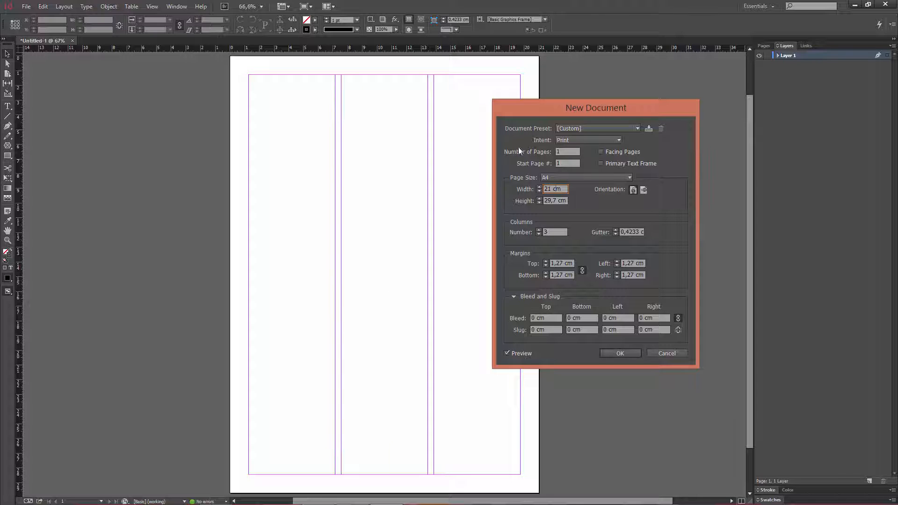
{"action": "left_click_drag", "start_coordinate": [525, 113], "coordinate": [589, 123]}
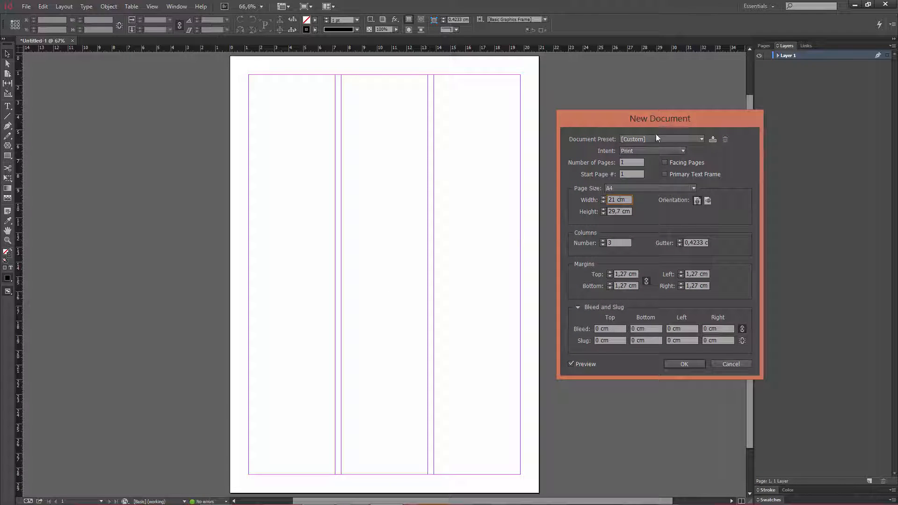
{"action": "left_click_drag", "start_coordinate": [667, 121], "coordinate": [647, 113]}
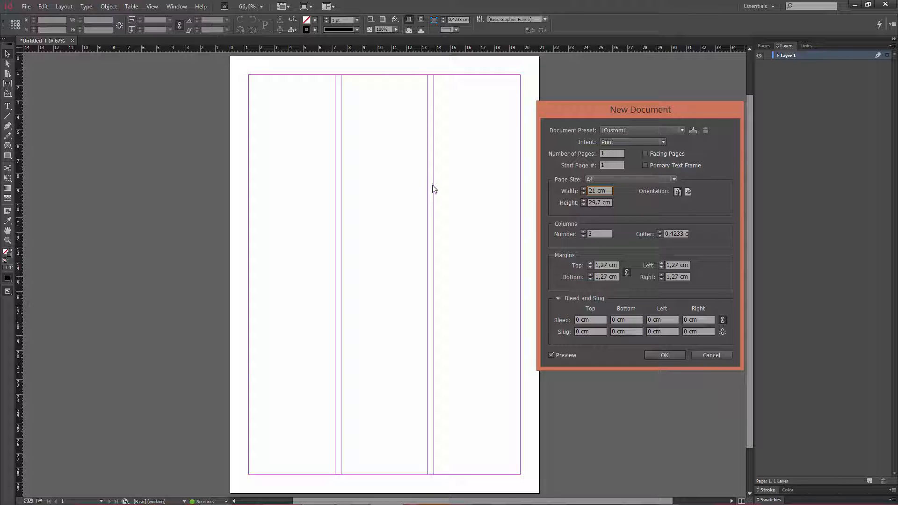
{"action": "left_click", "coordinate": [583, 235]}
{"action": "left_click", "coordinate": [584, 236]}
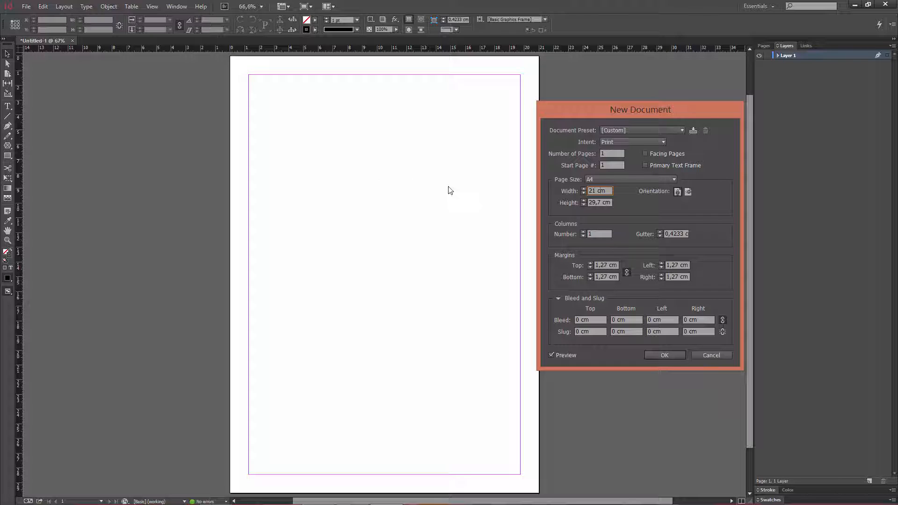
{"action": "left_click", "coordinate": [608, 153]}
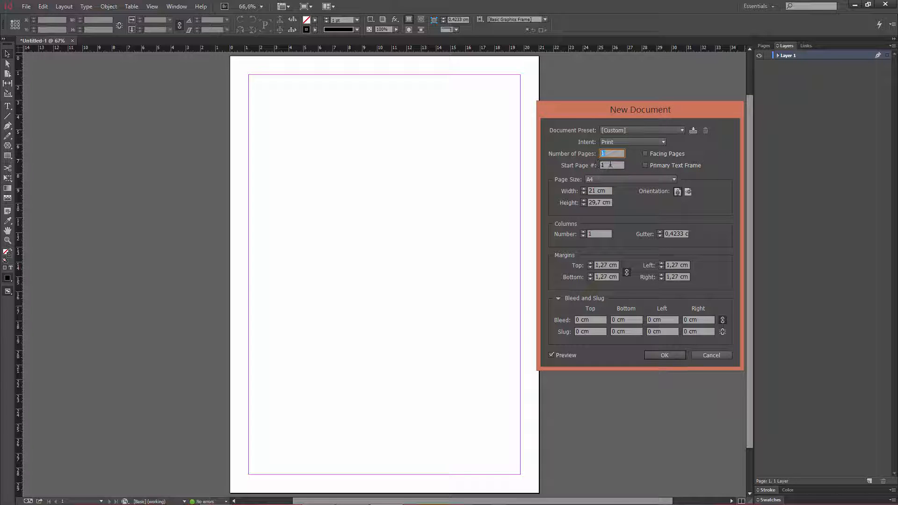
{"action": "left_click", "coordinate": [604, 165]}
{"action": "left_click", "coordinate": [603, 165]}
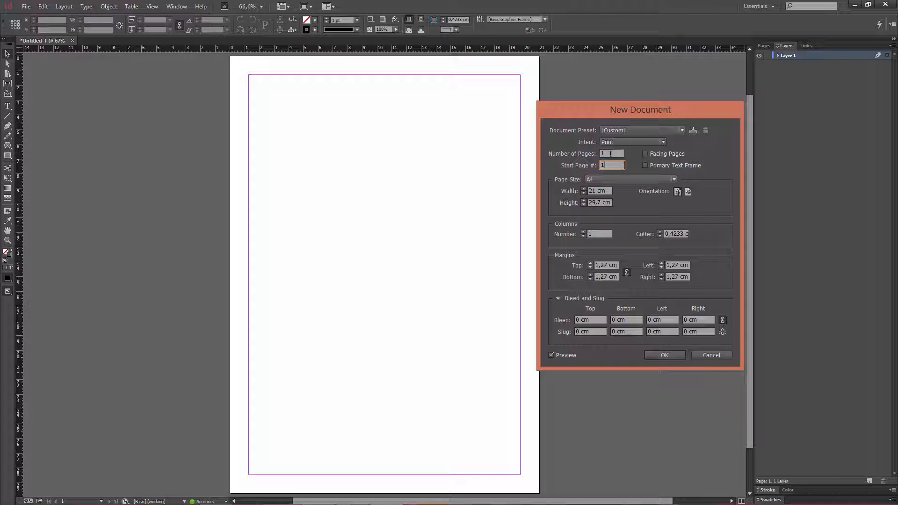
{"action": "left_click", "coordinate": [615, 154]}
{"action": "left_click_drag", "start_coordinate": [619, 111], "coordinate": [610, 108]}
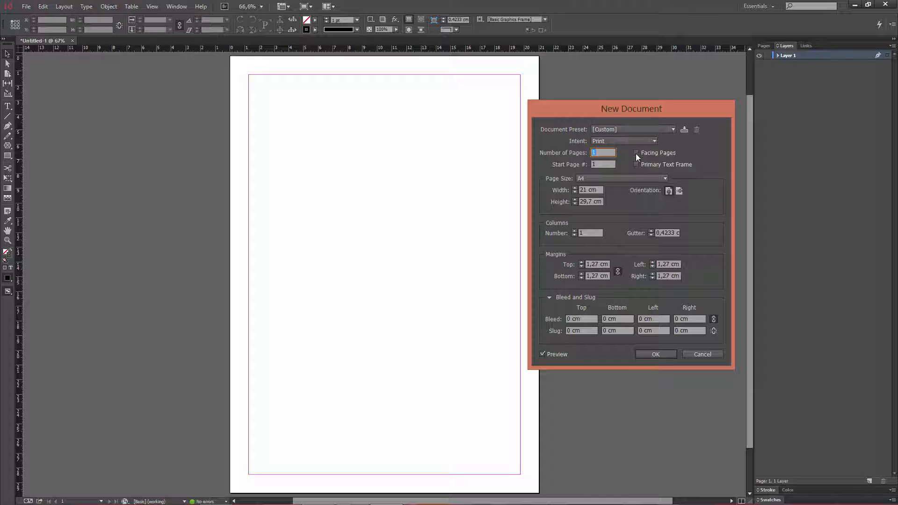
{"action": "left_click_drag", "start_coordinate": [631, 112], "coordinate": [641, 98]}
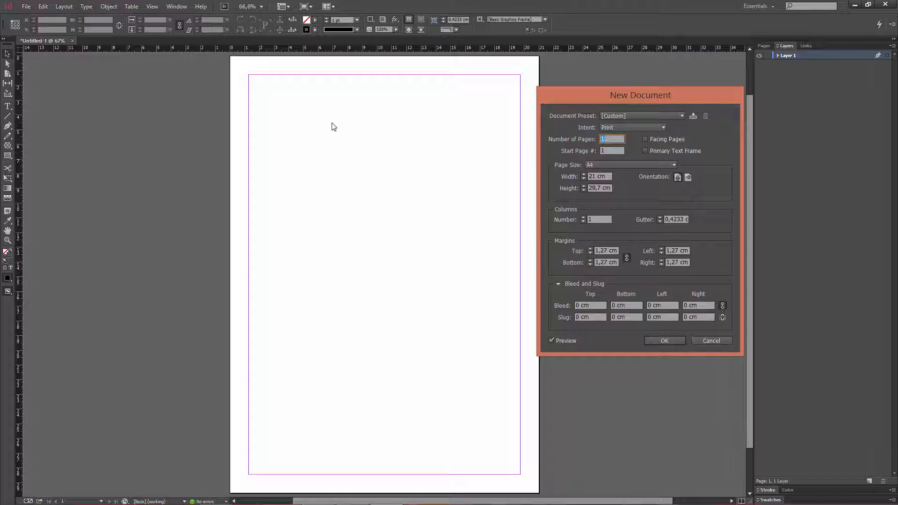
{"action": "left_click_drag", "start_coordinate": [615, 107], "coordinate": [641, 101]}
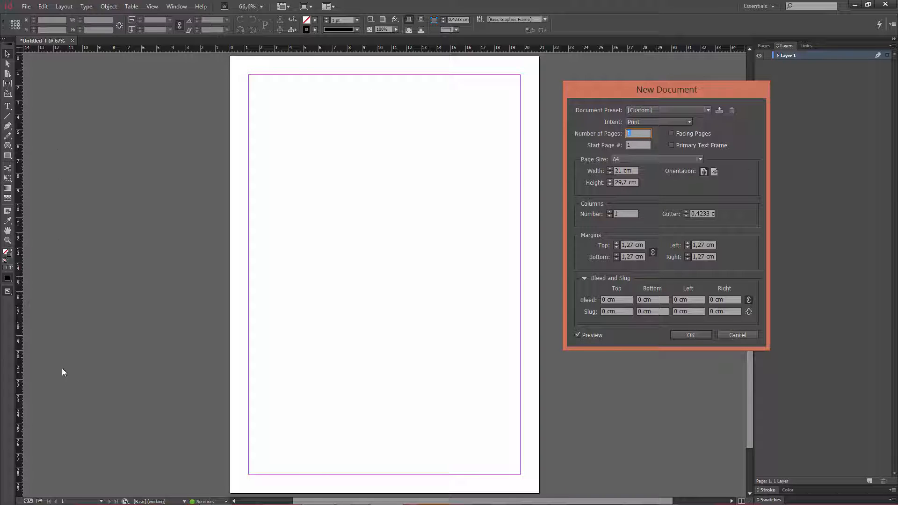
{"action": "left_click_drag", "start_coordinate": [617, 91], "coordinate": [604, 82]}
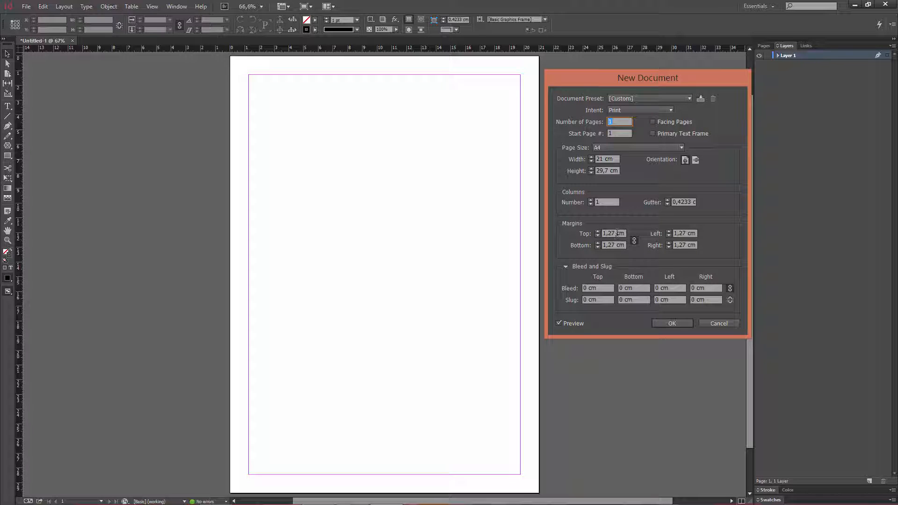
Step: Set the top, bottom, left and right page margins to 1 cm, keeping them linked
{"action": "left_click", "coordinate": [616, 232]}
{"action": "type", "text": "1"}
{"action": "left_click", "coordinate": [635, 240]}
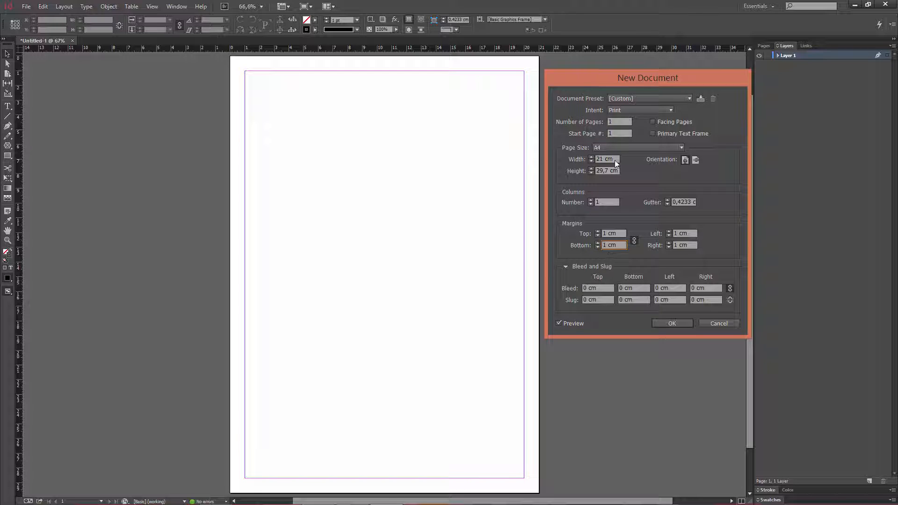
{"action": "left_click_drag", "start_coordinate": [610, 81], "coordinate": [618, 81]}
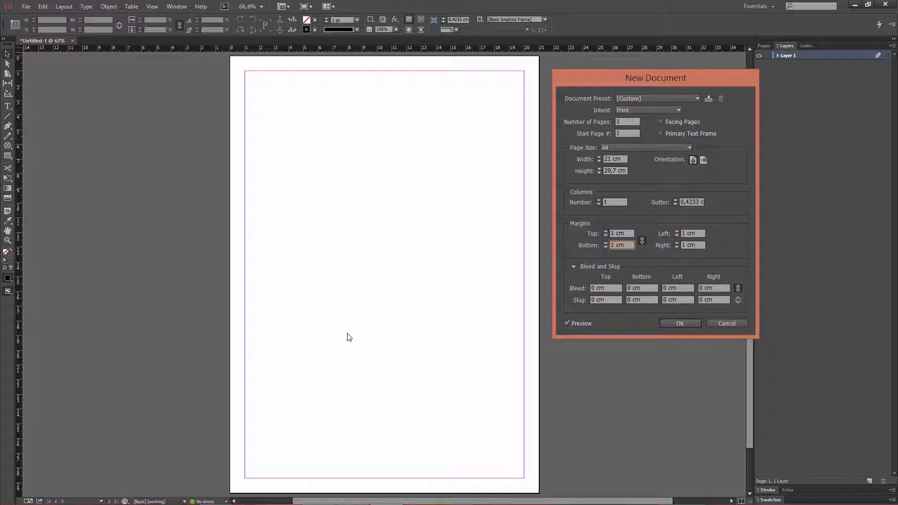
Step: Preview the page in landscape orientation and return it to portrait
{"action": "left_click", "coordinate": [703, 159]}
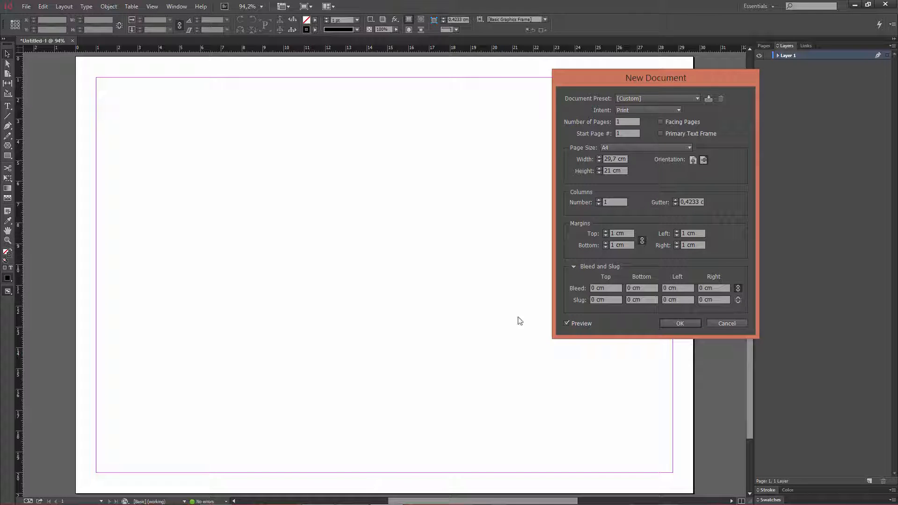
{"action": "left_click_drag", "start_coordinate": [630, 75], "coordinate": [641, 80]}
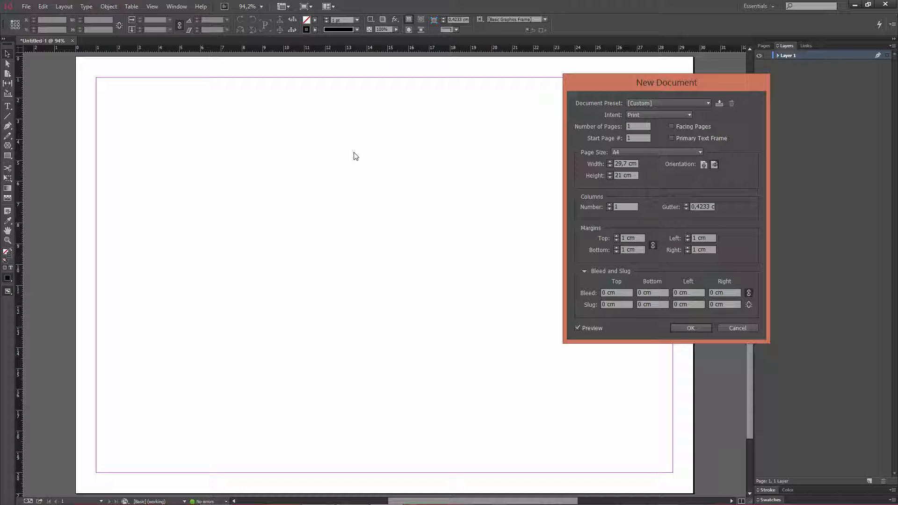
{"action": "left_click", "coordinate": [703, 164]}
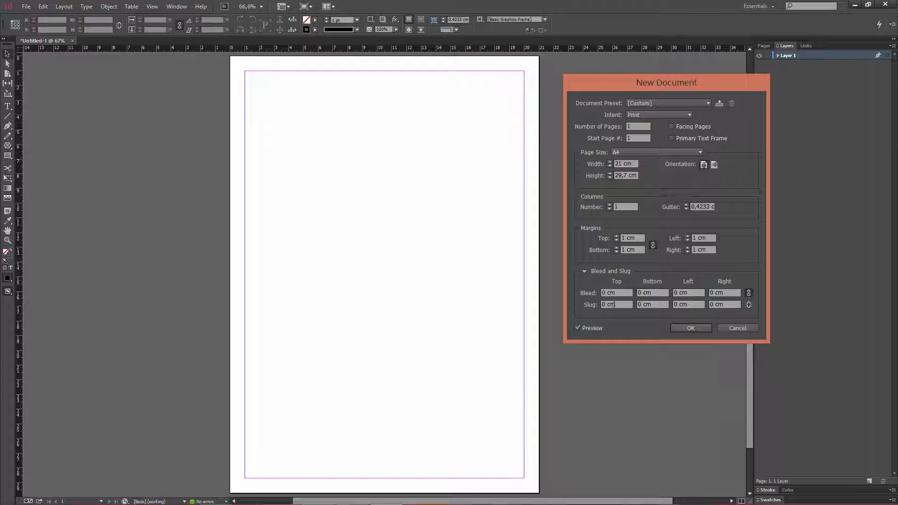
Step: Set a linked bleed of 0,5 cm on all four sides of the page
{"action": "left_click_drag", "start_coordinate": [616, 292], "coordinate": [587, 294]}
{"action": "type", "text": "0,5"}
{"action": "left_click", "coordinate": [732, 292]}
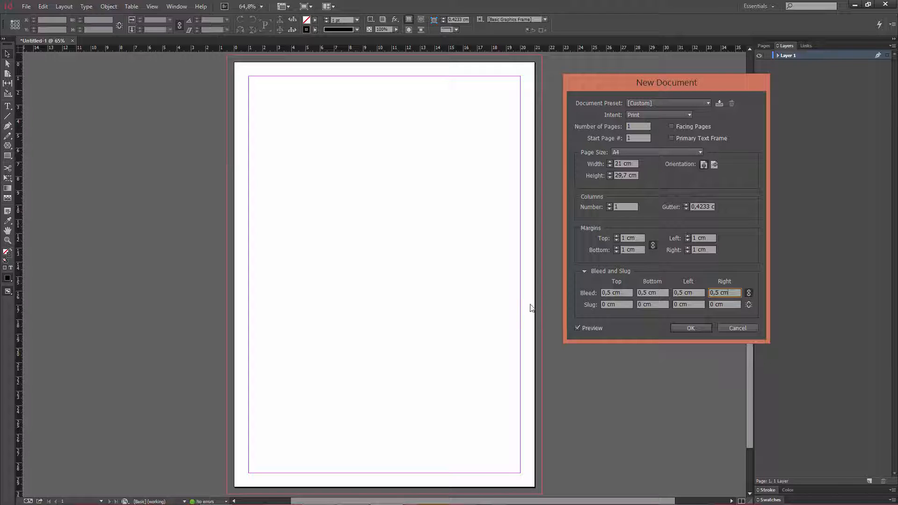
Step: Set a linked slug of 1 cm on all four sides and create the document
{"action": "left_click", "coordinate": [609, 303]}
{"action": "type", "text": "1"}
{"action": "left_click", "coordinate": [749, 304]}
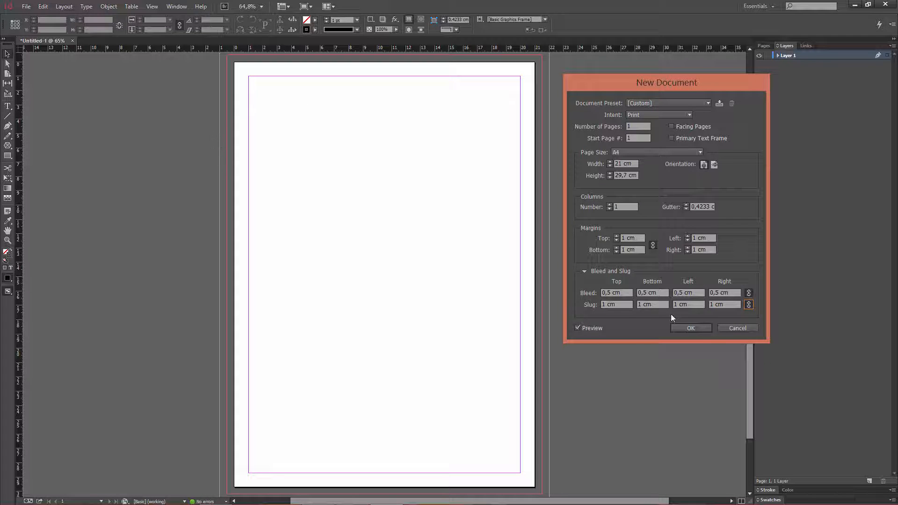
{"action": "left_click", "coordinate": [691, 326]}
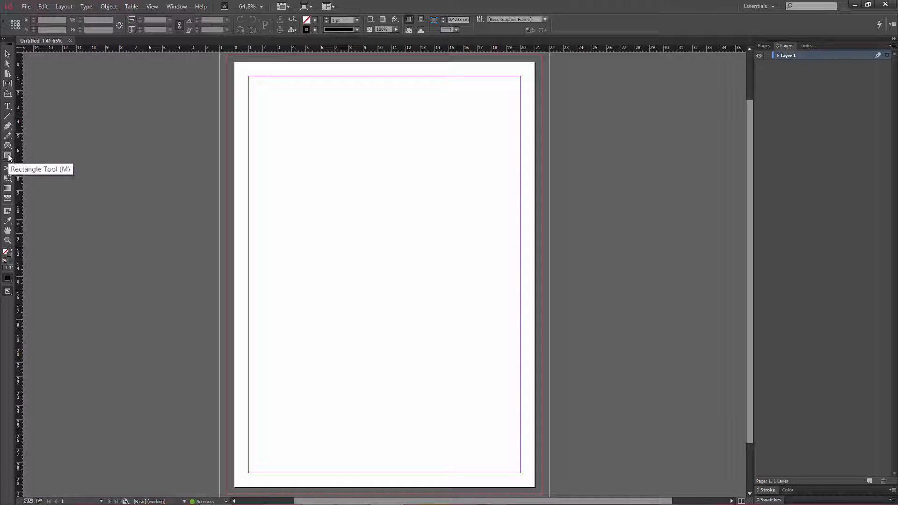
Step: Choose the Rectangle tool and set the default fill to cyan (C=100 M=0 Y=0 K=0)
{"action": "left_click_drag", "start_coordinate": [8, 156], "coordinate": [28, 158]}
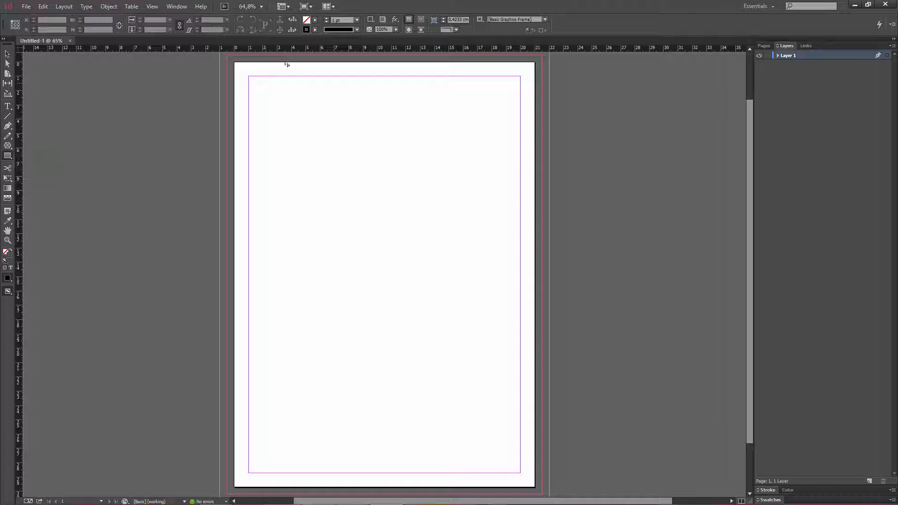
{"action": "left_click", "coordinate": [316, 21]}
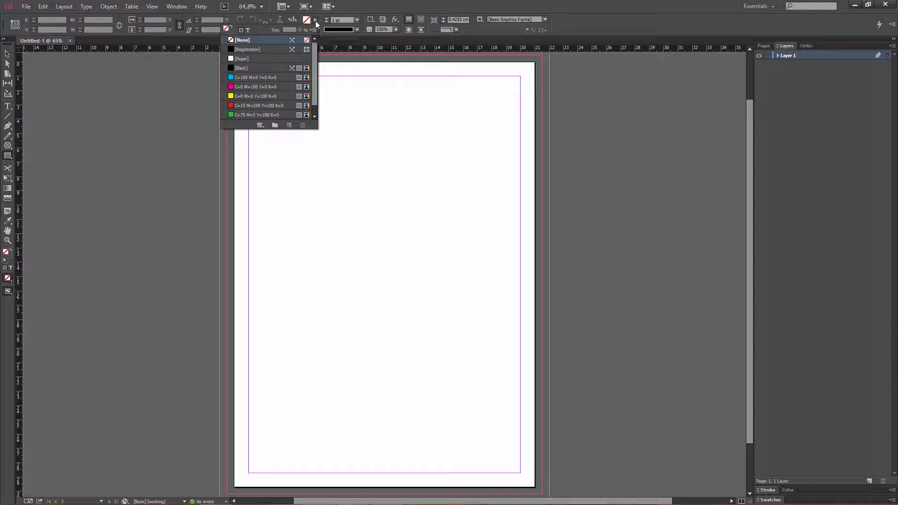
{"action": "left_click", "coordinate": [244, 77]}
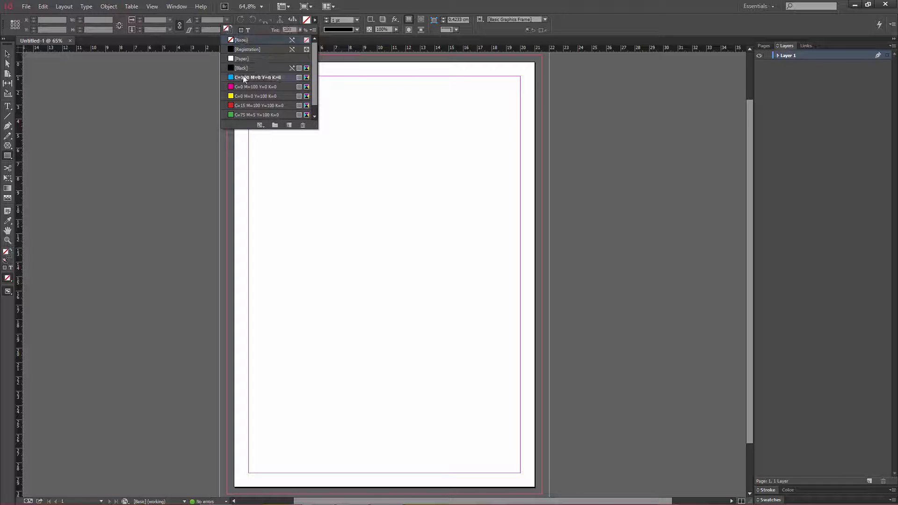
{"action": "left_click", "coordinate": [372, 5]}
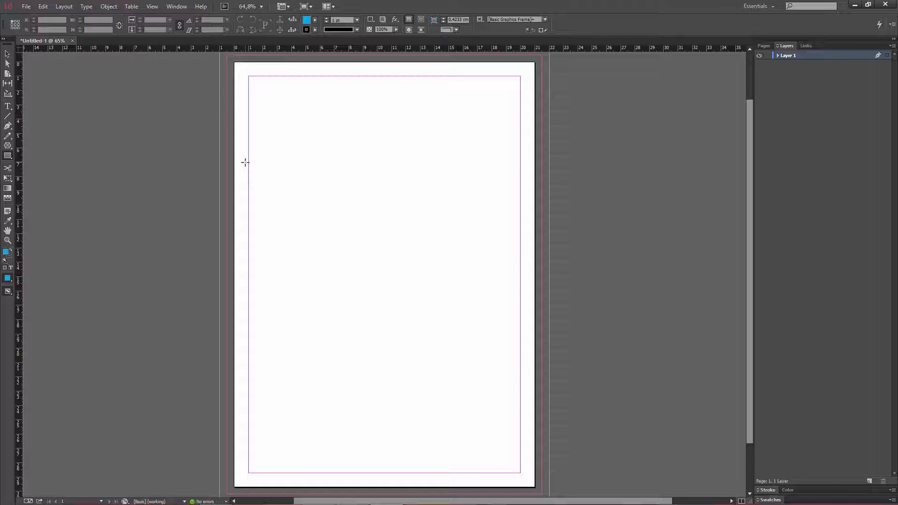
Step: Draw a rectangle about 21 cm wide and 4 cm high across the upper page, ending exactly at the page edges
{"action": "key", "text": "ctrl+1"}
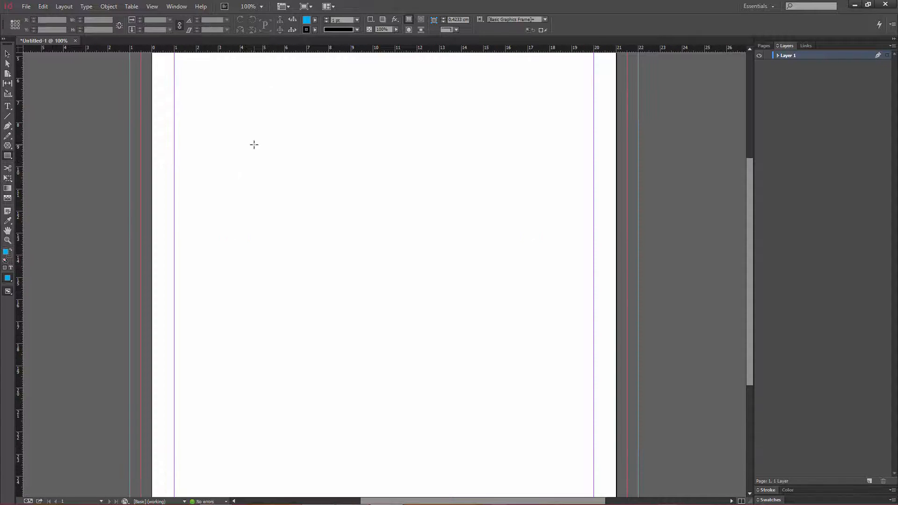
{"action": "left_click_drag", "start_coordinate": [281, 139], "coordinate": [284, 307]}
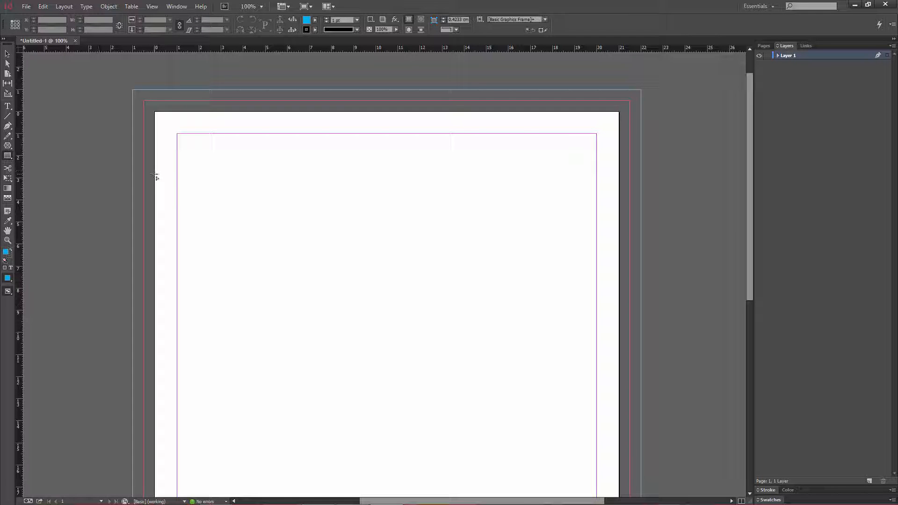
{"action": "left_click_drag", "start_coordinate": [155, 174], "coordinate": [618, 261]}
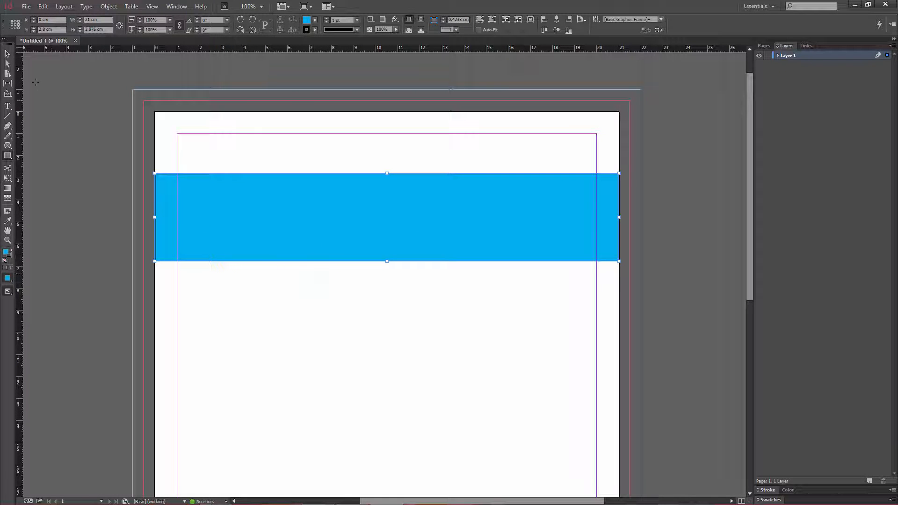
Step: Compare how the blue rectangle meets the page edges in Preview and Normal screen modes
{"action": "left_click", "coordinate": [8, 63]}
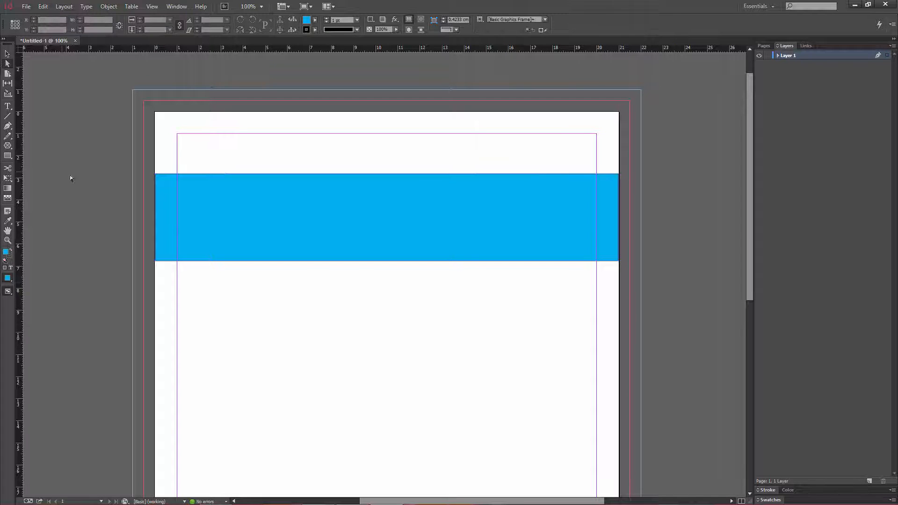
{"action": "left_click", "coordinate": [327, 235]}
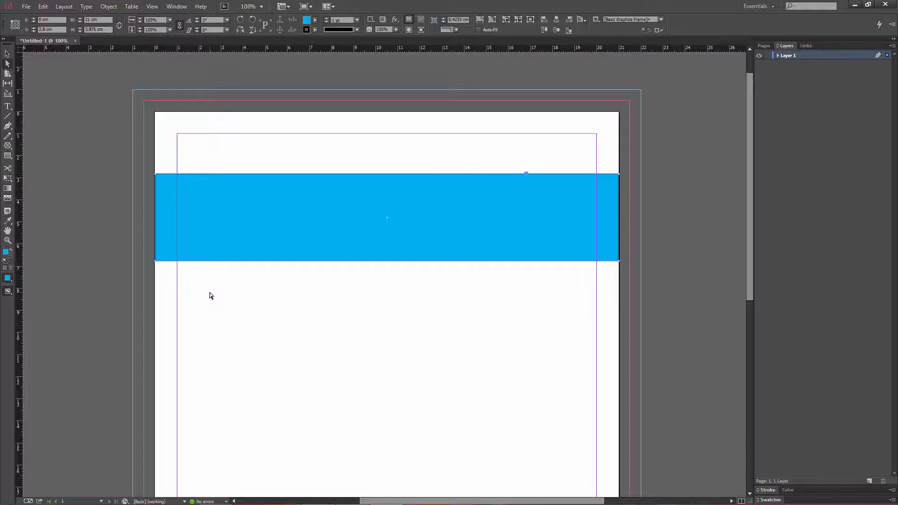
{"action": "key", "text": "w"}
{"action": "left_click", "coordinate": [123, 205]}
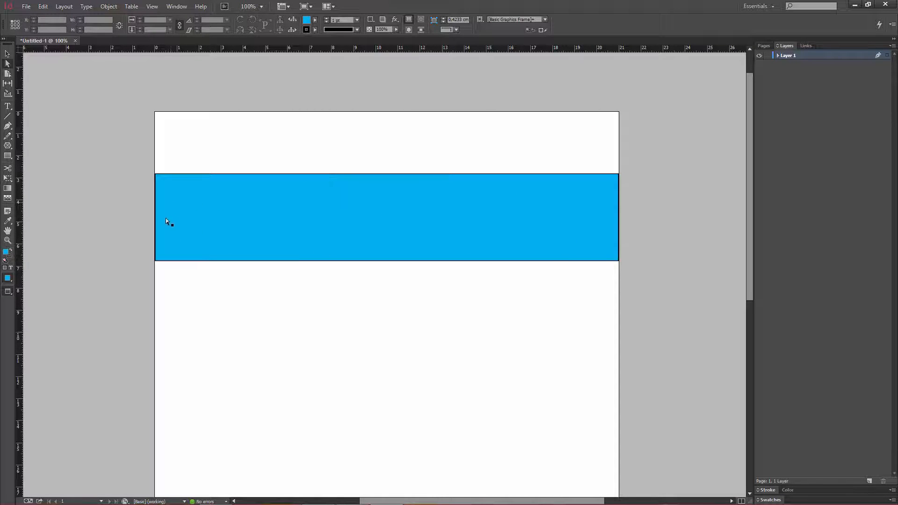
{"action": "key", "text": "w"}
{"action": "key", "text": "w"}
{"action": "key", "text": "w"}
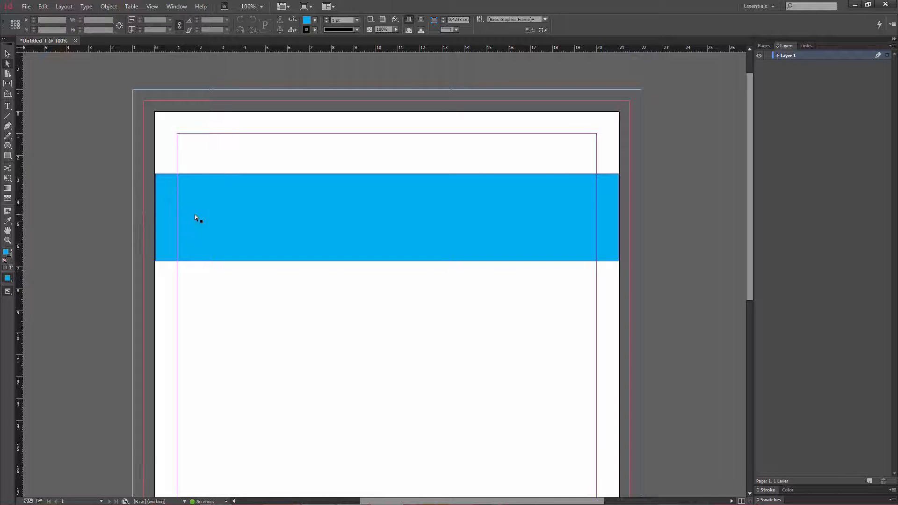
{"action": "key", "text": "w"}
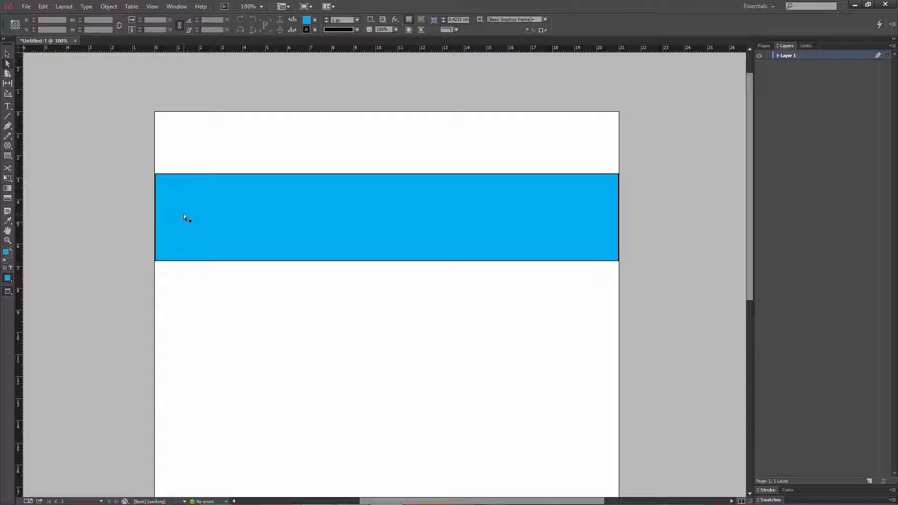
{"action": "key", "text": "w"}
{"action": "key", "text": "w"}
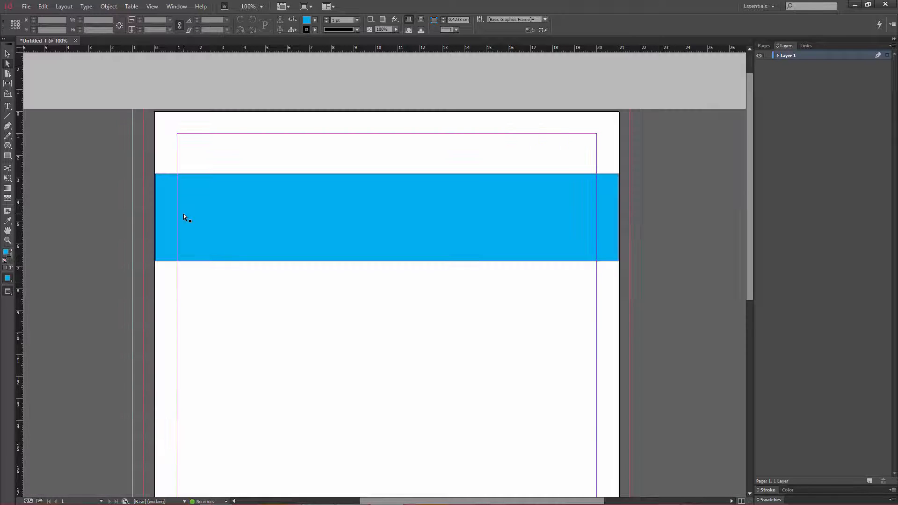
Step: Set the blue rectangle's stroke weight to 0 pt and return to the Normal screen mode
{"action": "left_click", "coordinate": [205, 213]}
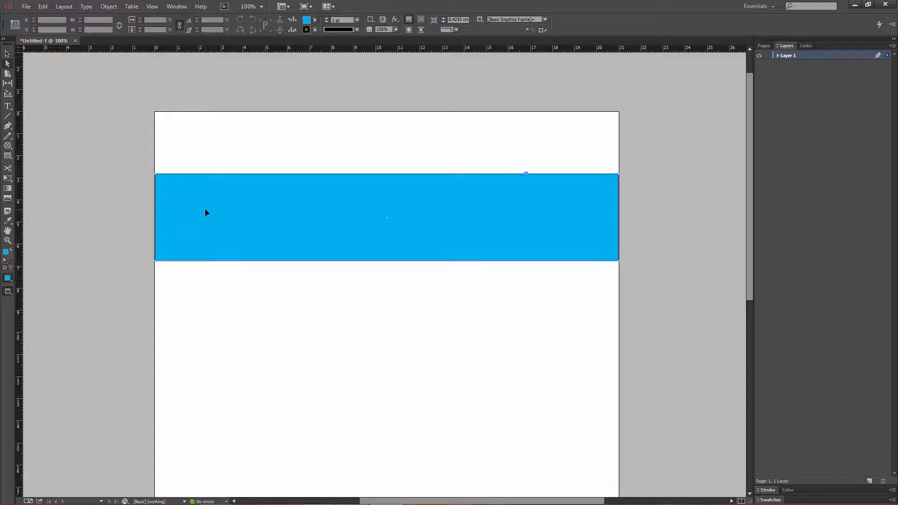
{"action": "left_click", "coordinate": [326, 22]}
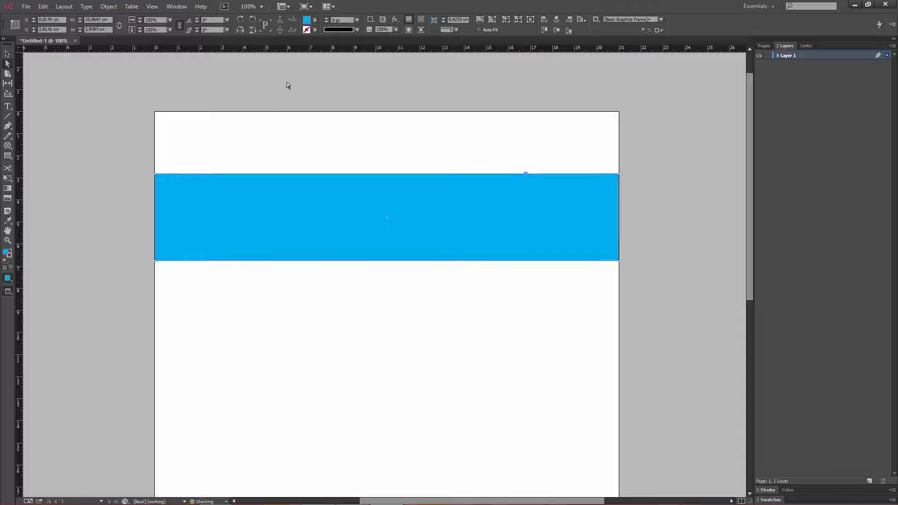
{"action": "left_click", "coordinate": [115, 197]}
{"action": "left_click", "coordinate": [165, 209]}
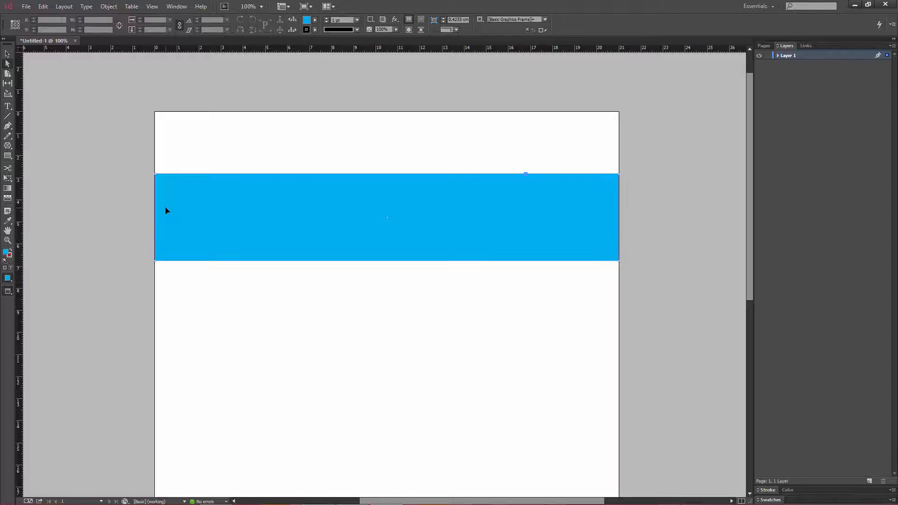
{"action": "key", "text": "w"}
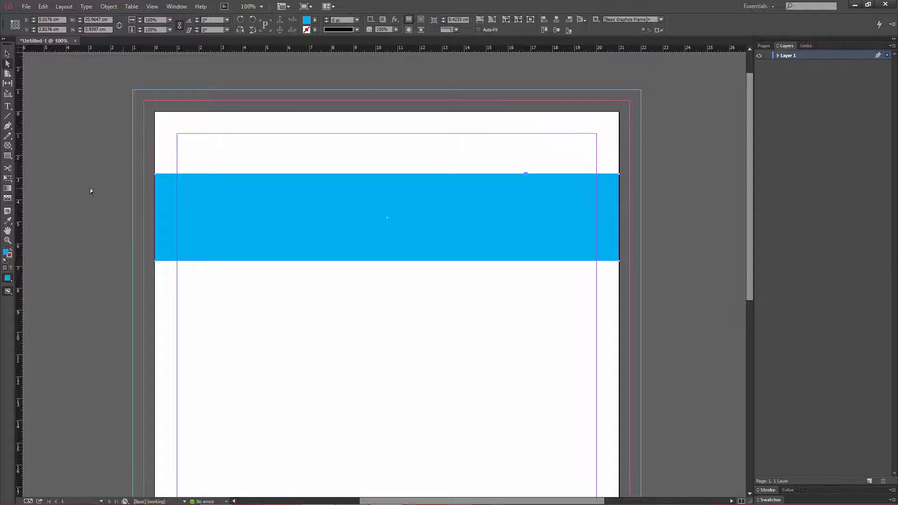
Step: Place a vertical ruler guide just outside the page's right edge to illustrate a cut line, and delete it
{"action": "left_click_drag", "start_coordinate": [19, 196], "coordinate": [623, 318]}
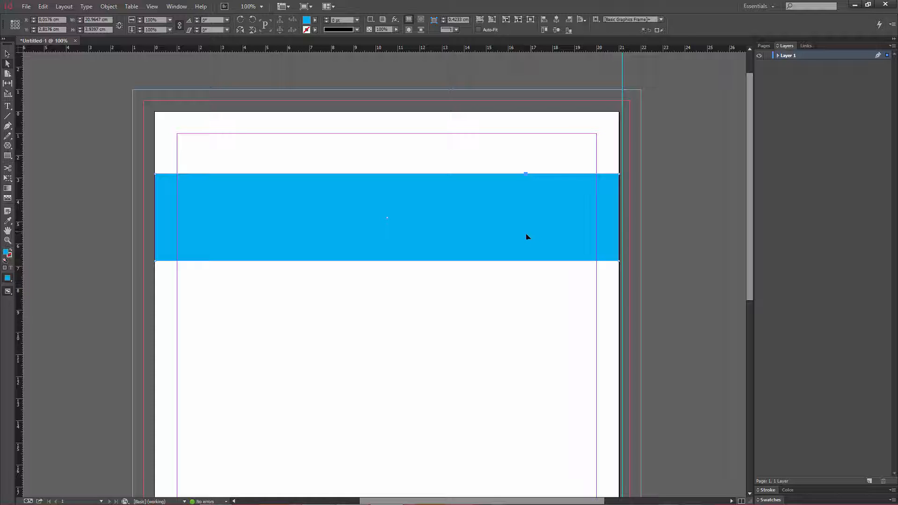
{"action": "left_click", "coordinate": [623, 110]}
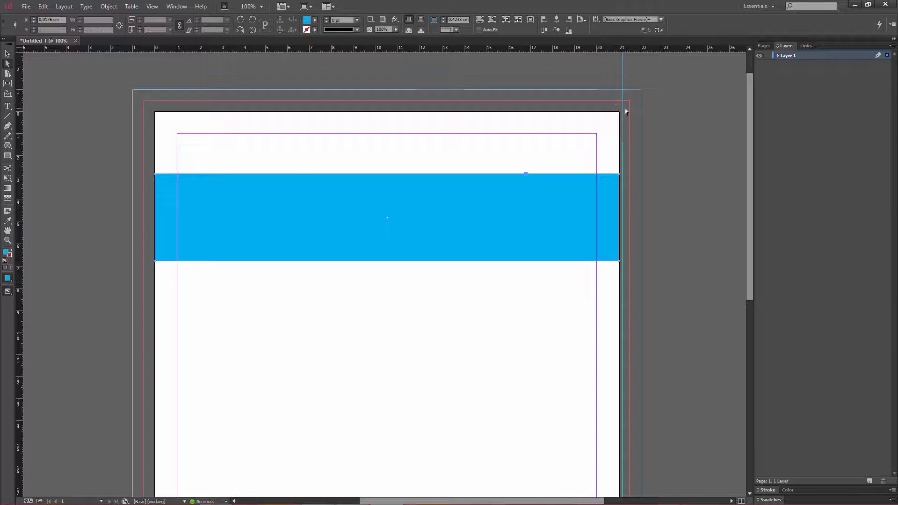
{"action": "left_click", "coordinate": [625, 110]}
{"action": "key", "text": "Delete"}
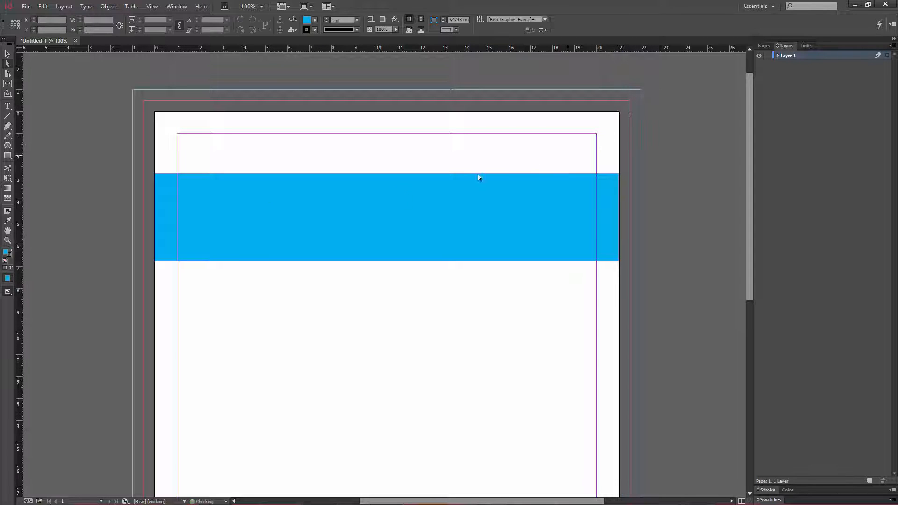
Step: Delete the blue rectangle that ends at the page edges
{"action": "left_click", "coordinate": [7, 54]}
{"action": "left_click_drag", "start_coordinate": [380, 248], "coordinate": [396, 272]}
{"action": "key", "text": "Delete"}
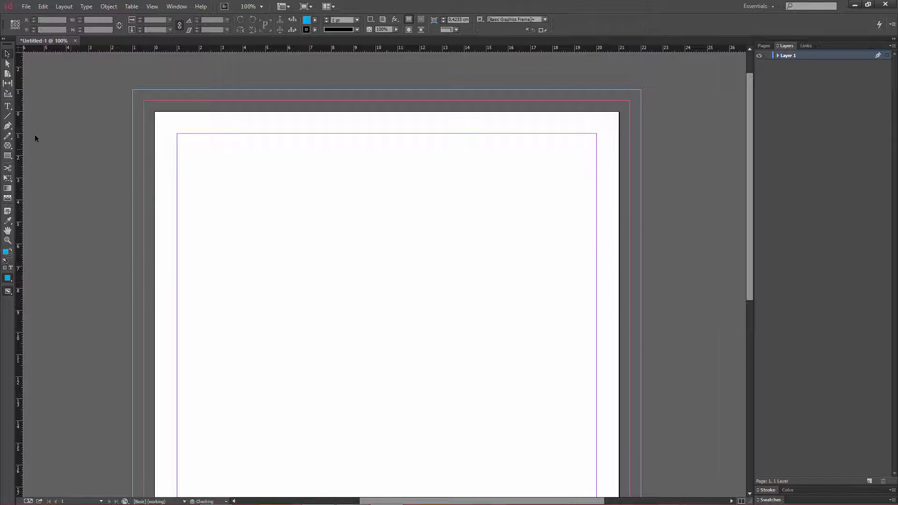
Step: Draw a rectangle about 22 × 3,9 cm from bleed line to bleed line, and try a temporary vertical guide beyond the right page edge
{"action": "left_click", "coordinate": [8, 155]}
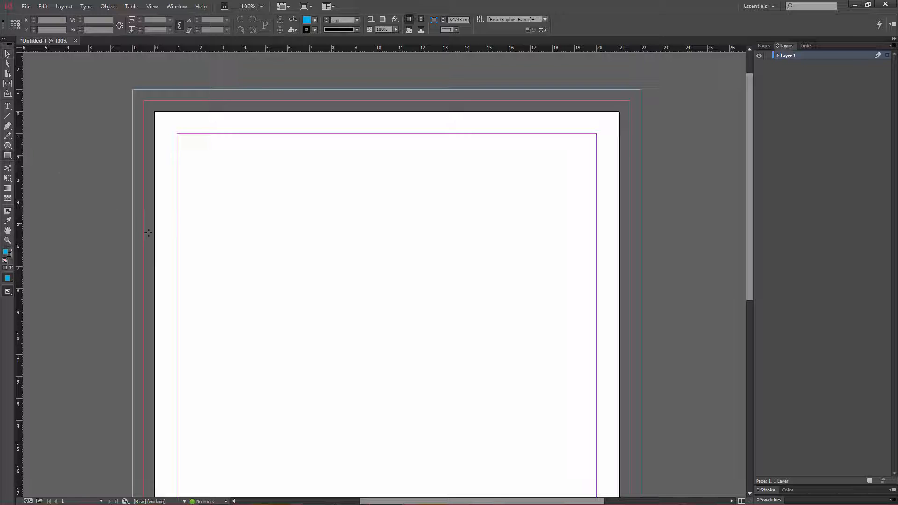
{"action": "left_click_drag", "start_coordinate": [143, 209], "coordinate": [630, 295]}
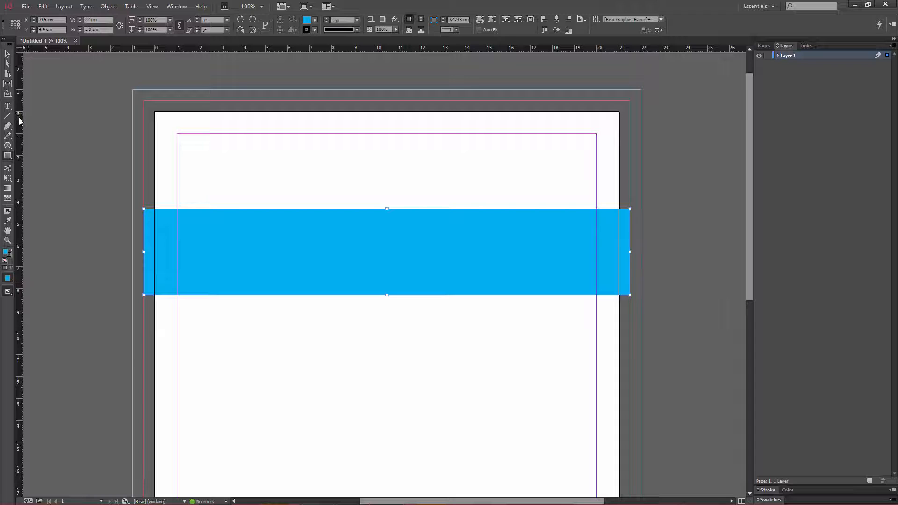
{"action": "left_click_drag", "start_coordinate": [20, 121], "coordinate": [624, 320]}
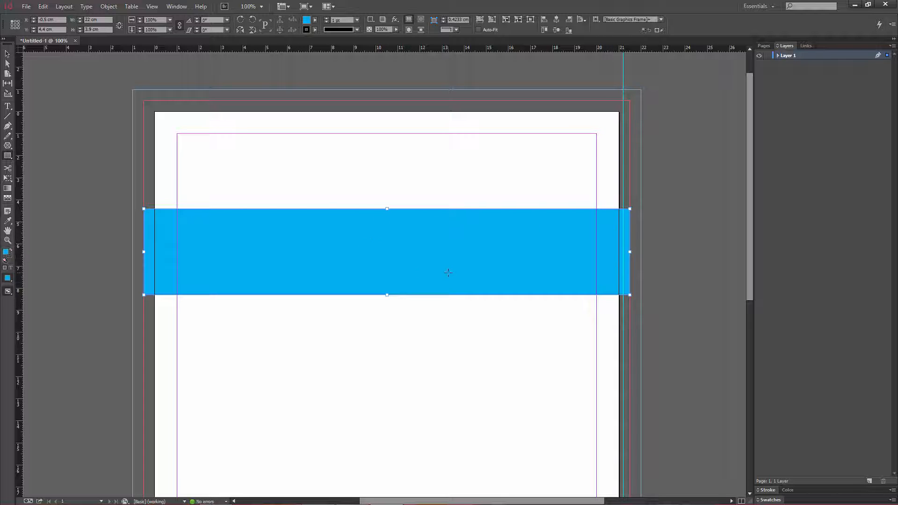
{"action": "key", "text": "Delete"}
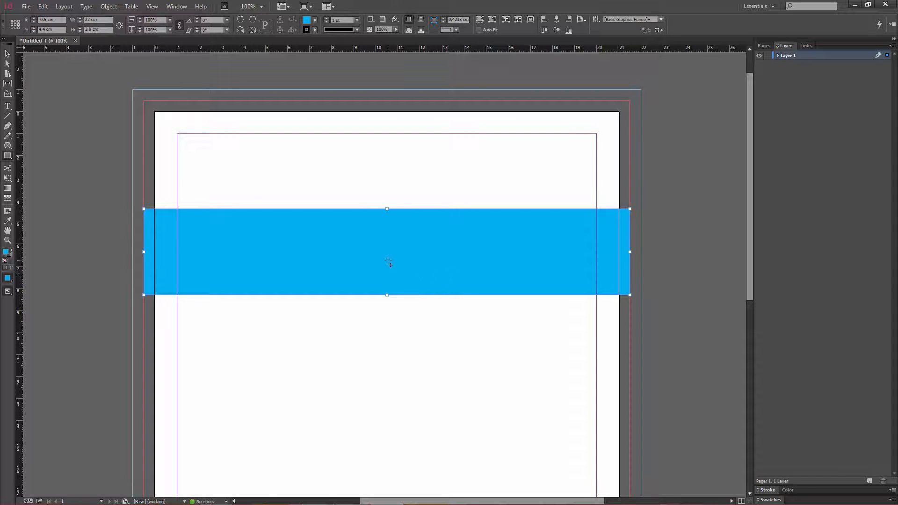
Step: Delete the blue rectangle that extends into the bleed on both sides
{"action": "left_click", "coordinate": [388, 262]}
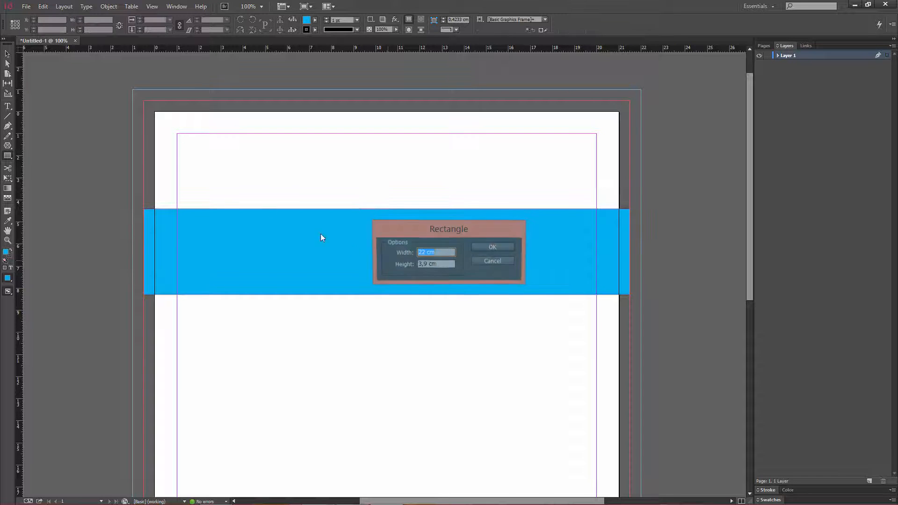
{"action": "left_click", "coordinate": [487, 261]}
{"action": "left_click", "coordinate": [8, 54]}
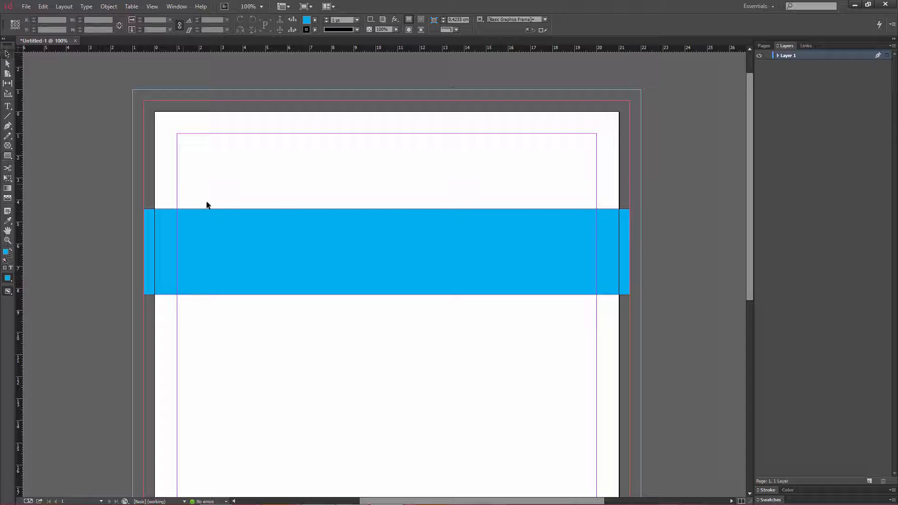
{"action": "left_click", "coordinate": [211, 230]}
{"action": "key", "text": "Delete"}
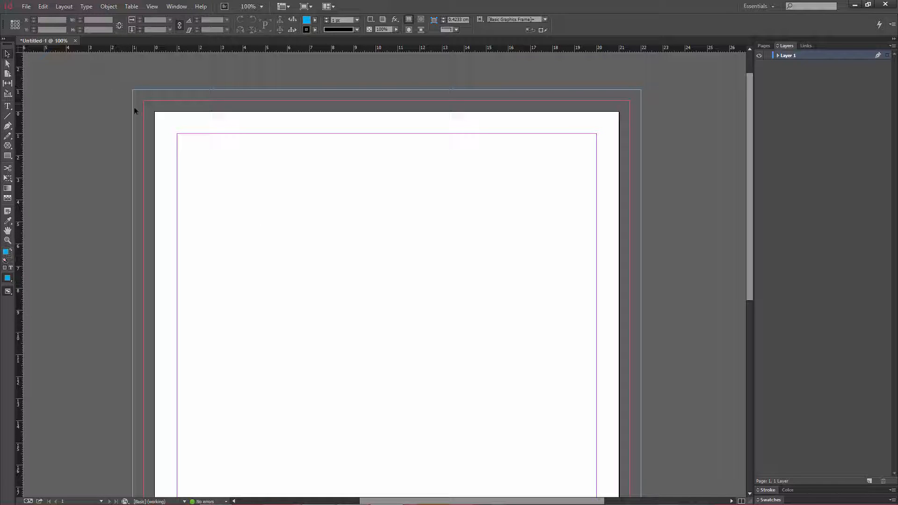
{"action": "left_click", "coordinate": [8, 106]}
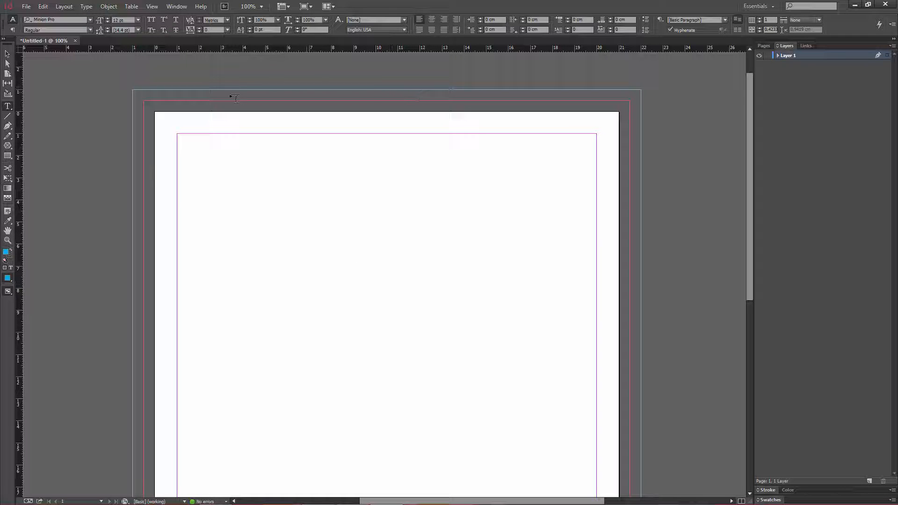
{"action": "left_click", "coordinate": [7, 54]}
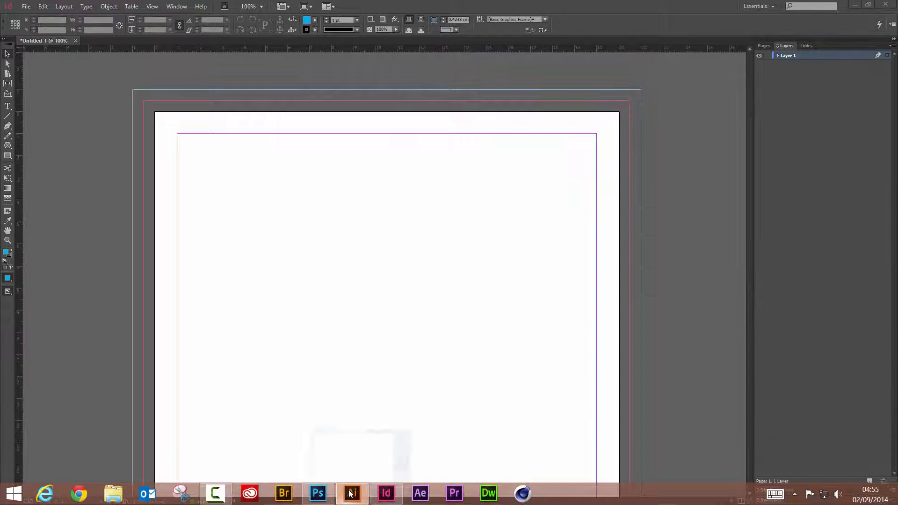
Step: Switch to Illustrator to view the Bg.ai background artwork, and return to InDesign
{"action": "left_click", "coordinate": [351, 493]}
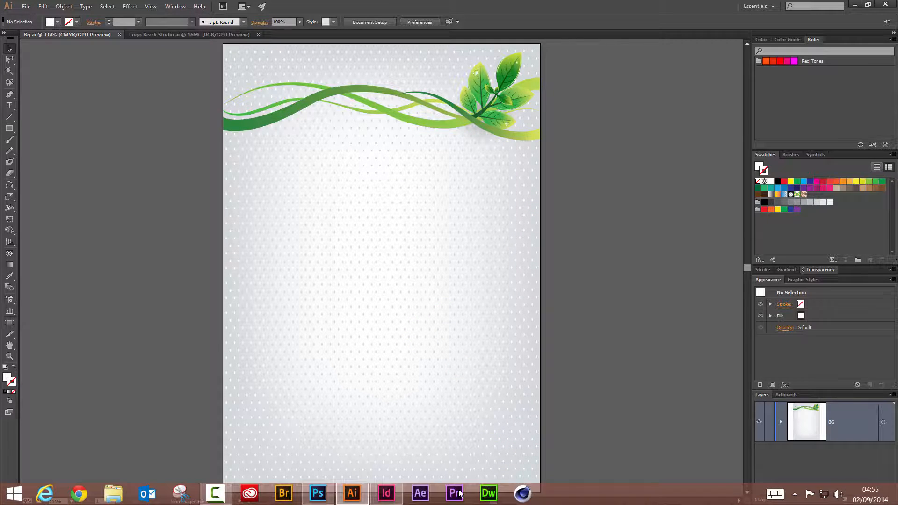
{"action": "left_click", "coordinate": [386, 494]}
Step: Place Bg.ai over the whole page from the upper-left bleed corner to the right bleed line, about 22.06 × 31.2 cm
{"action": "left_click", "coordinate": [26, 8]}
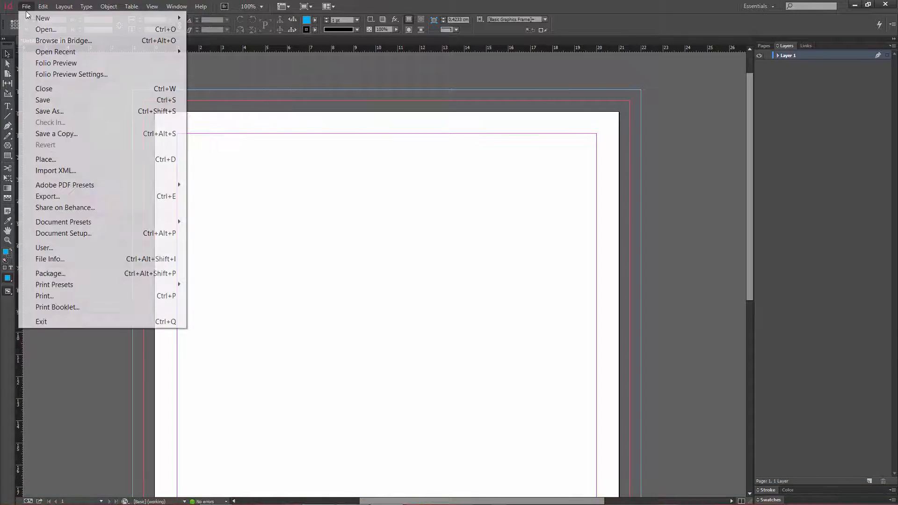
{"action": "left_click", "coordinate": [50, 160]}
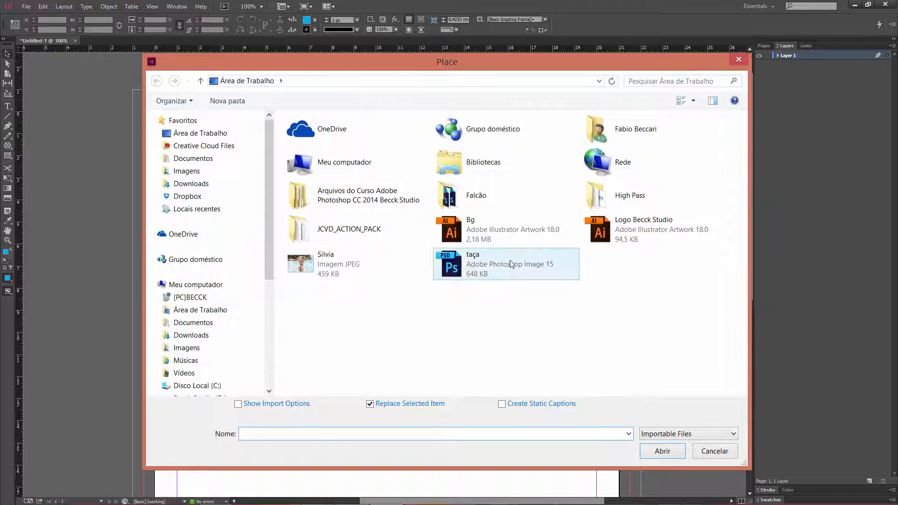
{"action": "left_click", "coordinate": [462, 234]}
{"action": "double_click", "coordinate": [463, 234]}
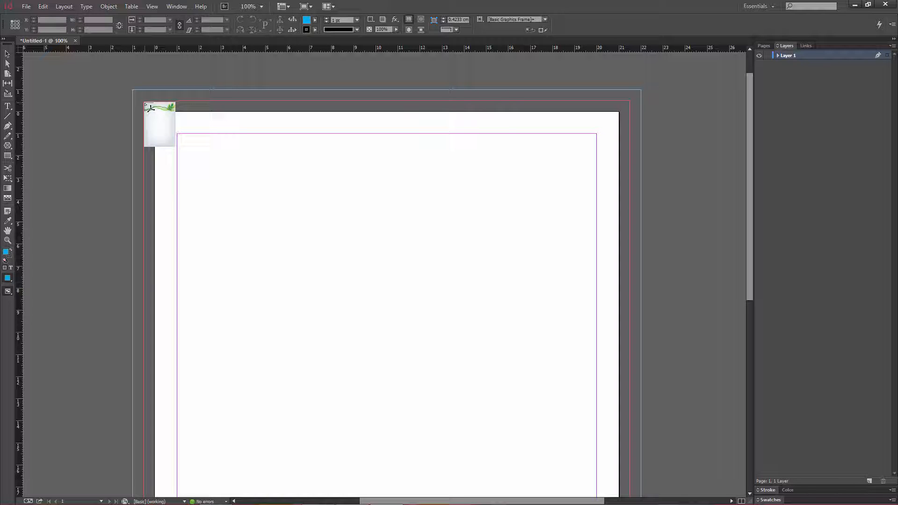
{"action": "key", "text": "ctrl+0"}
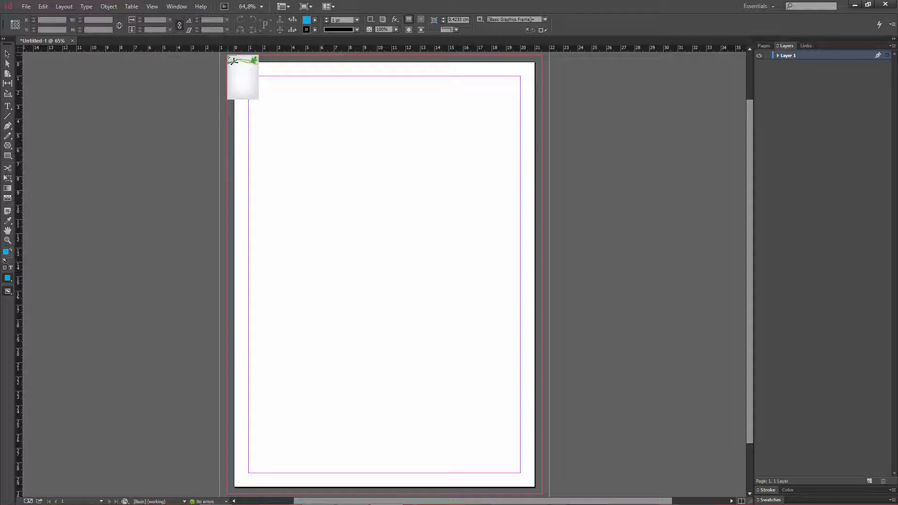
{"action": "left_click_drag", "start_coordinate": [230, 57], "coordinate": [541, 467]}
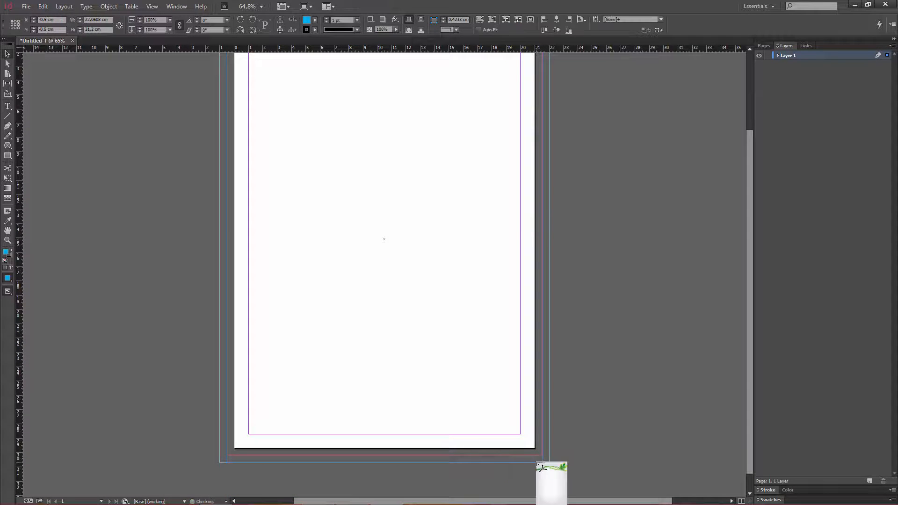
Step: Compare the placed background at actual size in Normal and Preview screen modes, checking how the bleed area is trimmed at the page edges
{"action": "left_click_drag", "start_coordinate": [395, 202], "coordinate": [383, 335]}
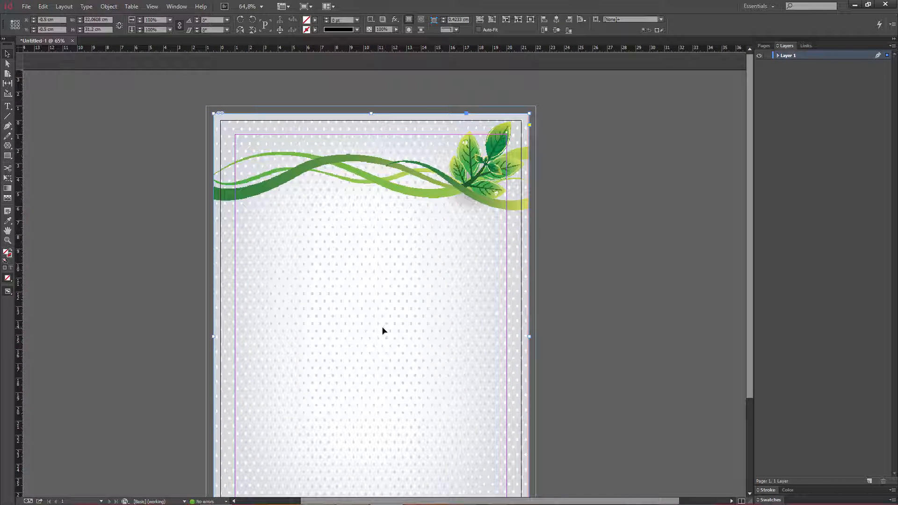
{"action": "key", "text": "ctrl+1"}
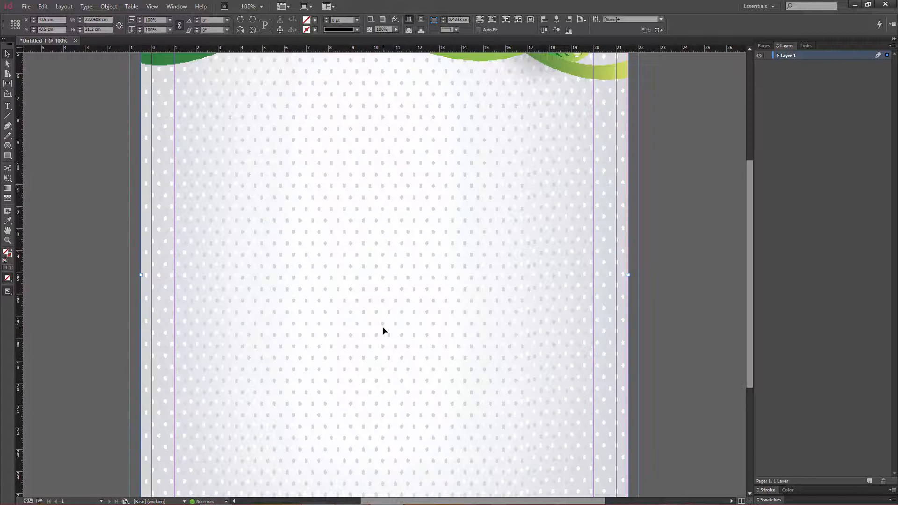
{"action": "left_click_drag", "start_coordinate": [367, 225], "coordinate": [368, 361]}
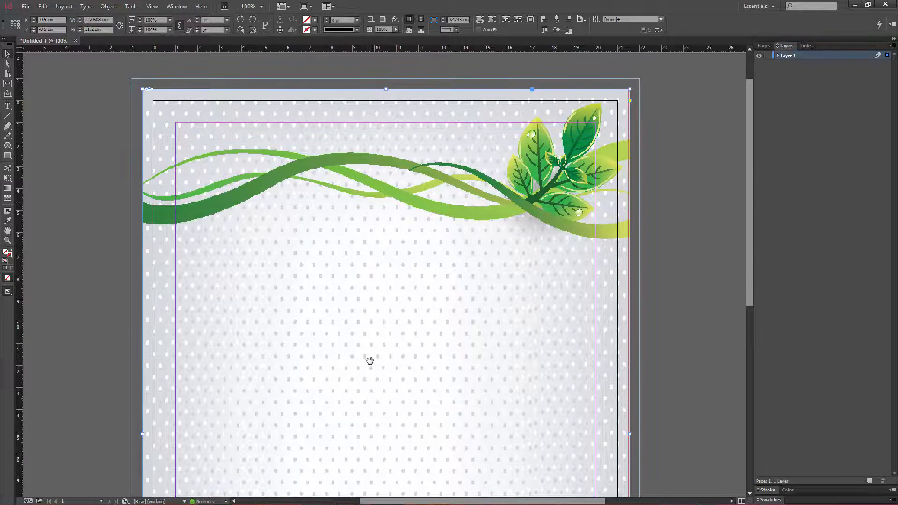
{"action": "key", "text": "w"}
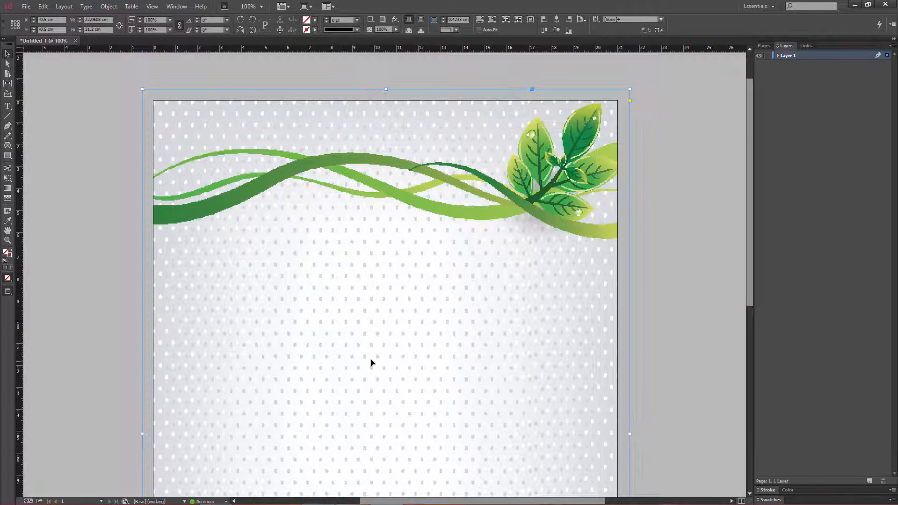
{"action": "key", "text": "w"}
{"action": "key", "text": "w"}
{"action": "key", "text": "w"}
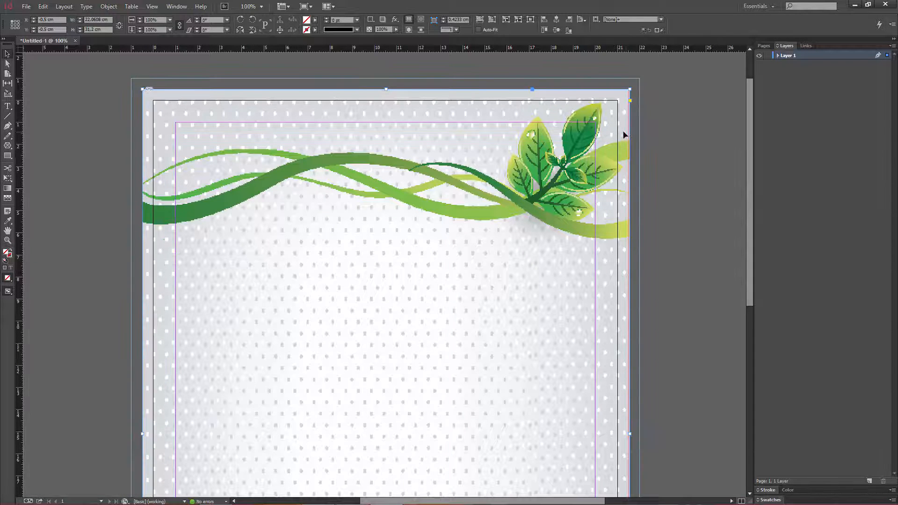
{"action": "key", "text": "w"}
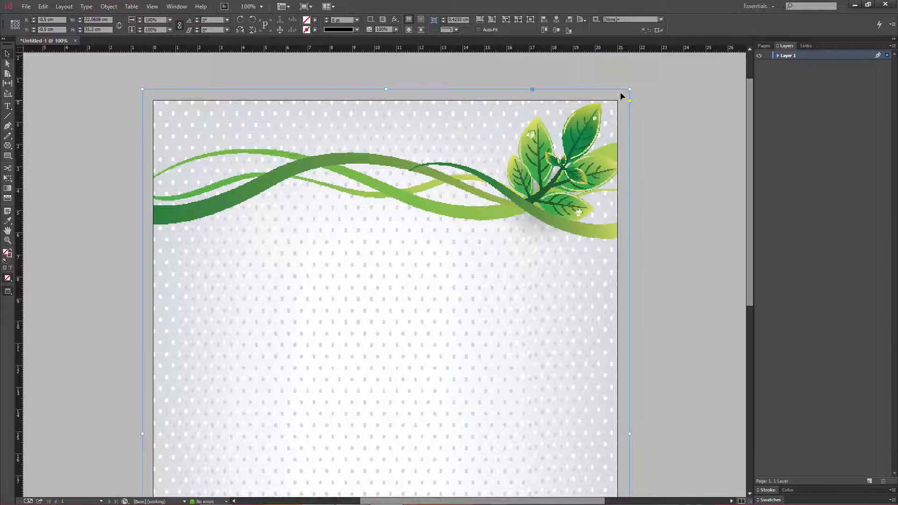
{"action": "key", "text": "w"}
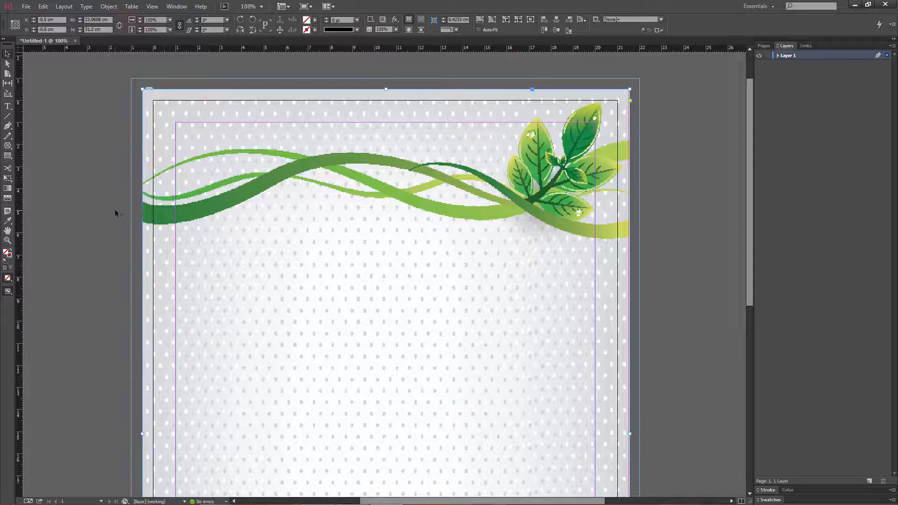
{"action": "key", "text": "w"}
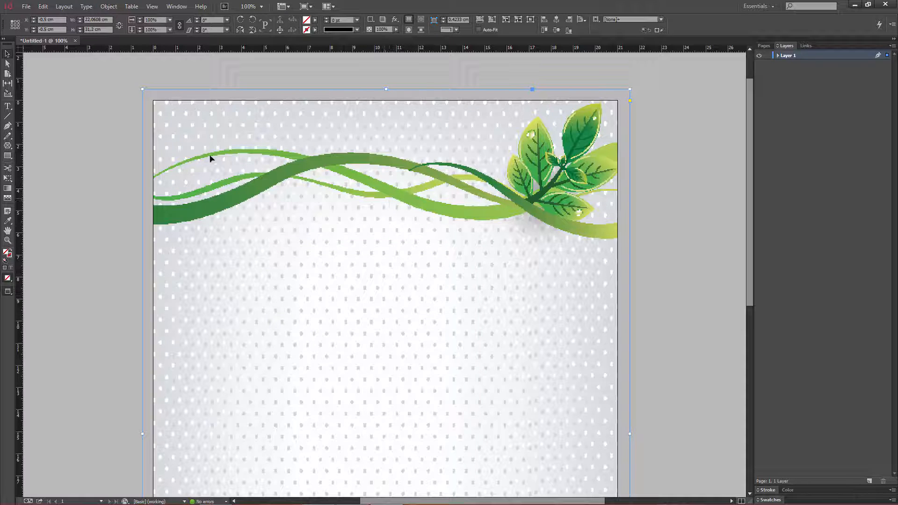
{"action": "left_click", "coordinate": [148, 8]}
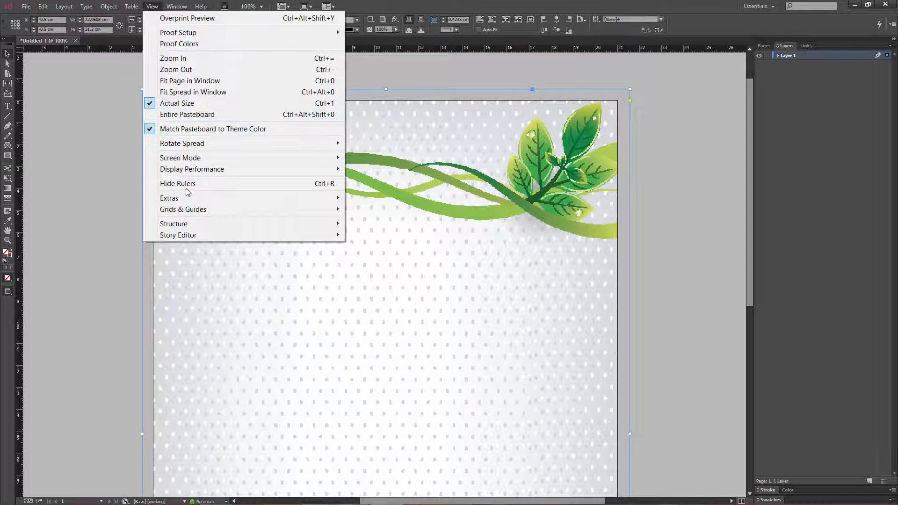
{"action": "mouse_move", "coordinate": [271, 172]}
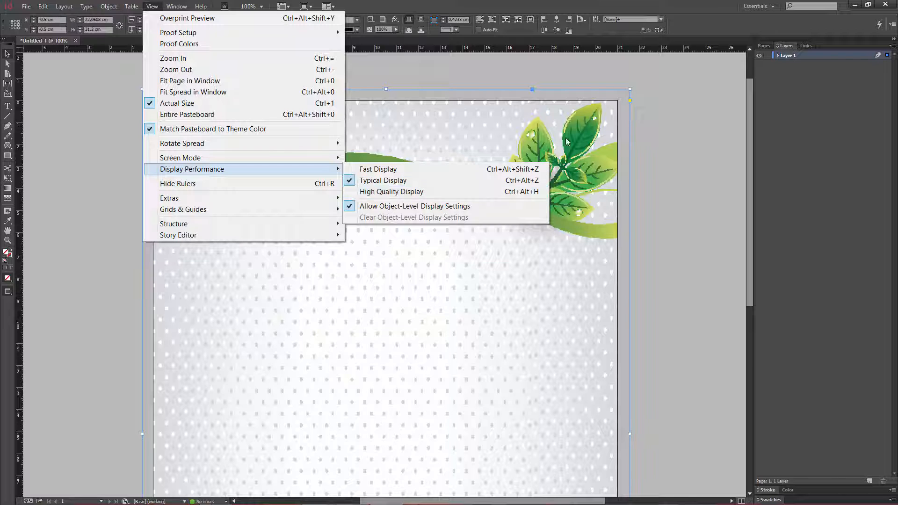
{"action": "left_click", "coordinate": [689, 174]}
{"action": "left_click", "coordinate": [687, 172]}
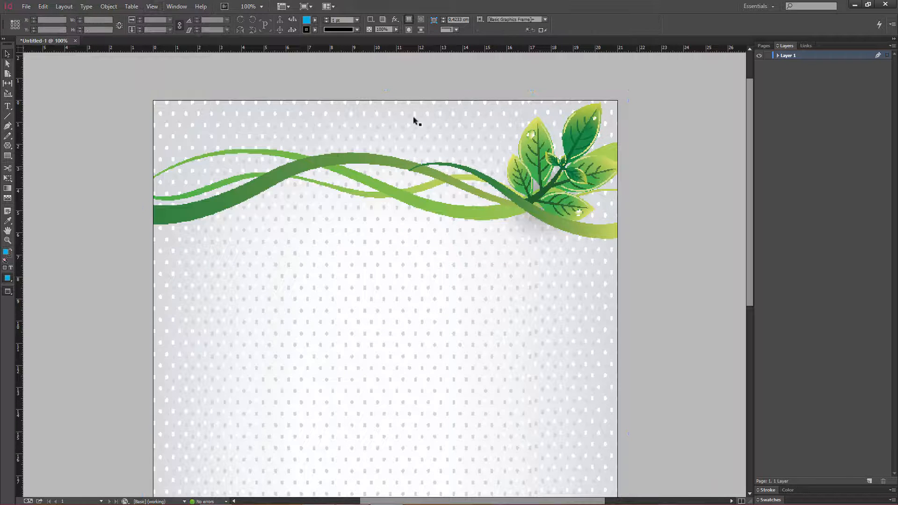
Step: Set the placed background image's display performance to High Quality Display
{"action": "left_click", "coordinate": [337, 167]}
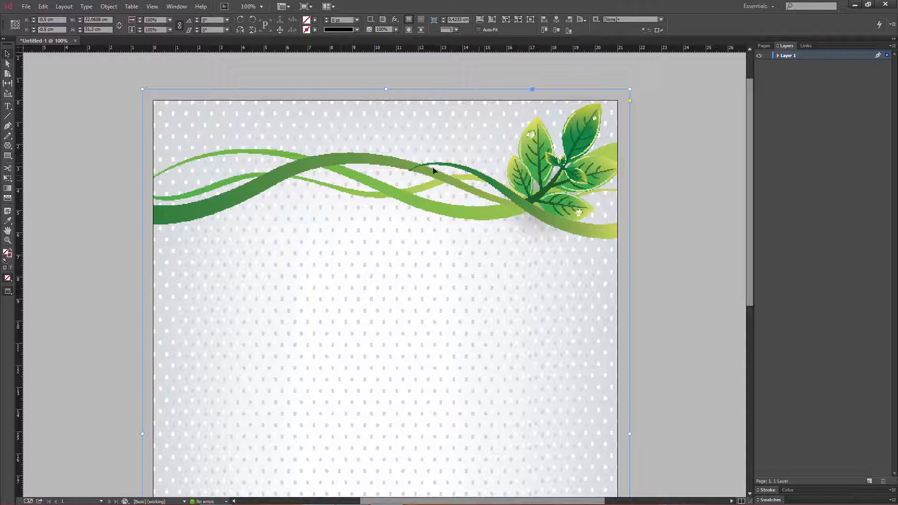
{"action": "right_click", "coordinate": [347, 131]}
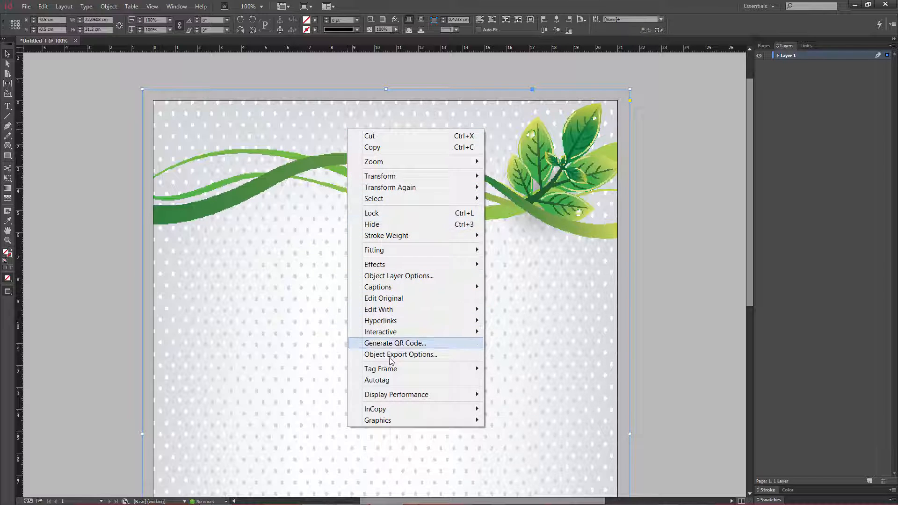
{"action": "mouse_move", "coordinate": [436, 402]}
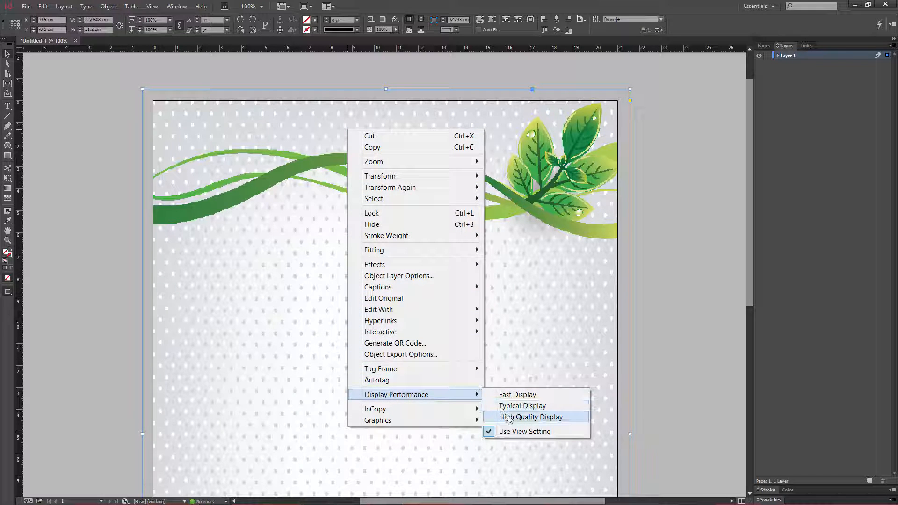
{"action": "left_click", "coordinate": [531, 418]}
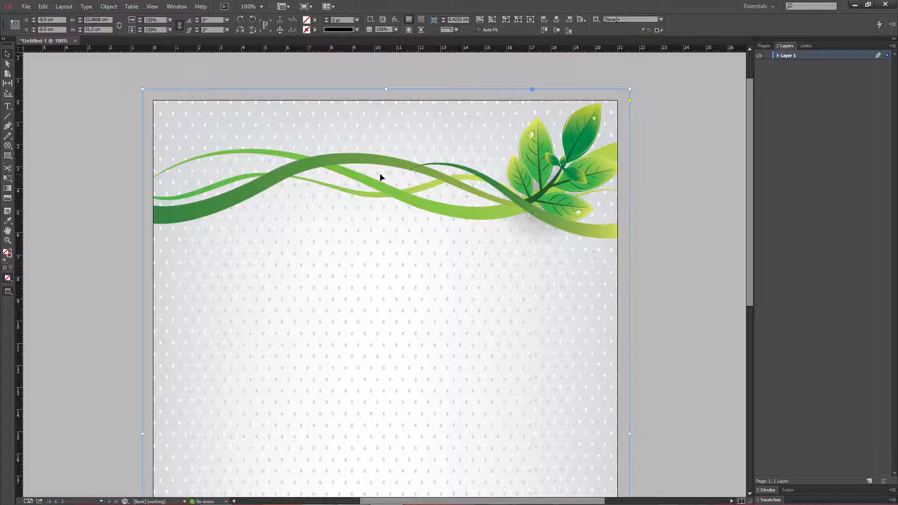
Step: Deselect the background and check its page edges with and without the bleed, alternating between Normal and Preview modes
{"action": "key", "text": "w"}
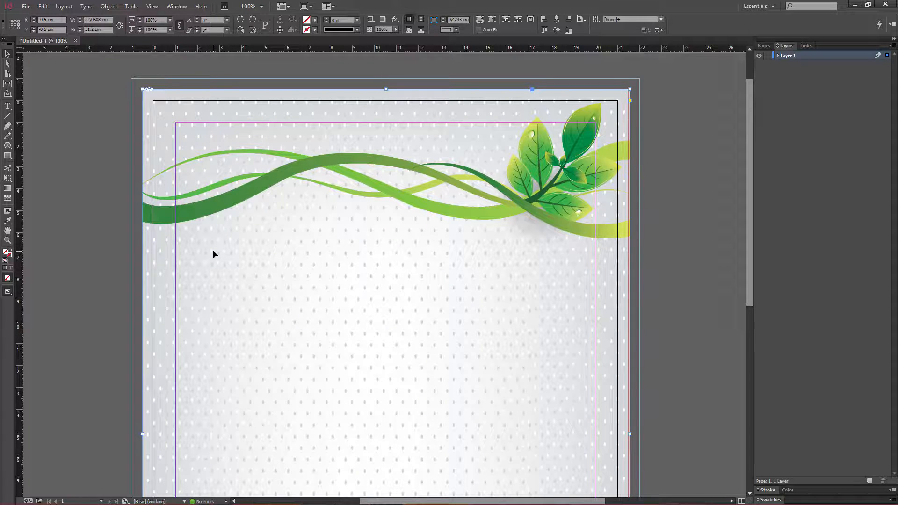
{"action": "key", "text": "w"}
{"action": "left_click", "coordinate": [89, 151]}
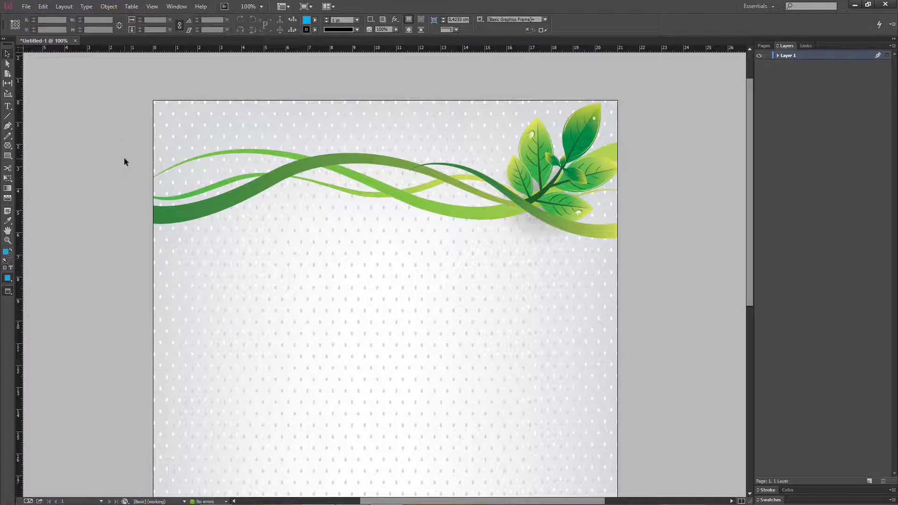
{"action": "key", "text": "w"}
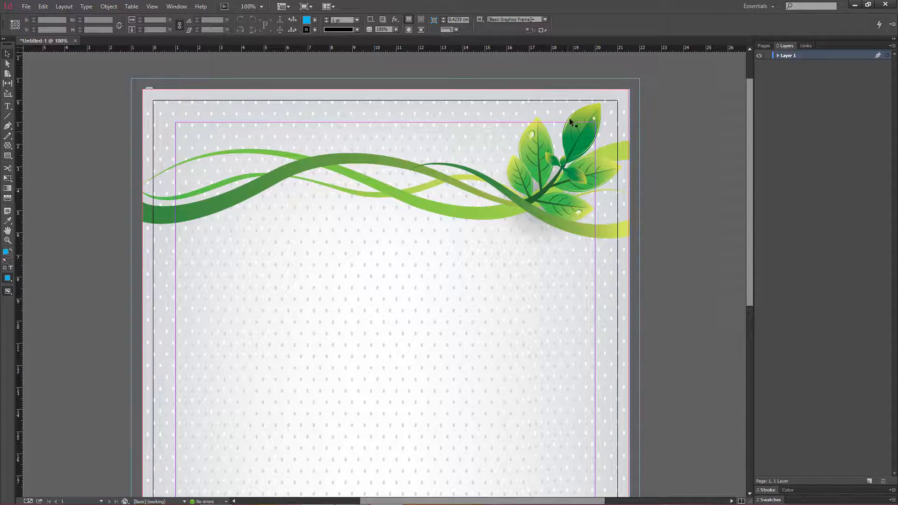
{"action": "key", "text": "w"}
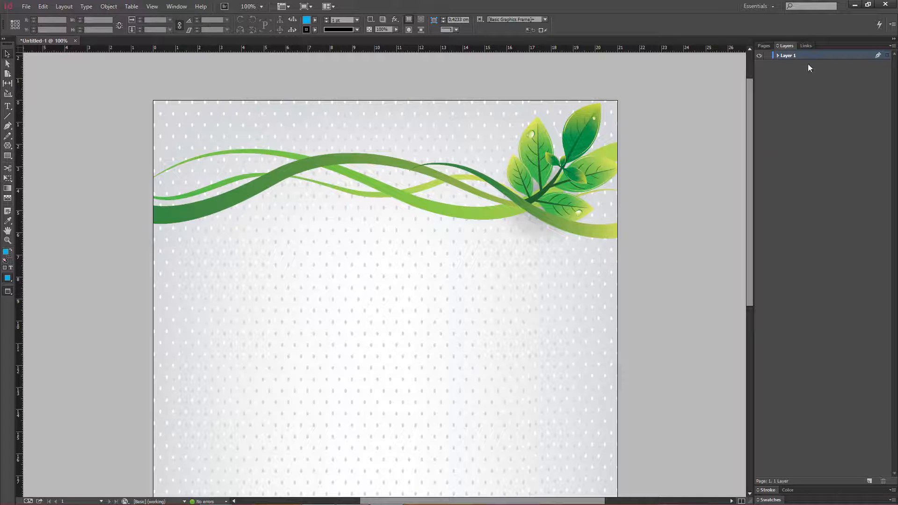
Step: Reset the Essentials workspace, and expand and widen its collapsed panels
{"action": "left_click", "coordinate": [758, 6]}
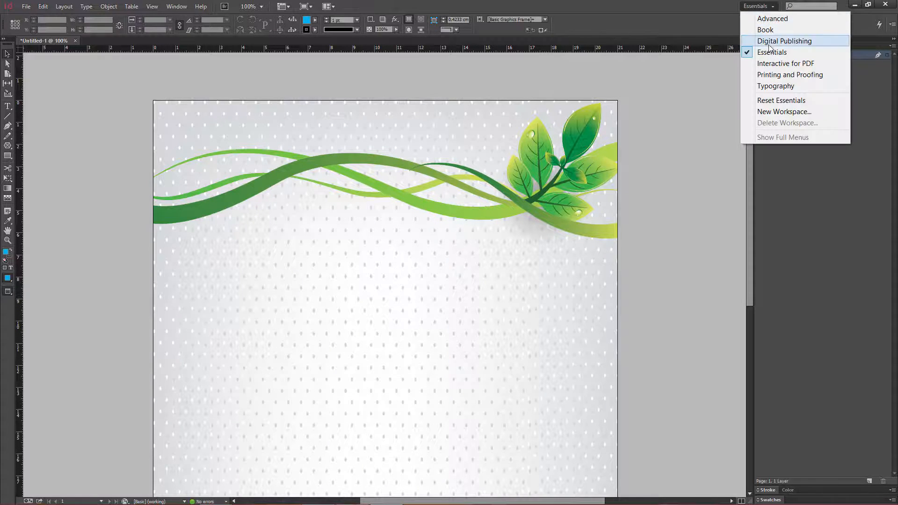
{"action": "left_click", "coordinate": [779, 100]}
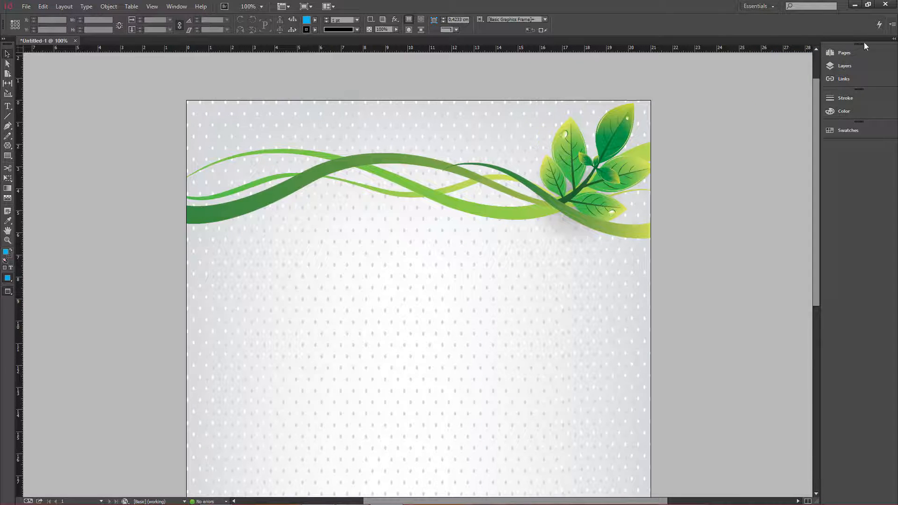
{"action": "left_click", "coordinate": [893, 39]}
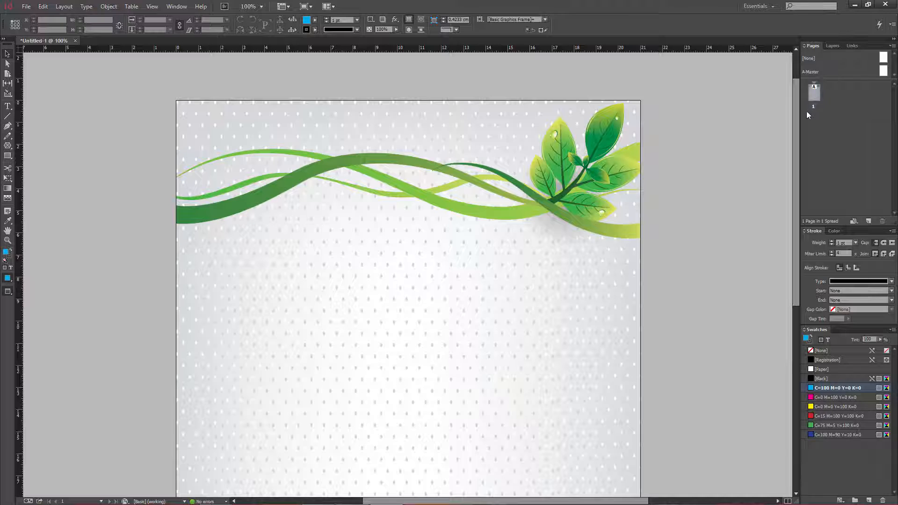
{"action": "left_click_drag", "start_coordinate": [801, 113], "coordinate": [746, 123]}
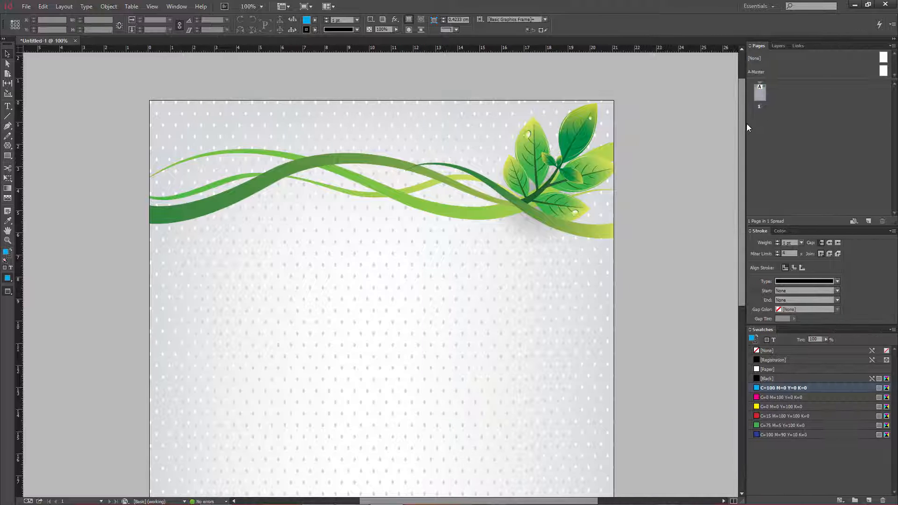
Step: Use Edit Original on the document's linked Bg.ai file
{"action": "left_click", "coordinate": [797, 46]}
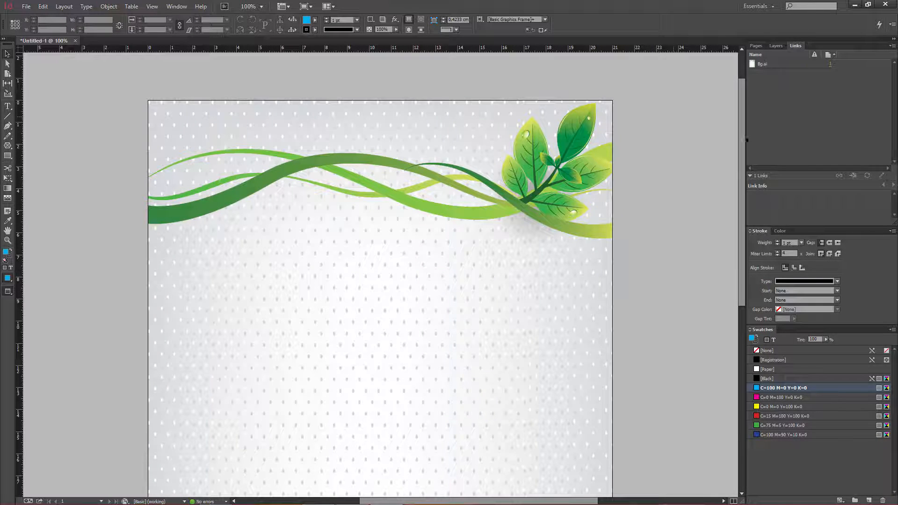
{"action": "left_click", "coordinate": [763, 66]}
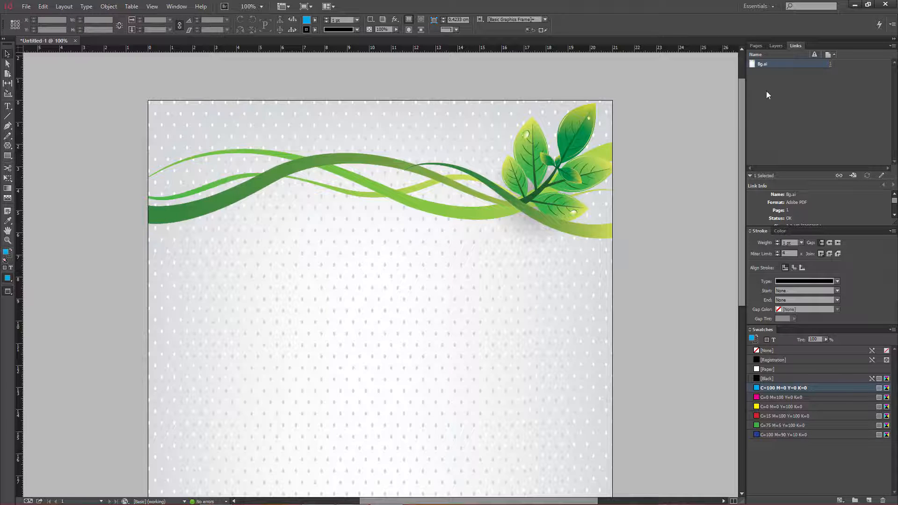
{"action": "right_click", "coordinate": [767, 68]}
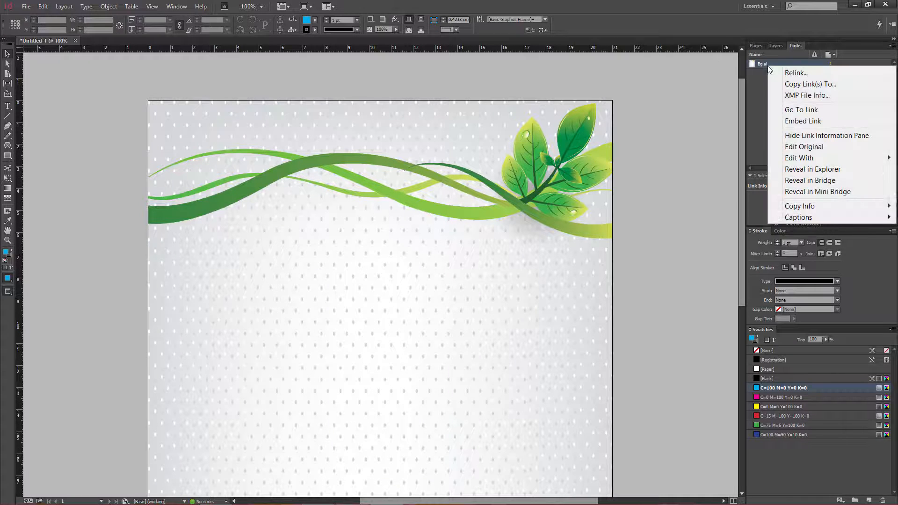
{"action": "left_click", "coordinate": [797, 148]}
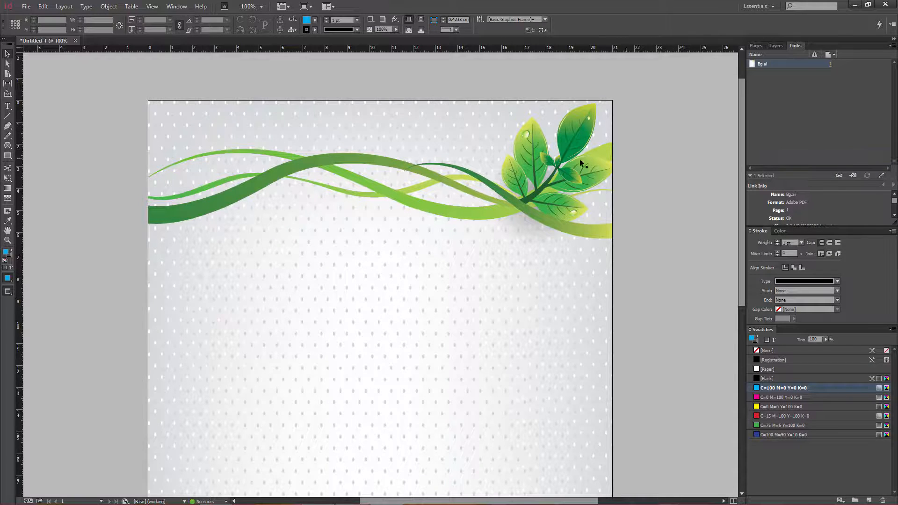
Step: Move the green ribbon-and-leaf group in Bg.ai straight down to Y 54.528 mm and deselect it
{"action": "key", "text": "d"}
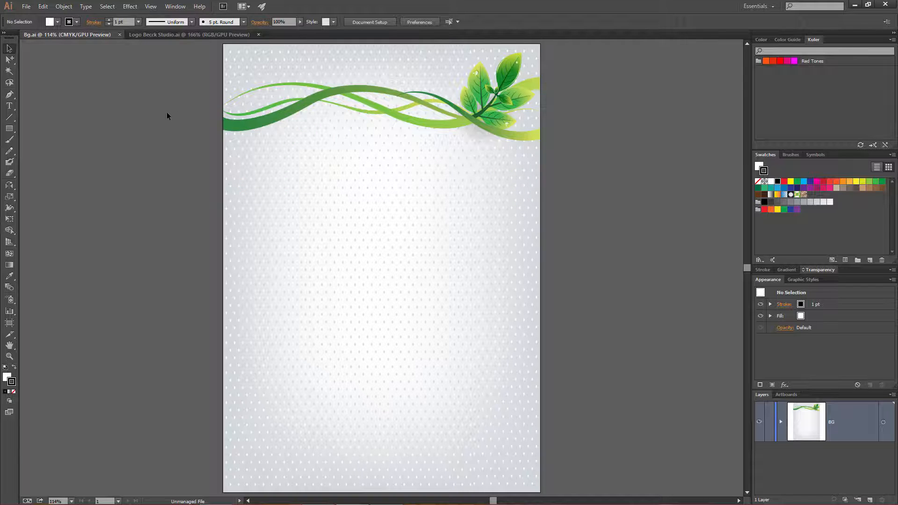
{"action": "left_click", "coordinate": [478, 111]}
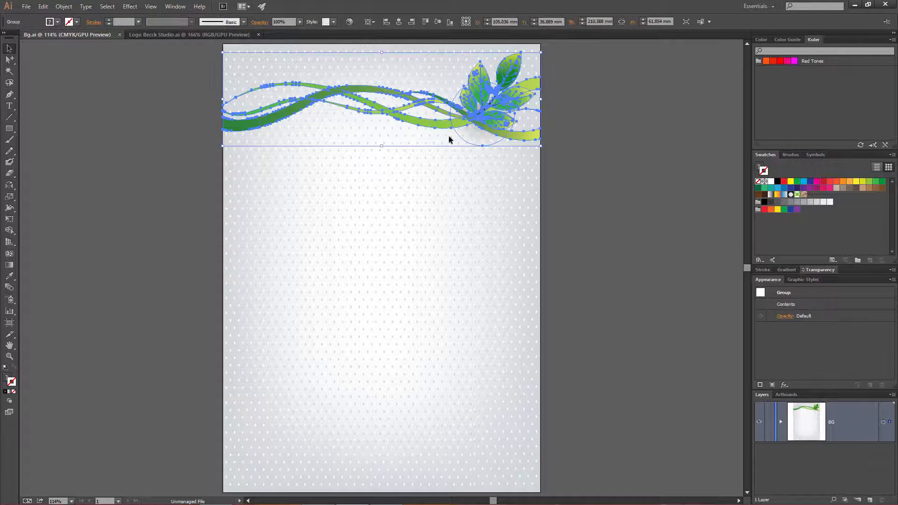
{"action": "key", "text": "shift+Down"}
{"action": "key", "text": "shift+Down"}
{"action": "key", "text": "shift+Down"}
{"action": "key", "text": "shift+Down"}
{"action": "key", "text": "shift+Down"}
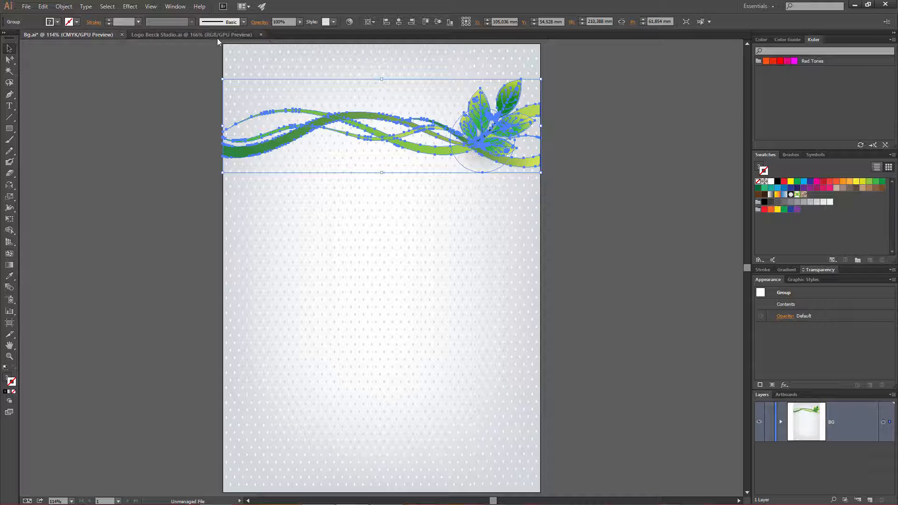
{"action": "left_click", "coordinate": [148, 74]}
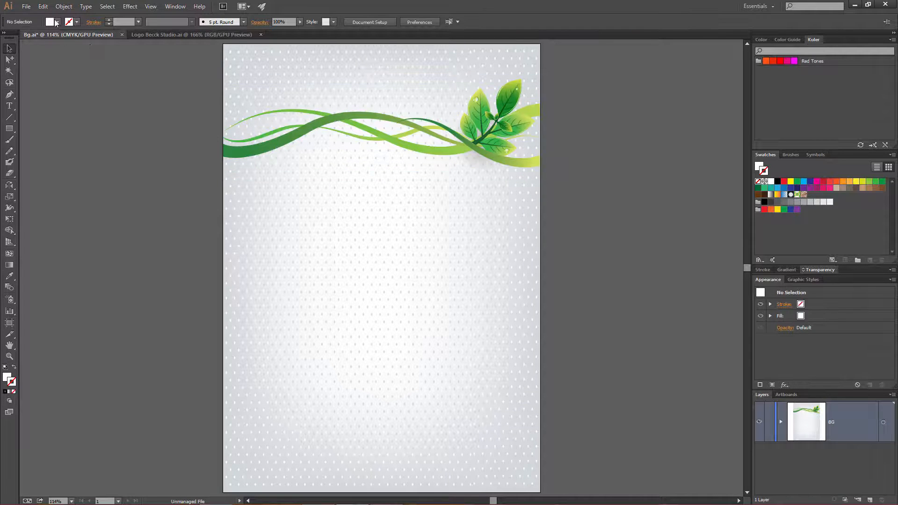
Step: Save Bg.ai and switch back to InDesign
{"action": "left_click", "coordinate": [26, 7]}
{"action": "left_click", "coordinate": [41, 89]}
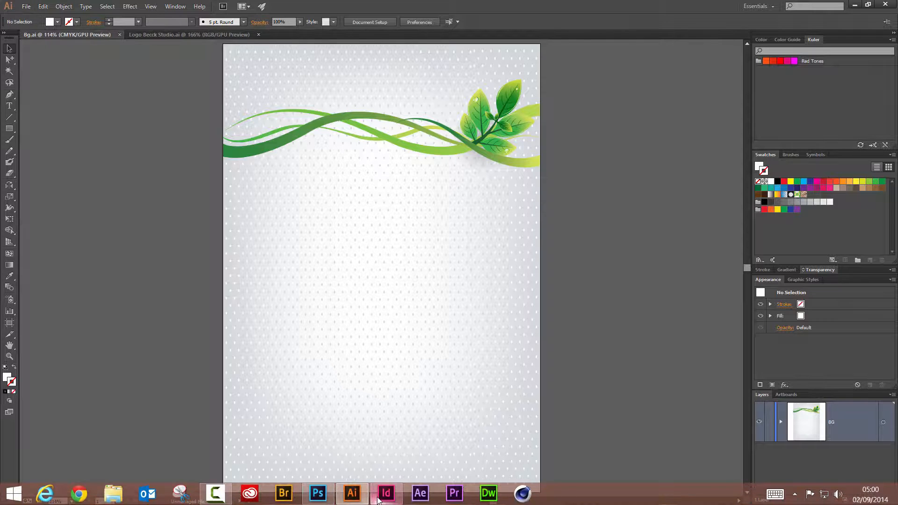
{"action": "left_click", "coordinate": [386, 494]}
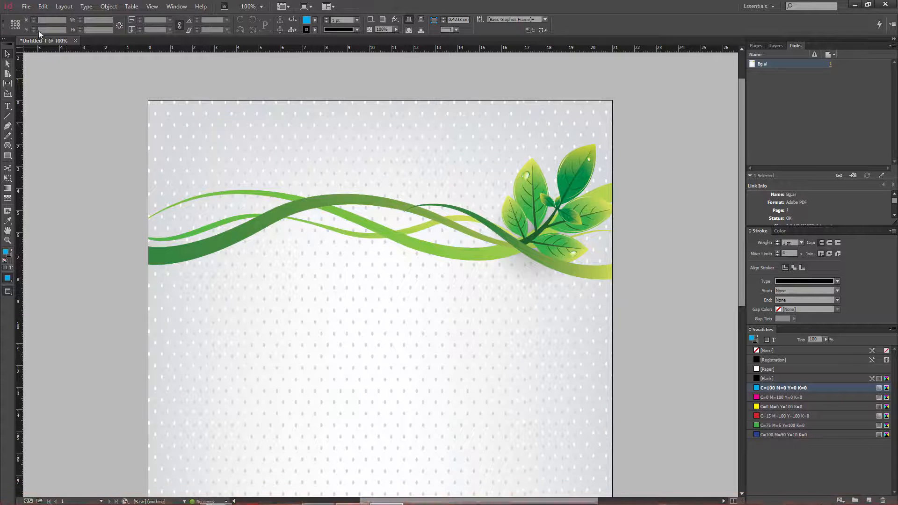
Step: Place Logo Becck Studio.ai above the ribbon at about 15 cm wide and 2.7 cm high, positioned near X 0.75, Y 0.8 cm
{"action": "left_click", "coordinate": [26, 7]}
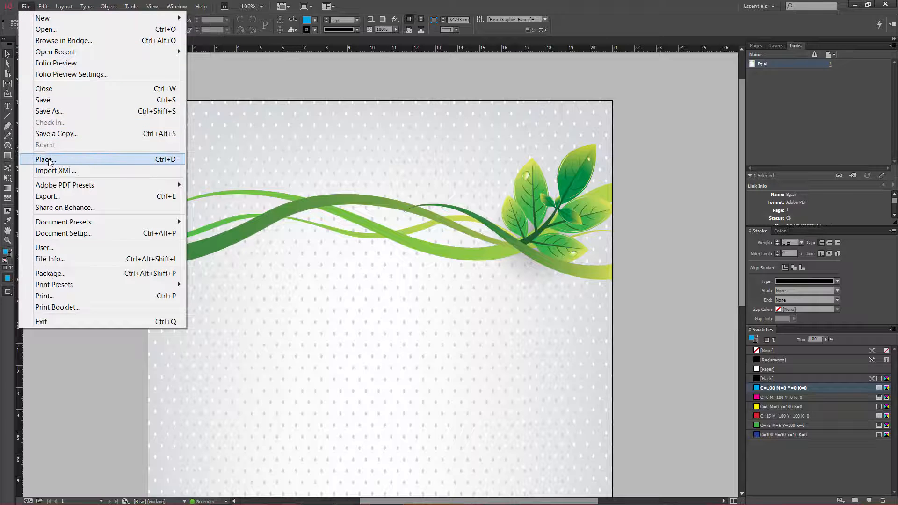
{"action": "left_click", "coordinate": [46, 159]}
{"action": "left_click", "coordinate": [622, 238]}
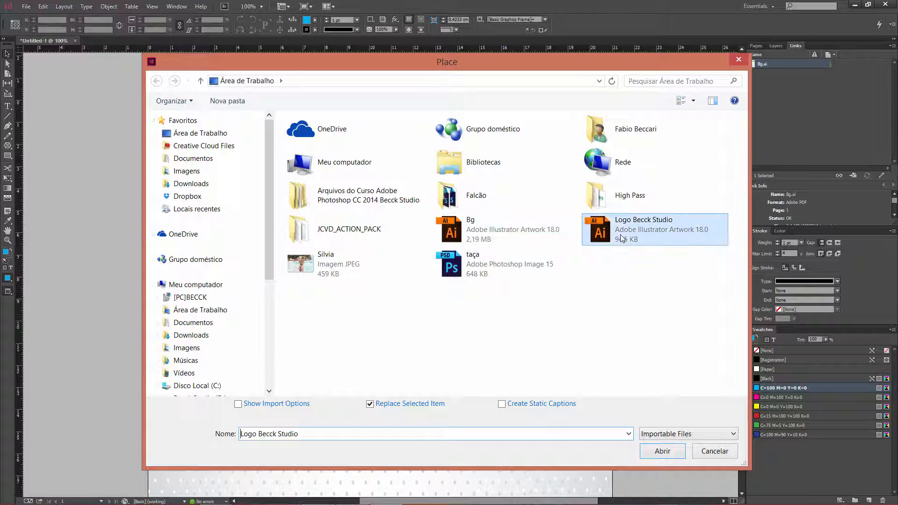
{"action": "double_click", "coordinate": [608, 239]}
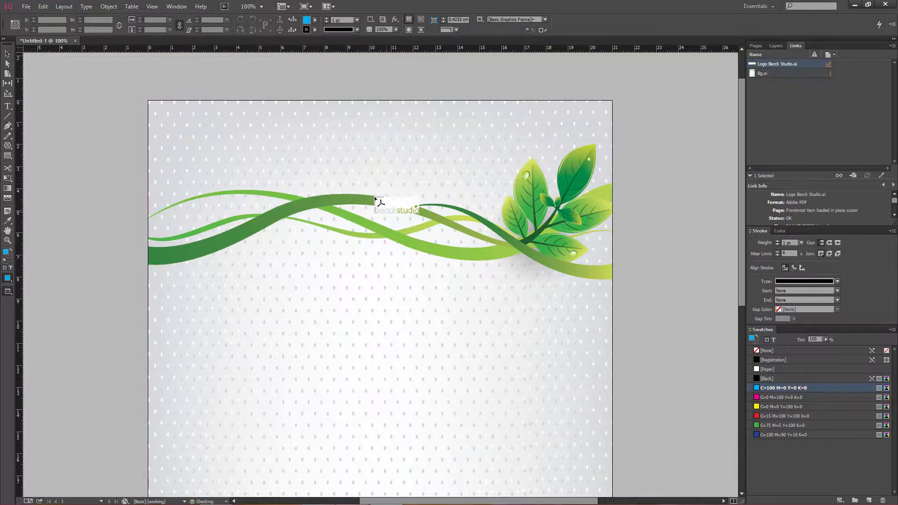
{"action": "left_click_drag", "start_coordinate": [161, 124], "coordinate": [495, 244]}
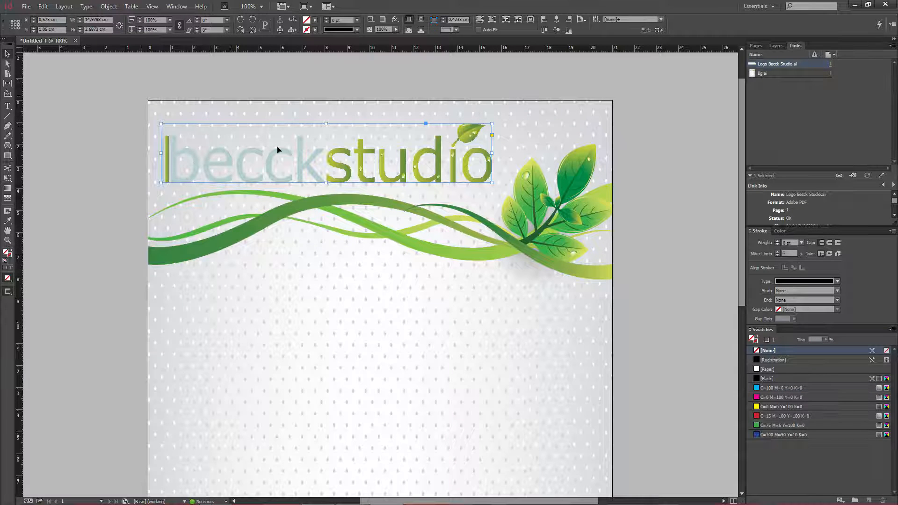
{"action": "left_click_drag", "start_coordinate": [360, 163], "coordinate": [363, 158]}
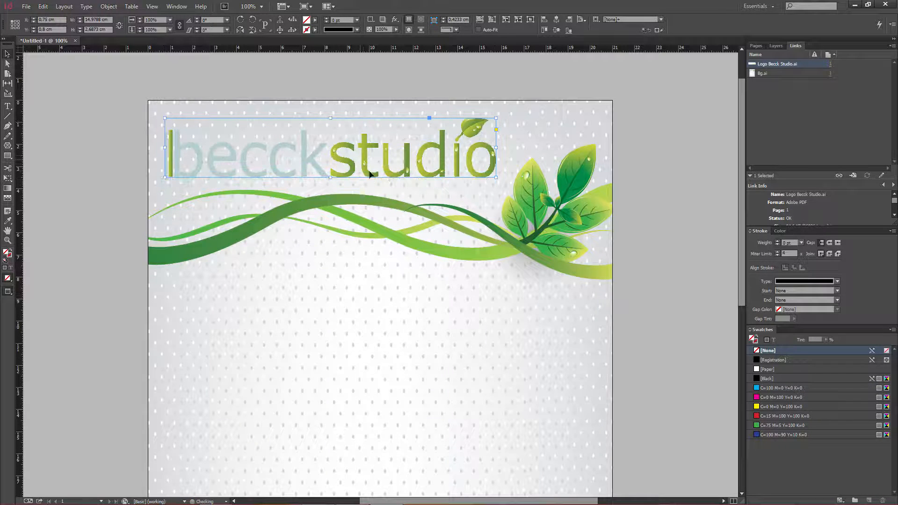
Step: Set the logo to High Quality Display, shift it up slightly to X 0.775, Y 0.575 cm, and deselect everything
{"action": "right_click", "coordinate": [441, 159]}
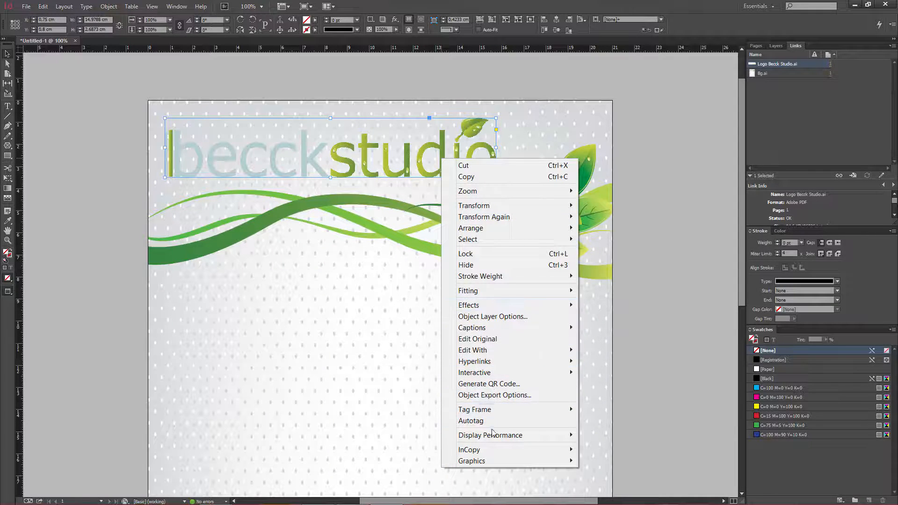
{"action": "mouse_move", "coordinate": [543, 436]}
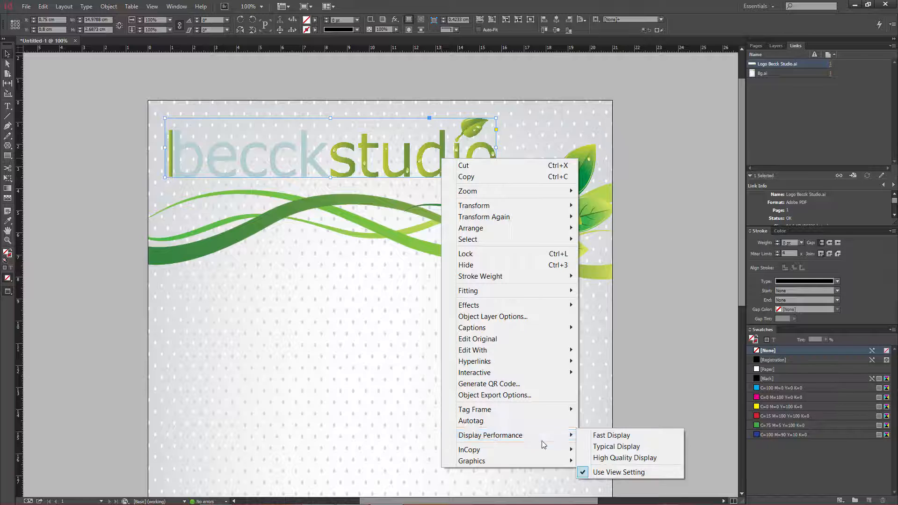
{"action": "left_click", "coordinate": [598, 457]}
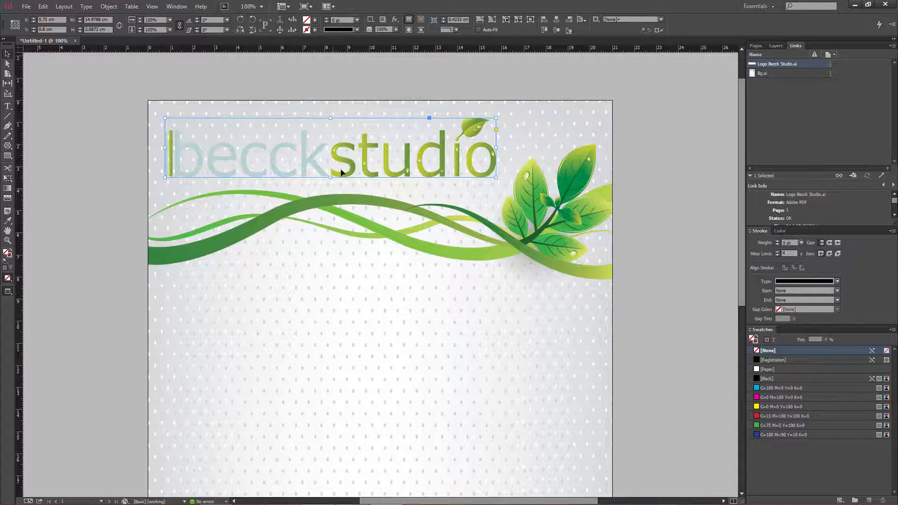
{"action": "left_click_drag", "start_coordinate": [346, 168], "coordinate": [347, 164]}
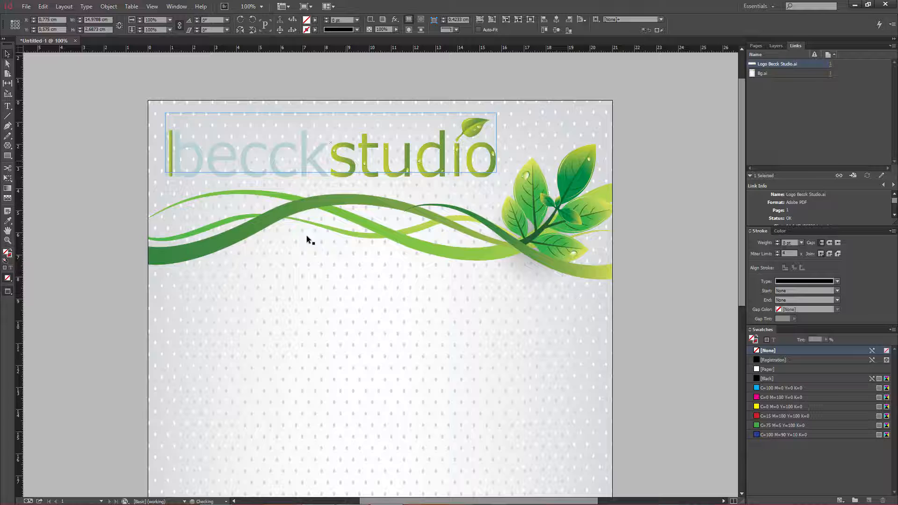
{"action": "left_click", "coordinate": [291, 271]}
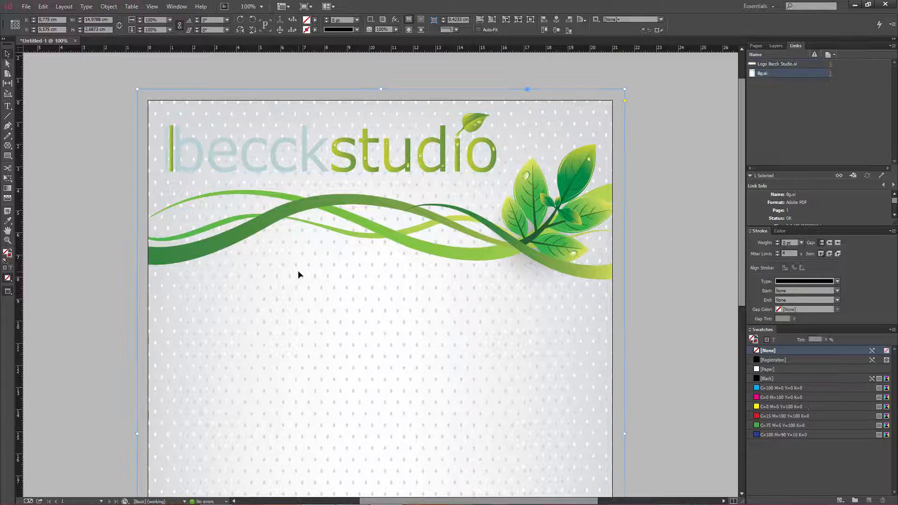
{"action": "left_click", "coordinate": [106, 168]}
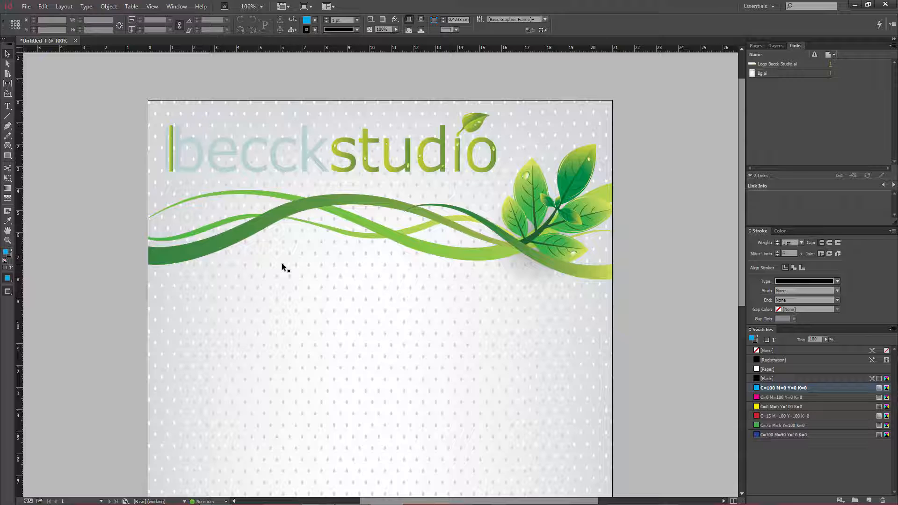
Step: Switch to Illustrator and turn on the Drop Shadow effect of the becckstudio lettering in Logo Becck Studio.ai
{"action": "mouse_move", "coordinate": [337, 504]}
{"action": "mouse_move", "coordinate": [290, 504]}
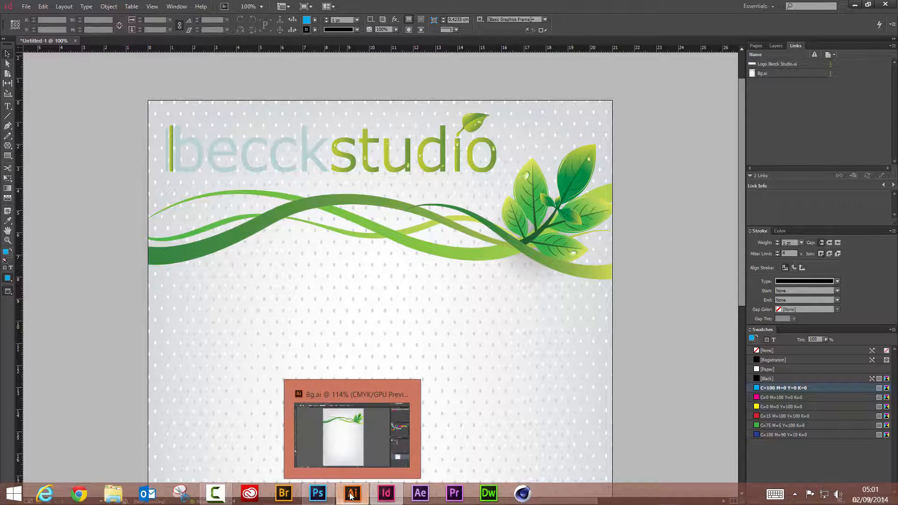
{"action": "left_click", "coordinate": [350, 495]}
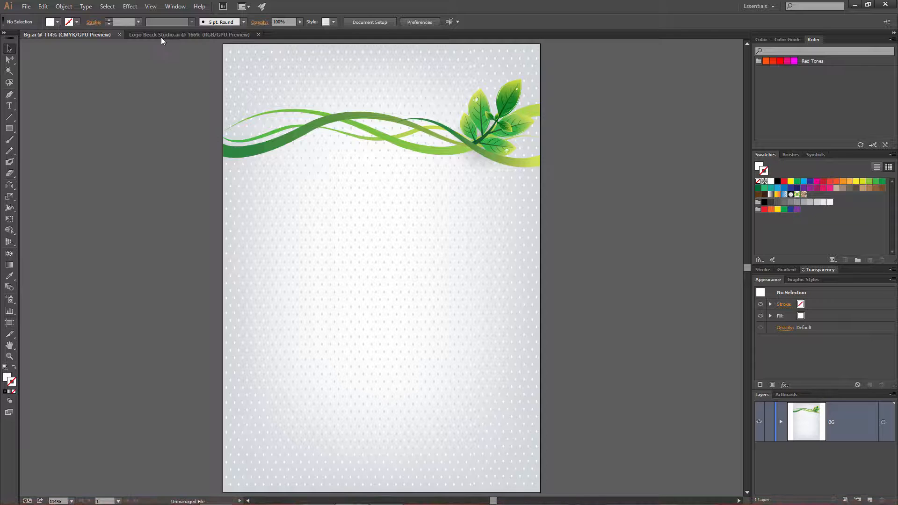
{"action": "left_click", "coordinate": [164, 35]}
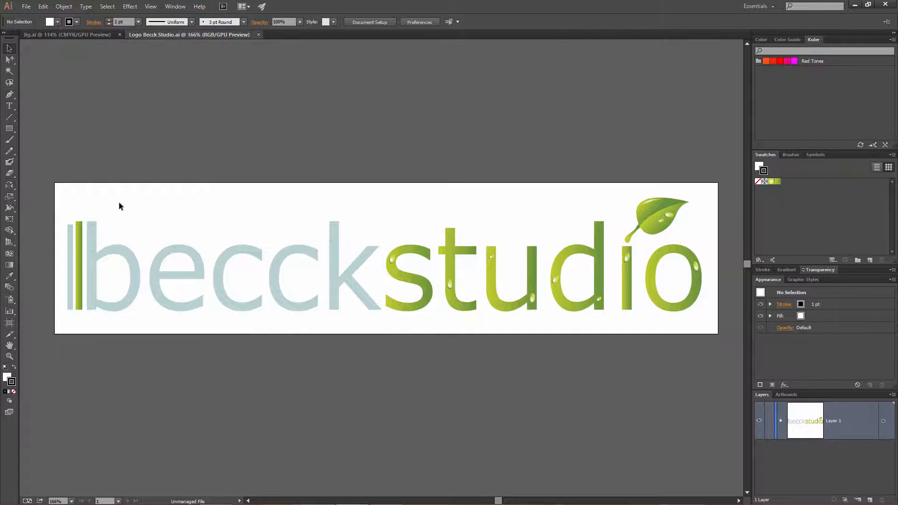
{"action": "left_click", "coordinate": [125, 262]}
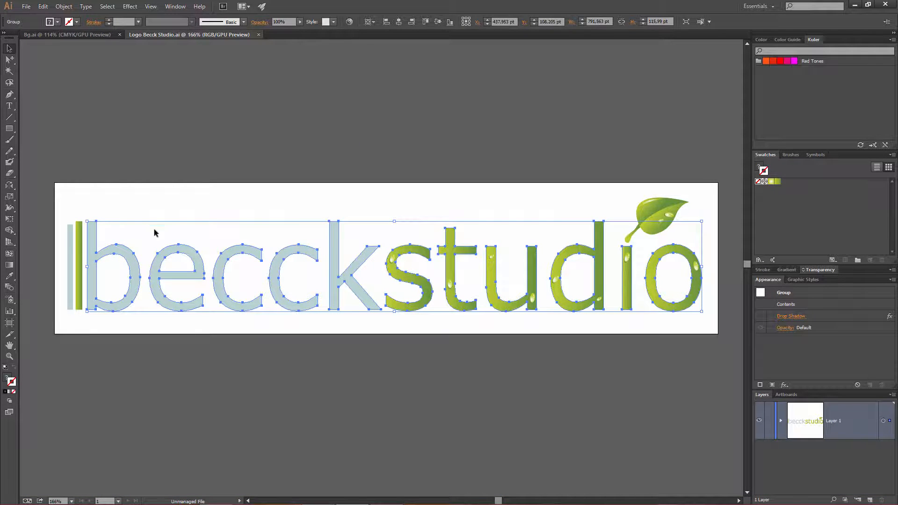
{"action": "left_click", "coordinate": [760, 319]}
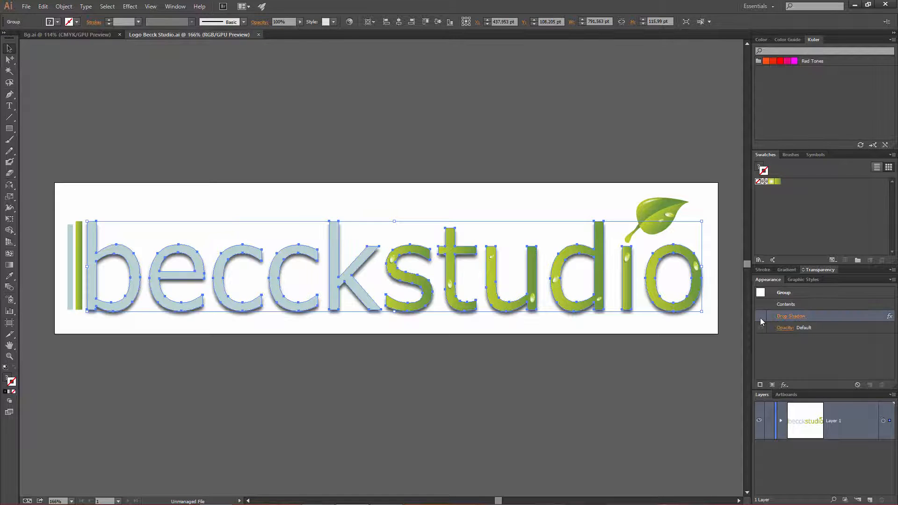
{"action": "left_click", "coordinate": [358, 131]}
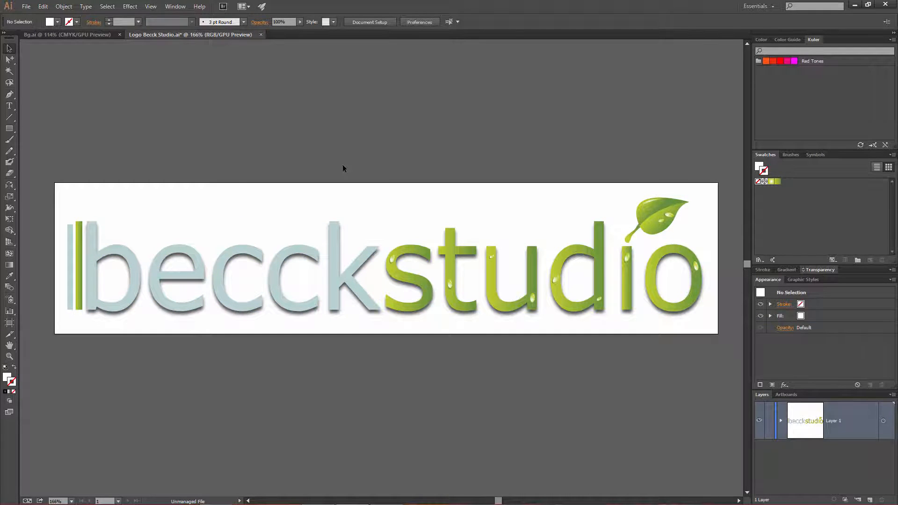
Step: Turn on the Drop Shadow effect of the two vertical bars before the logo lettering
{"action": "left_click", "coordinate": [72, 252]}
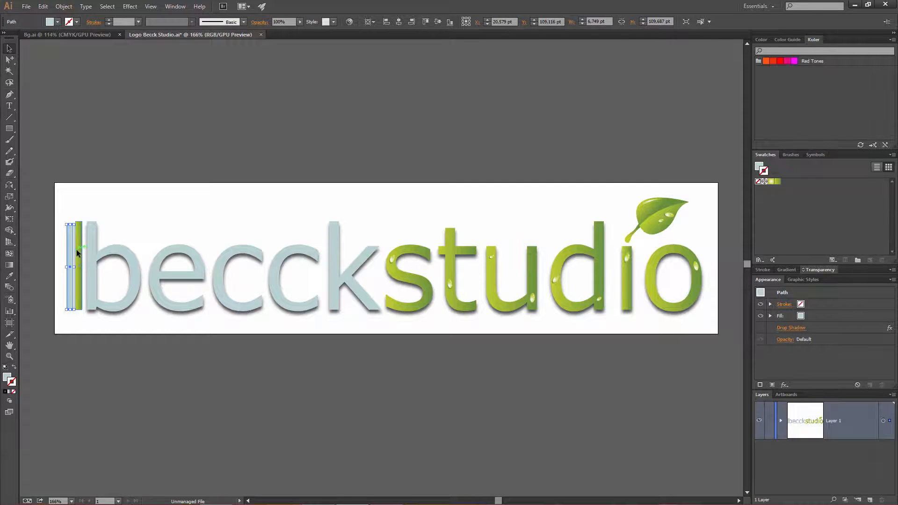
{"action": "left_click", "coordinate": [77, 253], "text": "shift"}
{"action": "left_click", "coordinate": [761, 330]}
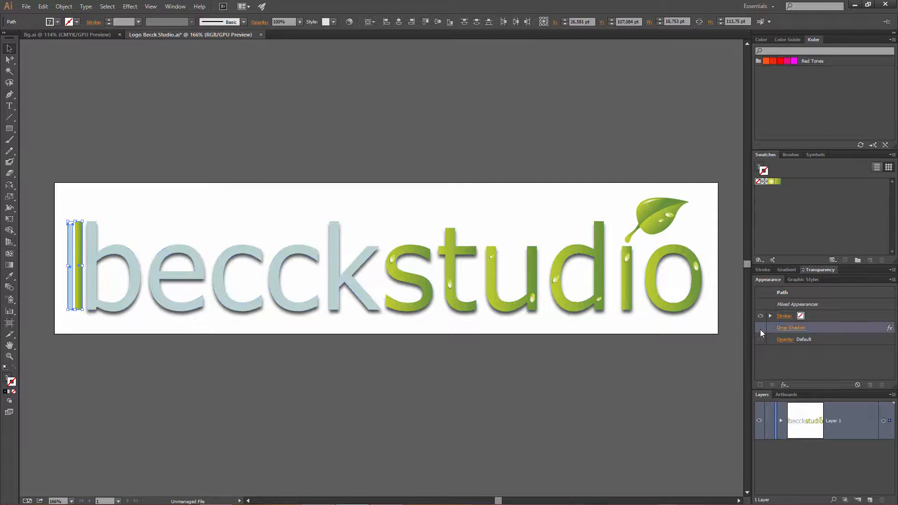
{"action": "left_click", "coordinate": [509, 106]}
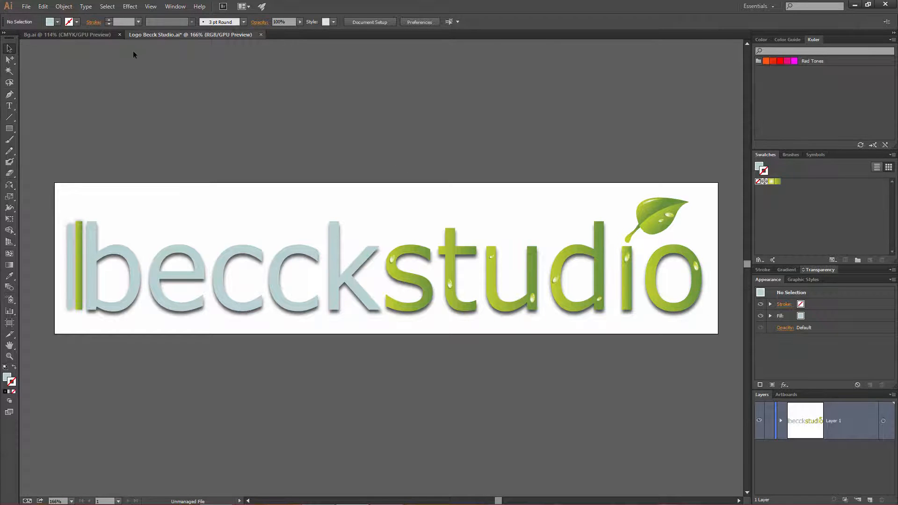
Step: Save the edited Logo Becck Studio.ai and return to InDesign
{"action": "left_click", "coordinate": [27, 6]}
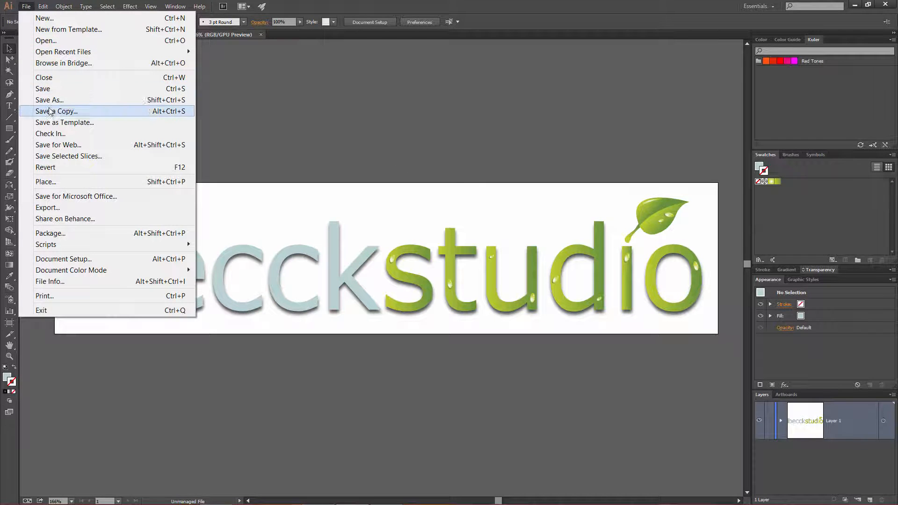
{"action": "left_click", "coordinate": [44, 88]}
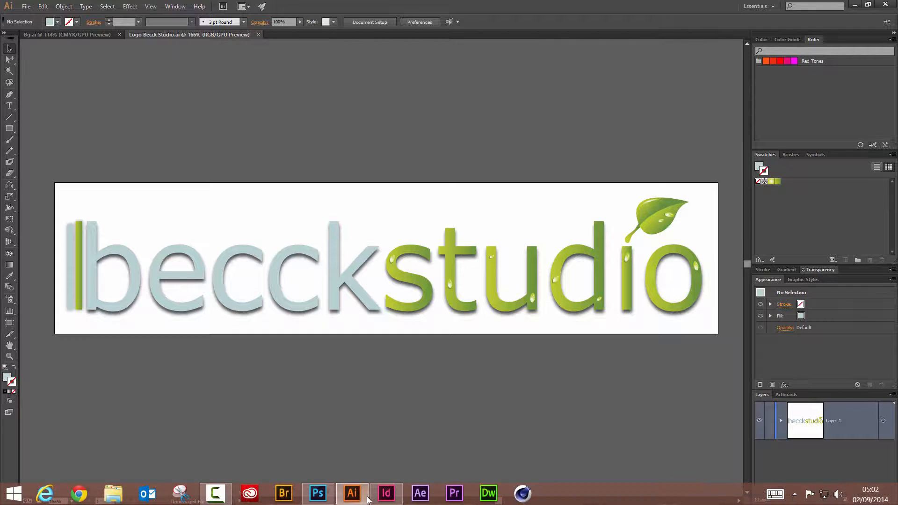
{"action": "left_click", "coordinate": [377, 498]}
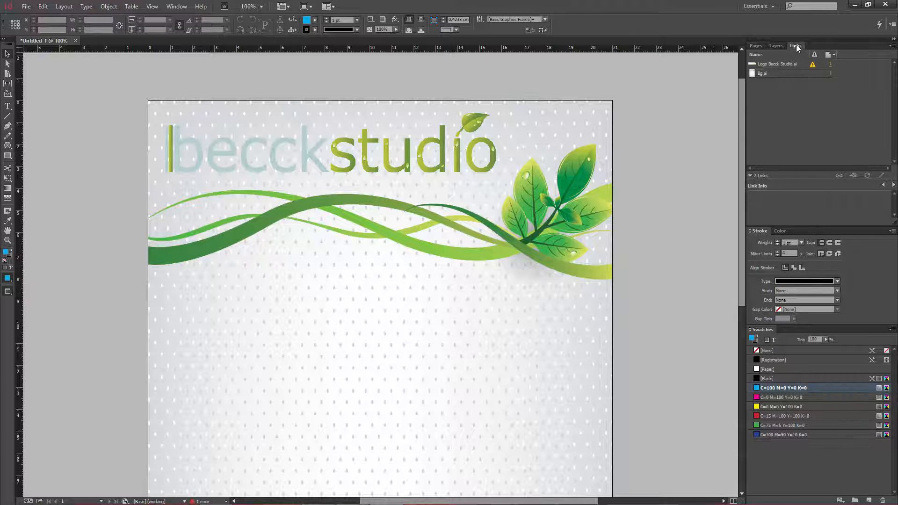
Step: Enlarge the Link Info area to read the details of Logo Becck Studio.ai, and update its modified link
{"action": "mouse_move", "coordinate": [812, 67]}
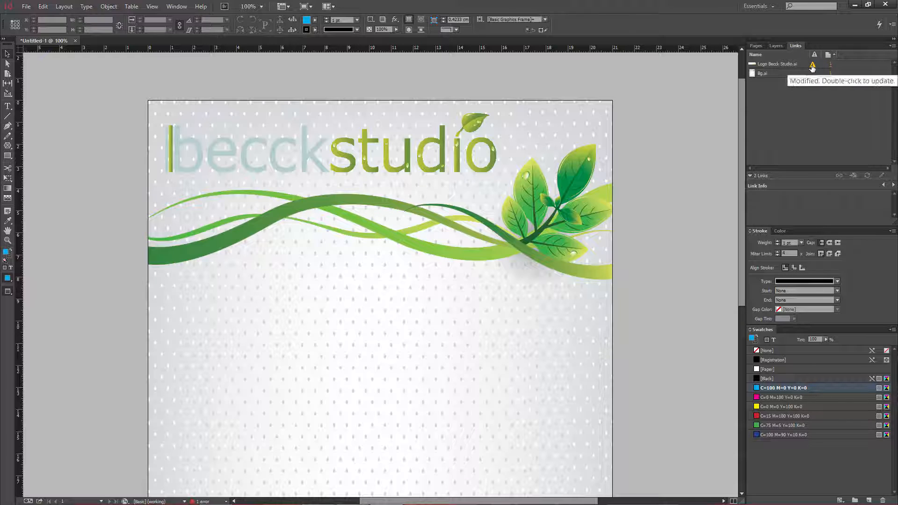
{"action": "left_click", "coordinate": [780, 69]}
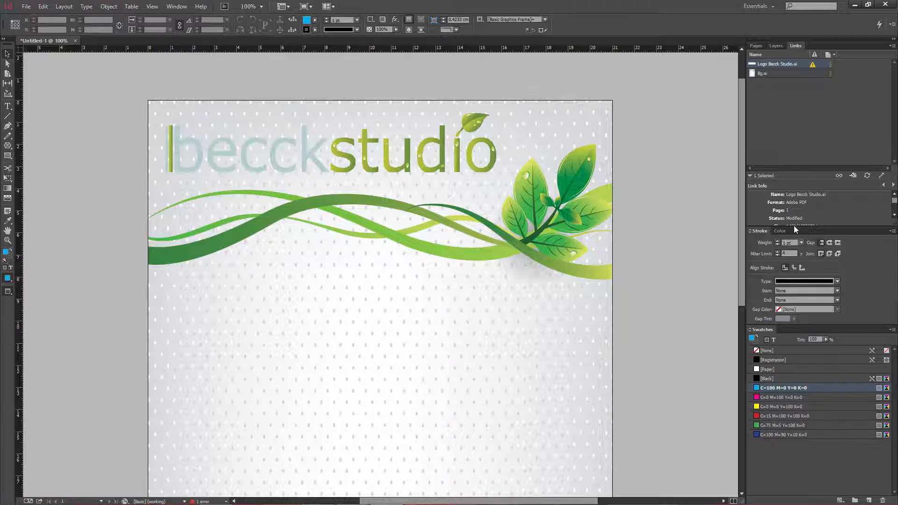
{"action": "left_click_drag", "start_coordinate": [795, 229], "coordinate": [792, 319]}
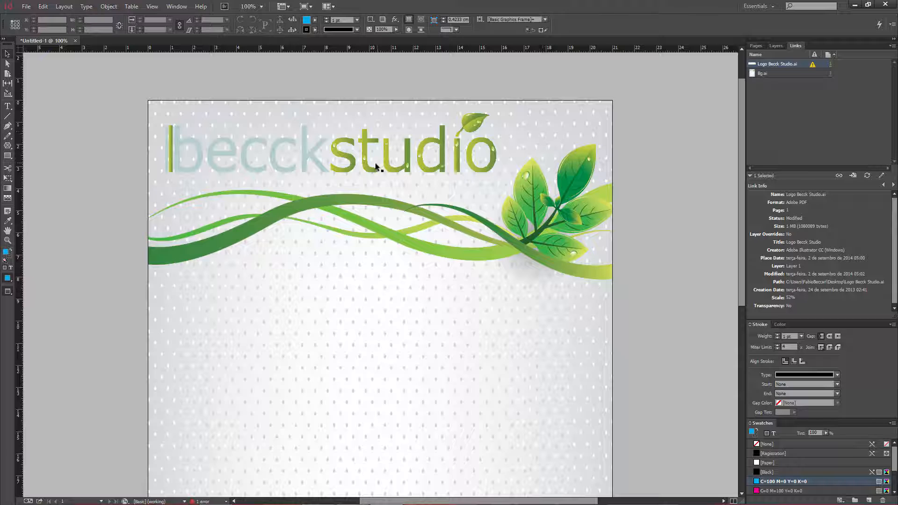
{"action": "left_click", "coordinate": [813, 69]}
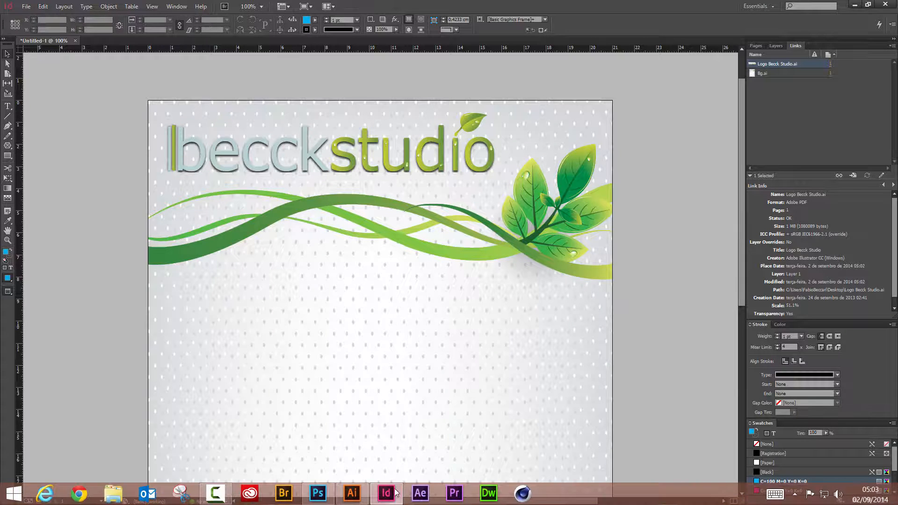
Step: Open the placed logo's original in Illustrator and close the Logo Becck Studio.ai document
{"action": "double_click", "coordinate": [364, 175], "text": "alt"}
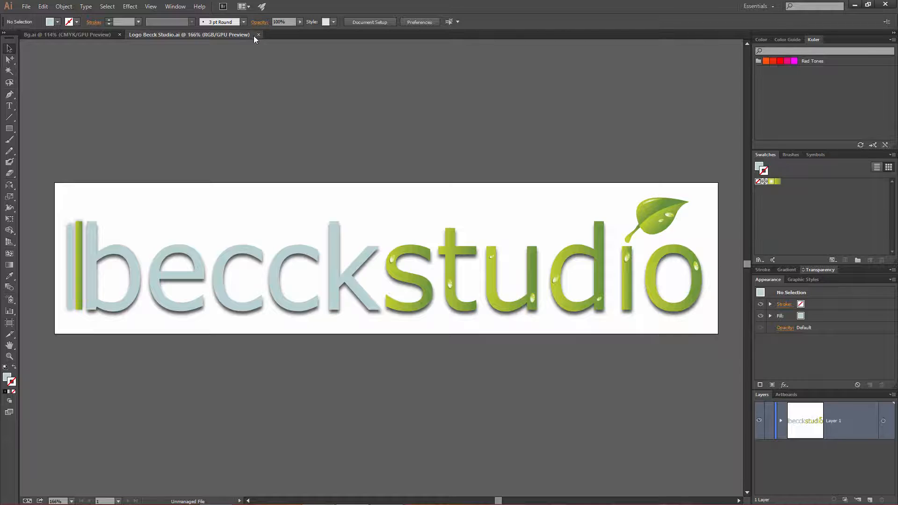
{"action": "left_click", "coordinate": [258, 35]}
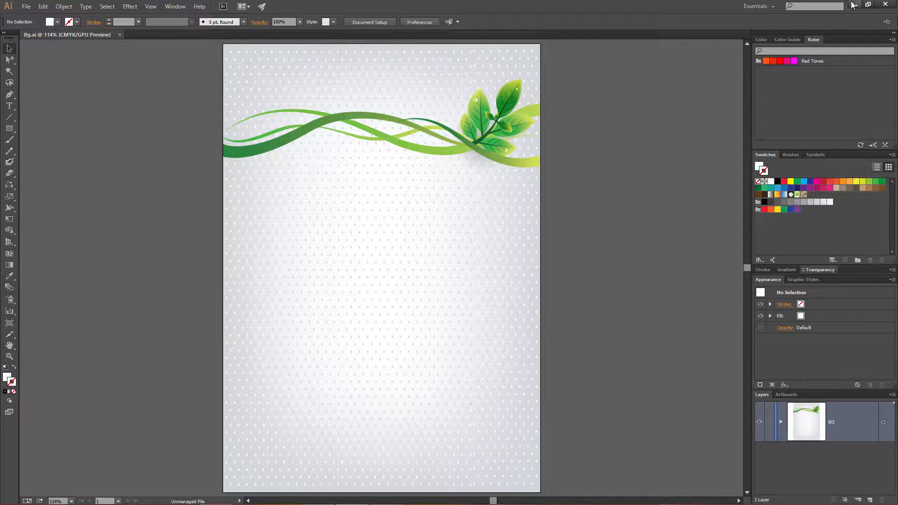
Step: Rename the Logo Becck Studio file on the desktop as Logo and return to InDesign
{"action": "left_click", "coordinate": [854, 5]}
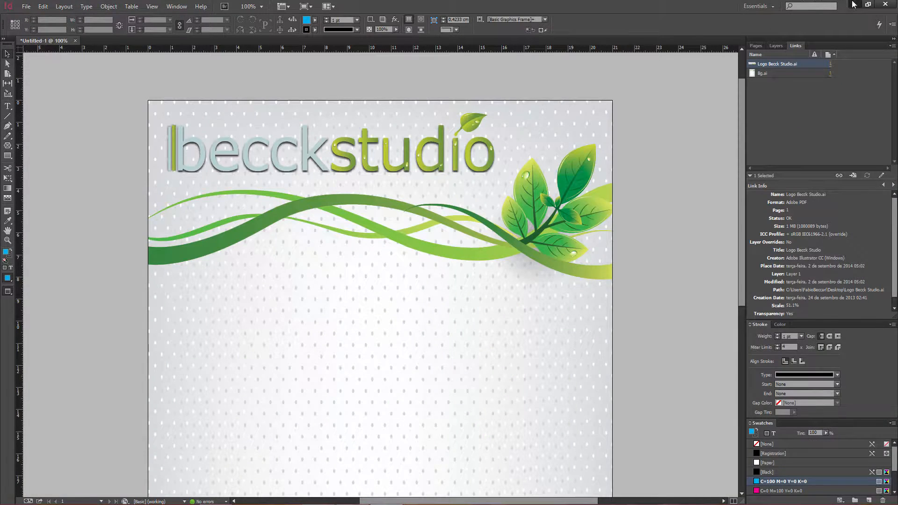
{"action": "left_click", "coordinate": [853, 6]}
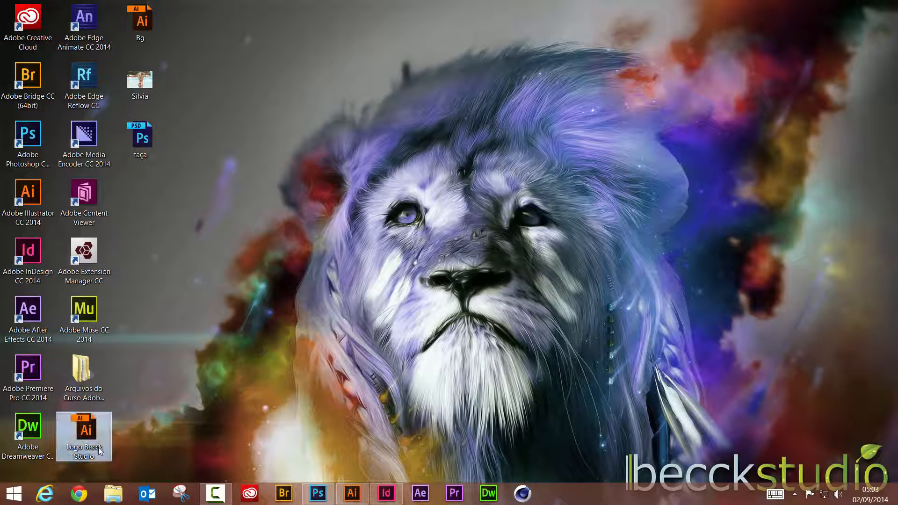
{"action": "mouse_move", "coordinate": [99, 450]}
{"action": "left_mouse_down"}
{"action": "mouse_move", "coordinate": [124, 428]}
{"action": "mouse_move", "coordinate": [163, 352]}
{"action": "mouse_move", "coordinate": [211, 221]}
{"action": "mouse_move", "coordinate": [136, 404]}
{"action": "mouse_move", "coordinate": [103, 423]}
{"action": "mouse_move", "coordinate": [100, 445]}
{"action": "left_mouse_up"}
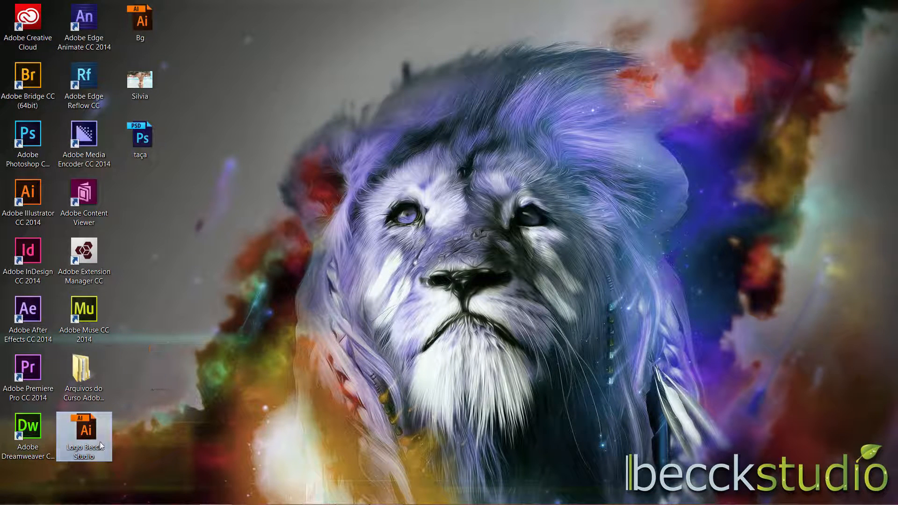
{"action": "left_click", "coordinate": [90, 453]}
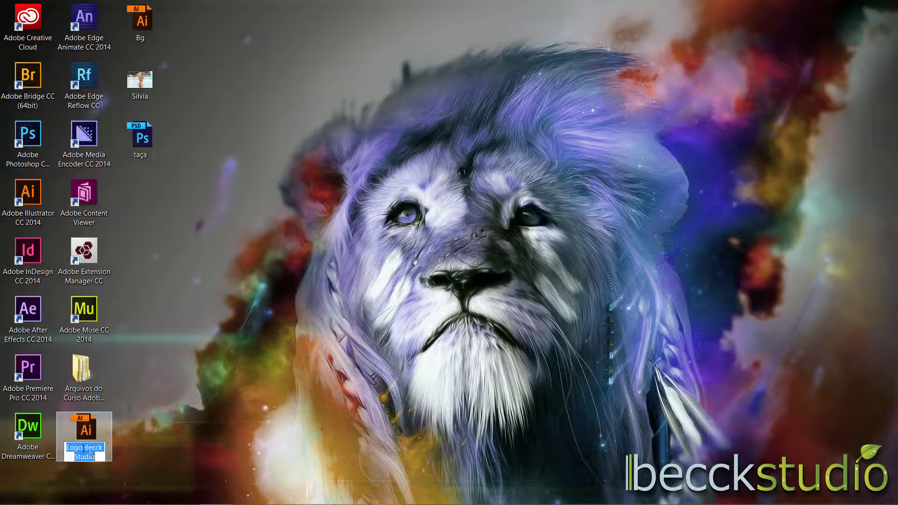
{"action": "type", "text": "Logo"}
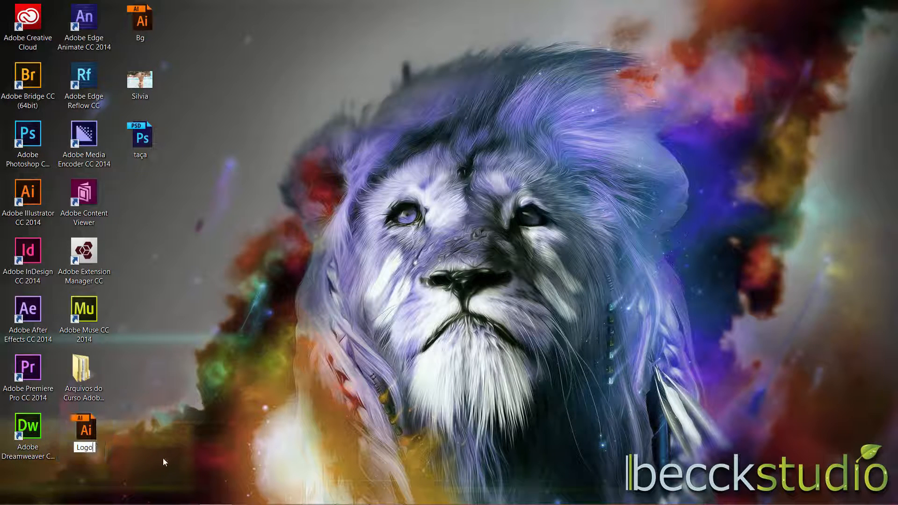
{"action": "key", "text": "Return"}
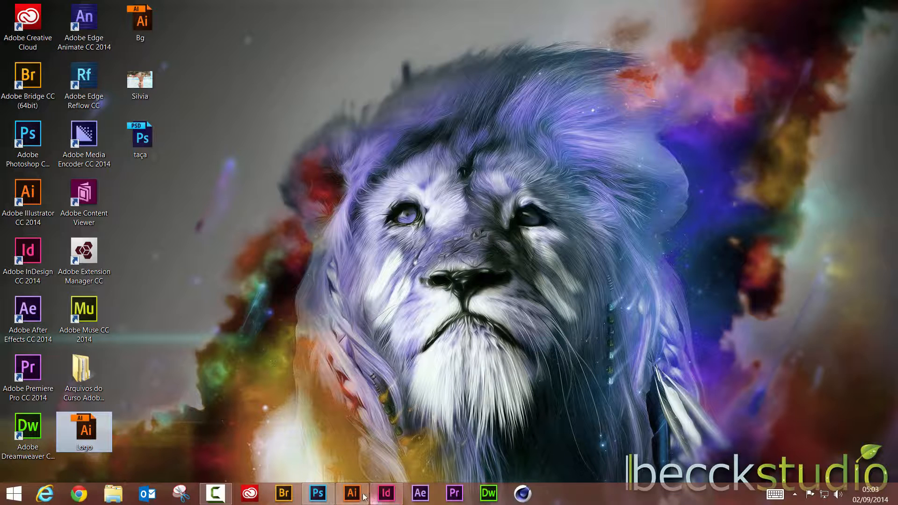
{"action": "left_click", "coordinate": [386, 493]}
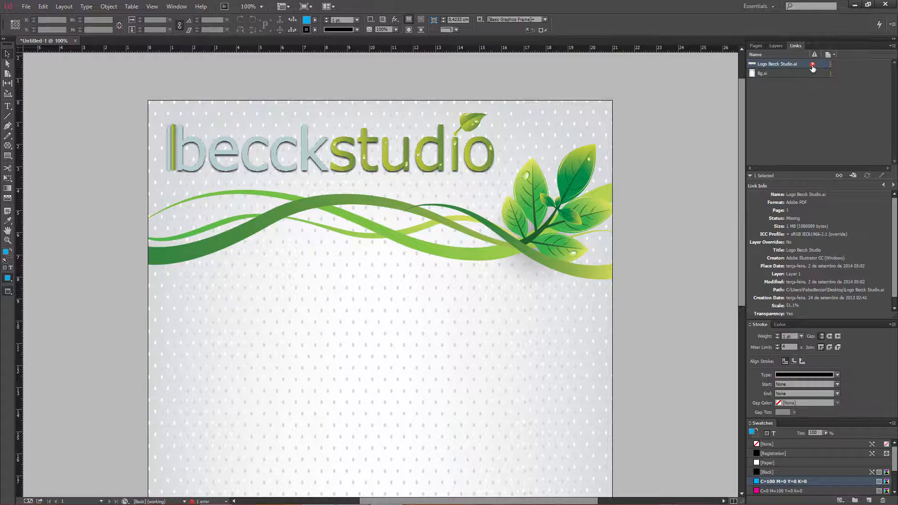
{"action": "double_click", "coordinate": [811, 66]}
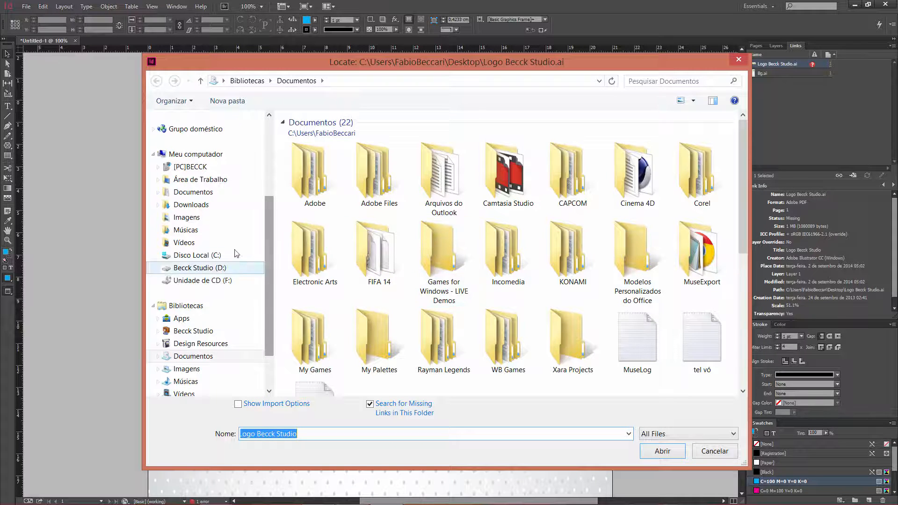
{"action": "left_click", "coordinate": [198, 193]}
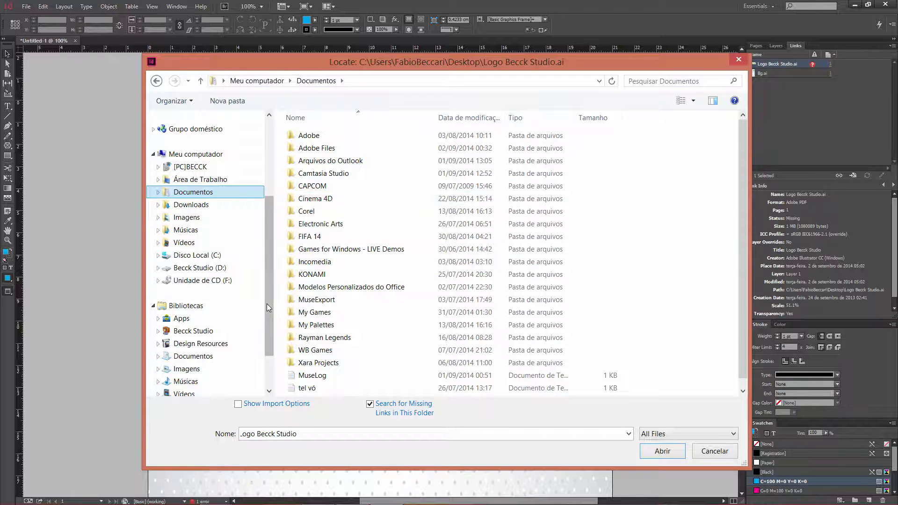
{"action": "scroll", "coordinate": [268, 348], "scroll_direction": "down", "scroll_amount": 2}
{"action": "left_click_drag", "start_coordinate": [268, 331], "coordinate": [246, 305]}
{"action": "scroll", "coordinate": [233, 327], "scroll_direction": "up", "scroll_amount": 1}
{"action": "left_click", "coordinate": [211, 356]}
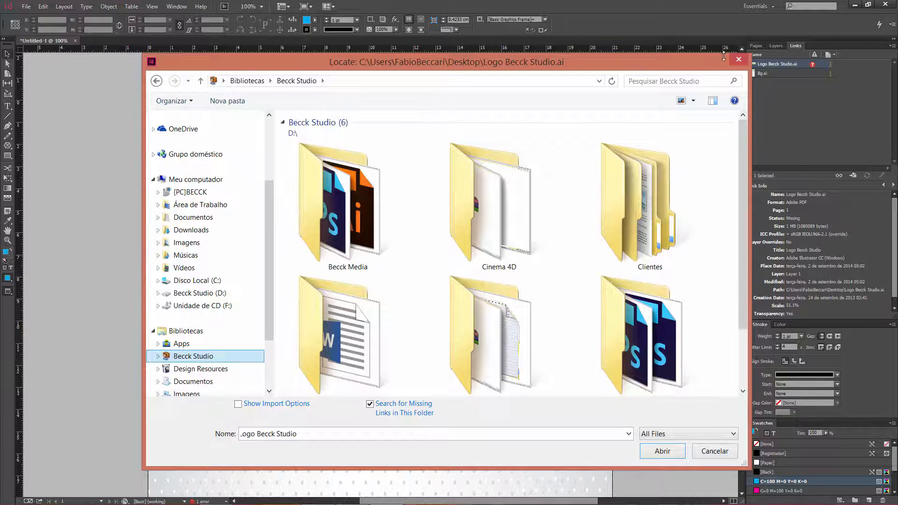
{"action": "left_click_drag", "start_coordinate": [706, 58], "coordinate": [636, 62]}
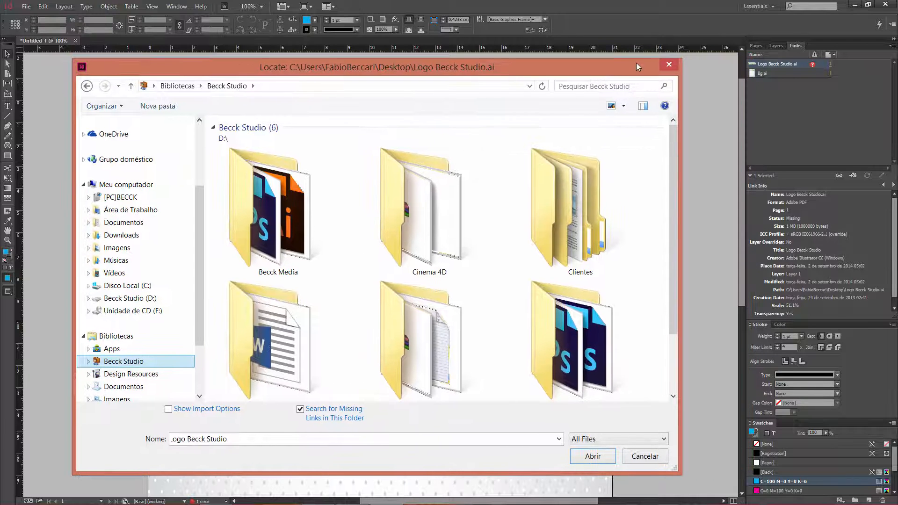
{"action": "left_click", "coordinate": [669, 65]}
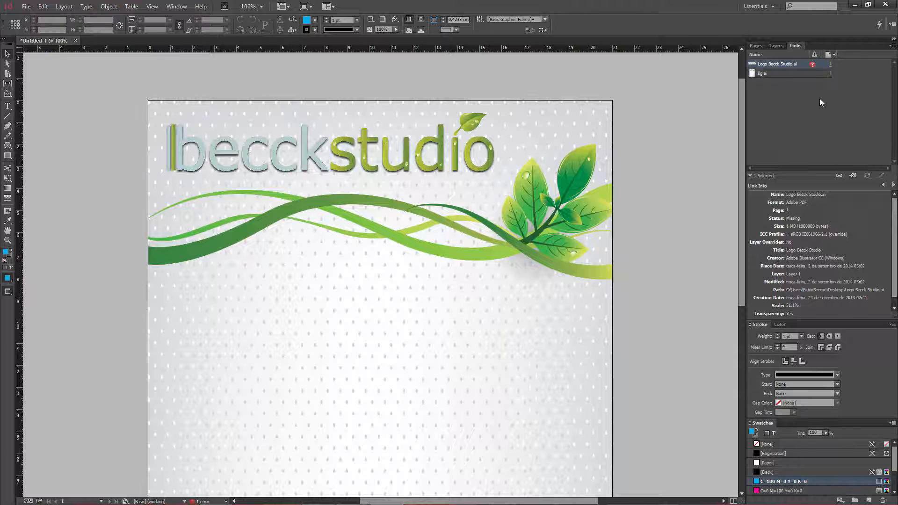
Step: Relink the missing Logo Becck Studio.ai to the Logo file in Área de Trabalho
{"action": "left_click", "coordinate": [812, 66]}
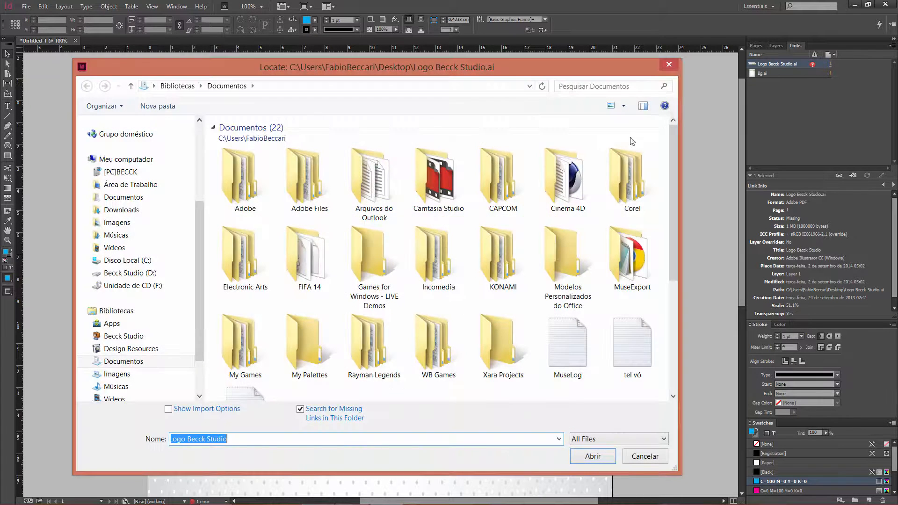
{"action": "left_click", "coordinate": [136, 185]}
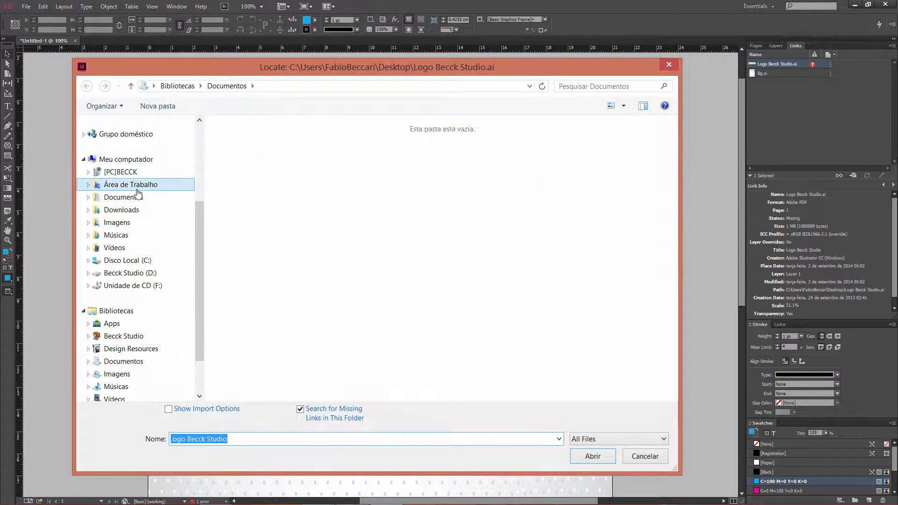
{"action": "left_click", "coordinate": [440, 348]}
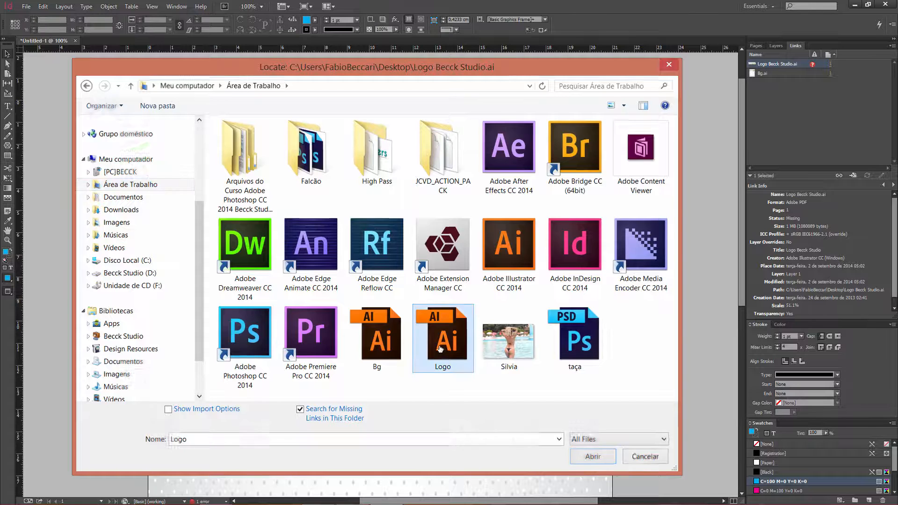
{"action": "double_click", "coordinate": [440, 349]}
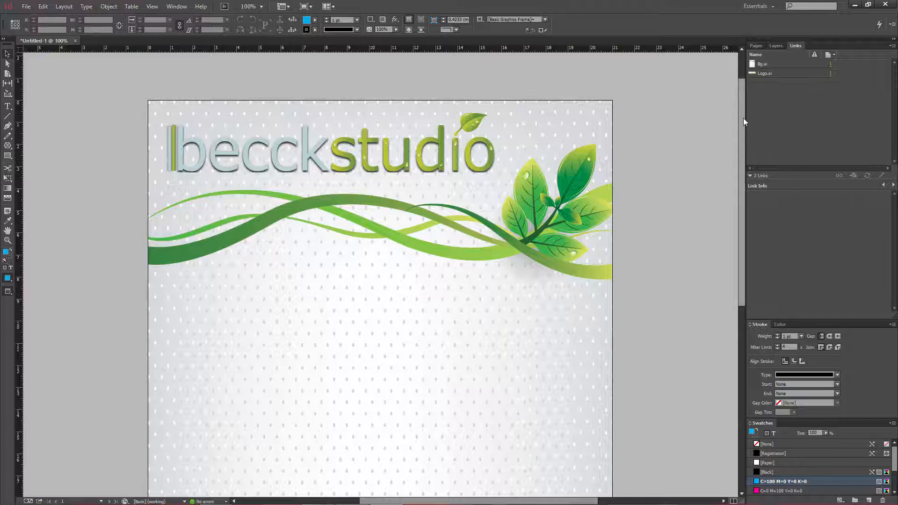
{"action": "scroll", "coordinate": [743, 110], "scroll_direction": "up", "scroll_amount": 1}
{"action": "scroll", "coordinate": [741, 113], "scroll_direction": "down", "scroll_amount": 2}
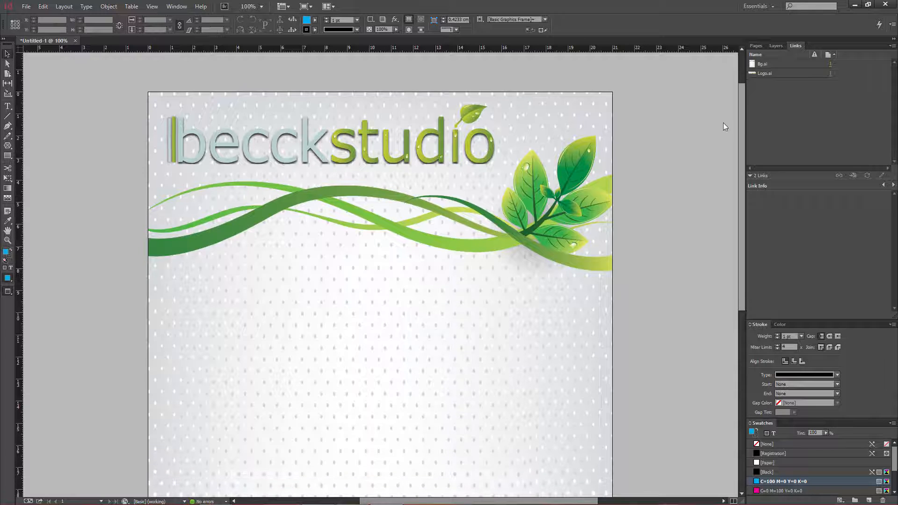
Step: Open the placed logo's original in Illustrator and turn off the Drop Shadow effect of its lettering and two vertical bars
{"action": "left_click", "coordinate": [371, 149]}
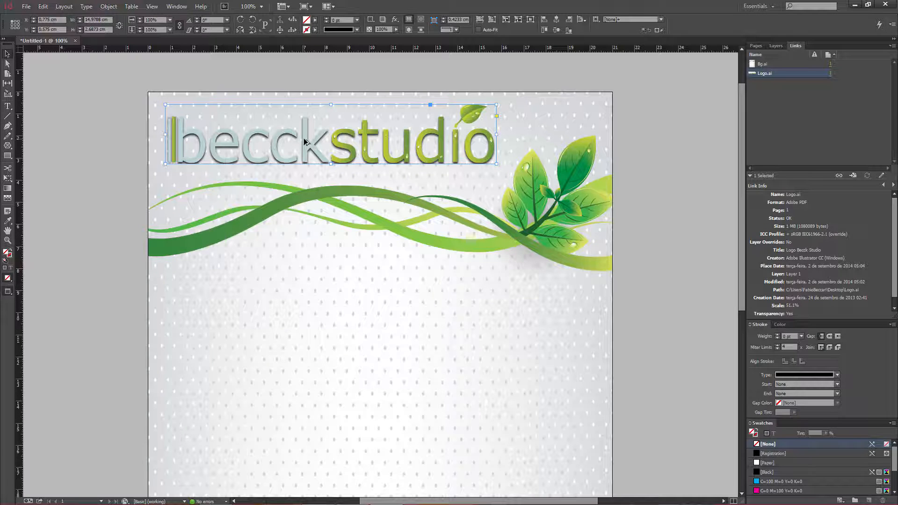
{"action": "double_click", "coordinate": [305, 141], "text": "alt"}
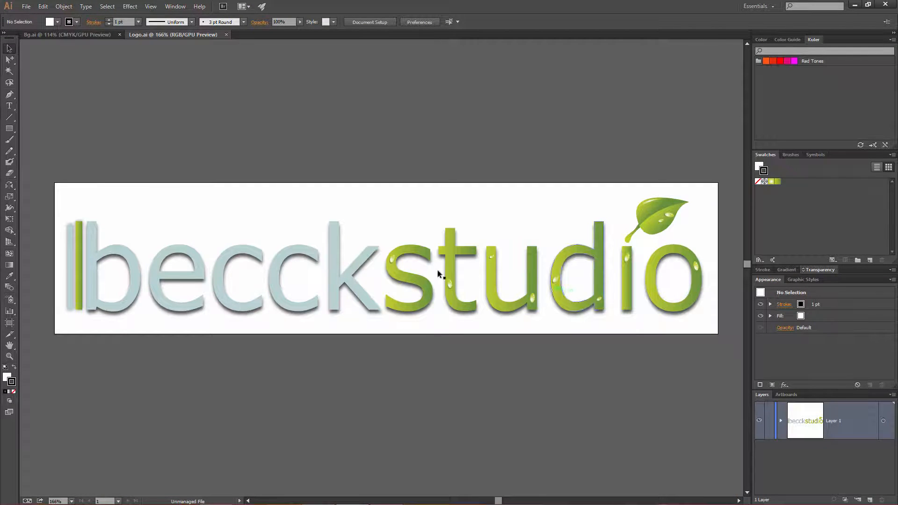
{"action": "left_click_drag", "start_coordinate": [60, 214], "coordinate": [599, 297]}
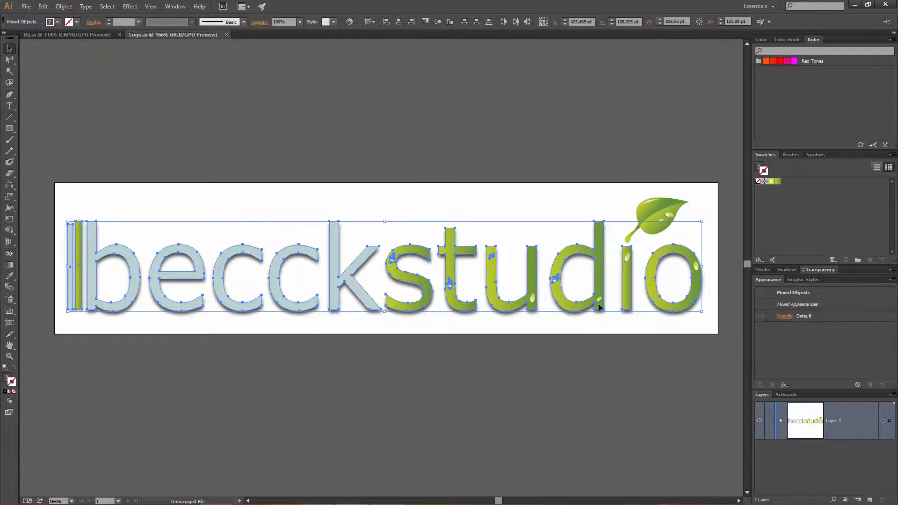
{"action": "left_click", "coordinate": [456, 172]}
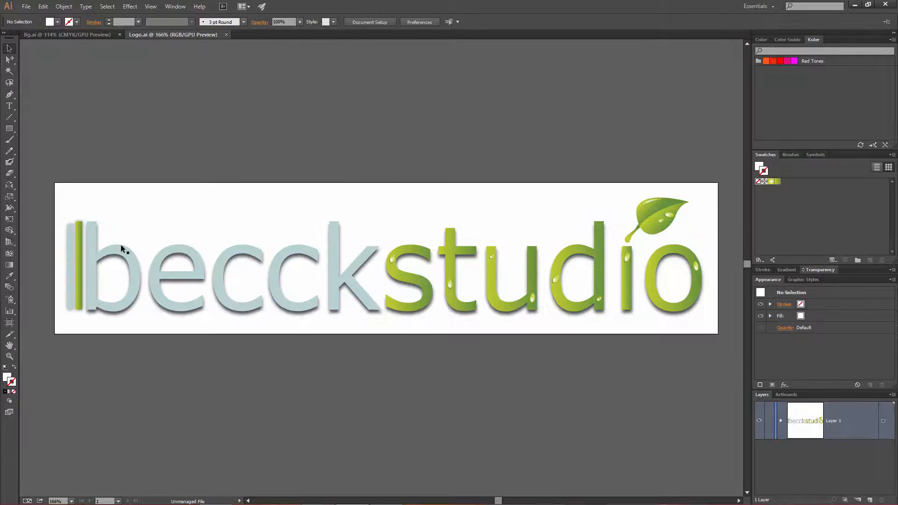
{"action": "left_click", "coordinate": [125, 249]}
{"action": "left_click", "coordinate": [757, 317]}
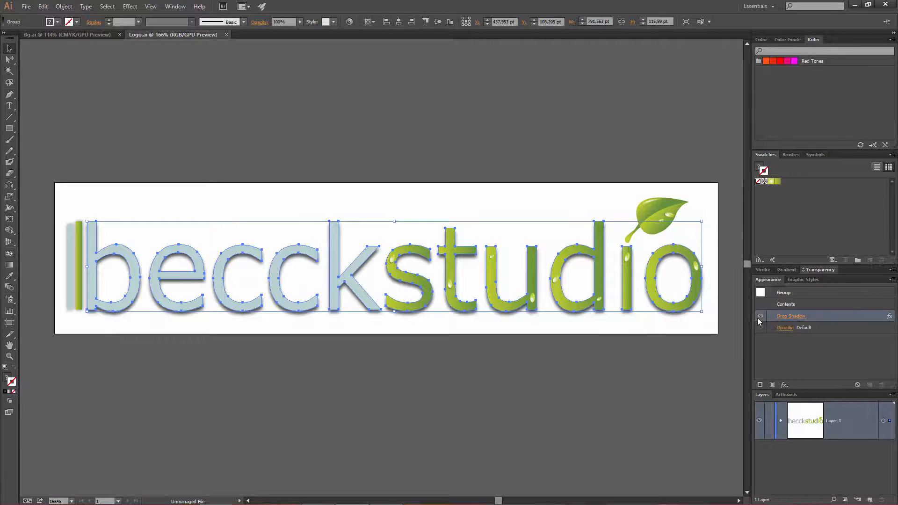
{"action": "left_click_drag", "start_coordinate": [52, 209], "coordinate": [79, 322]}
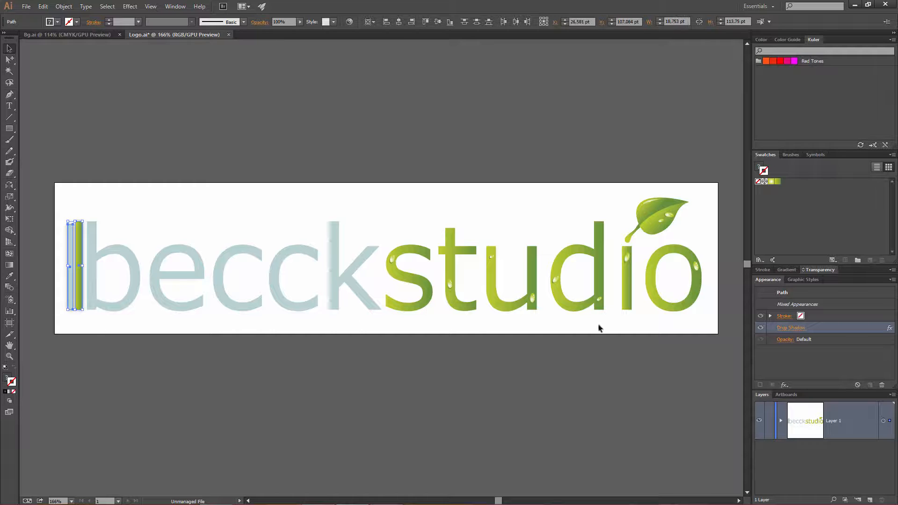
{"action": "left_click", "coordinate": [302, 139]}
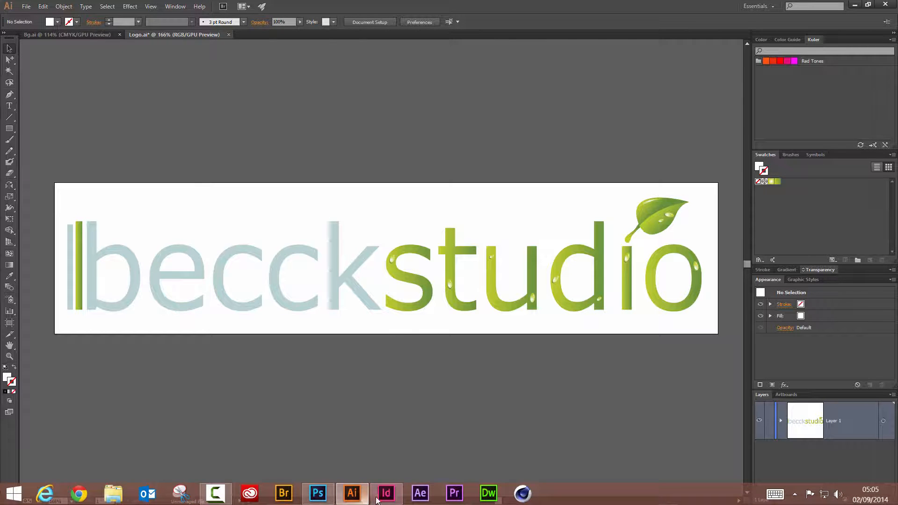
Step: Save the edited Logo.ai in Illustrator and return to InDesign to refresh the placed logo
{"action": "left_click", "coordinate": [386, 493]}
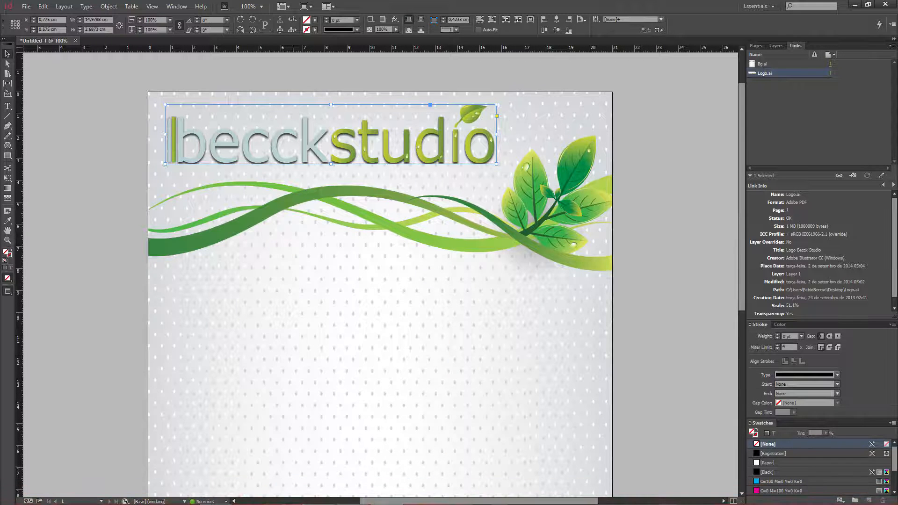
{"action": "left_click", "coordinate": [352, 493]}
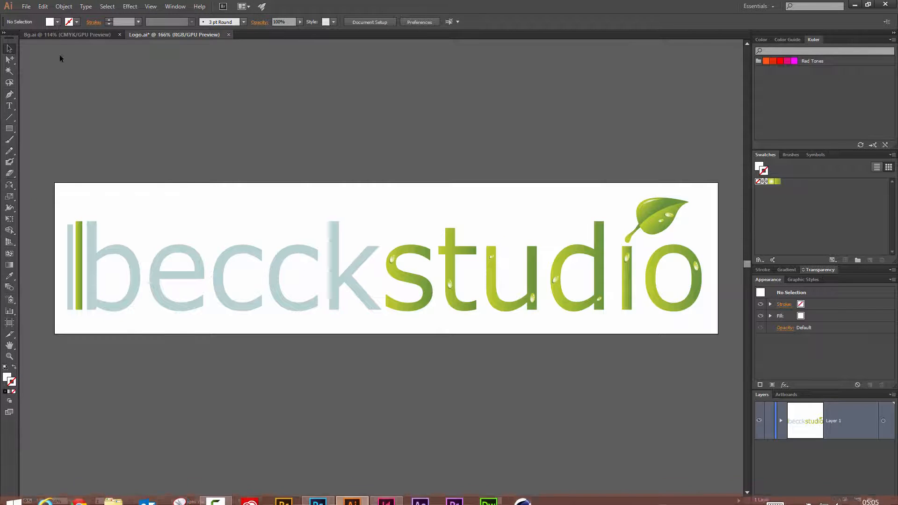
{"action": "left_click", "coordinate": [26, 6]}
{"action": "left_click", "coordinate": [44, 78]}
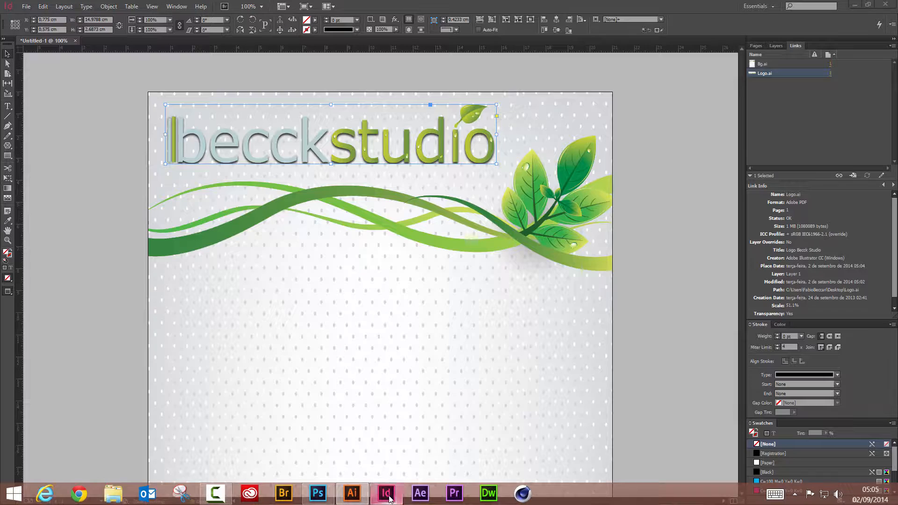
{"action": "left_click", "coordinate": [386, 493]}
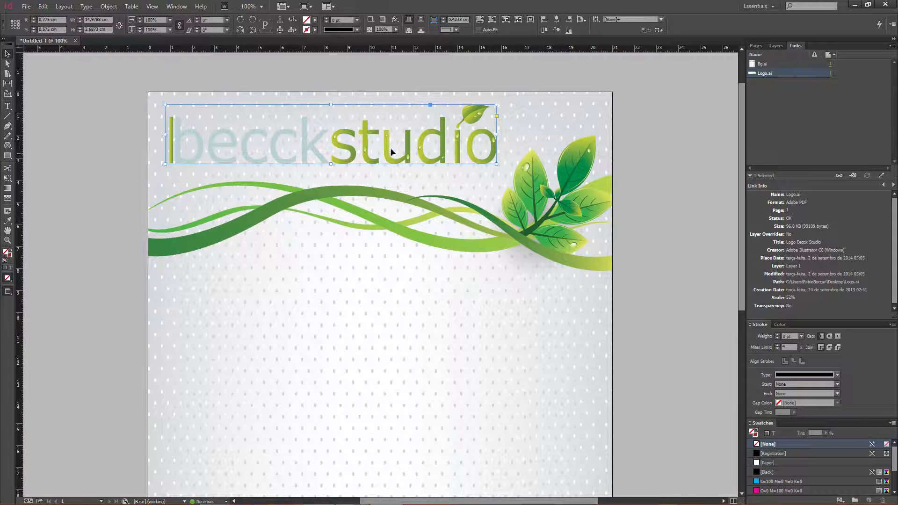
{"action": "left_click", "coordinate": [114, 168]}
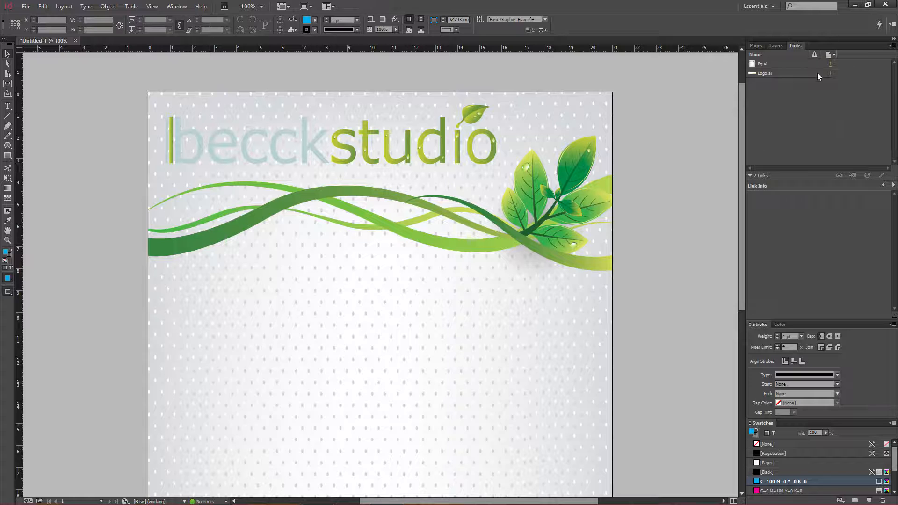
Step: Add a Drop Shadow effect to the placed becckstudio logo with a distance of 0 cm
{"action": "left_click", "coordinate": [244, 147]}
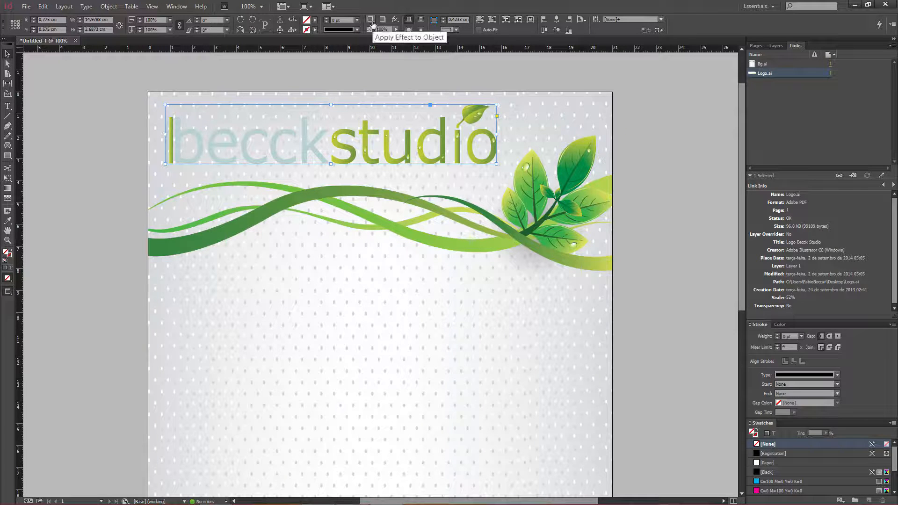
{"action": "left_click", "coordinate": [374, 25]}
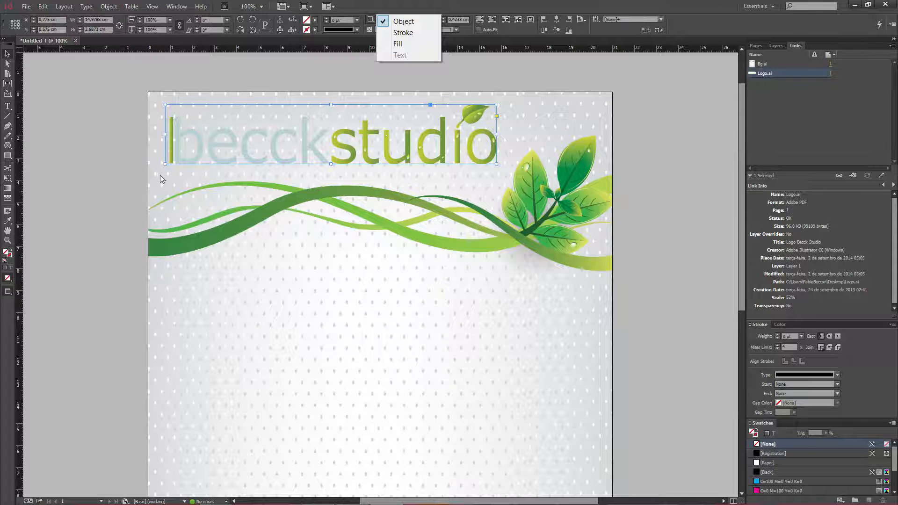
{"action": "left_click", "coordinate": [413, 6]}
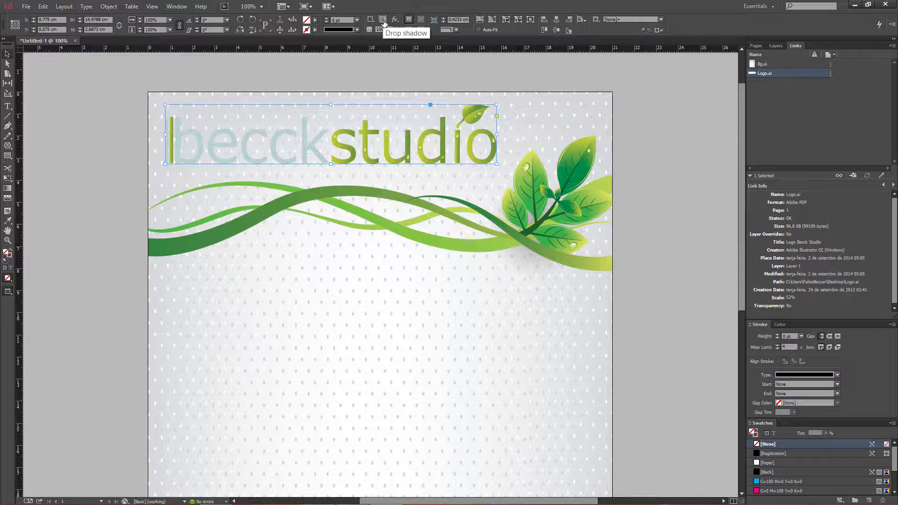
{"action": "left_click", "coordinate": [396, 23]}
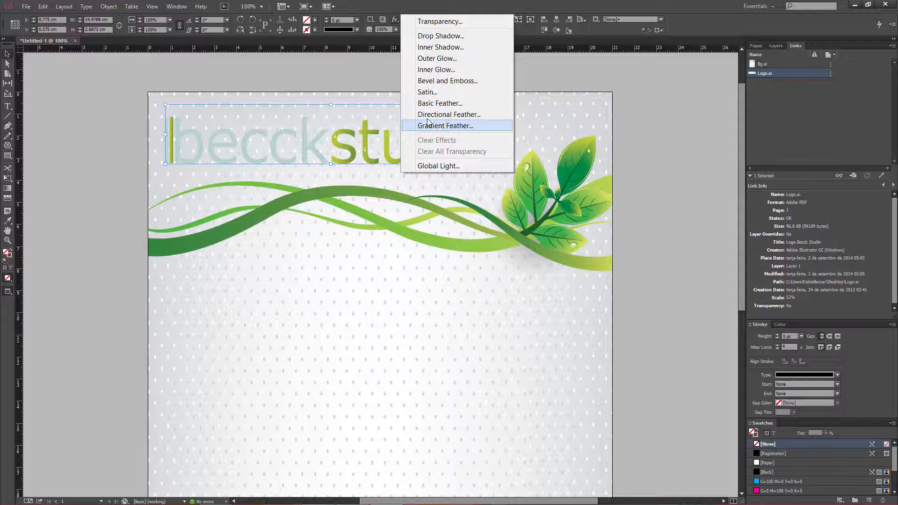
{"action": "left_click", "coordinate": [427, 38]}
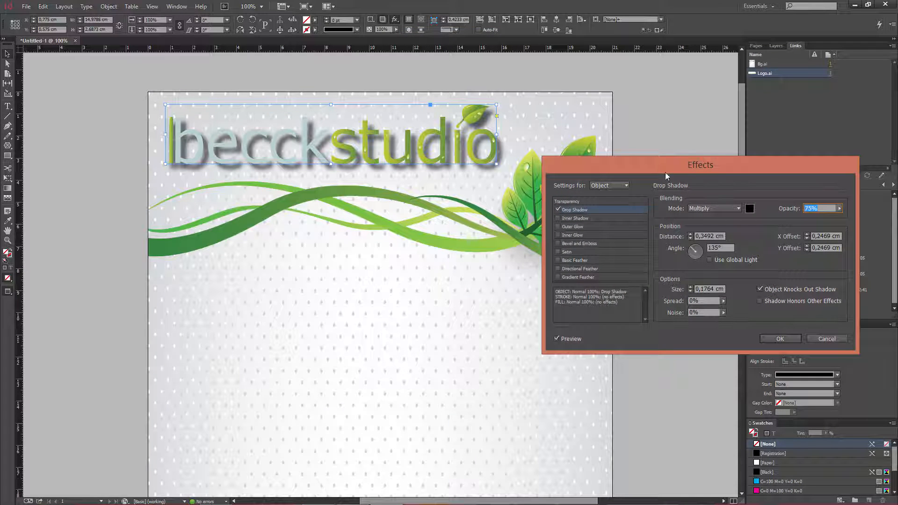
{"action": "left_click_drag", "start_coordinate": [662, 169], "coordinate": [607, 199]}
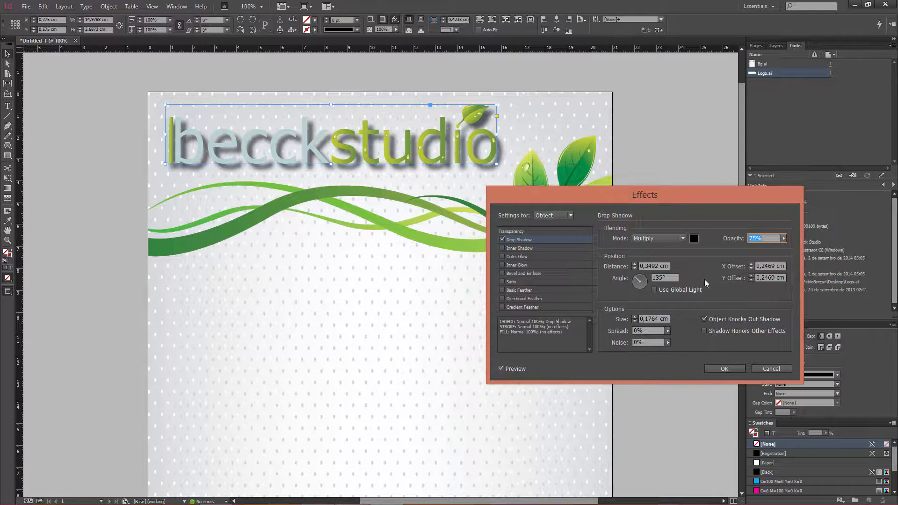
{"action": "triple_click", "coordinate": [654, 265]}
{"action": "type", "text": "0cm"}
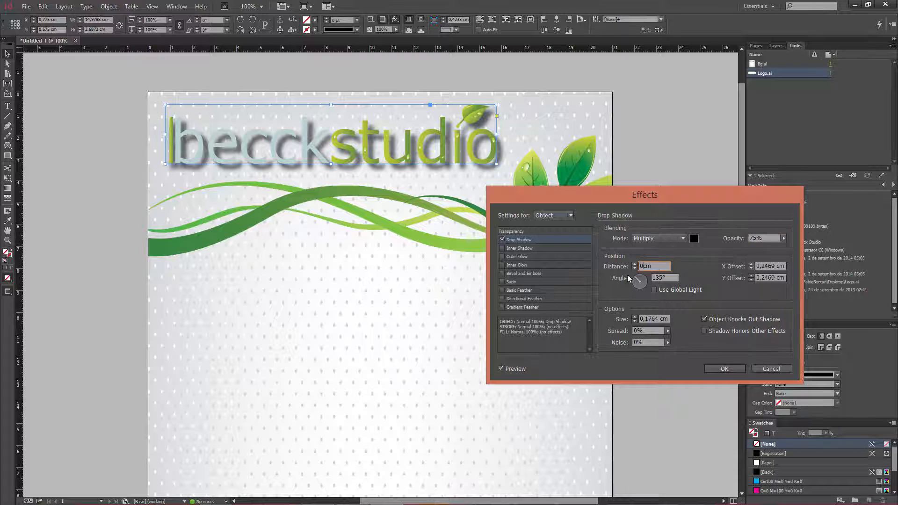
{"action": "left_click", "coordinate": [762, 266]}
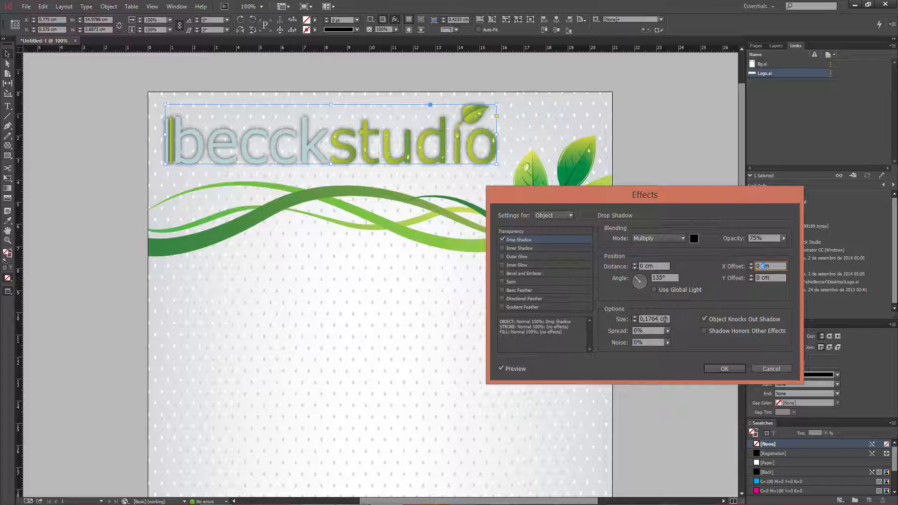
Step: Set the logo shadow's size to 5 px and its Y offset to 0,1411 cm so it falls straight down
{"action": "left_click_drag", "start_coordinate": [665, 319], "coordinate": [584, 320]}
{"action": "type", "text": "5px"}
{"action": "left_click", "coordinate": [772, 266]}
{"action": "double_click", "coordinate": [758, 278]}
{"action": "type", "text": "4"}
{"action": "key", "text": "shift+Tab"}
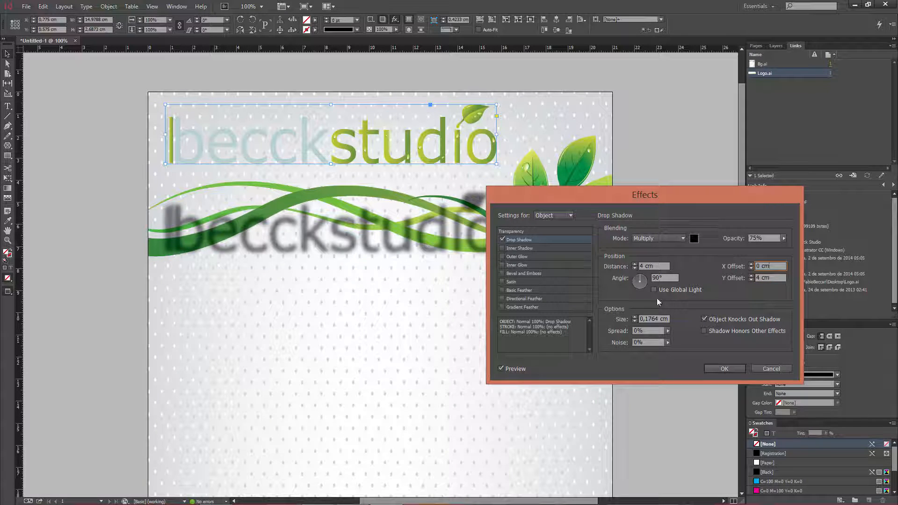
{"action": "left_click", "coordinate": [771, 277]}
{"action": "double_click", "coordinate": [765, 279]}
{"action": "left_click", "coordinate": [777, 266]}
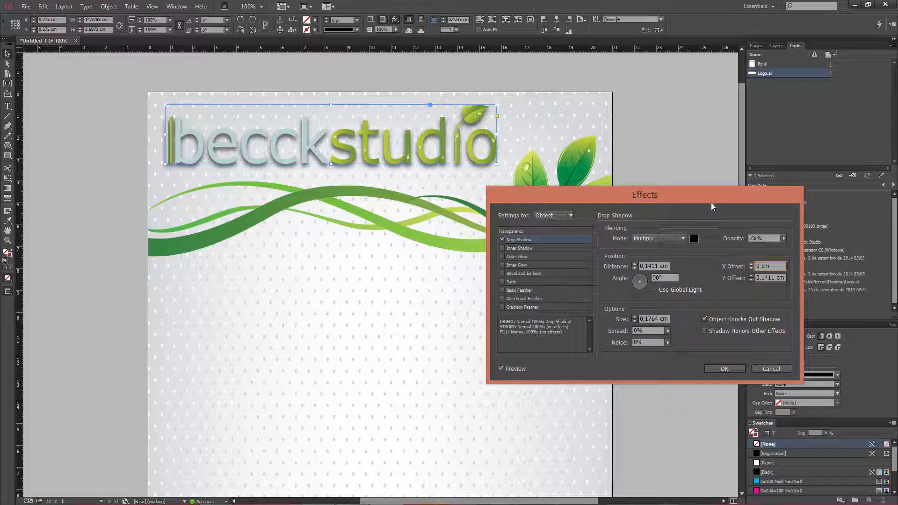
Step: Set the logo shadow's opacity to 50%, apply the effect and deselect the logo
{"action": "left_click", "coordinate": [766, 238]}
{"action": "double_click", "coordinate": [765, 238]}
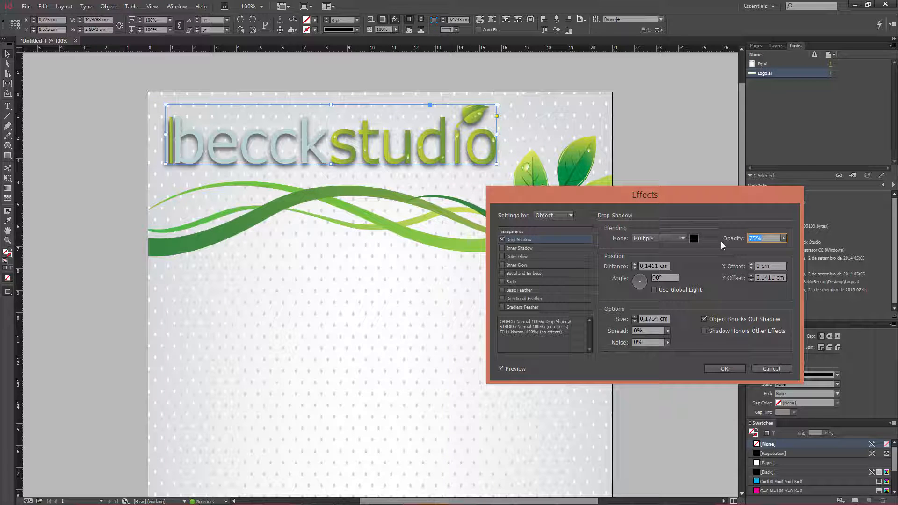
{"action": "type", "text": "50"}
{"action": "left_click", "coordinate": [717, 369]}
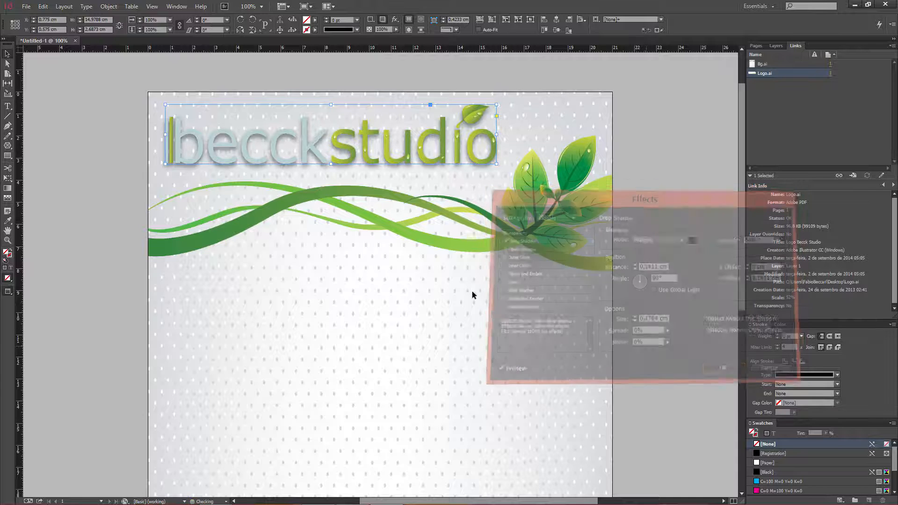
{"action": "left_click", "coordinate": [77, 124]}
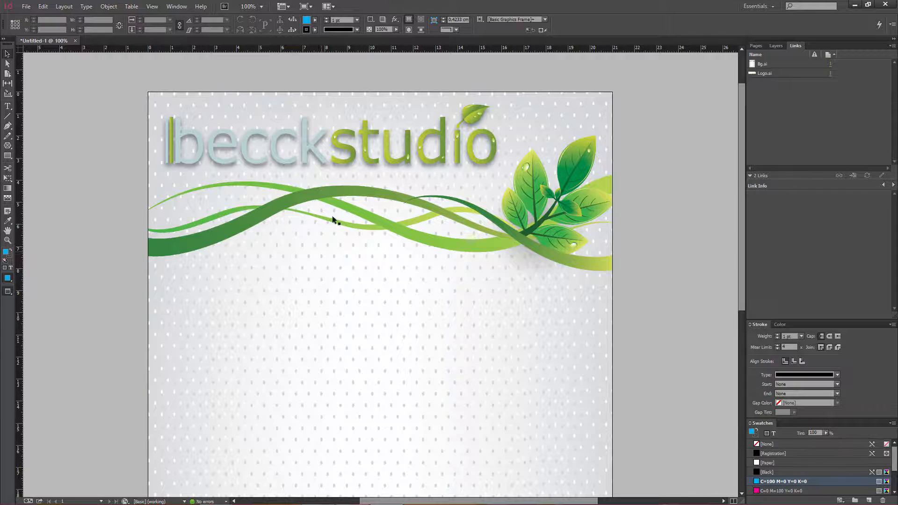
Step: Reopen the logo's Drop Shadow settings to review them, cancel without changes and deselect the logo
{"action": "left_click", "coordinate": [351, 158]}
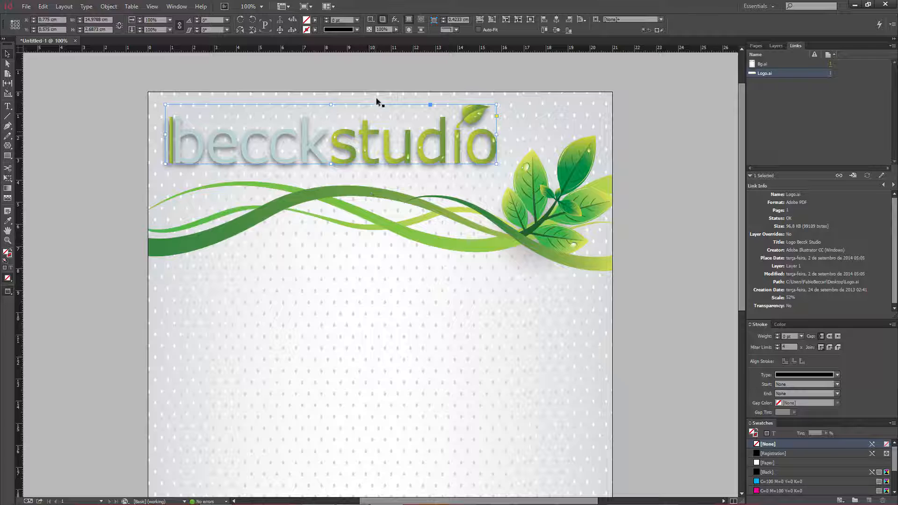
{"action": "left_click", "coordinate": [395, 19]}
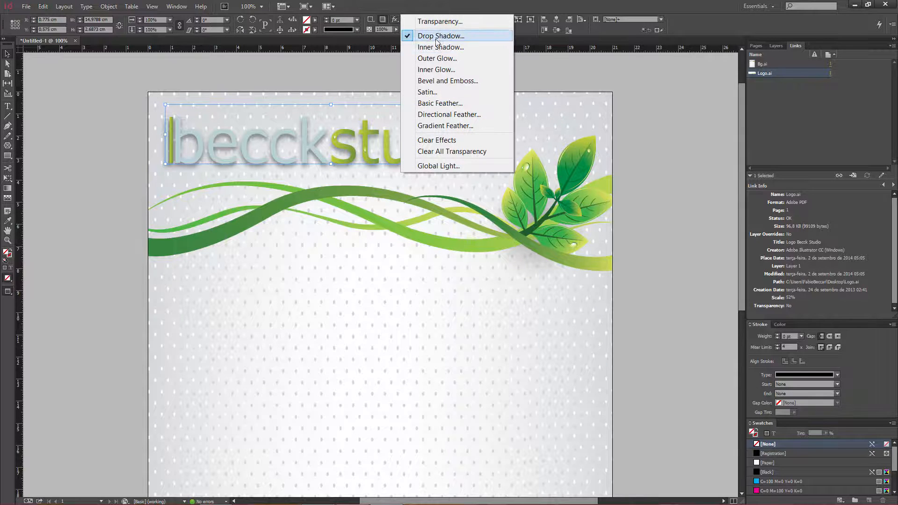
{"action": "left_click", "coordinate": [408, 3]}
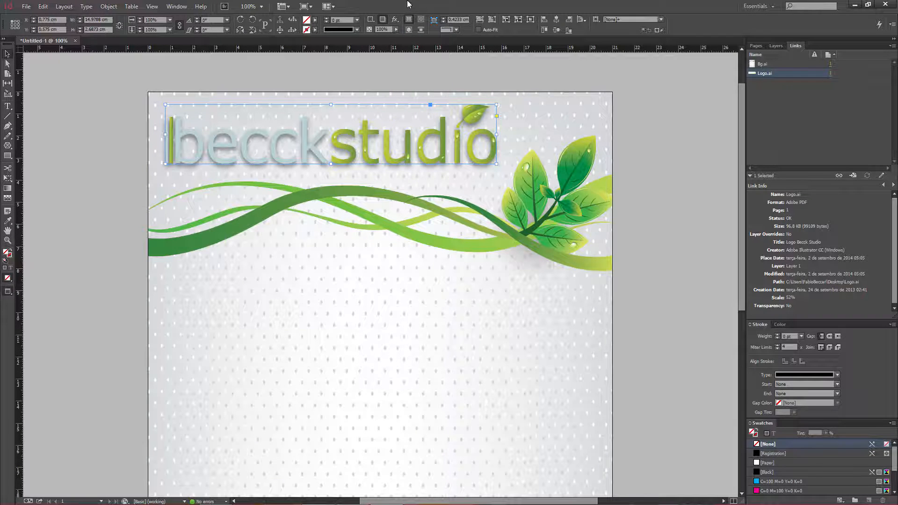
{"action": "left_click", "coordinate": [383, 20], "text": "alt"}
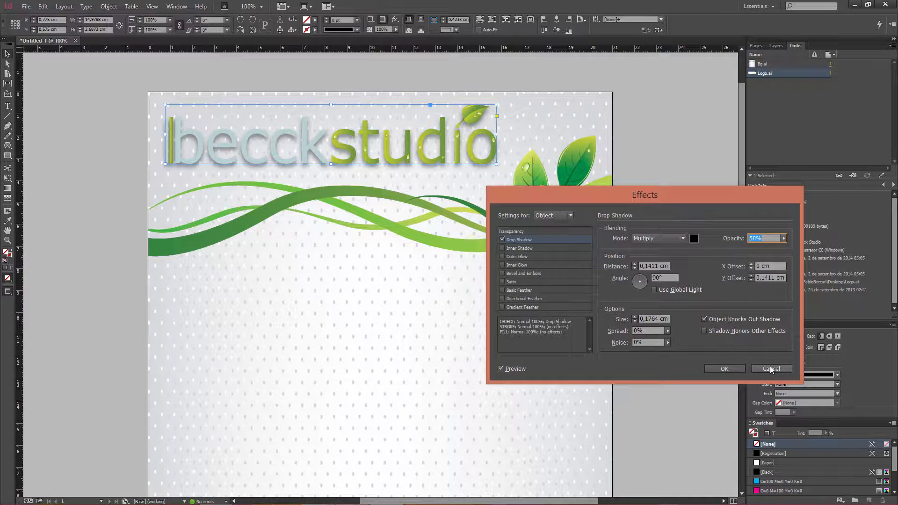
{"action": "left_click", "coordinate": [771, 368]}
{"action": "left_click", "coordinate": [382, 19], "text": "alt"}
{"action": "left_click", "coordinate": [771, 369]}
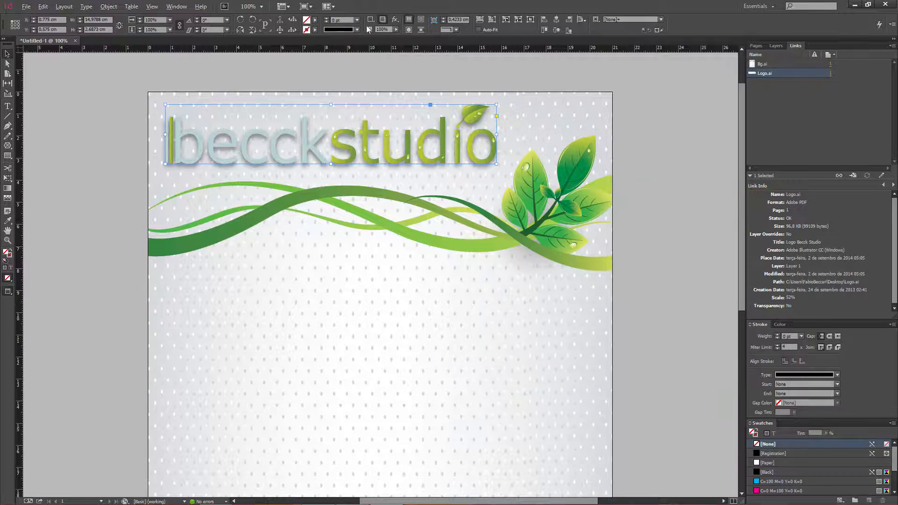
{"action": "left_click", "coordinate": [99, 182]}
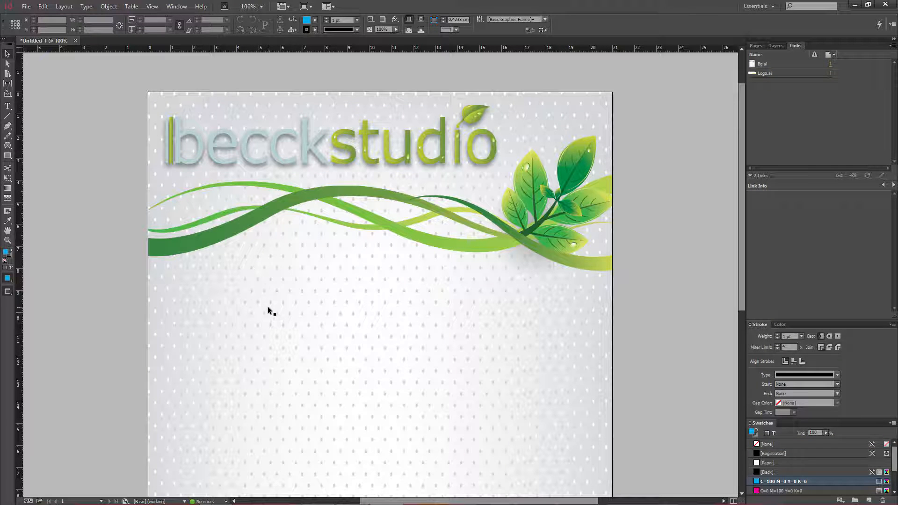
Step: Switch from Preview to Normal screen mode so the frames, margins, bleed and pasteboard are shown
{"action": "key", "text": "space"}
{"action": "left_click_drag", "start_coordinate": [287, 345], "coordinate": [307, 346]}
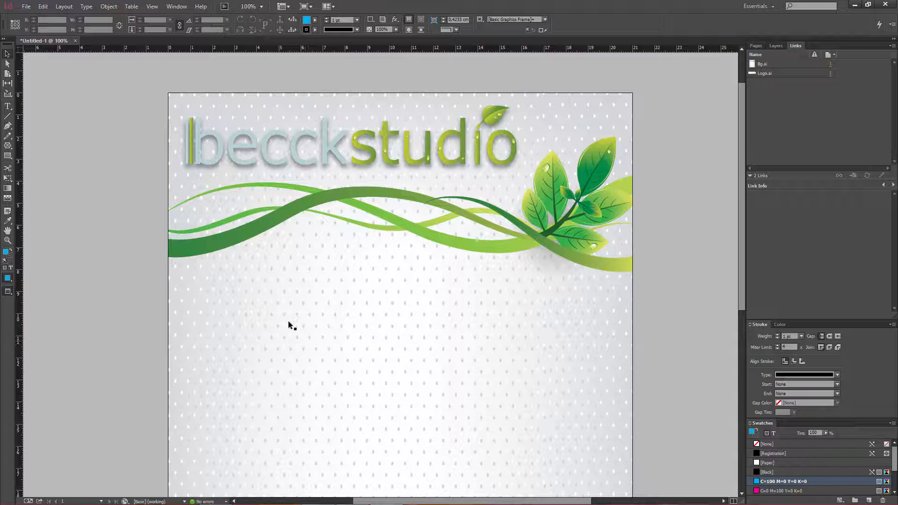
{"action": "key", "text": "w"}
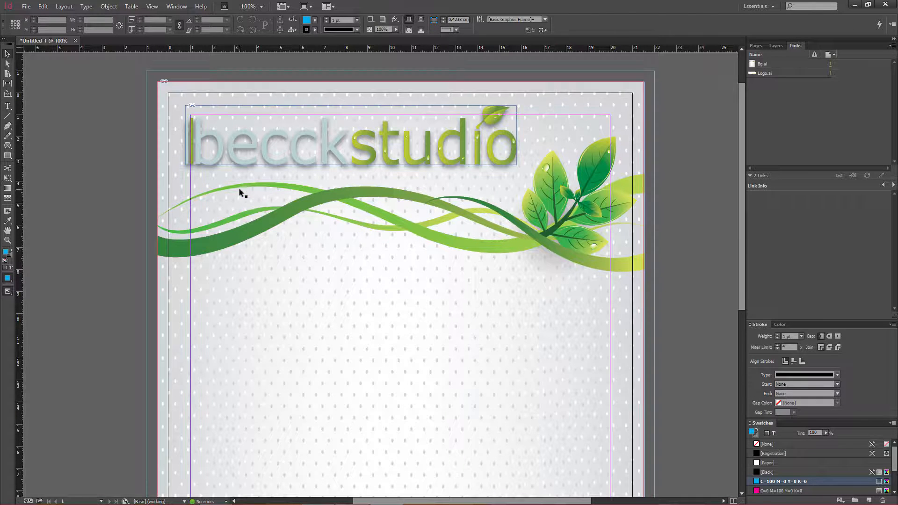
{"action": "key", "text": "space"}
{"action": "left_click_drag", "start_coordinate": [201, 239], "coordinate": [471, 281]}
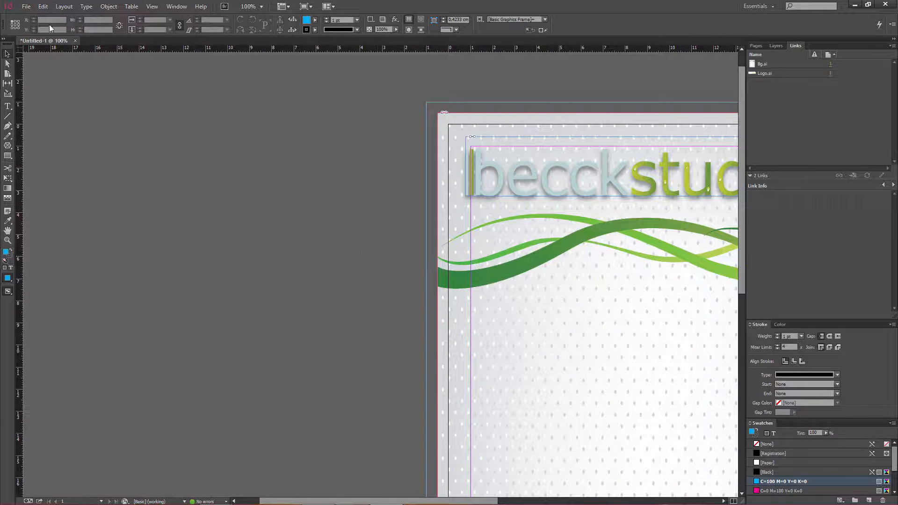
Step: Place Silvia.jpg on the pasteboard beside the page at about 15 × 10 cm and check it in Preview mode
{"action": "left_click", "coordinate": [27, 7]}
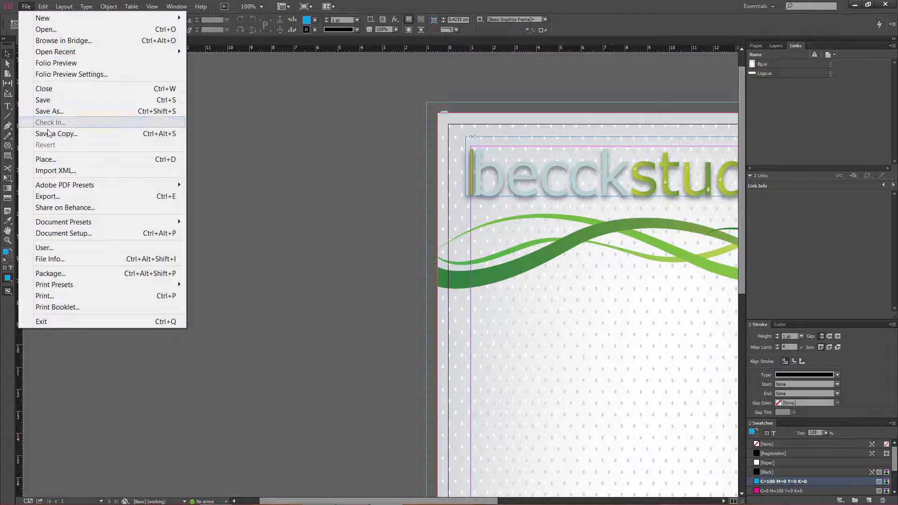
{"action": "left_click", "coordinate": [47, 160]}
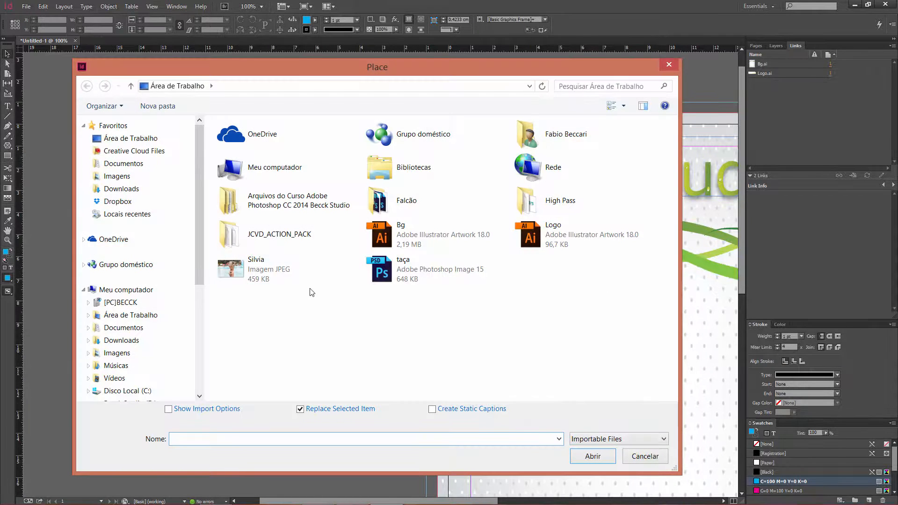
{"action": "double_click", "coordinate": [260, 265]}
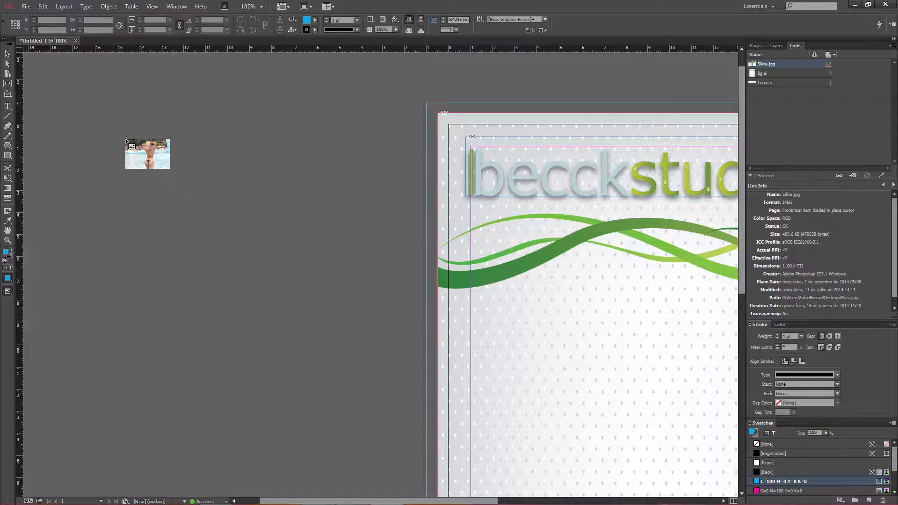
{"action": "left_click_drag", "start_coordinate": [54, 108], "coordinate": [397, 380]}
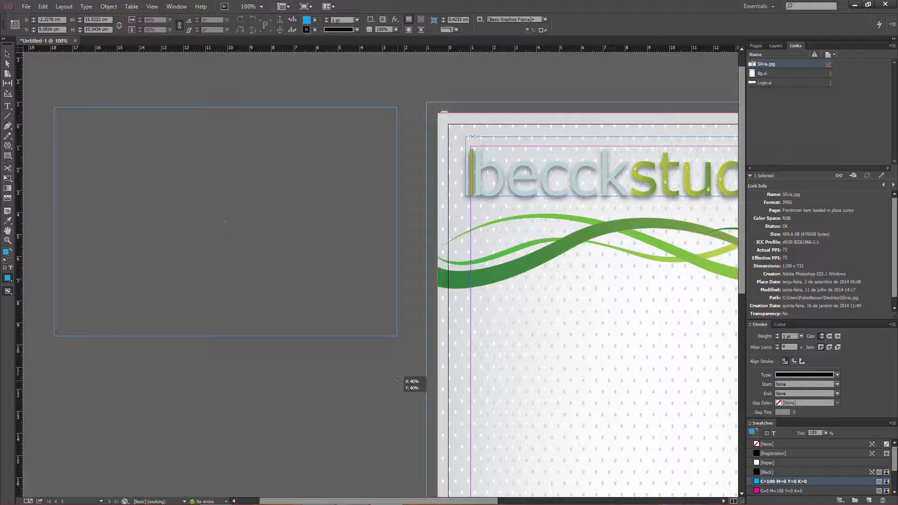
{"action": "mouse_move", "coordinate": [397, 381]}
{"action": "left_mouse_down"}
{"action": "mouse_move", "coordinate": [488, 452]}
{"action": "mouse_move", "coordinate": [410, 387]}
{"action": "left_mouse_up"}
{"action": "left_click_drag", "start_coordinate": [352, 345], "coordinate": [377, 371]}
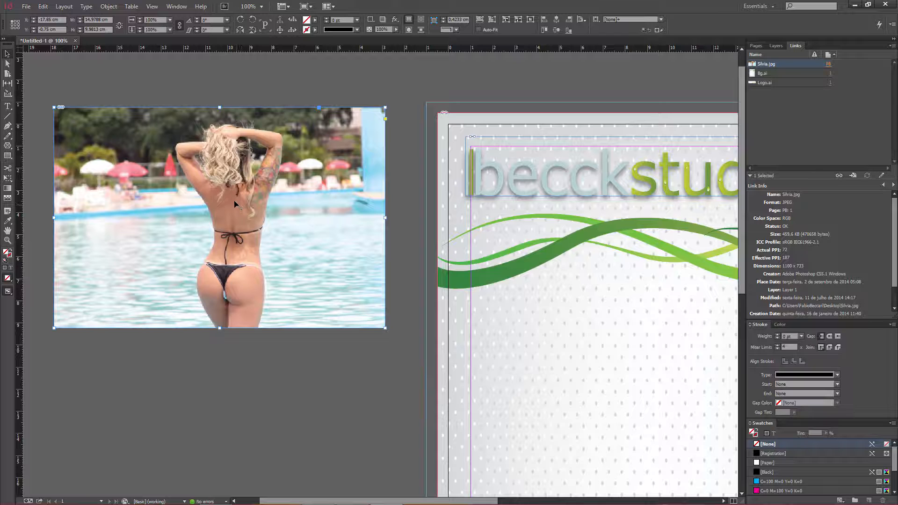
{"action": "left_click_drag", "start_coordinate": [227, 205], "coordinate": [237, 209]}
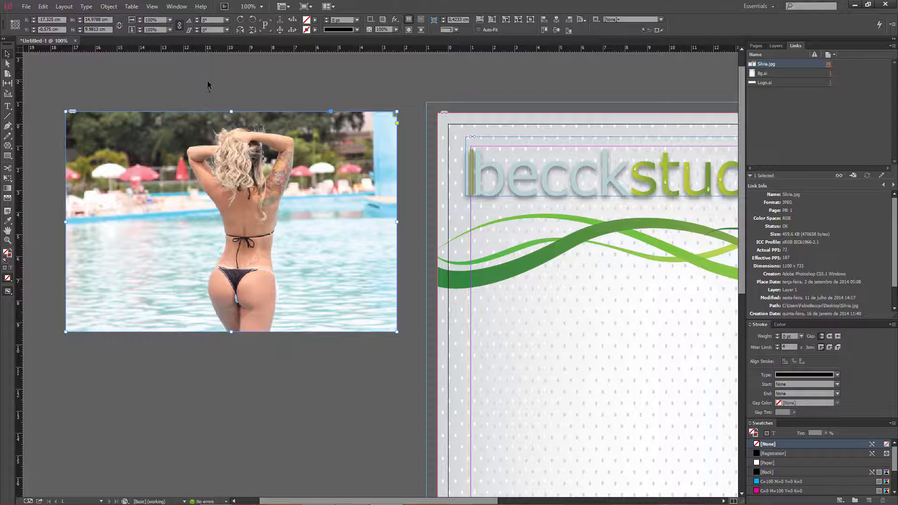
{"action": "key", "text": "w"}
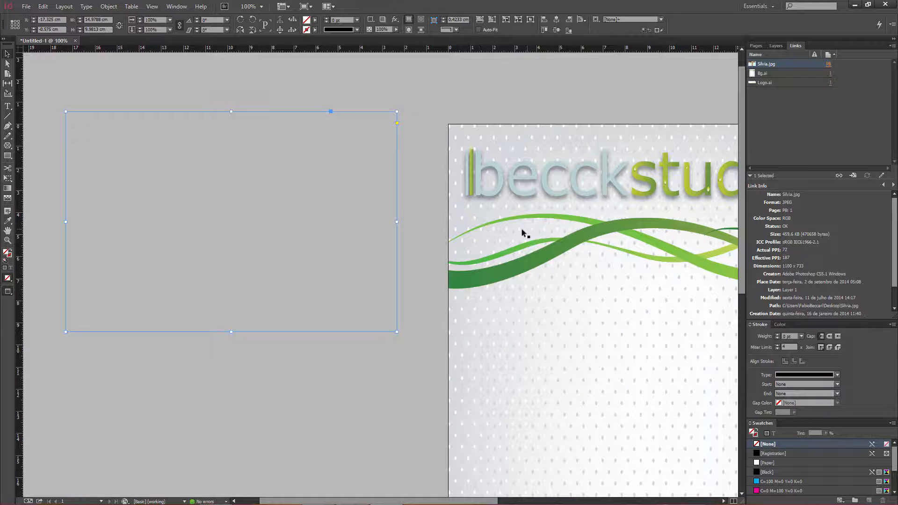
{"action": "key", "text": "w"}
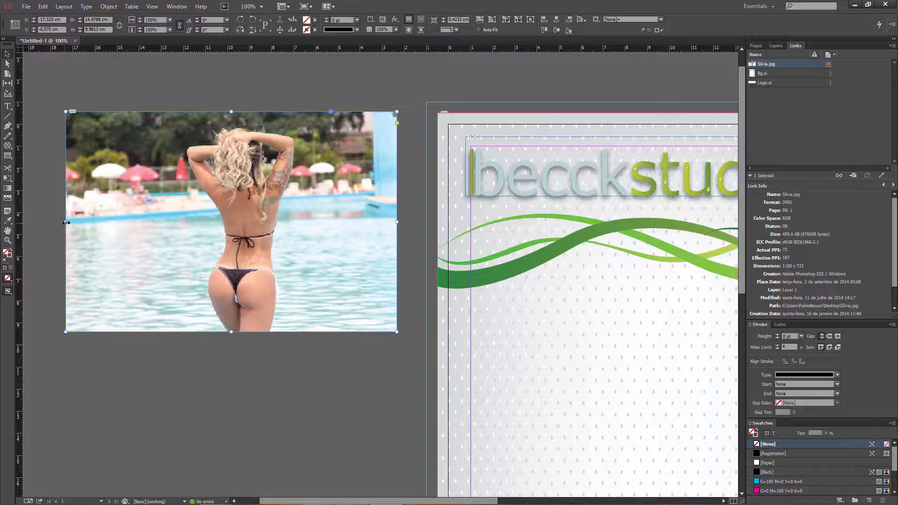
Step: Crop the placed photo's frame from both sides to about 6.45 cm wide around the woman
{"action": "left_click_drag", "start_coordinate": [66, 222], "coordinate": [169, 234]}
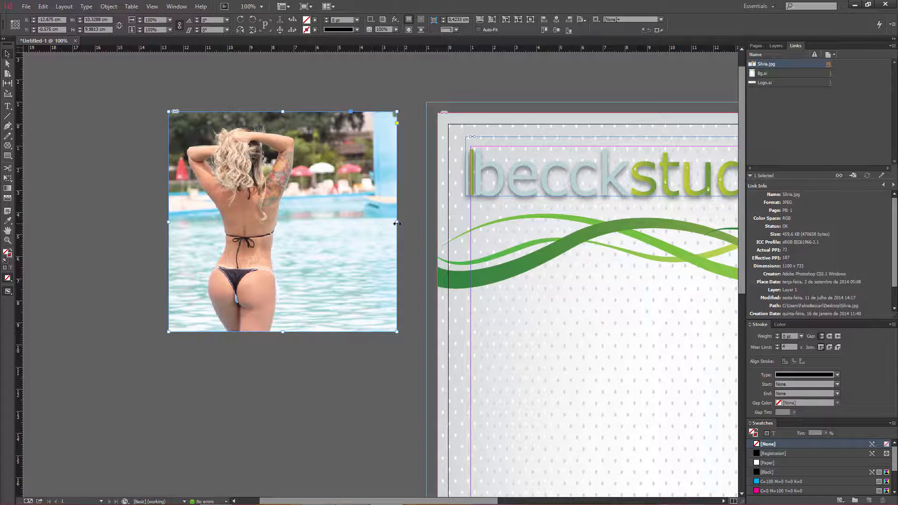
{"action": "left_click_drag", "start_coordinate": [396, 223], "coordinate": [311, 222]}
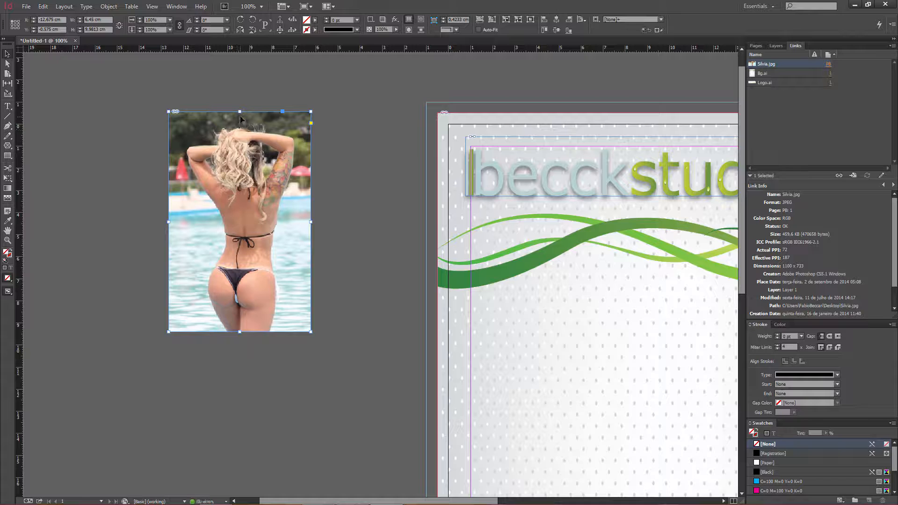
{"action": "mouse_move", "coordinate": [241, 112]}
{"action": "left_mouse_down"}
{"action": "mouse_move", "coordinate": [240, 242]}
{"action": "mouse_move", "coordinate": [240, 112]}
{"action": "left_mouse_up"}
Step: Enlarge the photo's frame beyond the image to about 16.2 × 12.5 cm and fit the frame back to its content
{"action": "left_click_drag", "start_coordinate": [312, 223], "coordinate": [400, 235]}
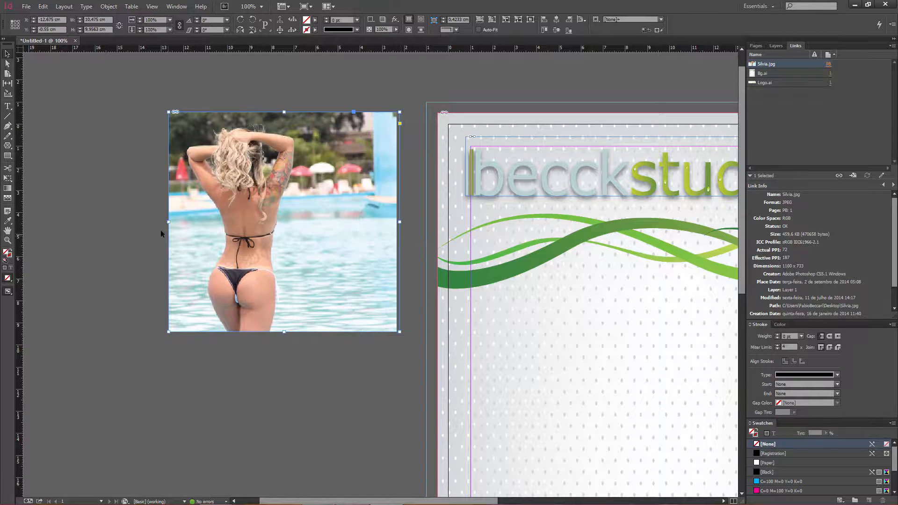
{"action": "left_click_drag", "start_coordinate": [169, 222], "coordinate": [51, 228]}
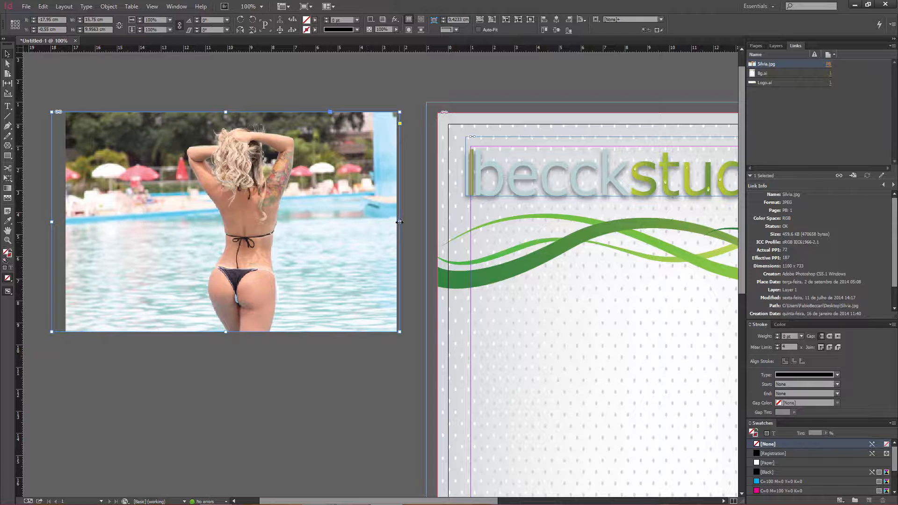
{"action": "mouse_move", "coordinate": [399, 222]}
{"action": "left_mouse_down"}
{"action": "mouse_move", "coordinate": [421, 220]}
{"action": "mouse_move", "coordinate": [409, 222]}
{"action": "left_mouse_up"}
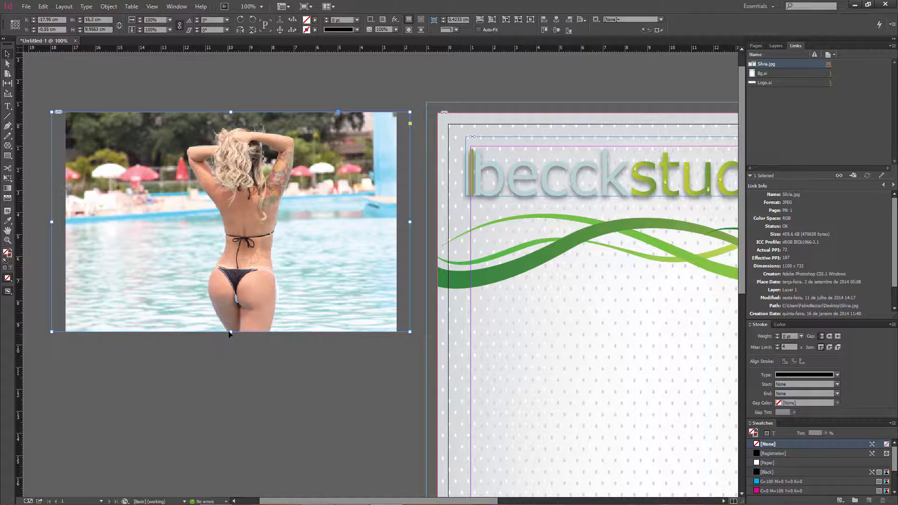
{"action": "left_click_drag", "start_coordinate": [230, 332], "coordinate": [230, 360]}
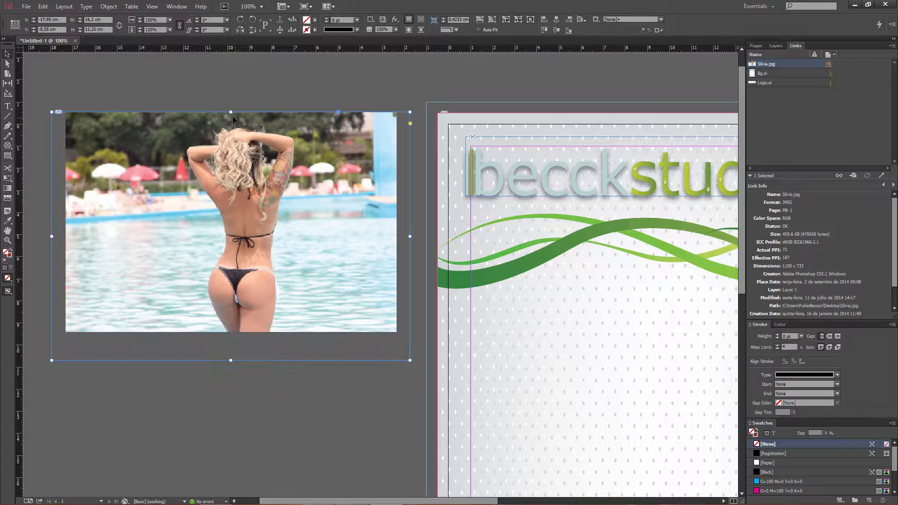
{"action": "left_click_drag", "start_coordinate": [231, 113], "coordinate": [230, 85]}
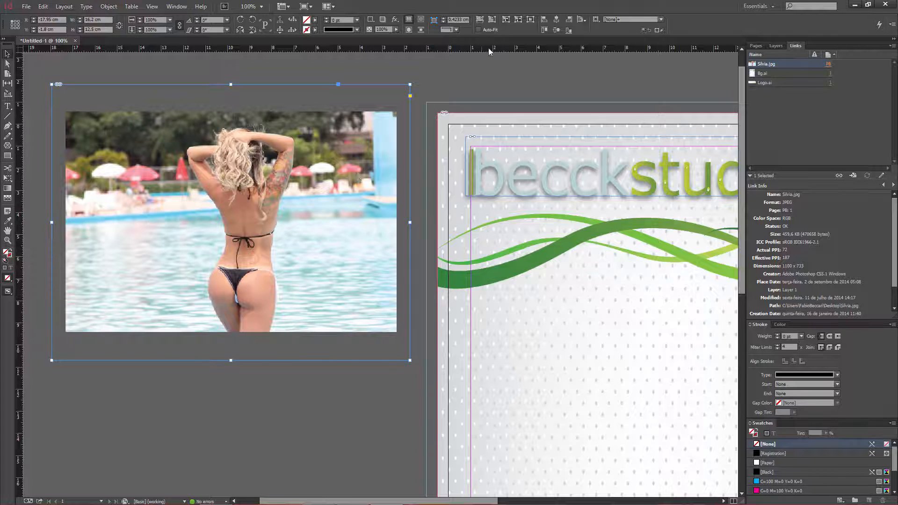
{"action": "left_click", "coordinate": [518, 19]}
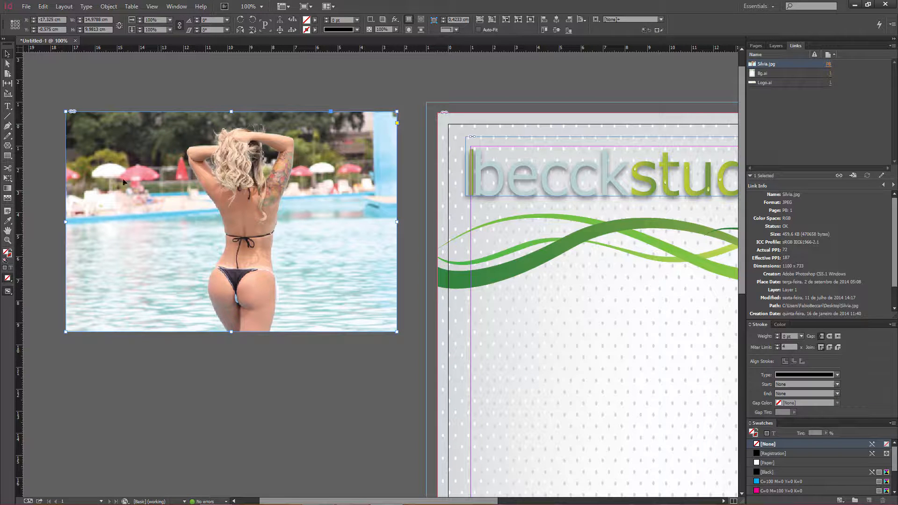
Step: Enlarge the photo's frame to about 19.525 cm wide and 15.025 cm high without scaling the image
{"action": "right_click", "coordinate": [175, 216]}
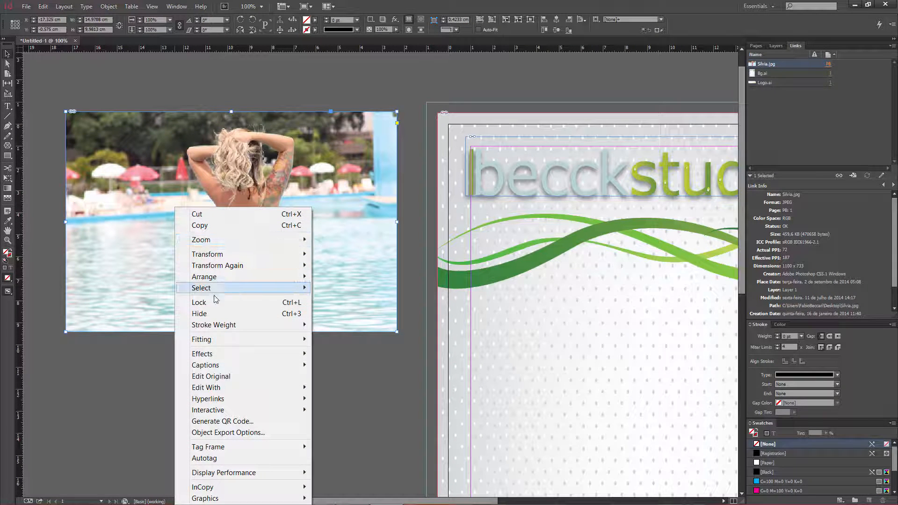
{"action": "mouse_move", "coordinate": [202, 343]}
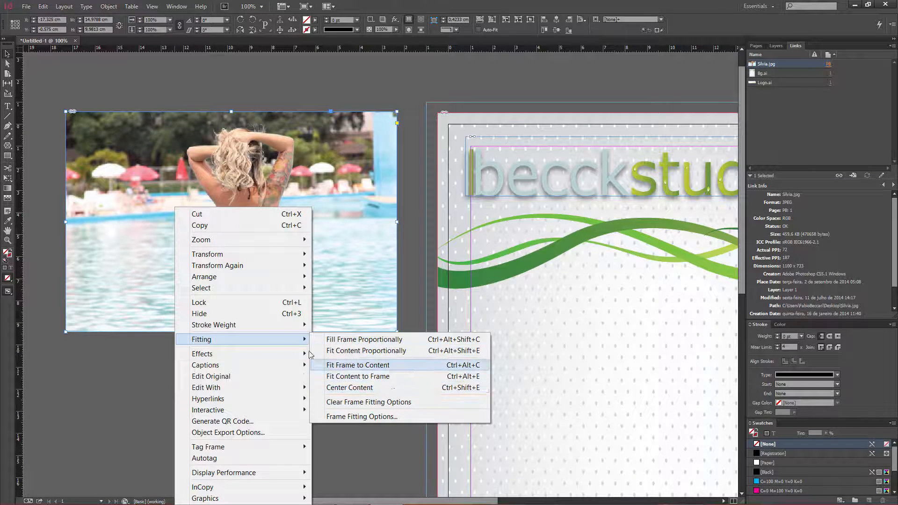
{"action": "left_click", "coordinate": [313, 192]}
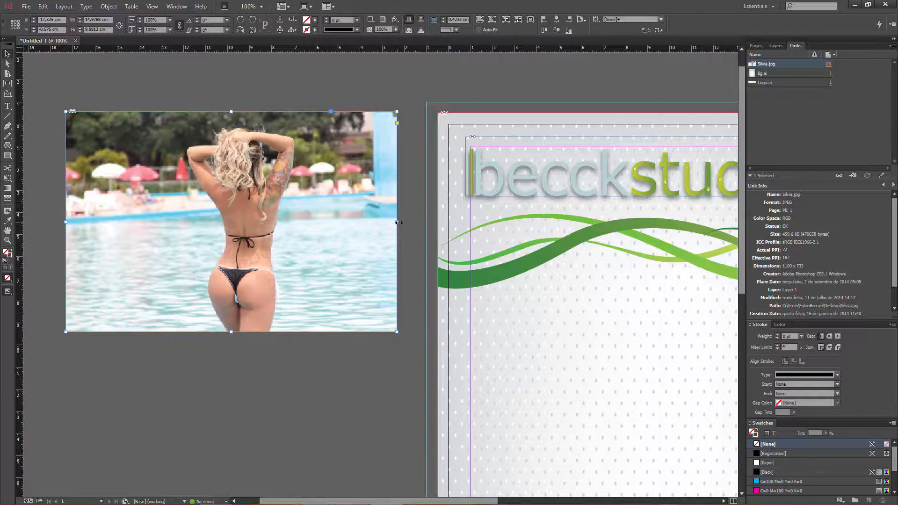
{"action": "left_click_drag", "start_coordinate": [397, 222], "coordinate": [497, 229]}
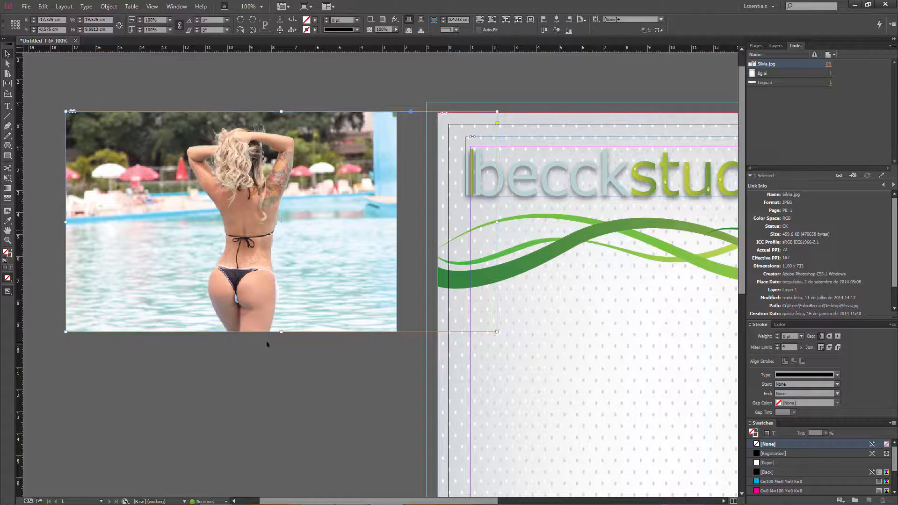
{"action": "left_click_drag", "start_coordinate": [283, 331], "coordinate": [282, 444]}
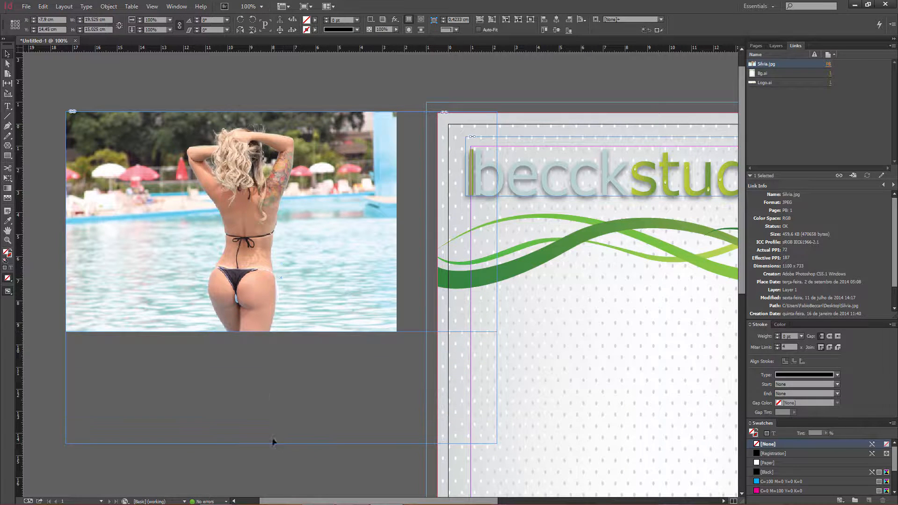
Step: Try fitting the photo proportionally inside its enlarged frame, and undo that fitting
{"action": "right_click", "coordinate": [206, 241]}
{"action": "mouse_move", "coordinate": [245, 342]}
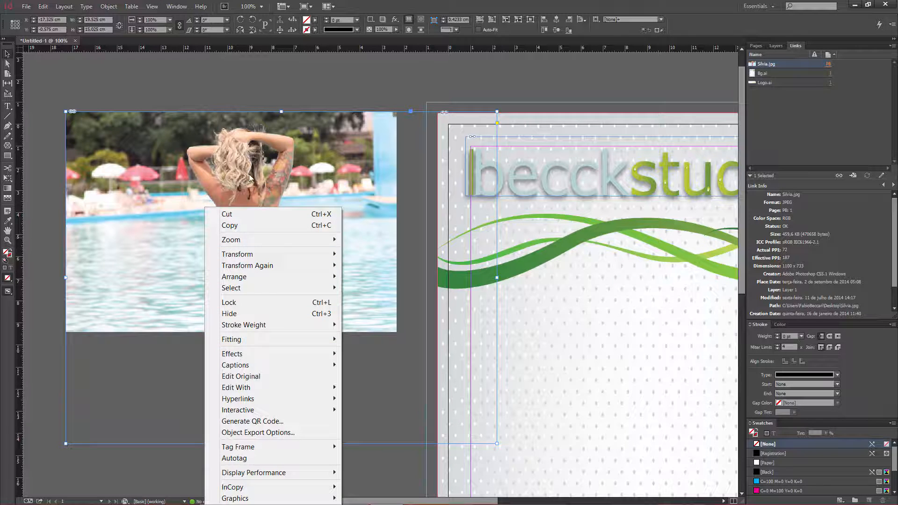
{"action": "mouse_move", "coordinate": [280, 341]}
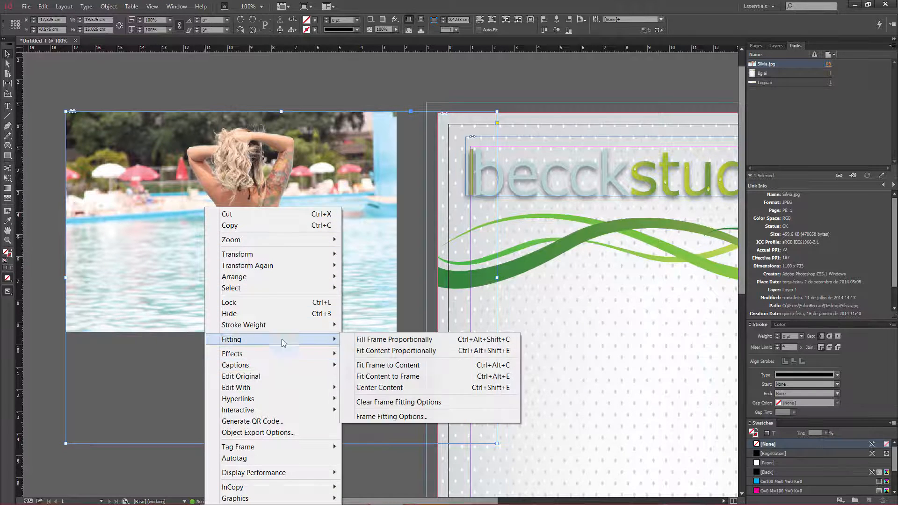
{"action": "left_click", "coordinate": [395, 352]}
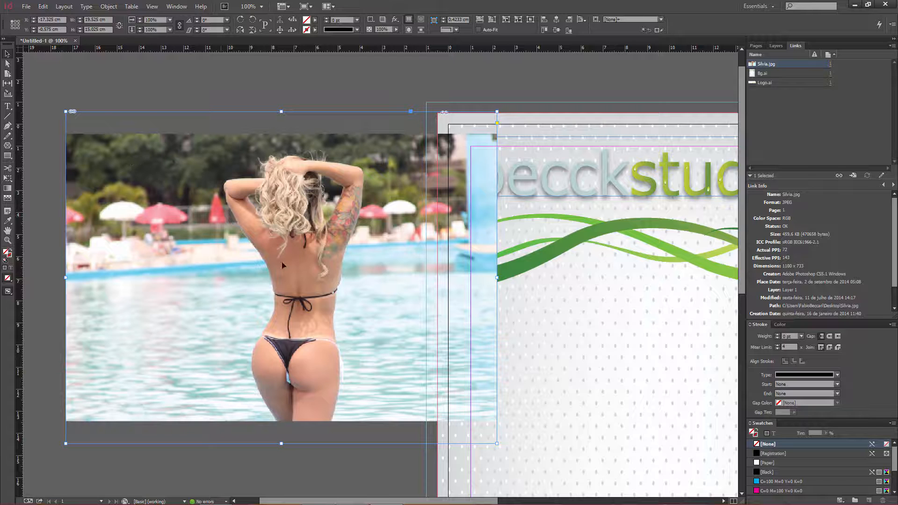
{"action": "key", "text": "ctrl+z"}
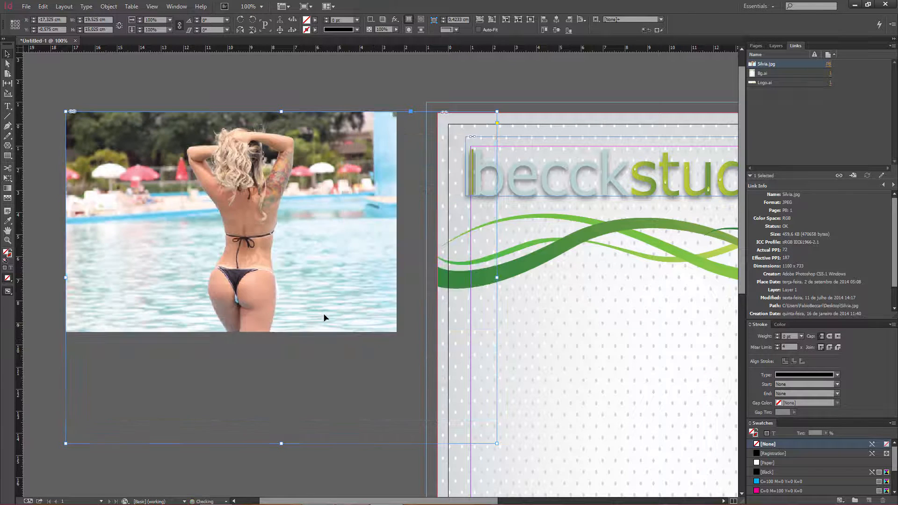
Step: Try Fit Content to Frame on the photo twice, undoing it each time, and fit the frame back to the image
{"action": "right_click", "coordinate": [151, 207]}
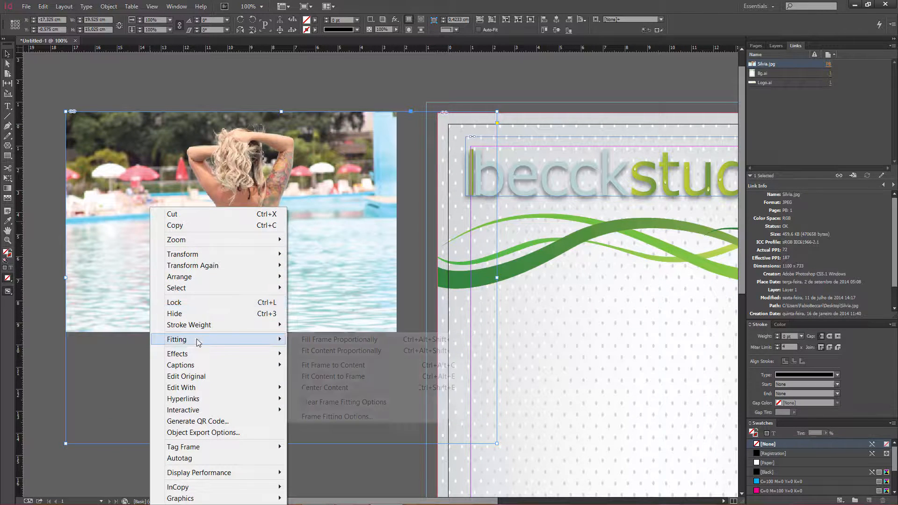
{"action": "left_click", "coordinate": [326, 377]}
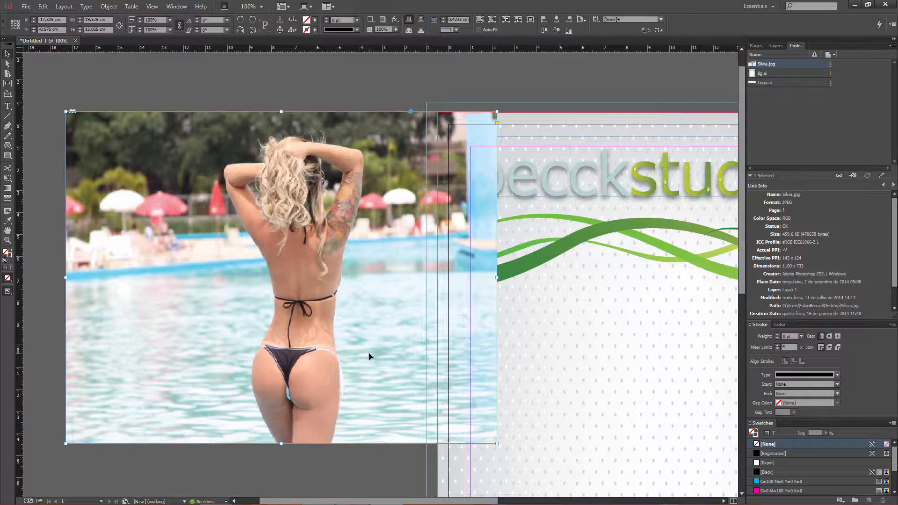
{"action": "key", "text": "ctrl+z"}
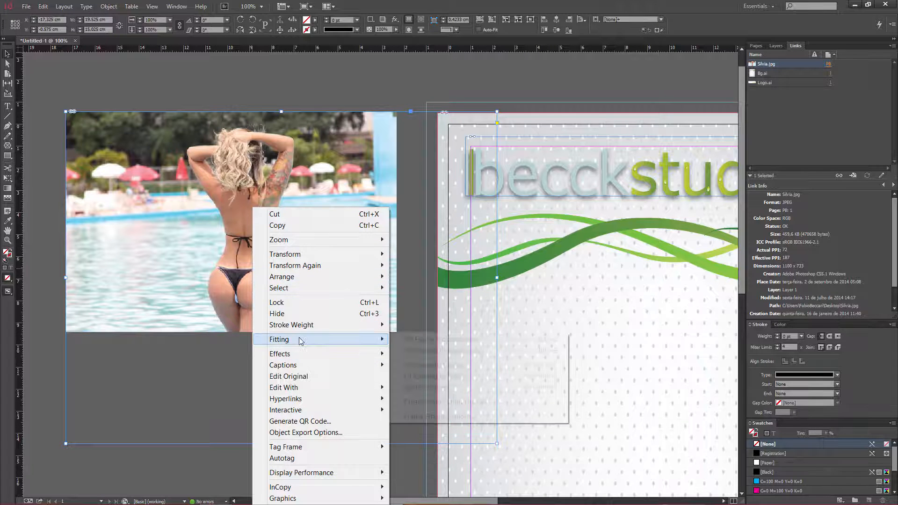
{"action": "mouse_move", "coordinate": [302, 340]}
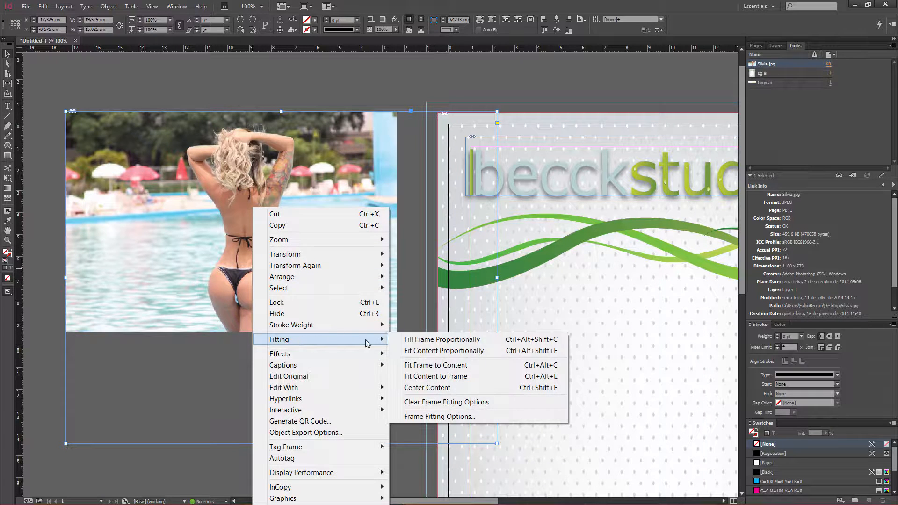
{"action": "left_click", "coordinate": [426, 379]}
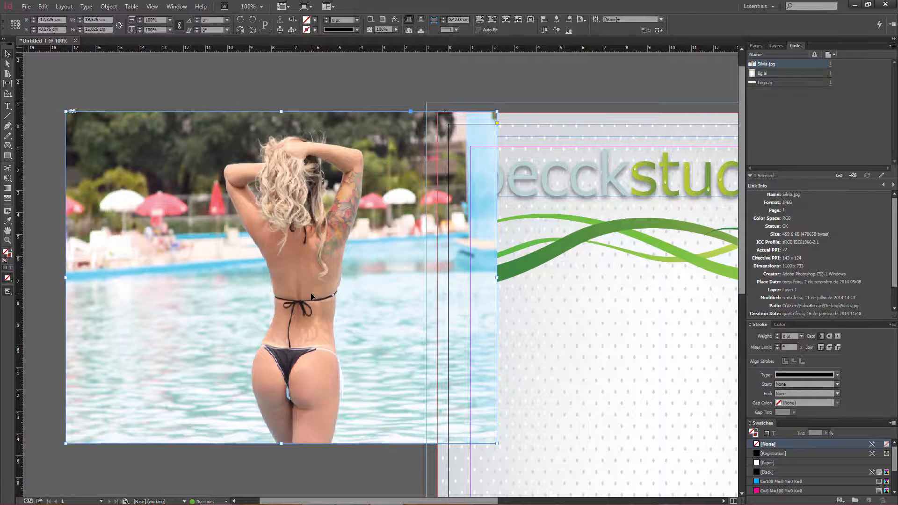
{"action": "key", "text": "ctrl+z"}
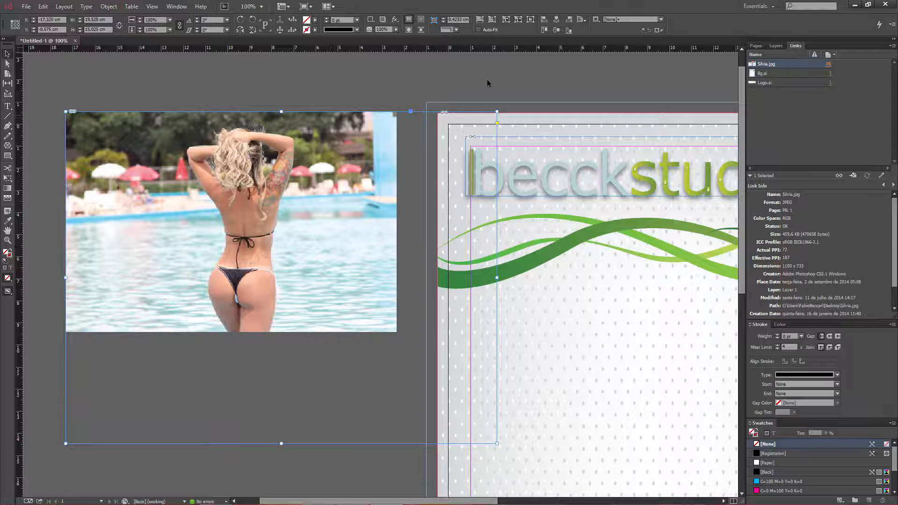
{"action": "left_click", "coordinate": [519, 20]}
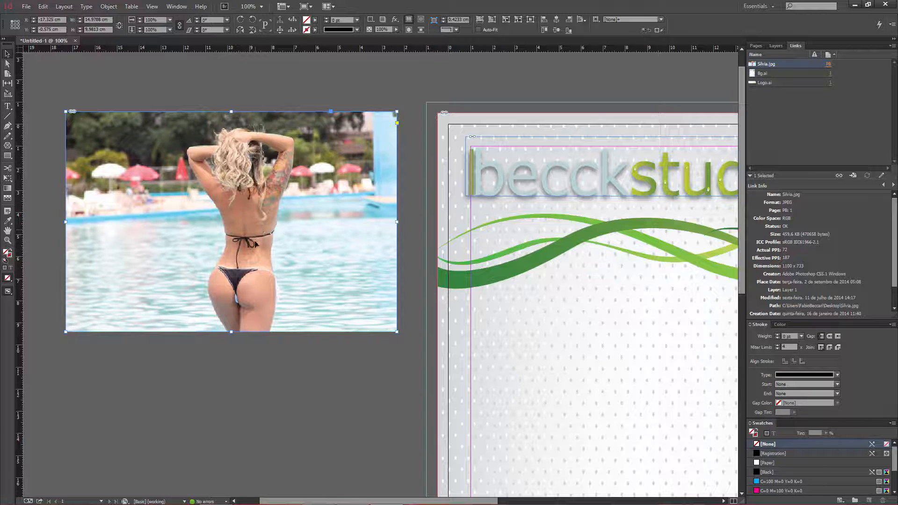
Step: Round all four corners of the photo's frame by about 1.675 cm and cycle their shape through Fancy, Bevel and Inset
{"action": "left_click", "coordinate": [397, 124]}
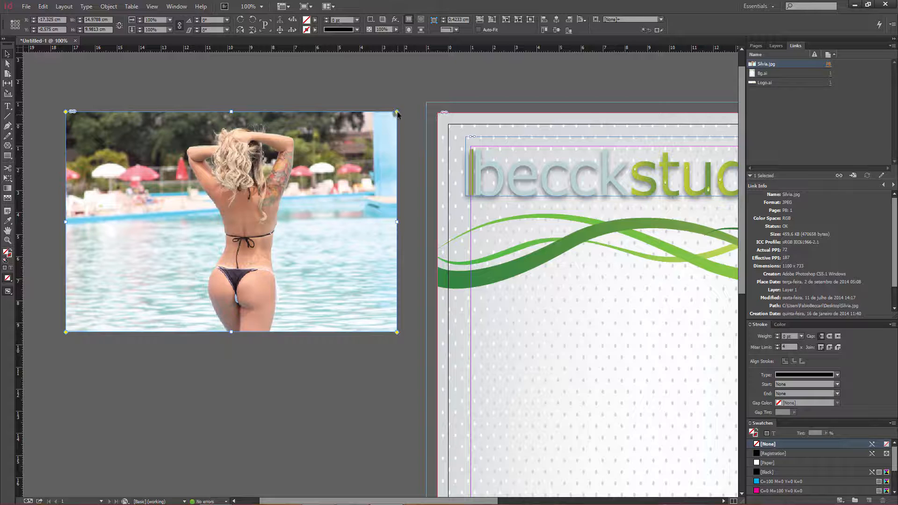
{"action": "left_click_drag", "start_coordinate": [395, 114], "coordinate": [357, 114]}
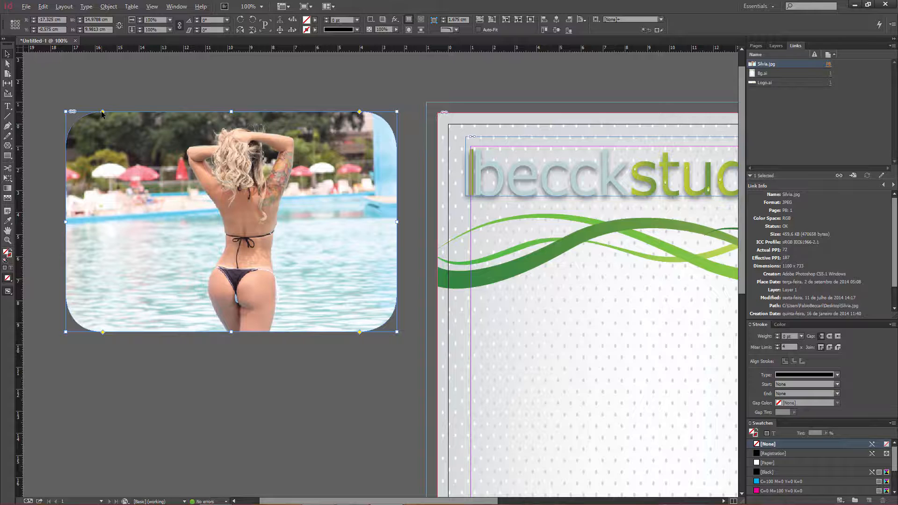
{"action": "left_click", "coordinate": [359, 333], "text": "alt"}
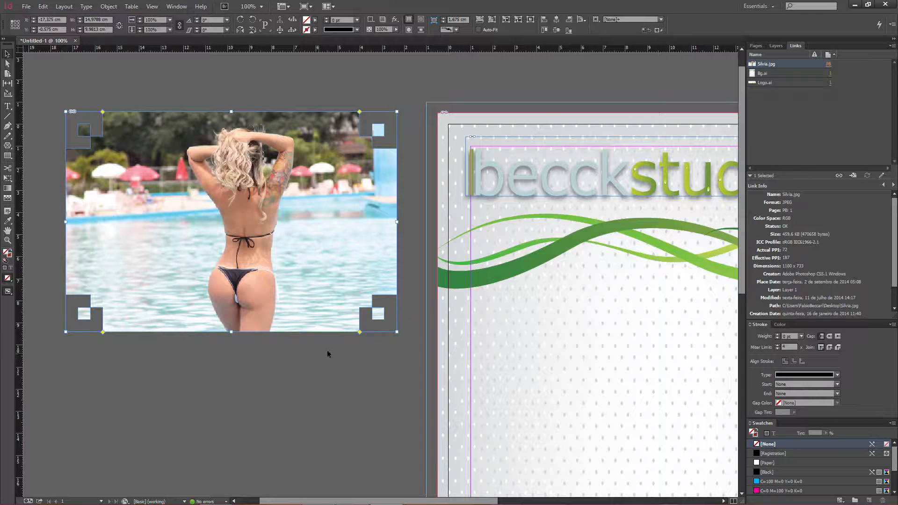
{"action": "left_click", "coordinate": [358, 332], "text": "alt"}
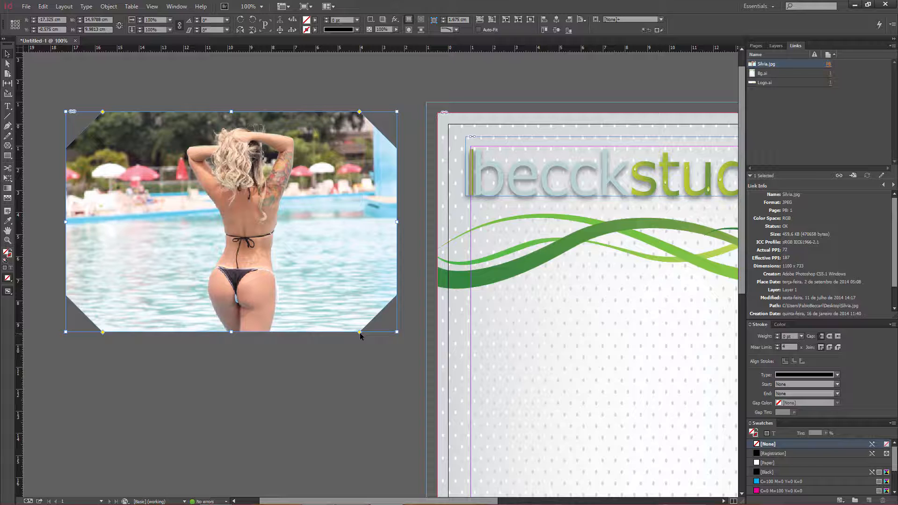
{"action": "left_click", "coordinate": [359, 332], "text": "alt"}
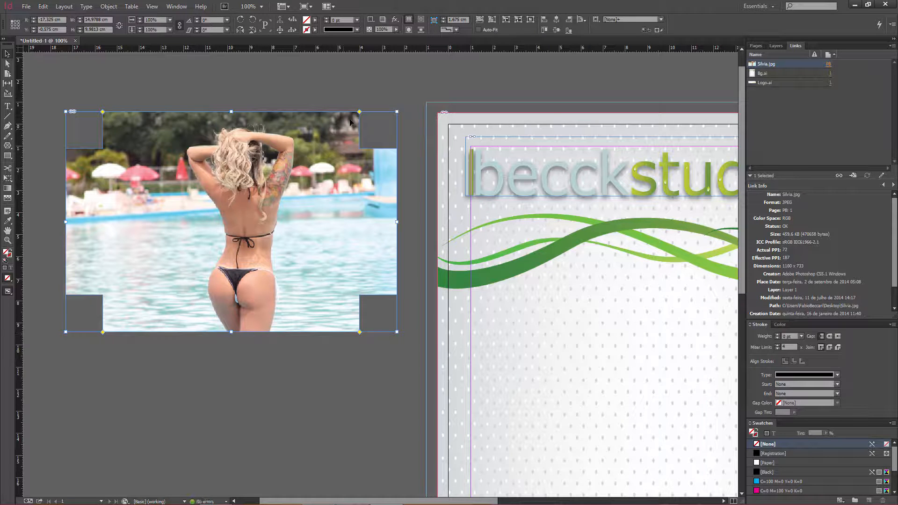
Step: Try Inverse Rounded corners on the photo's frame, enlarge the corner size to about 3.075 cm, and reset the corner shape to None
{"action": "mouse_move", "coordinate": [360, 117]}
{"action": "left_mouse_down"}
{"action": "mouse_move", "coordinate": [338, 123]}
{"action": "mouse_move", "coordinate": [365, 117]}
{"action": "left_mouse_up"}
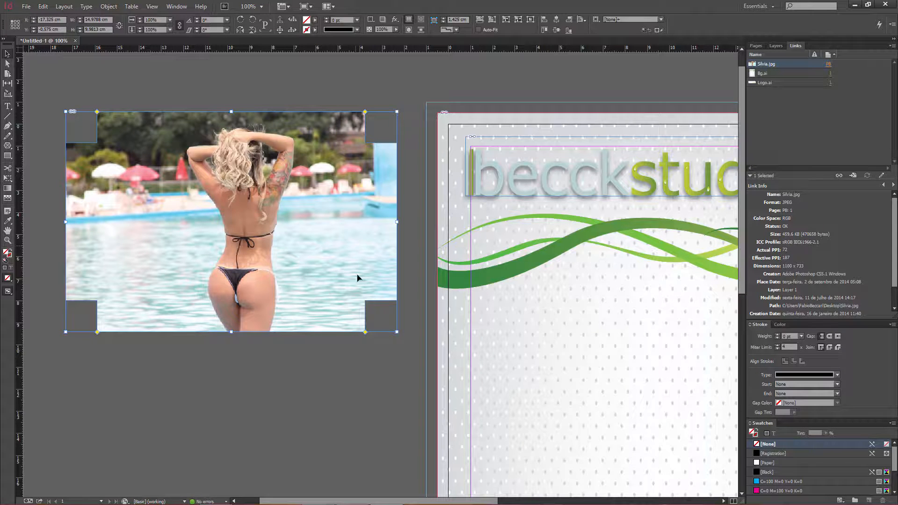
{"action": "left_click", "coordinate": [365, 332], "text": "alt"}
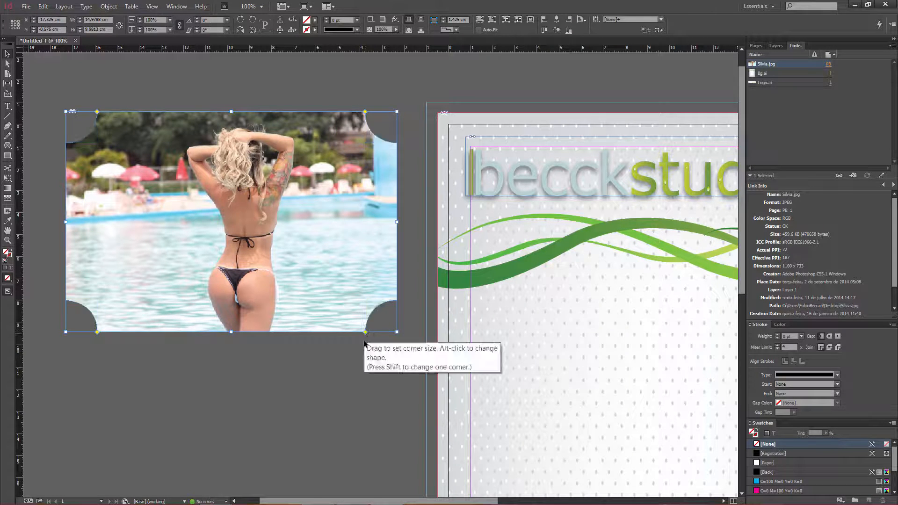
{"action": "left_click_drag", "start_coordinate": [365, 332], "coordinate": [328, 332]}
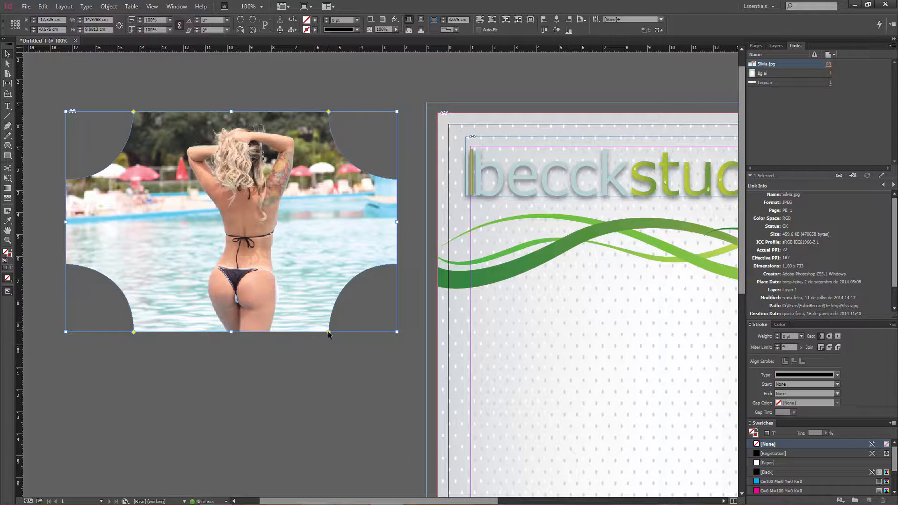
{"action": "left_click", "coordinate": [328, 333], "text": "alt"}
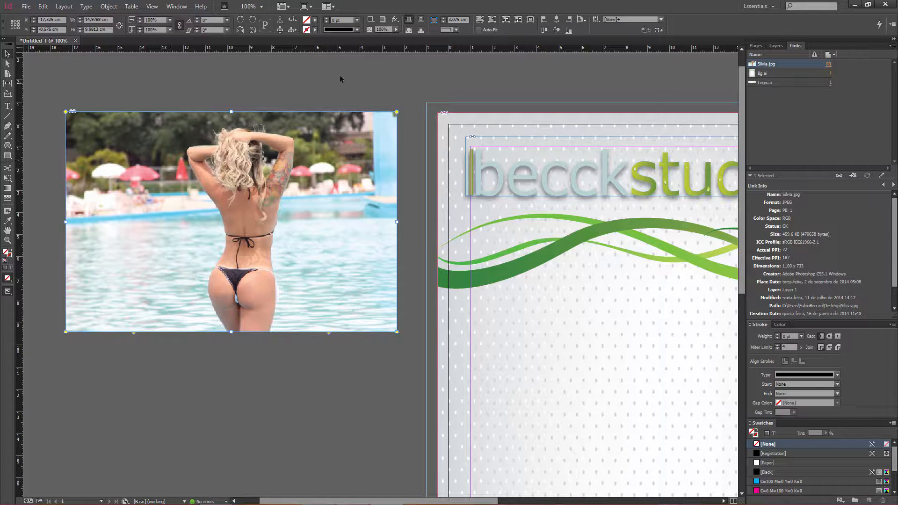
Step: Unlink the photo frame's corner settings and give its top-left corner a Bevel shape sized 1 cm
{"action": "left_click", "coordinate": [434, 21], "text": "alt"}
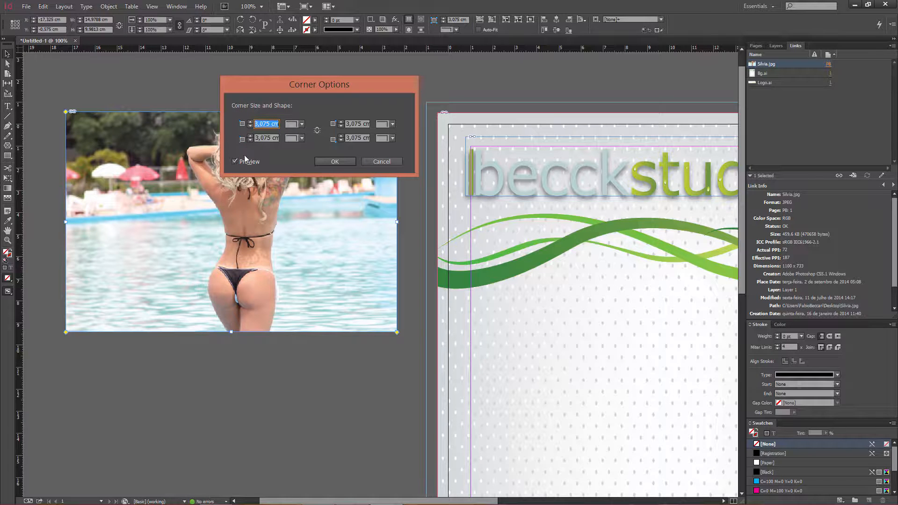
{"action": "left_click", "coordinate": [319, 132]}
{"action": "left_click_drag", "start_coordinate": [299, 83], "coordinate": [426, 98]}
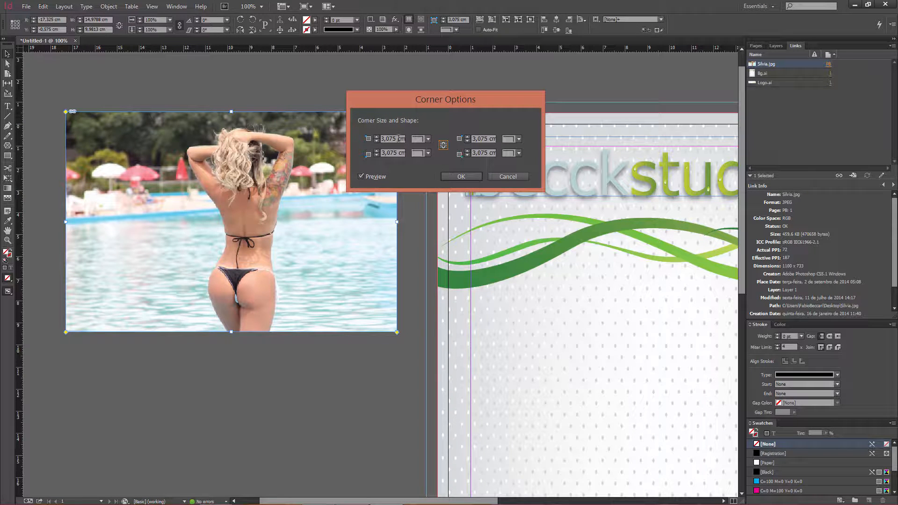
{"action": "left_click", "coordinate": [428, 139]}
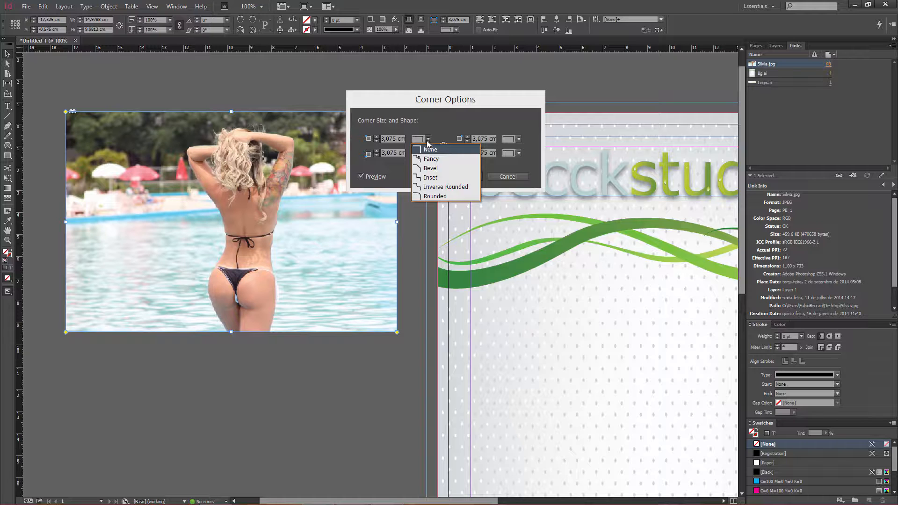
{"action": "left_click", "coordinate": [431, 168]}
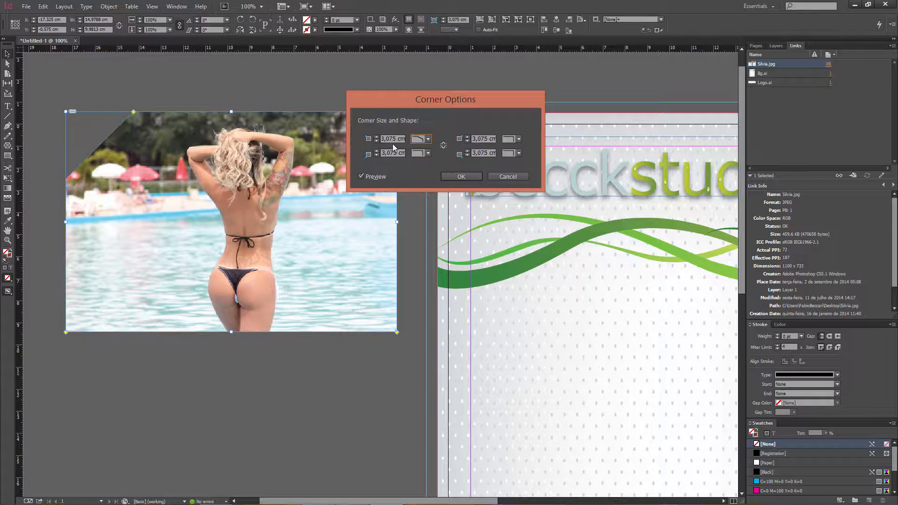
{"action": "left_click", "coordinate": [376, 141]}
{"action": "left_click", "coordinate": [377, 141]}
{"action": "left_click", "coordinate": [376, 141]}
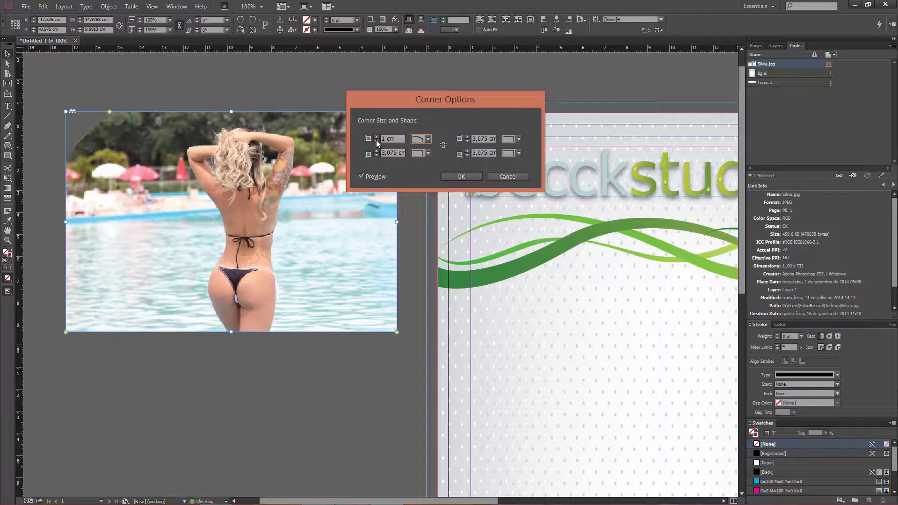
Step: Give the photo frame's bottom-right corner a Rounded shape and apply the corner options
{"action": "left_click", "coordinate": [518, 154]}
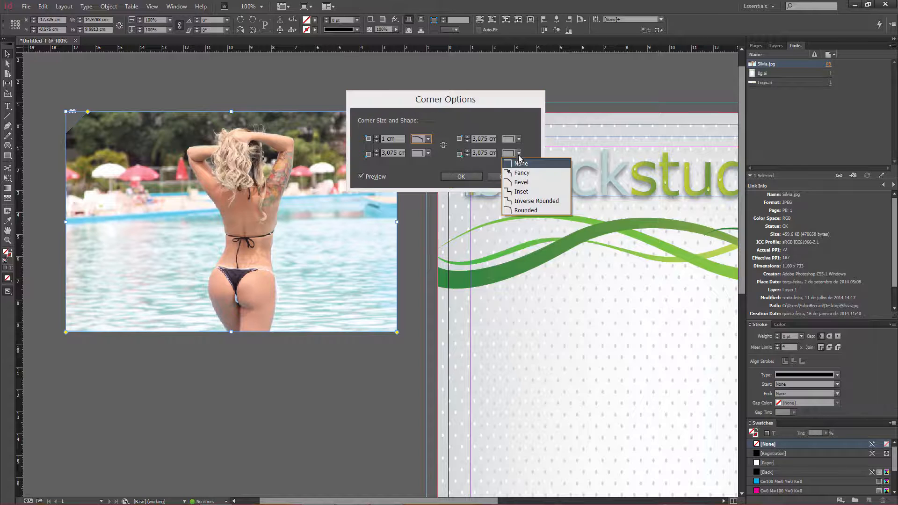
{"action": "left_click", "coordinate": [524, 200]}
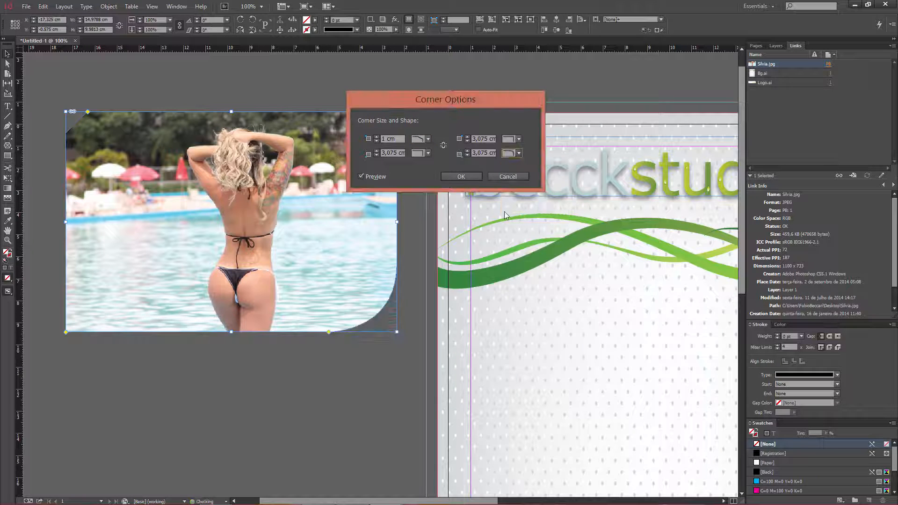
{"action": "left_click_drag", "start_coordinate": [428, 104], "coordinate": [405, 311]}
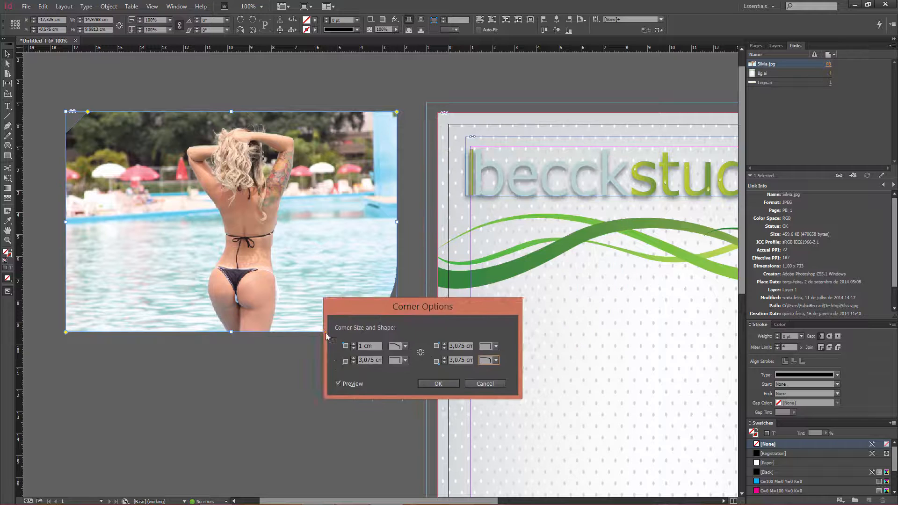
{"action": "left_click_drag", "start_coordinate": [326, 336], "coordinate": [231, 376]}
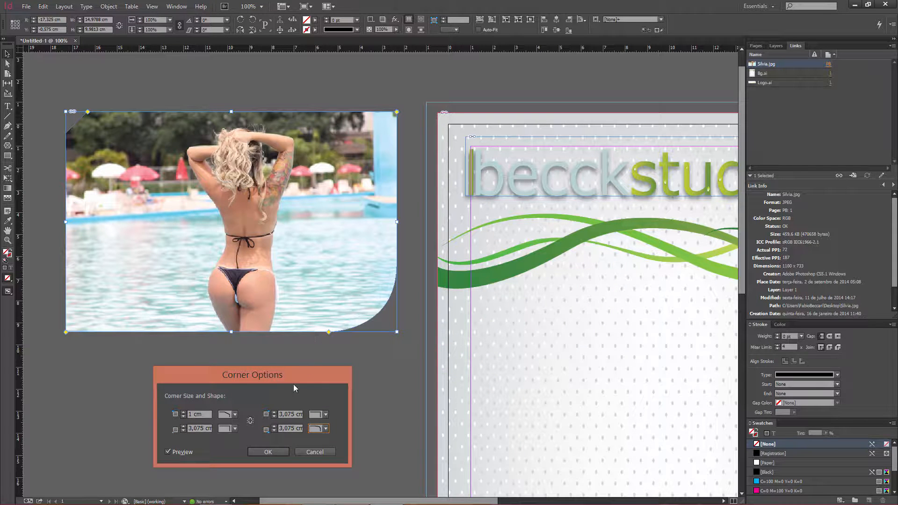
{"action": "left_click", "coordinate": [273, 453]}
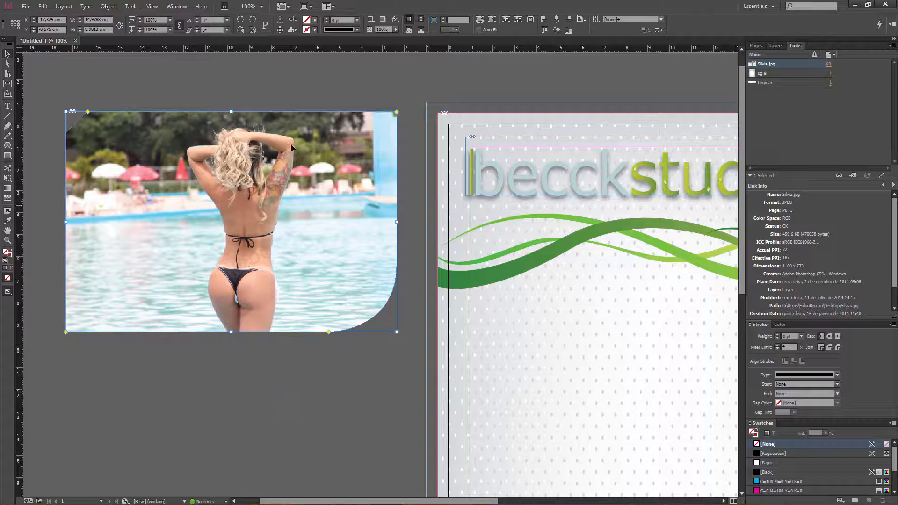
Step: Compare selecting the photo's frame with selecting its image, and move the whole frame to about X -17.5 cm, Y -1.6 cm on the pasteboard
{"action": "left_click", "coordinate": [281, 98]}
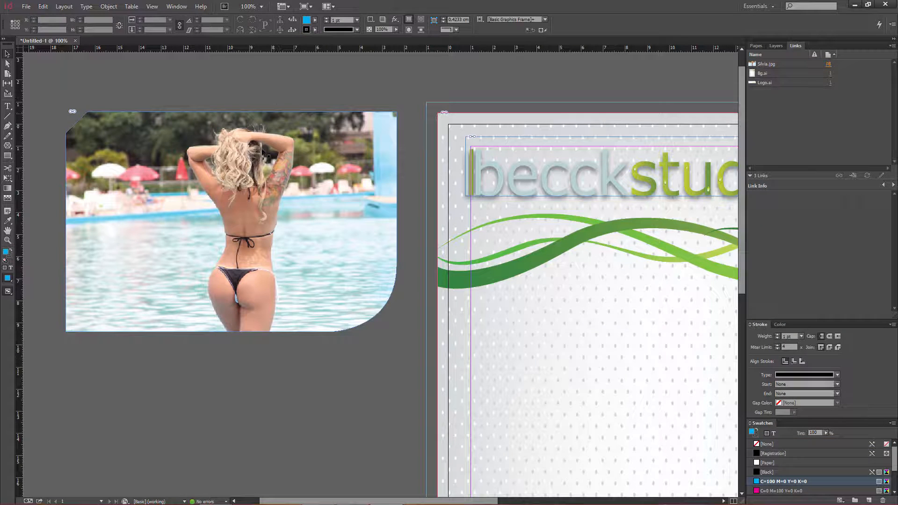
{"action": "left_click", "coordinate": [247, 227]}
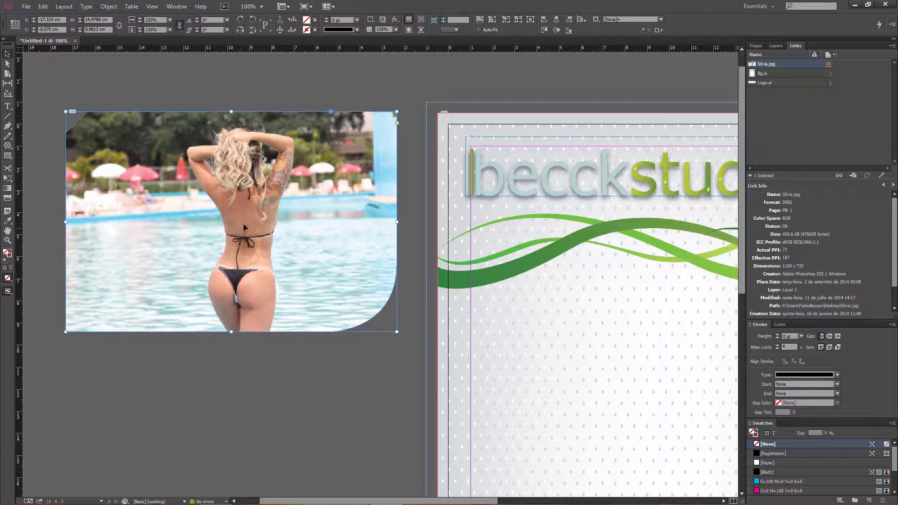
{"action": "left_click", "coordinate": [243, 221]}
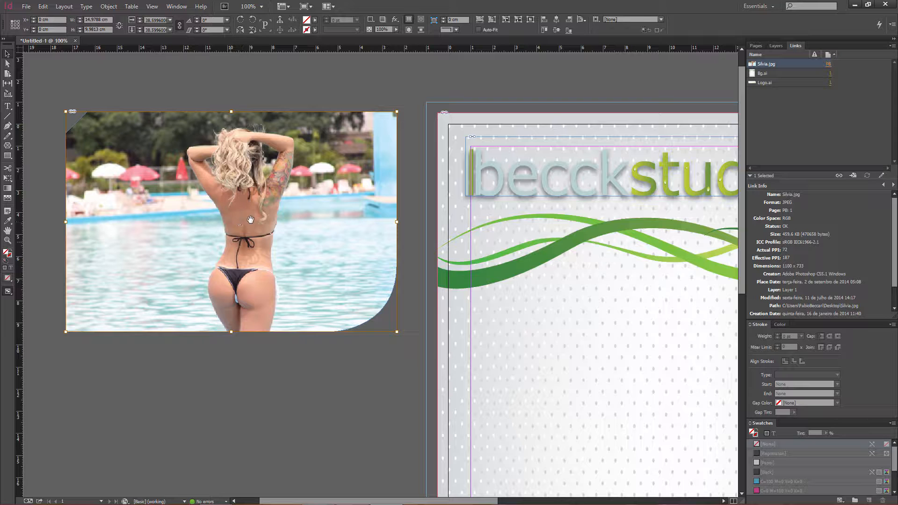
{"action": "left_click", "coordinate": [66, 87]}
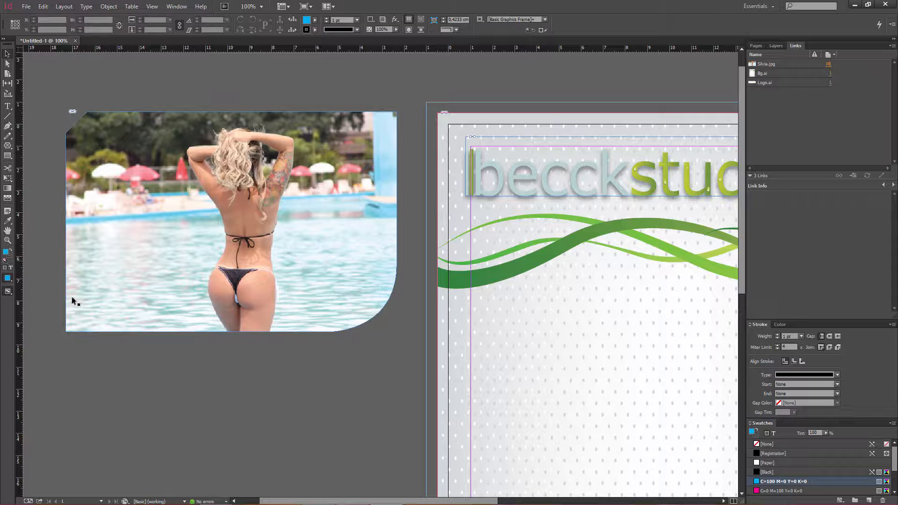
{"action": "left_click", "coordinate": [235, 218]}
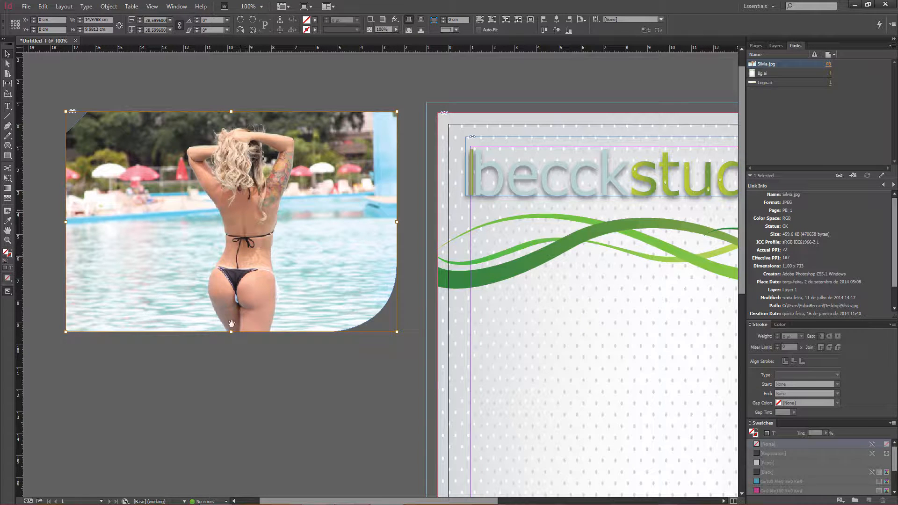
{"action": "left_click", "coordinate": [222, 375]}
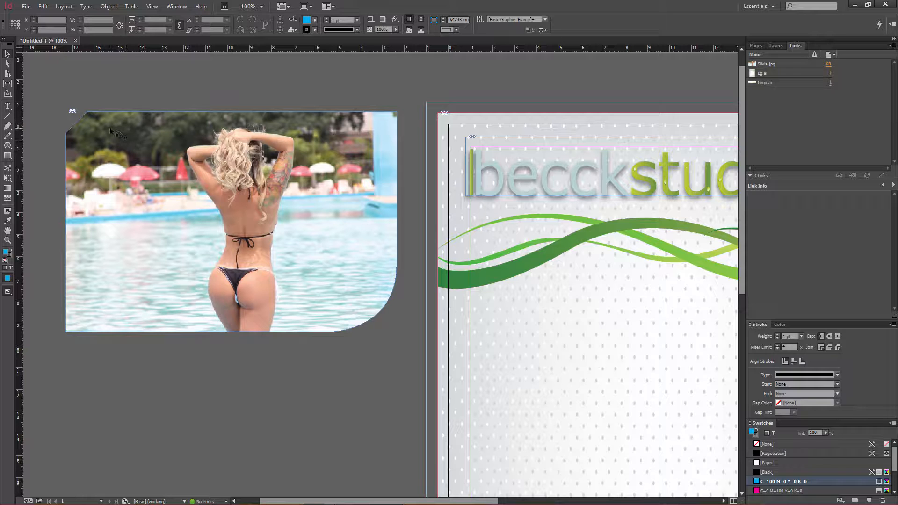
{"action": "left_click_drag", "start_coordinate": [110, 128], "coordinate": [281, 249]}
{"action": "left_click_drag", "start_coordinate": [320, 272], "coordinate": [144, 140]}
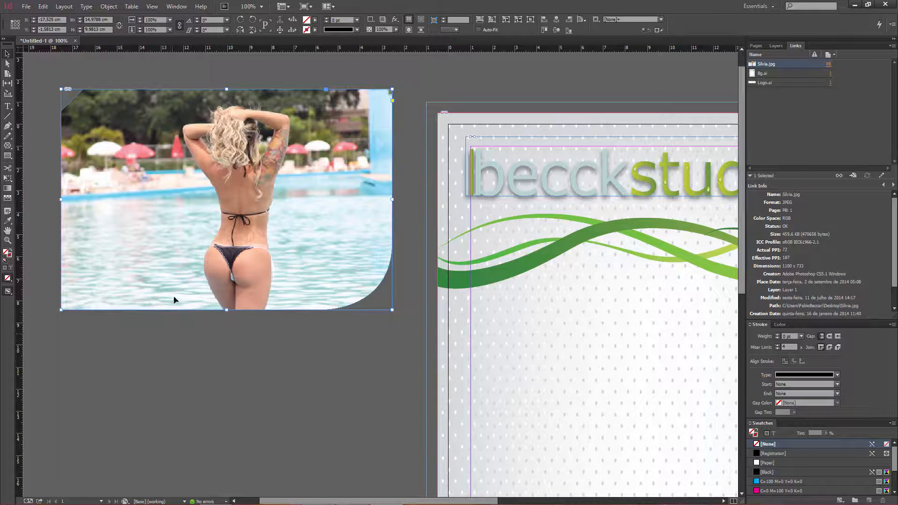
Step: Enlarge the image inside its frame to about 18.87 by 12.58 cm and reposition it within the crop
{"action": "left_click", "coordinate": [225, 204]}
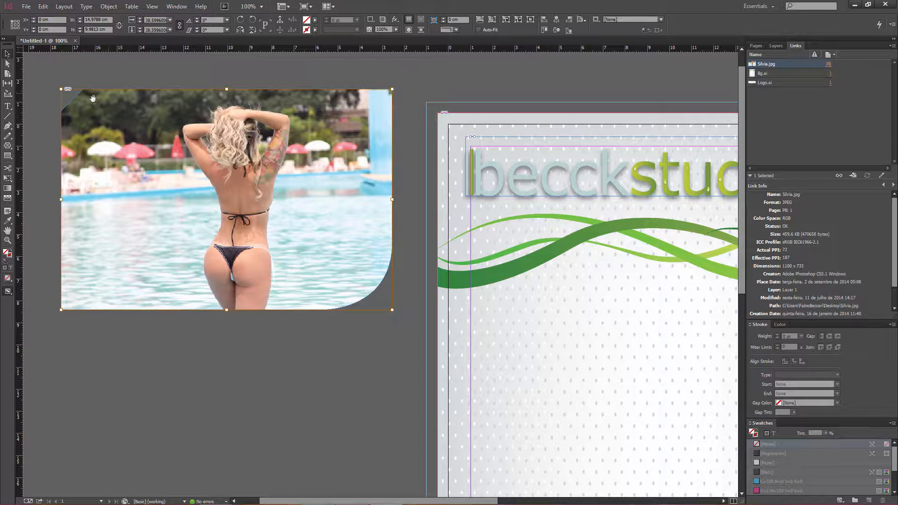
{"action": "left_click_drag", "start_coordinate": [230, 189], "coordinate": [194, 187]}
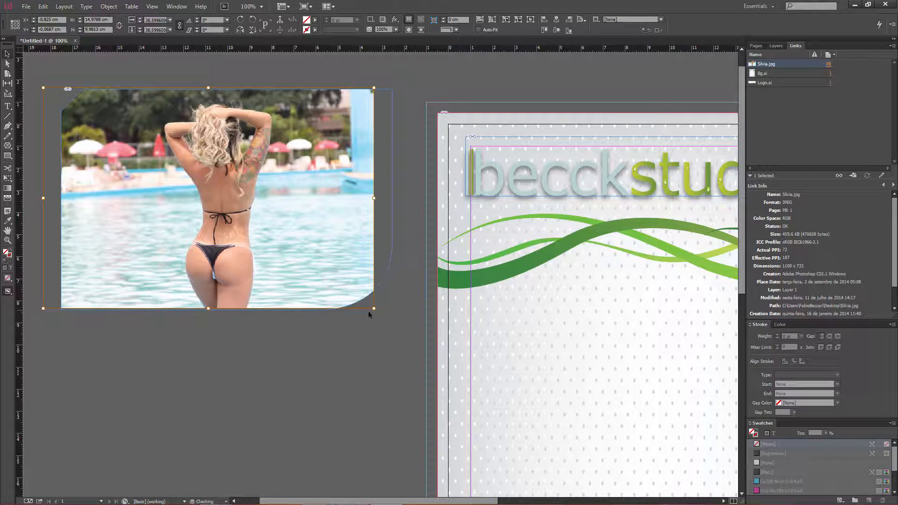
{"action": "left_click_drag", "start_coordinate": [374, 309], "coordinate": [461, 366]}
{"action": "left_click_drag", "start_coordinate": [322, 268], "coordinate": [288, 240]}
Step: Change the image's display performance to a higher-quality preview
{"action": "right_click", "coordinate": [235, 181]}
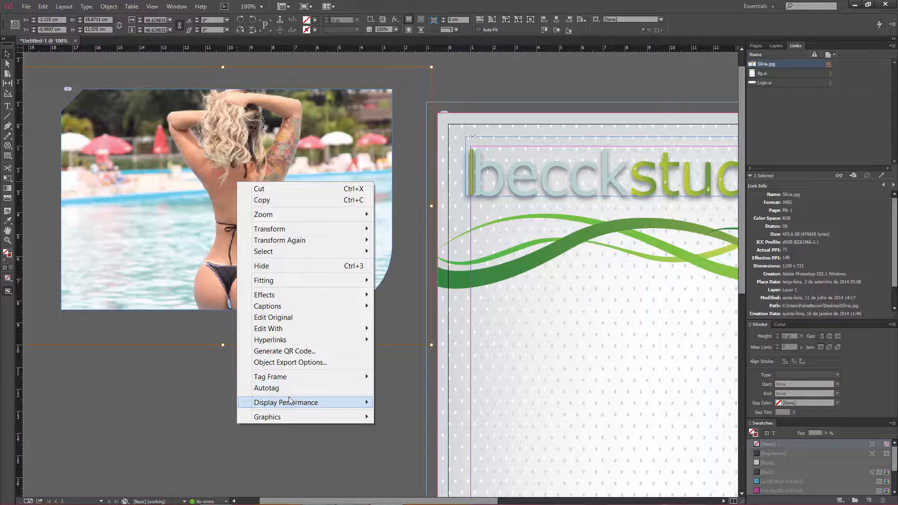
{"action": "mouse_move", "coordinate": [355, 403]}
{"action": "left_click", "coordinate": [401, 425]}
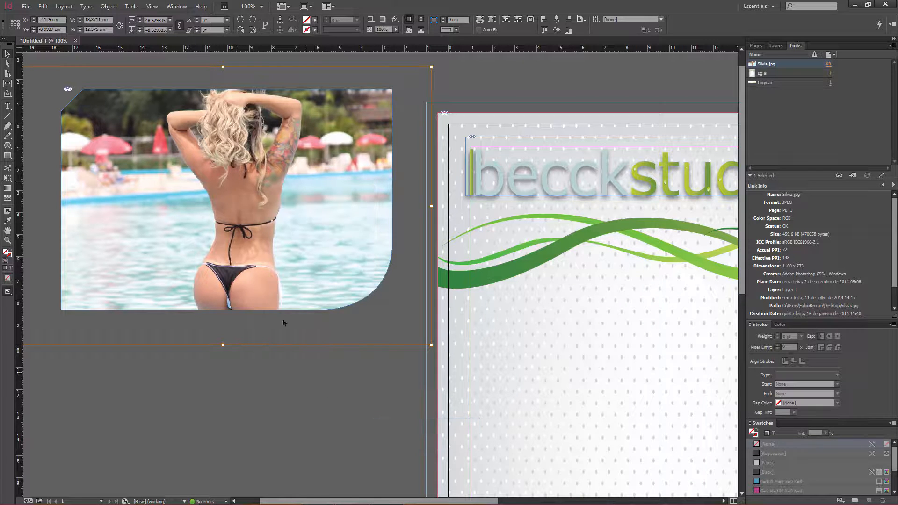
Step: Try to move the image content alone toward the page without its frame, and undo the move
{"action": "left_click", "coordinate": [255, 374]}
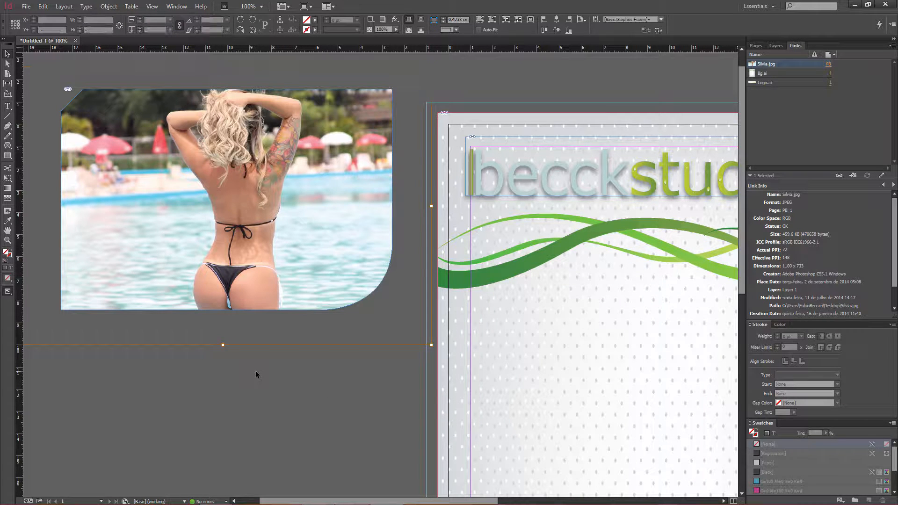
{"action": "left_click", "coordinate": [231, 199]}
{"action": "left_click", "coordinate": [230, 372]}
{"action": "left_click_drag", "start_coordinate": [236, 193], "coordinate": [541, 358]}
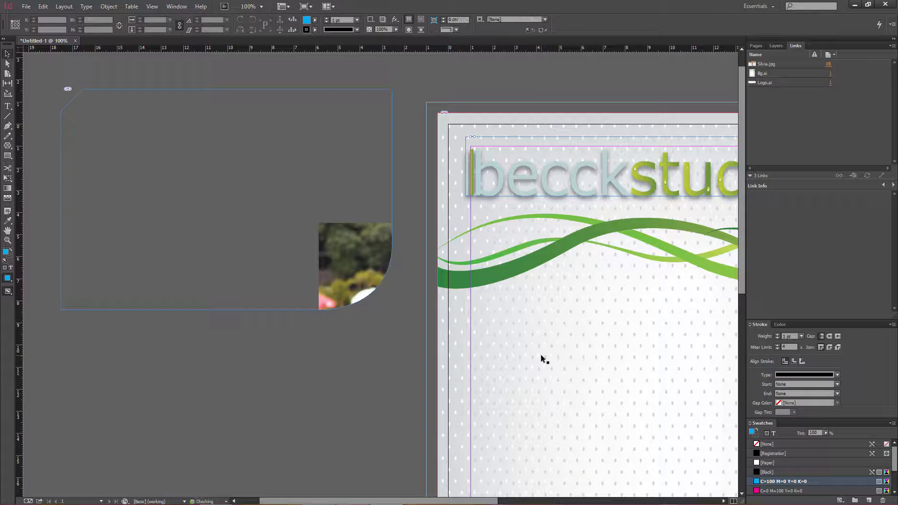
{"action": "key", "text": "ctrl+z"}
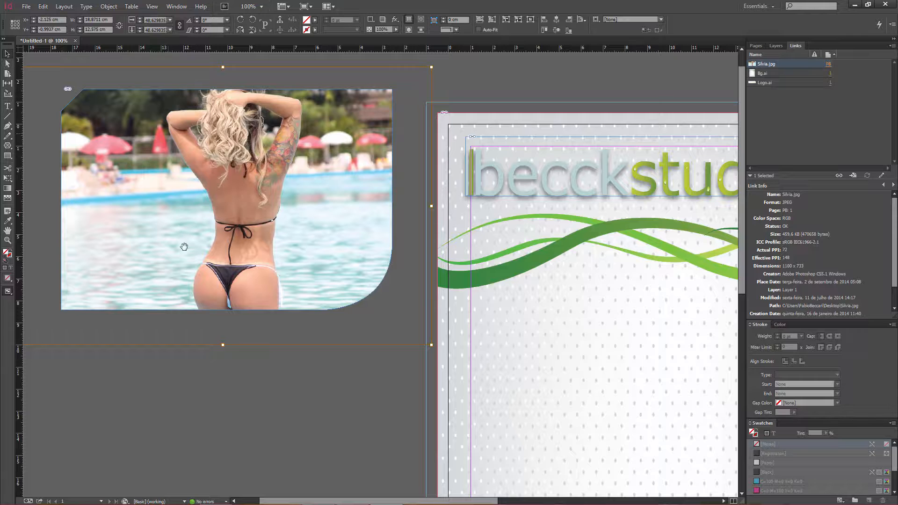
{"action": "left_click", "coordinate": [193, 371]}
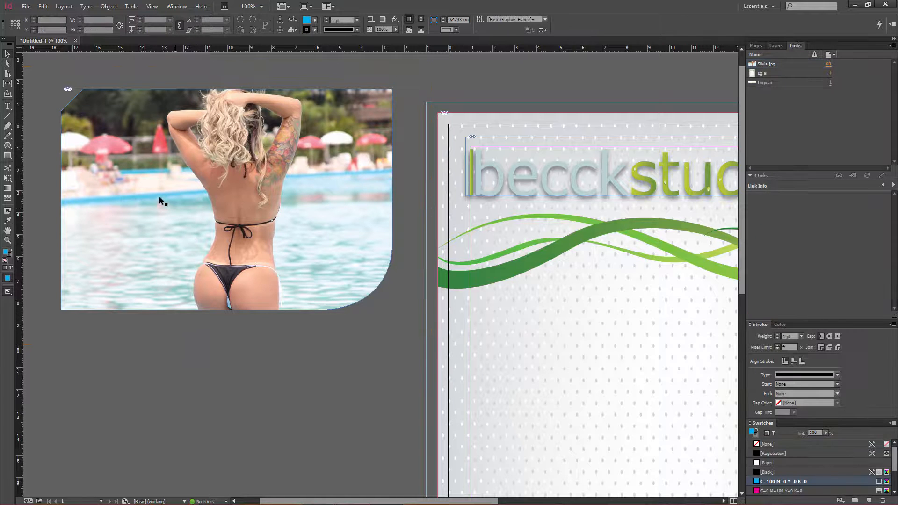
Step: Move the framed photo onto the page below the green waves, to about X 3.25 cm, Y 8.78 cm
{"action": "left_click_drag", "start_coordinate": [158, 195], "coordinate": [602, 395]}
{"action": "left_click_drag", "start_coordinate": [552, 355], "coordinate": [259, 210]}
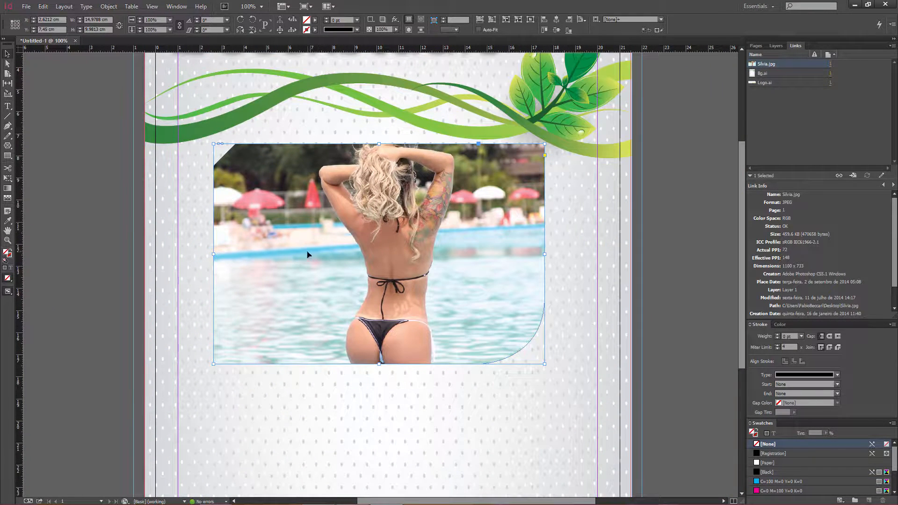
{"action": "left_click_drag", "start_coordinate": [307, 255], "coordinate": [321, 281]}
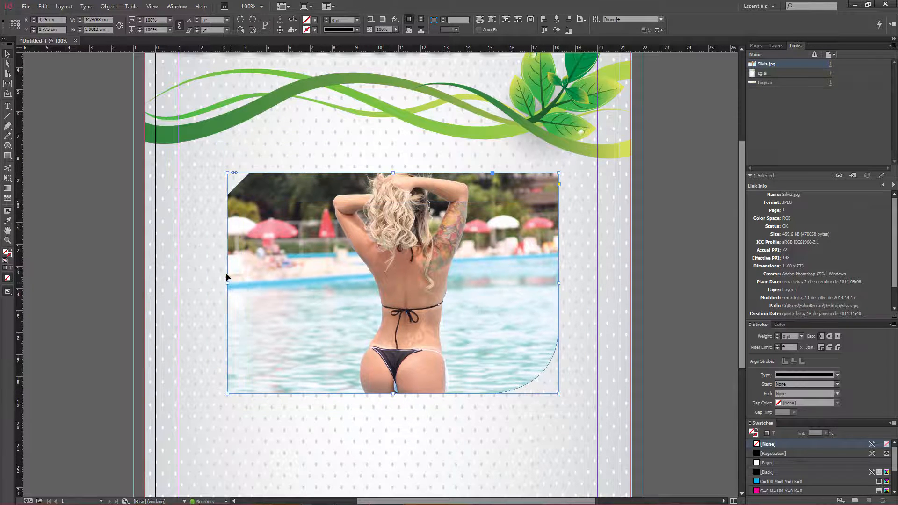
Step: Preview the page with the photo without guides and frame edges, and return to the normal view
{"action": "left_click", "coordinate": [214, 276]}
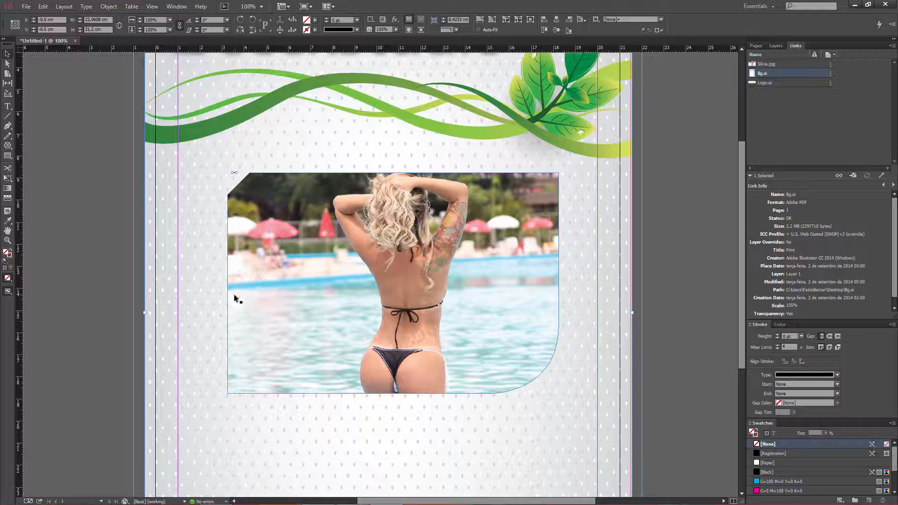
{"action": "left_click", "coordinate": [228, 336]}
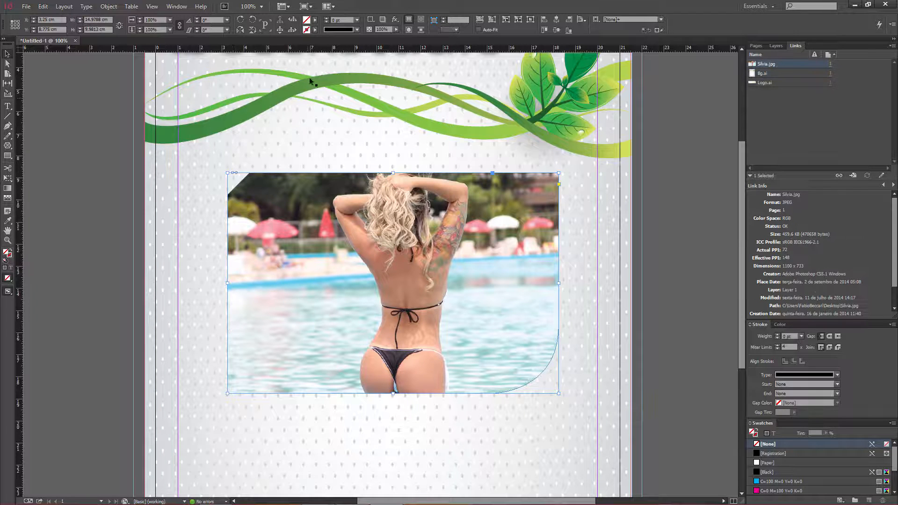
{"action": "left_click", "coordinate": [210, 236]}
{"action": "key", "text": "w"}
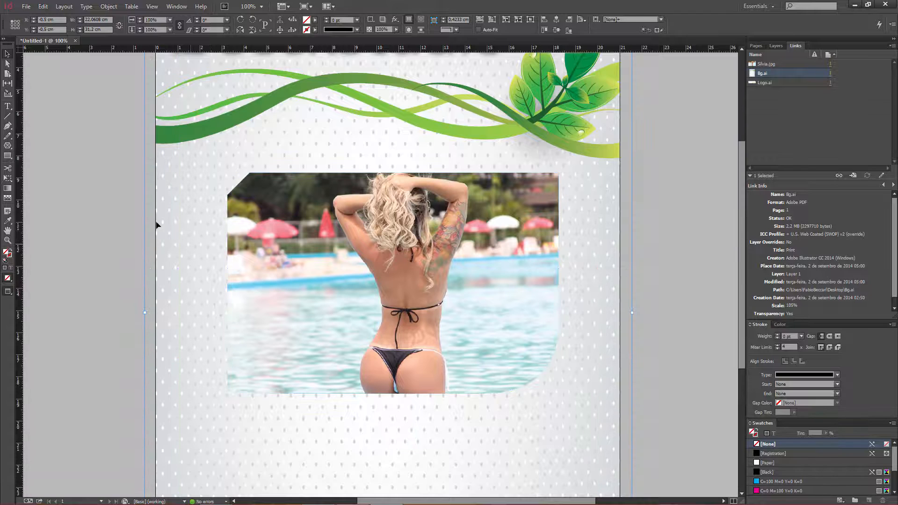
{"action": "left_click", "coordinate": [78, 211]}
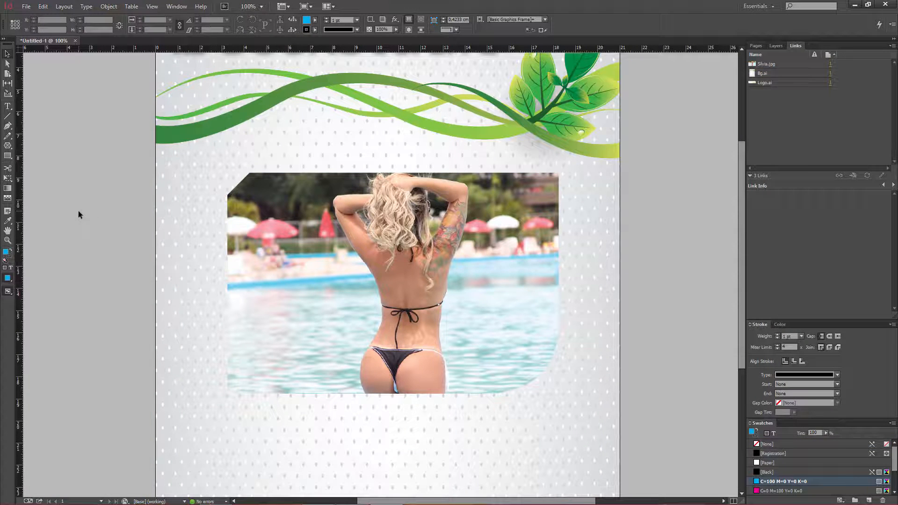
{"action": "key", "text": "w"}
Step: Give the photo's frame a green C=75 M=5 Y=100 K=0 stroke with the White Diamond type
{"action": "left_click", "coordinate": [262, 208]}
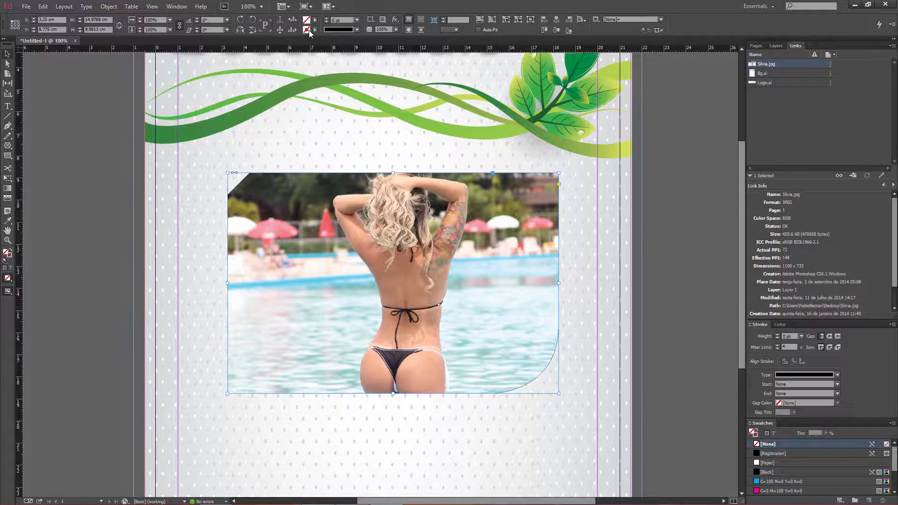
{"action": "left_click", "coordinate": [314, 30]}
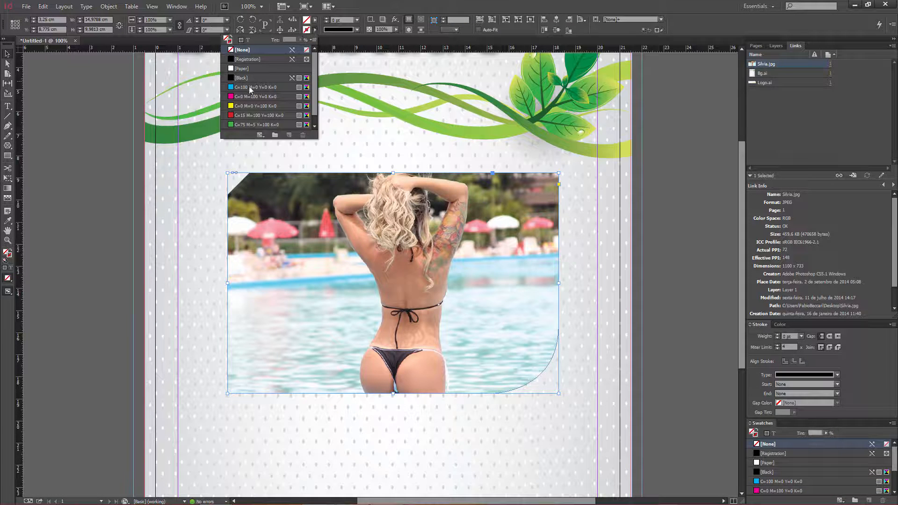
{"action": "left_click", "coordinate": [240, 124]}
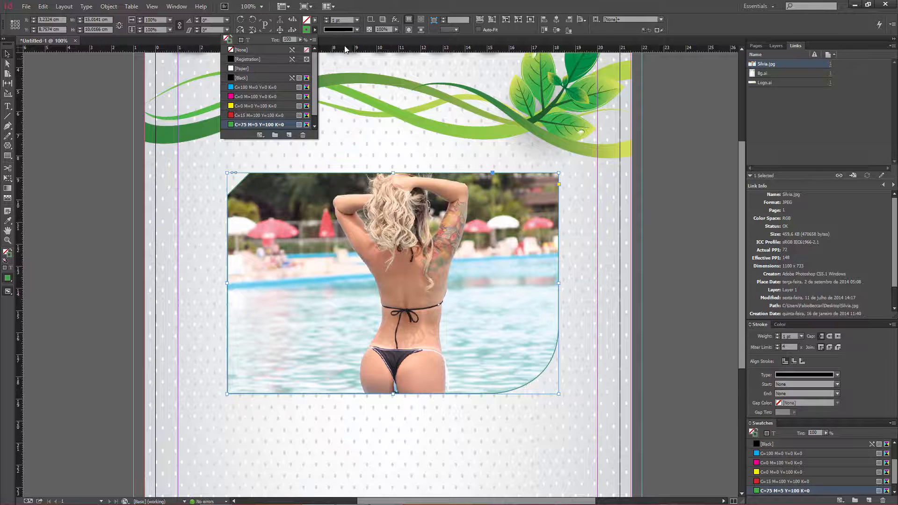
{"action": "left_click", "coordinate": [365, 29]}
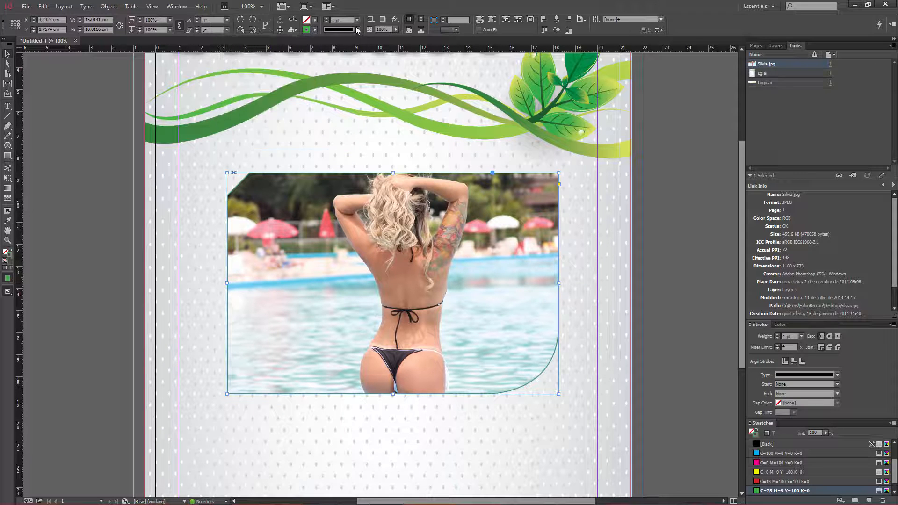
{"action": "left_click", "coordinate": [356, 30]}
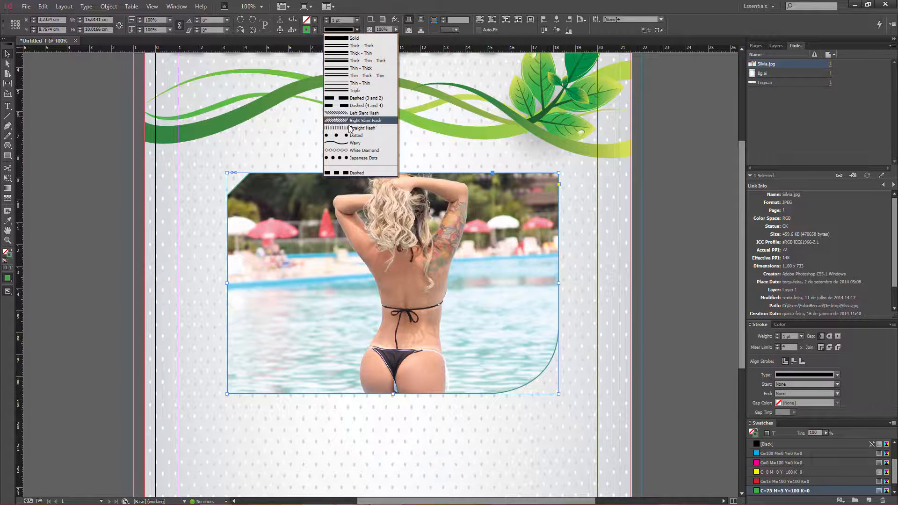
{"action": "left_click", "coordinate": [346, 151]}
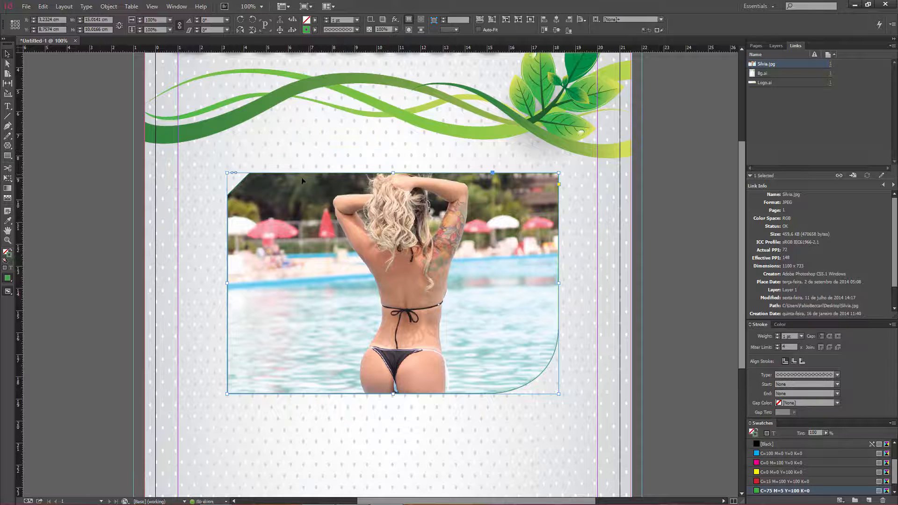
Step: Increase the stroke weight of the photo's frame to 13 pt and deselect it
{"action": "left_click", "coordinate": [326, 18]}
{"action": "left_click", "coordinate": [326, 17]}
{"action": "left_click", "coordinate": [326, 18]}
{"action": "left_click", "coordinate": [326, 18]}
{"action": "left_click", "coordinate": [326, 18]}
{"action": "left_click", "coordinate": [326, 18]}
{"action": "left_click", "coordinate": [326, 18]}
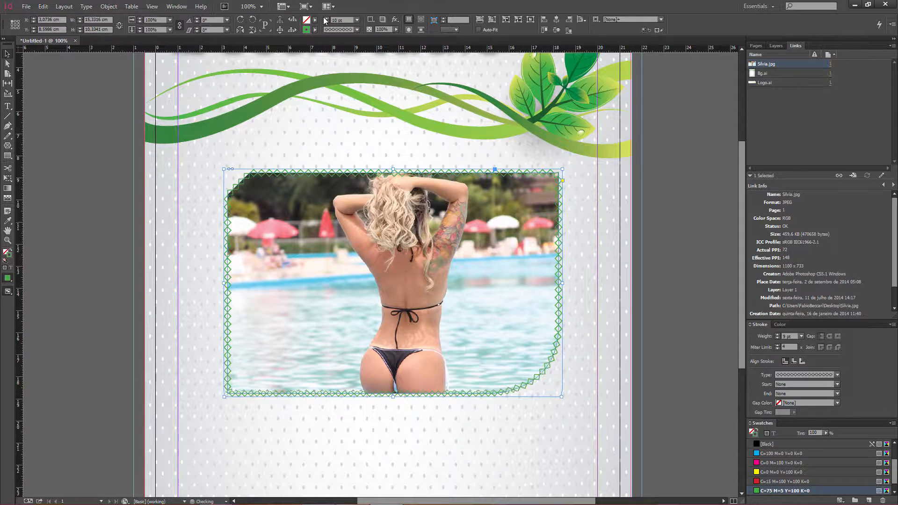
{"action": "left_click", "coordinate": [326, 18]}
{"action": "left_click", "coordinate": [326, 18]}
{"action": "left_click", "coordinate": [326, 17]}
{"action": "left_click", "coordinate": [326, 18]}
{"action": "left_click", "coordinate": [326, 18]}
{"action": "left_click", "coordinate": [109, 220]}
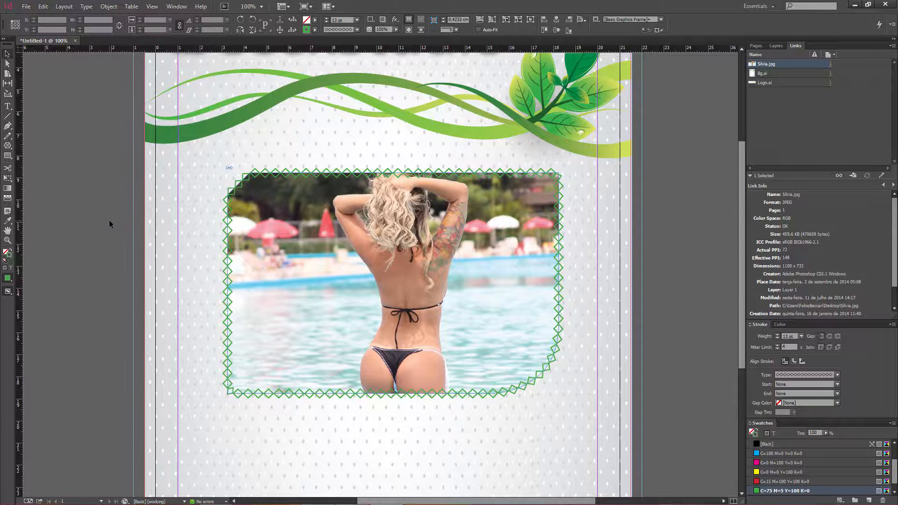
Step: Apply a drop shadow to the photo's frame and deselect it to check the effect
{"action": "left_click", "coordinate": [306, 267]}
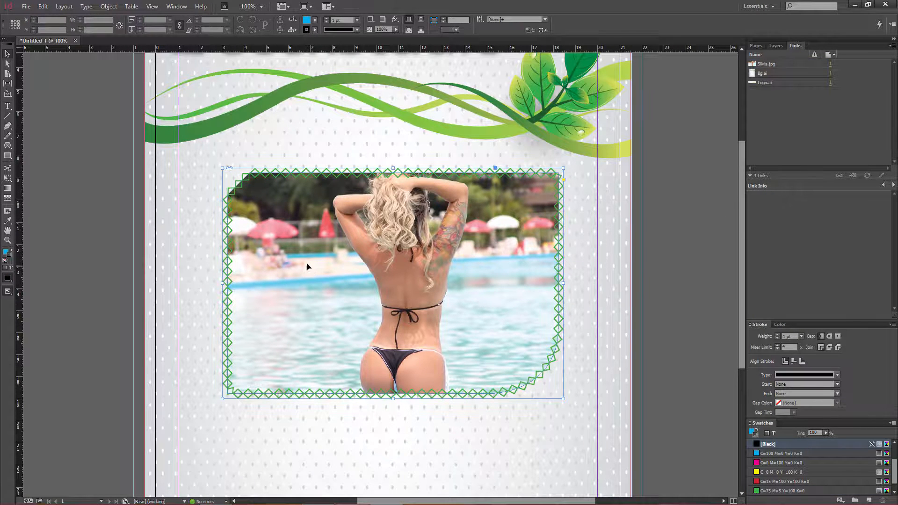
{"action": "left_click", "coordinate": [379, 20]}
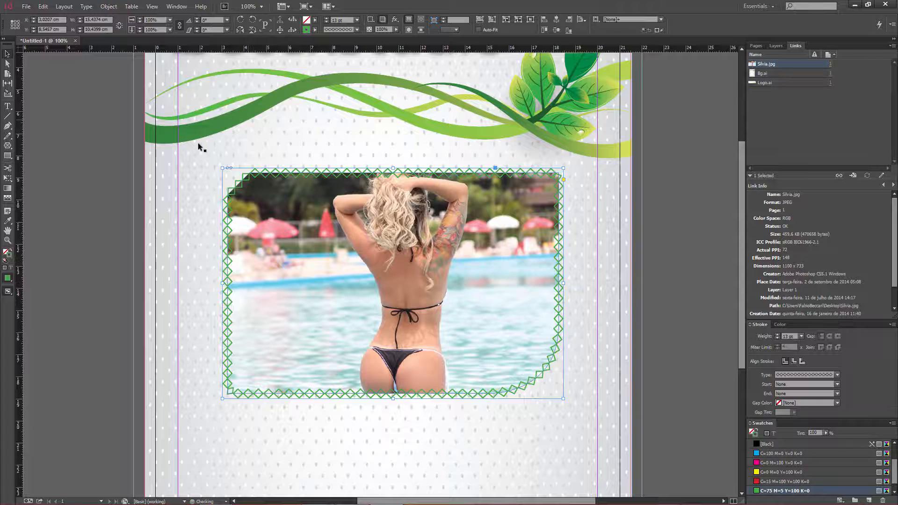
{"action": "left_click", "coordinate": [97, 259]}
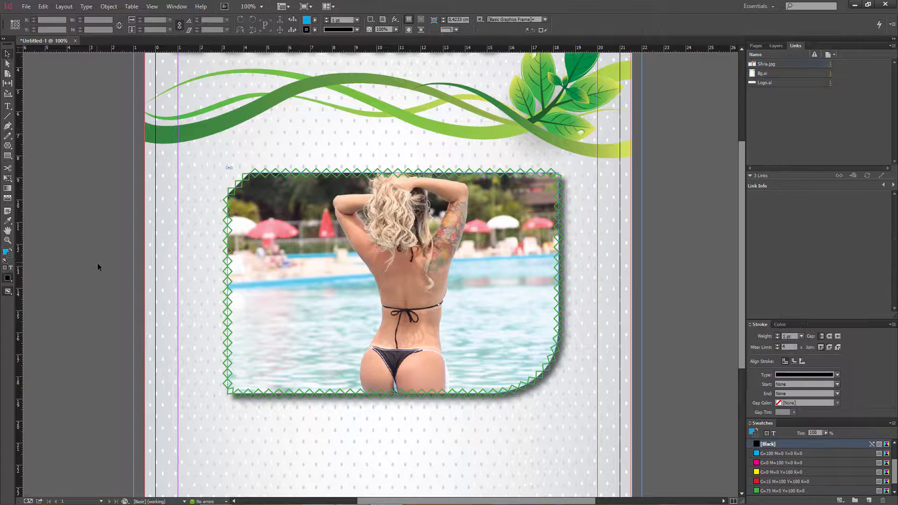
{"action": "left_click", "coordinate": [232, 420]}
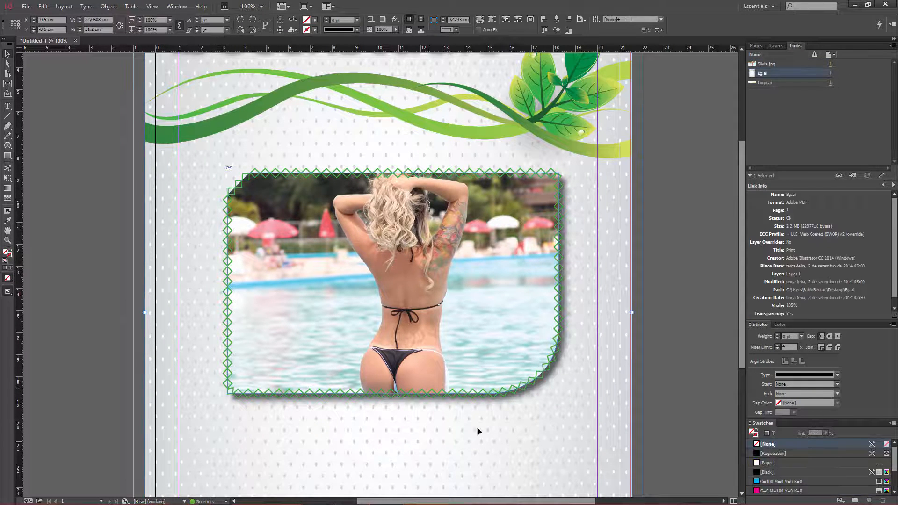
Step: Delete the framed photo from the page
{"action": "left_click", "coordinate": [308, 313]}
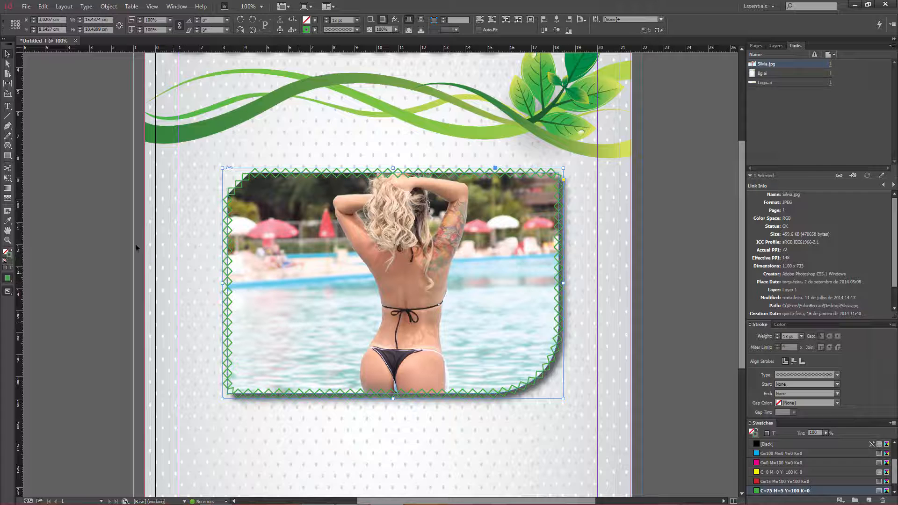
{"action": "left_click", "coordinate": [108, 229]}
{"action": "left_click", "coordinate": [314, 250]}
{"action": "key", "text": "Delete"}
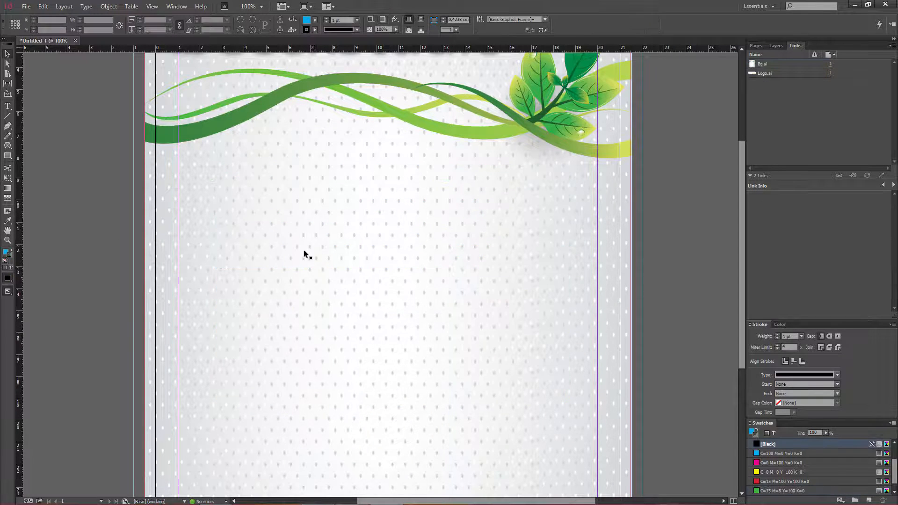
{"action": "left_click_drag", "start_coordinate": [122, 291], "coordinate": [409, 324]}
{"action": "left_click_drag", "start_coordinate": [234, 284], "coordinate": [300, 281]}
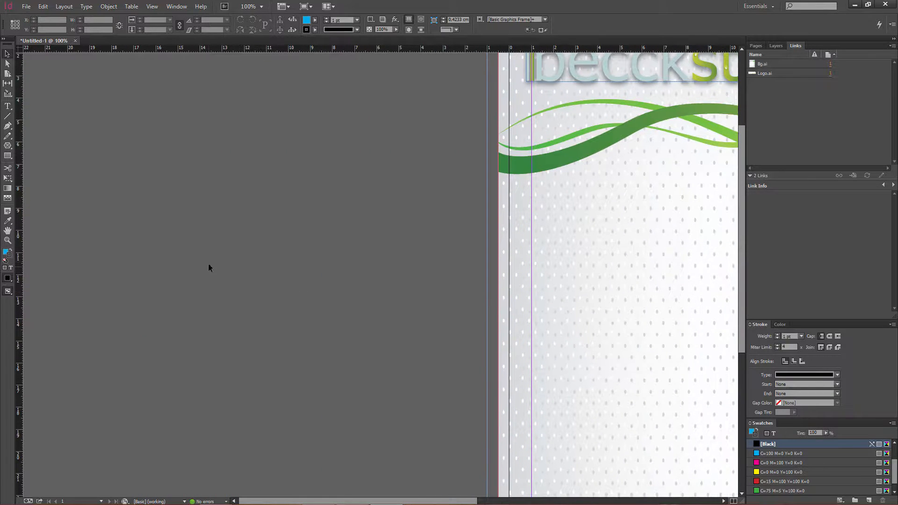
{"action": "left_click", "coordinate": [7, 159]}
{"action": "left_click", "coordinate": [8, 148]}
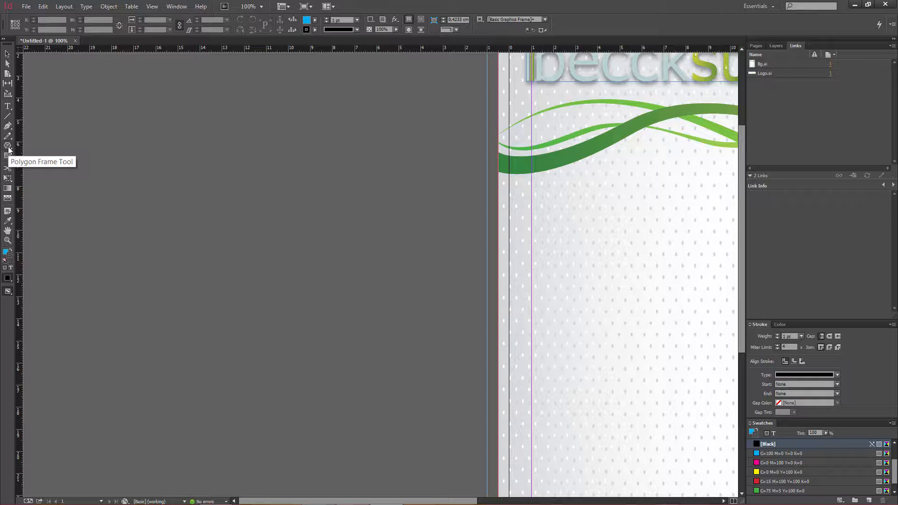
{"action": "left_click", "coordinate": [12, 148]}
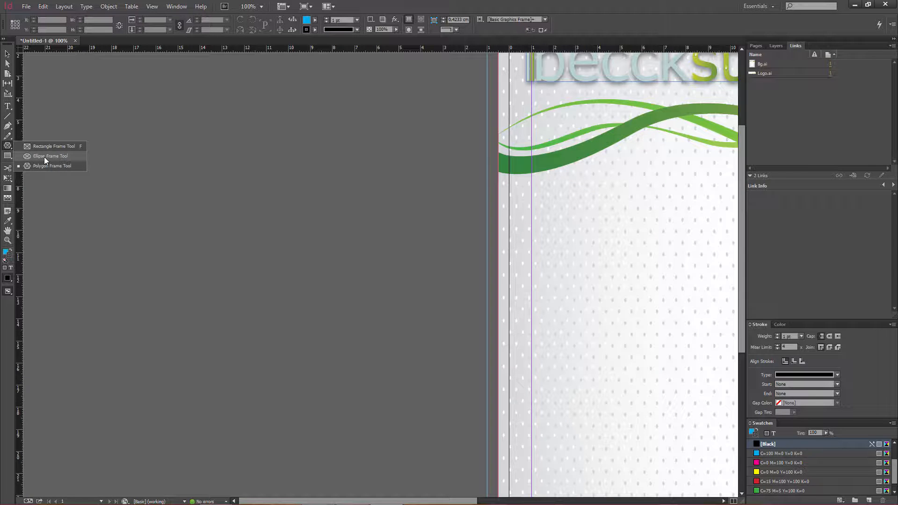
{"action": "left_click", "coordinate": [44, 156]}
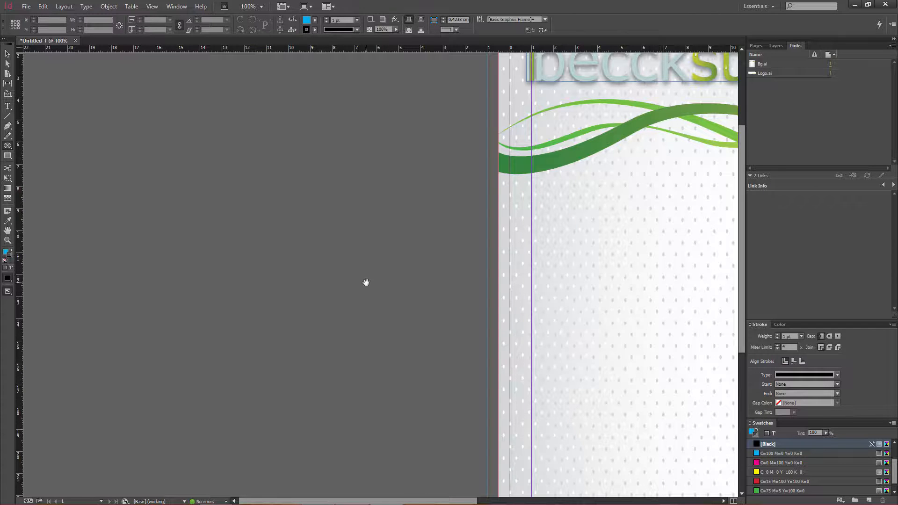
{"action": "left_click_drag", "start_coordinate": [365, 282], "coordinate": [374, 325]}
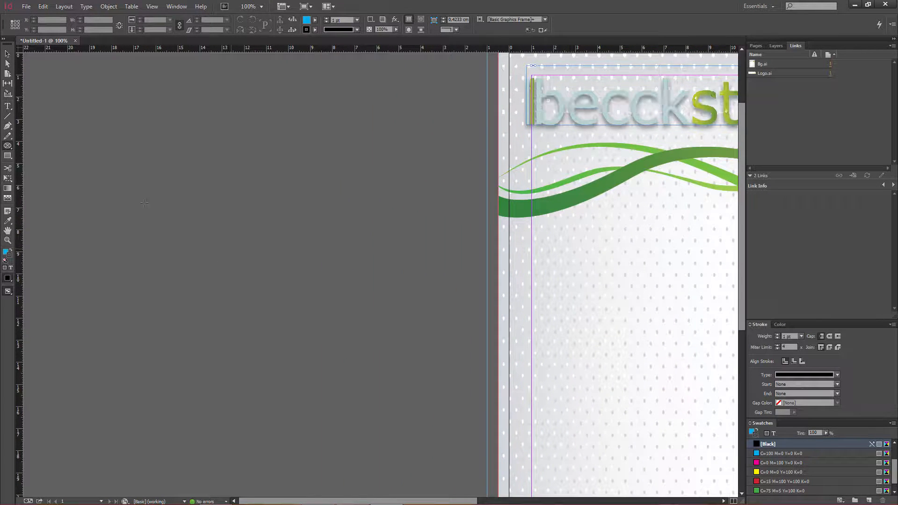
{"action": "left_click", "coordinate": [10, 148]}
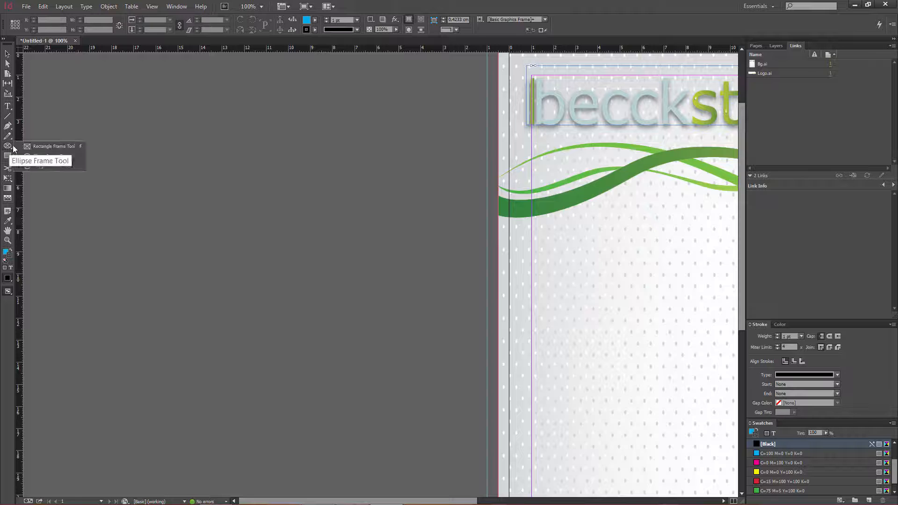
{"action": "left_click", "coordinate": [49, 167]}
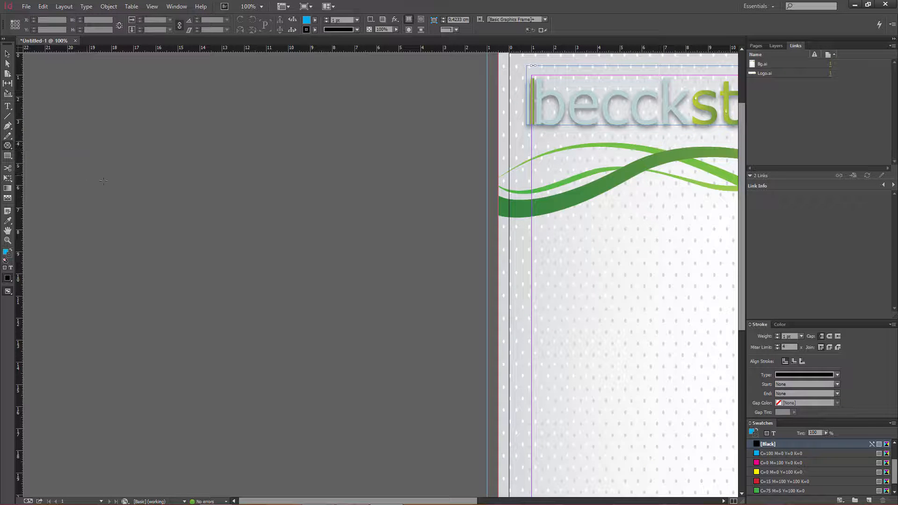
{"action": "left_click_drag", "start_coordinate": [560, 331], "coordinate": [187, 225]}
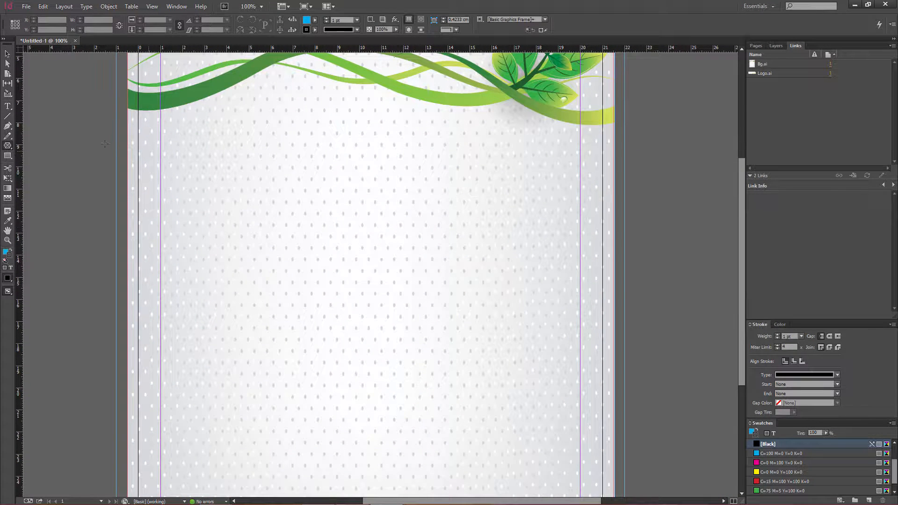
Step: Draw a filled cyan rectangle about 7 cm square below the header waves with the Rectangle tool, and undo it
{"action": "left_click", "coordinate": [9, 155]}
{"action": "left_click", "coordinate": [27, 156]}
{"action": "mouse_move", "coordinate": [195, 147]}
{"action": "left_mouse_down"}
{"action": "mouse_move", "coordinate": [315, 242]}
{"action": "mouse_move", "coordinate": [361, 293]}
{"action": "mouse_move", "coordinate": [293, 238]}
{"action": "mouse_move", "coordinate": [279, 244]}
{"action": "mouse_move", "coordinate": [351, 327]}
{"action": "left_mouse_up"}
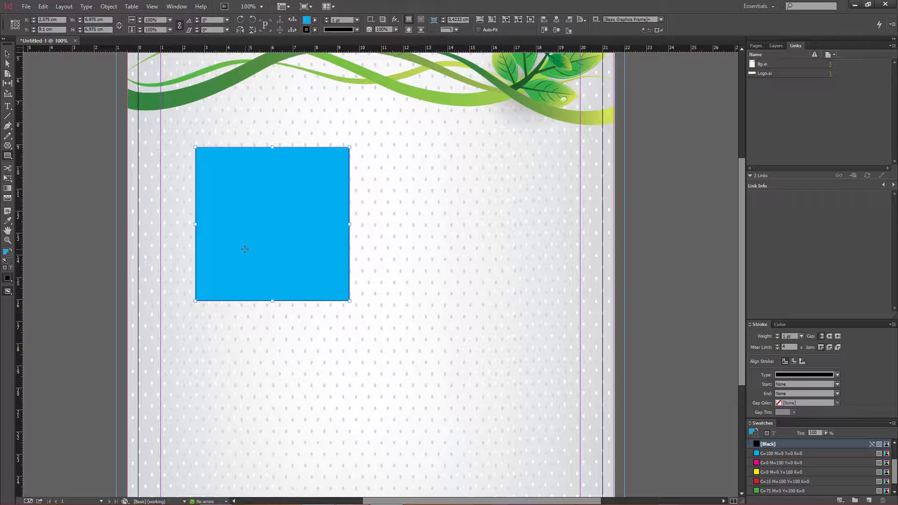
{"action": "key", "text": "ctrl+z"}
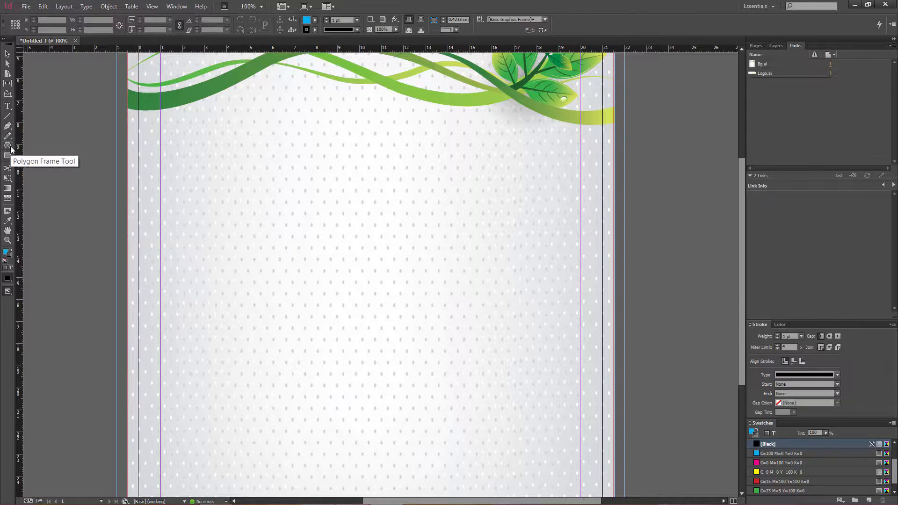
Step: Draw an empty rectangular frame about 6.65 cm square and move it to about X 2.25 cm, Y 8.975 cm
{"action": "left_click_drag", "start_coordinate": [11, 148], "coordinate": [30, 149]}
{"action": "left_click", "coordinate": [45, 149]}
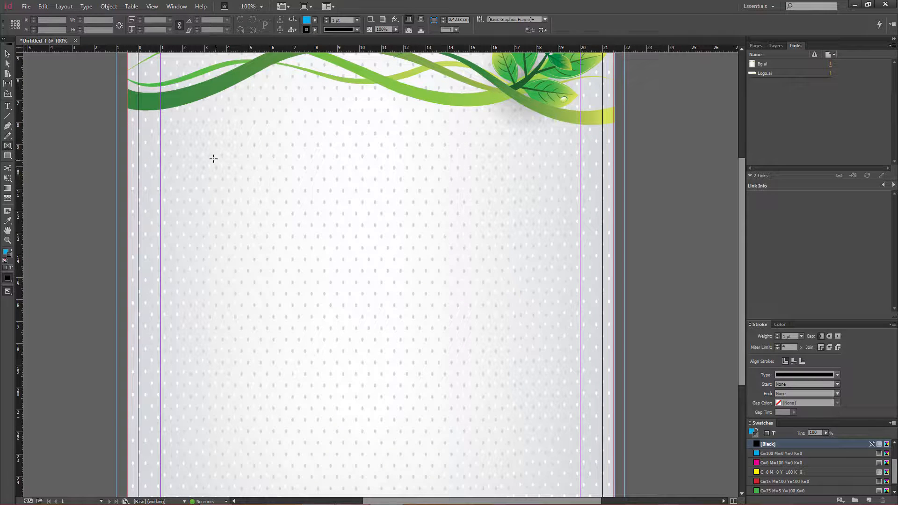
{"action": "left_click_drag", "start_coordinate": [211, 155], "coordinate": [356, 305]}
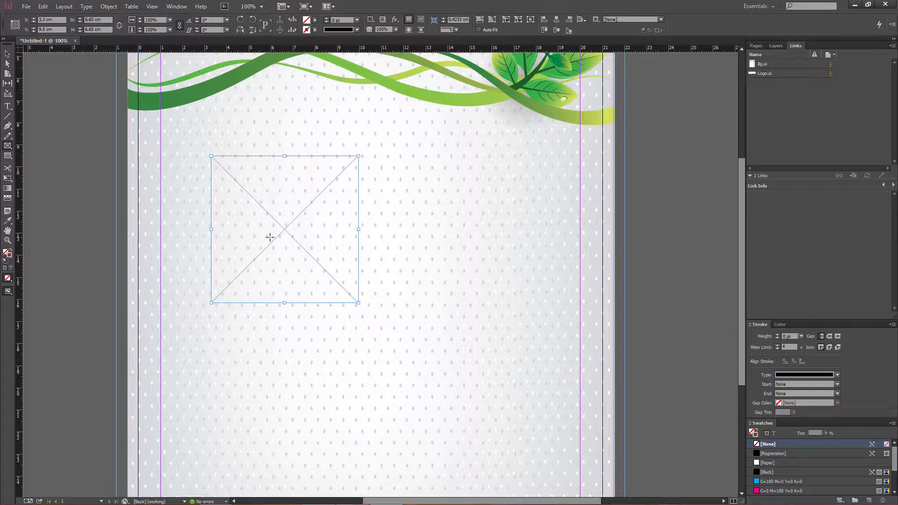
{"action": "left_click", "coordinate": [7, 55]}
{"action": "left_click_drag", "start_coordinate": [286, 234], "coordinate": [262, 222]}
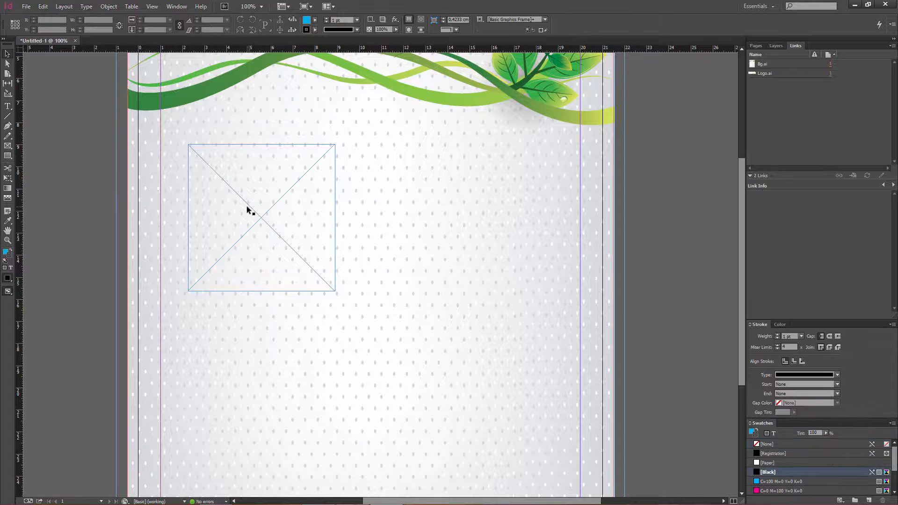
Step: Place Silvia.jpg inside the empty square frame and deselect it
{"action": "left_click", "coordinate": [26, 6]}
{"action": "left_click", "coordinate": [63, 158]}
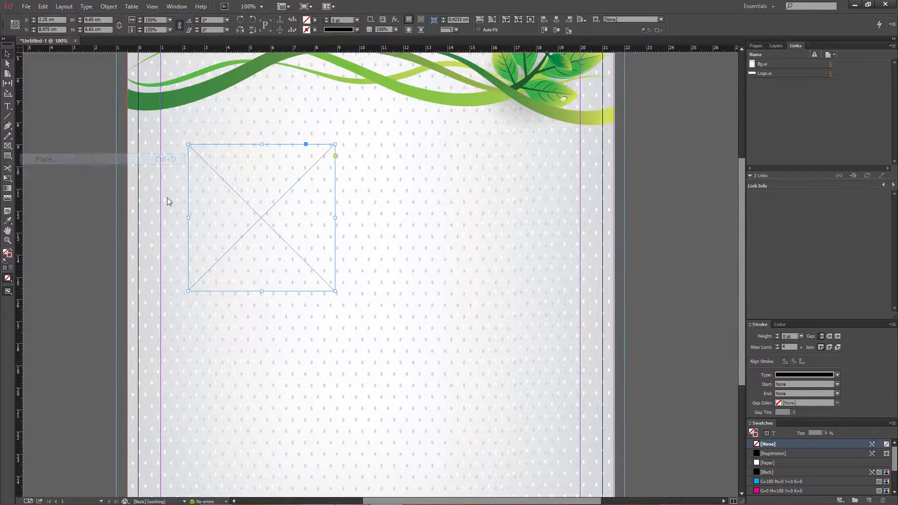
{"action": "double_click", "coordinate": [259, 264]}
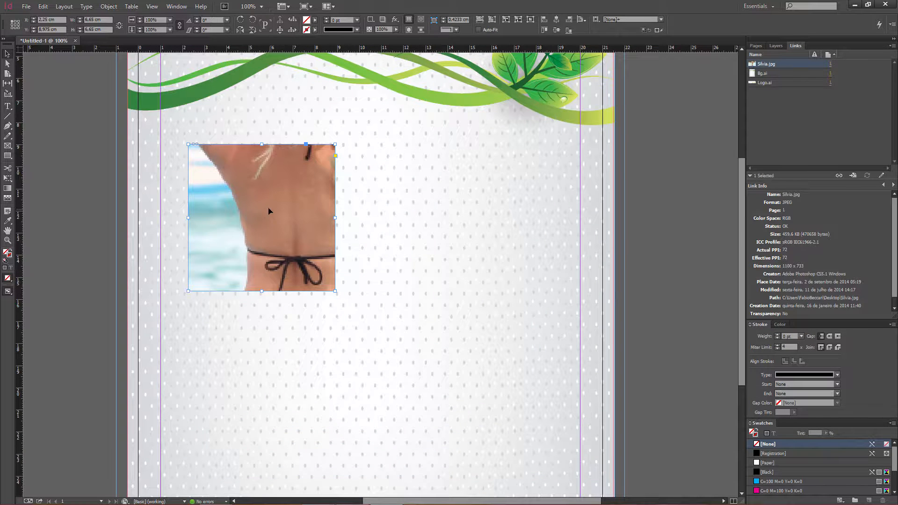
{"action": "left_click", "coordinate": [99, 194]}
Step: Scale the photo content down proportionally inside its frame so that the whole figure fits, and deselect it
{"action": "left_click", "coordinate": [260, 240]}
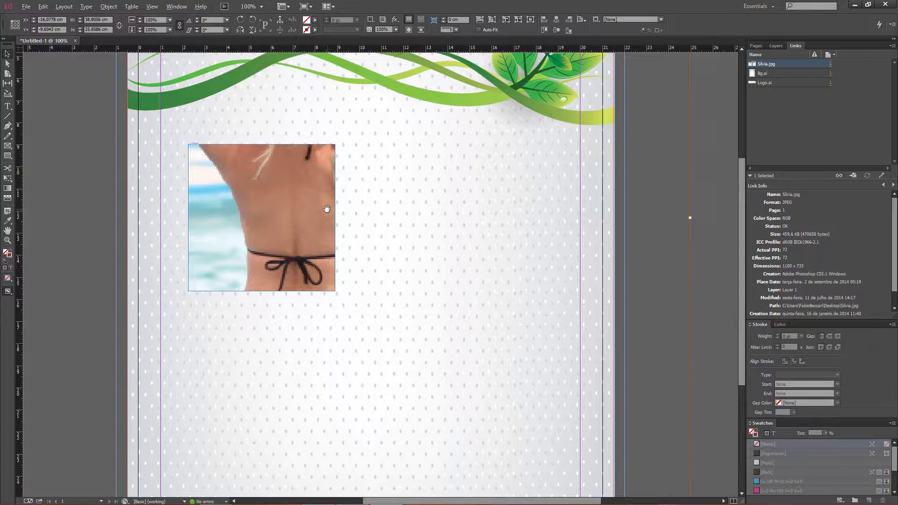
{"action": "scroll", "coordinate": [327, 209], "scroll_direction": "up", "scroll_amount": 1}
{"action": "scroll", "coordinate": [327, 209], "scroll_direction": "down", "scroll_amount": 1}
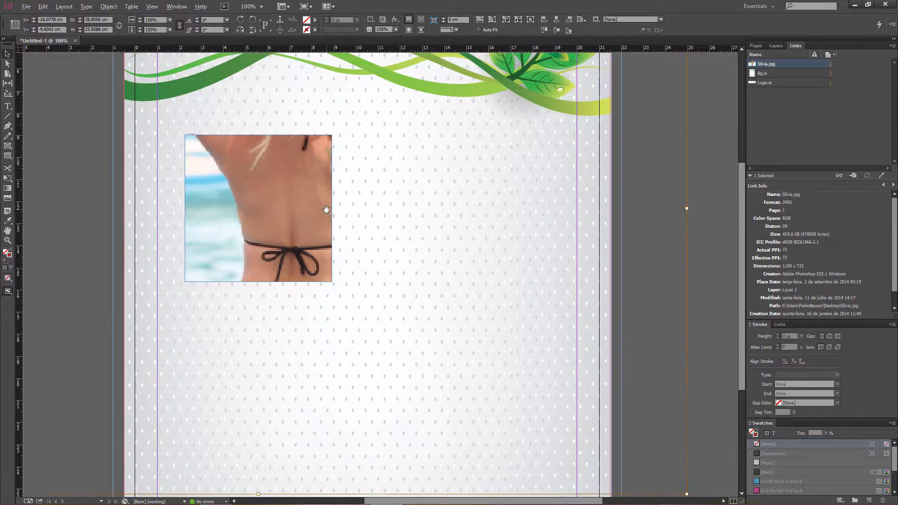
{"action": "scroll", "coordinate": [327, 210], "scroll_direction": "down", "scroll_amount": 1}
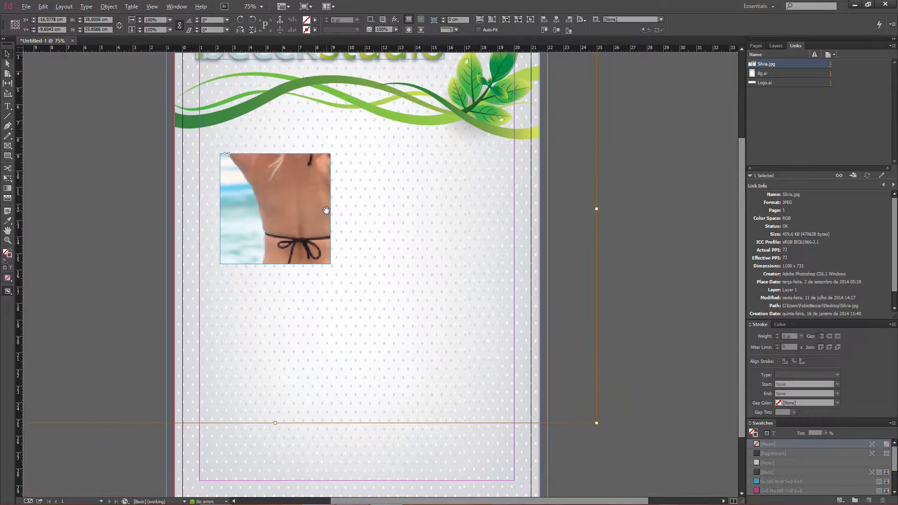
{"action": "scroll", "coordinate": [326, 211], "scroll_direction": "down", "scroll_amount": 4}
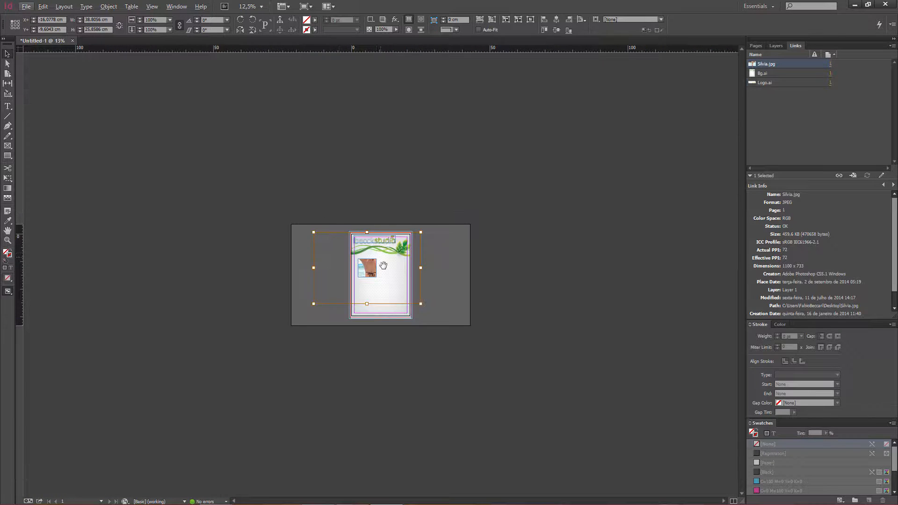
{"action": "scroll", "coordinate": [402, 283], "scroll_direction": "up", "scroll_amount": 3}
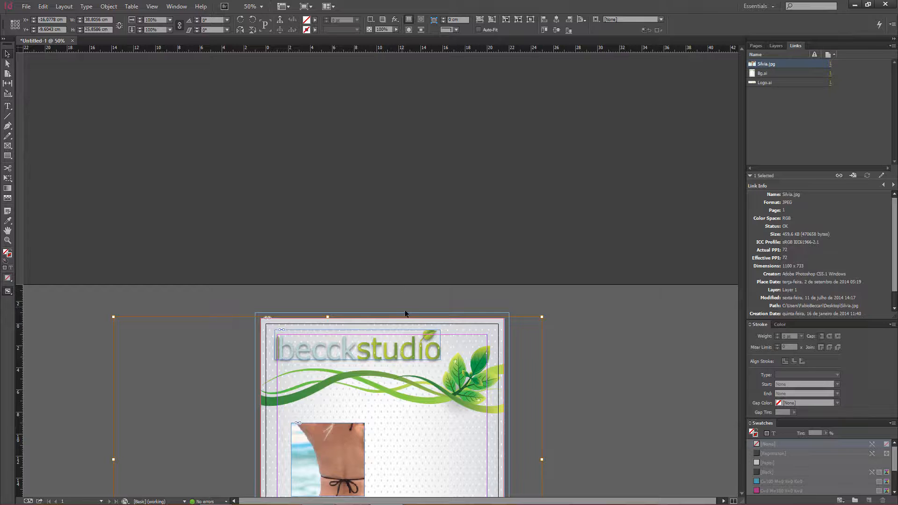
{"action": "left_click_drag", "start_coordinate": [418, 263], "coordinate": [408, 166]}
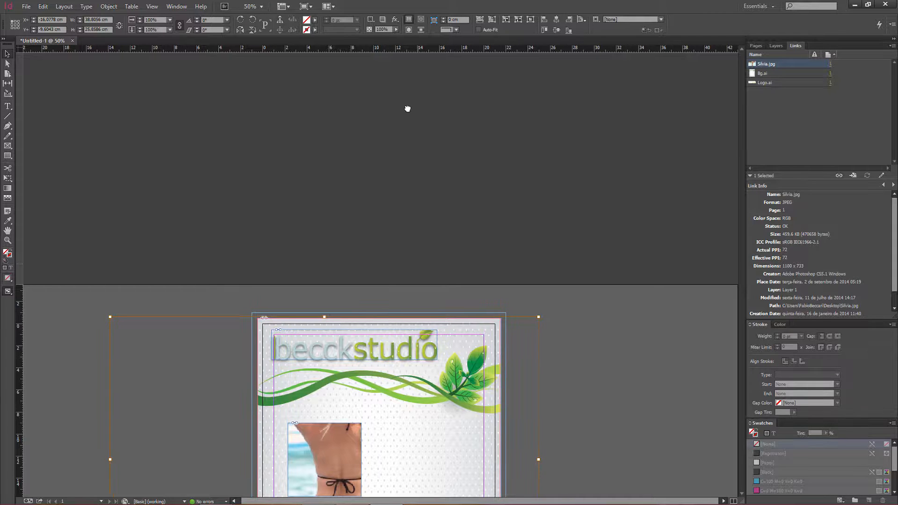
{"action": "left_click_drag", "start_coordinate": [378, 361], "coordinate": [380, 298]}
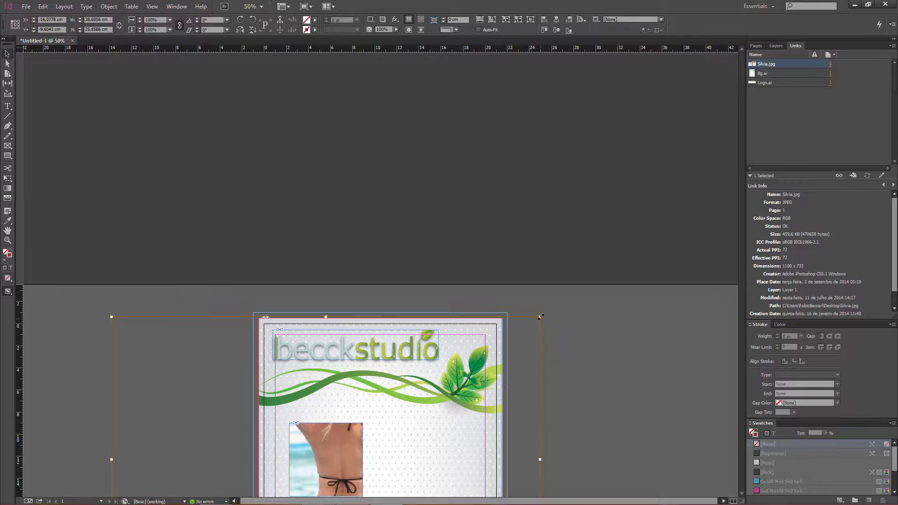
{"action": "left_click_drag", "start_coordinate": [540, 316], "coordinate": [420, 405]}
{"action": "key", "text": "ctrl+1"}
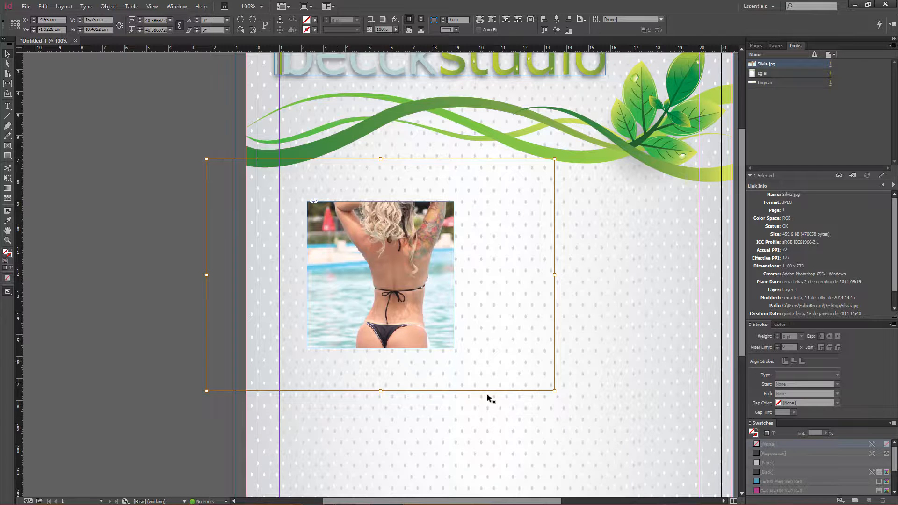
{"action": "left_click_drag", "start_coordinate": [553, 389], "coordinate": [498, 361]}
{"action": "left_click", "coordinate": [196, 267]}
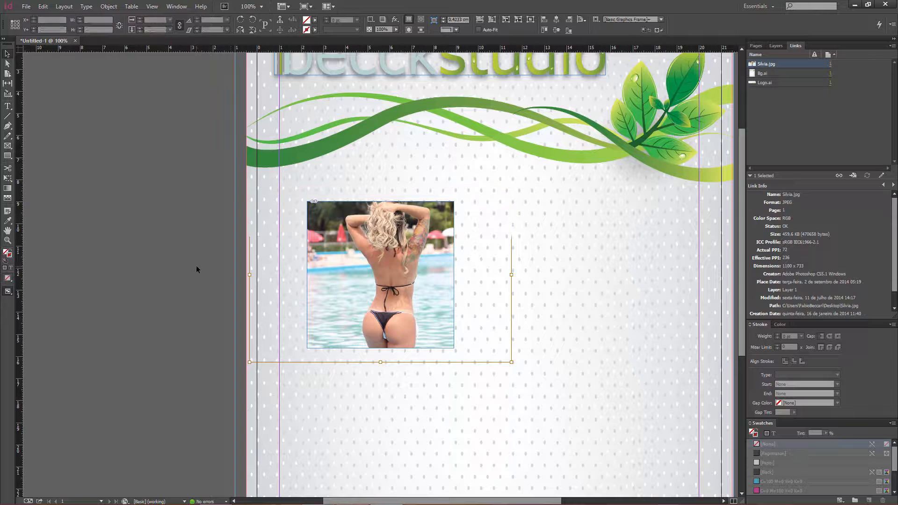
Step: Delete the framed photo and undo back to the empty frame with the photo loaded for placing
{"action": "left_click", "coordinate": [331, 276]}
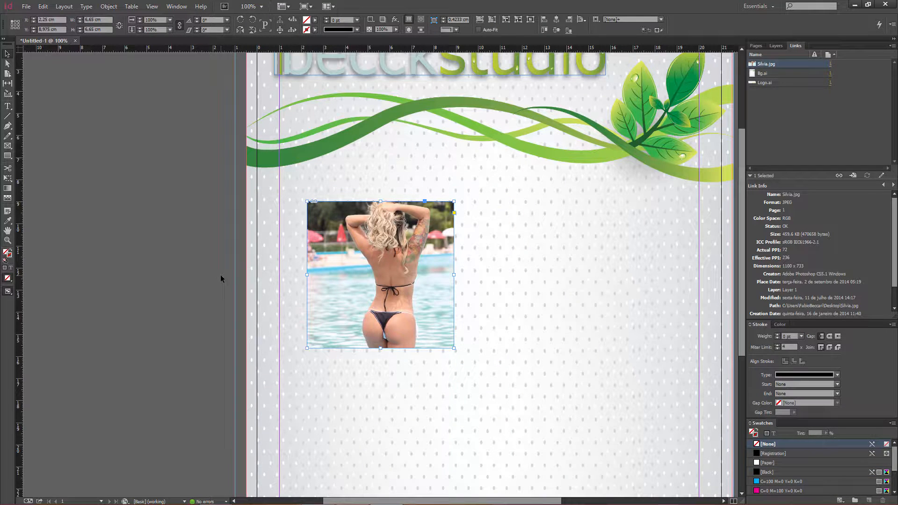
{"action": "key", "text": "Delete"}
{"action": "key", "text": "ctrl+z"}
{"action": "key", "text": "ctrl+z"}
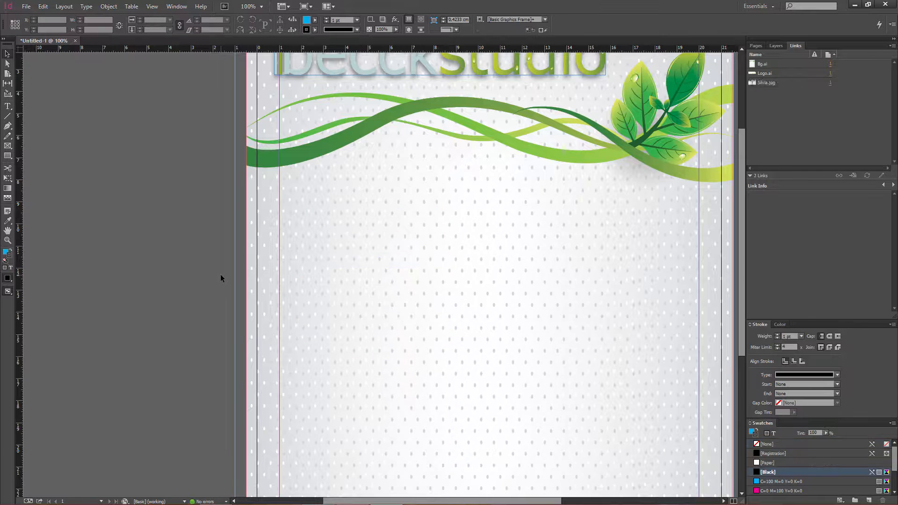
{"action": "key", "text": "ctrl+z"}
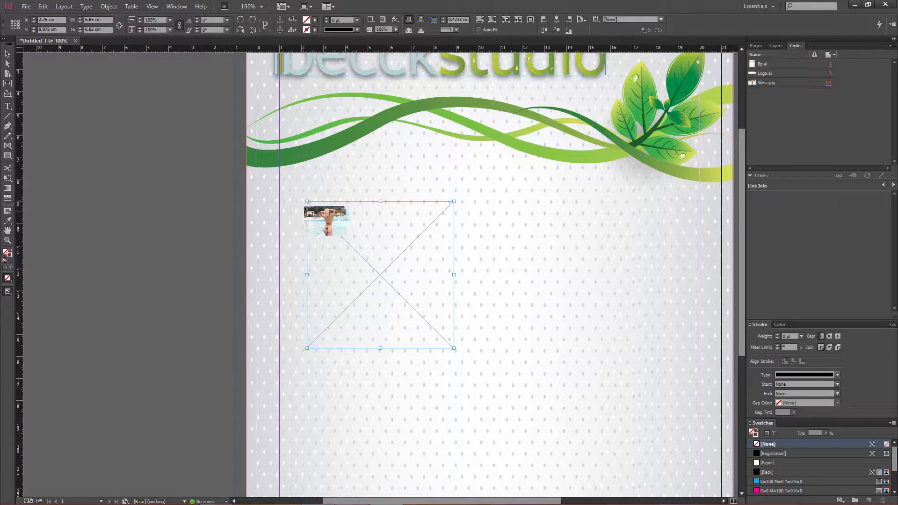
Step: Place the loaded photo as a separate object about 6.6 × 4.4 cm over the empty frame, and undo that placement to reload it
{"action": "left_click_drag", "start_coordinate": [307, 202], "coordinate": [353, 347]}
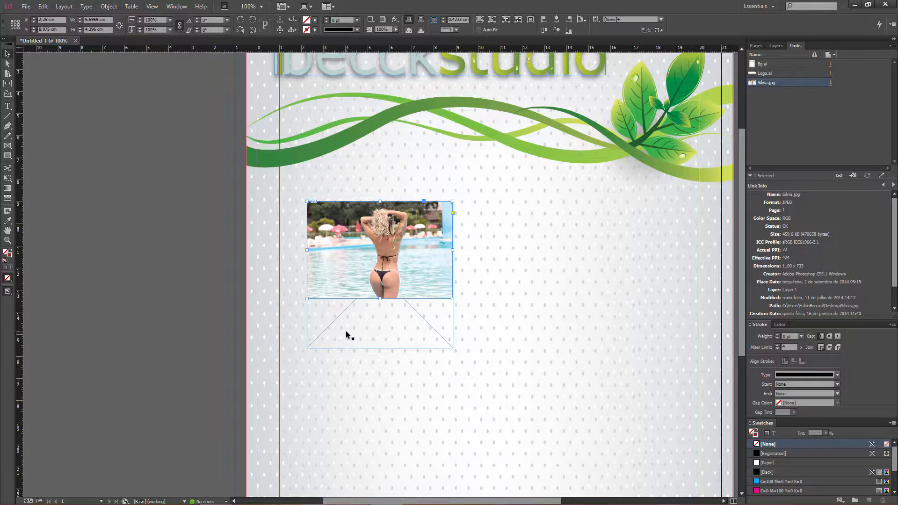
{"action": "key", "text": "ctrl+z"}
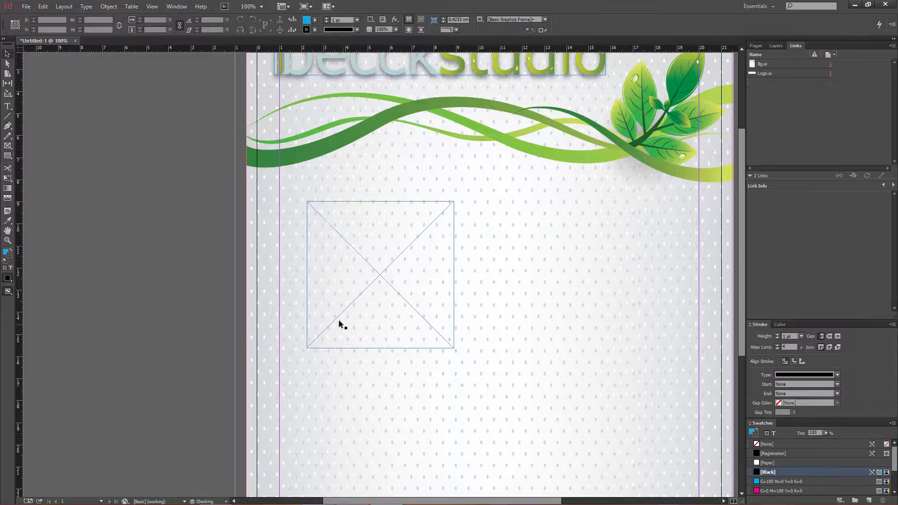
{"action": "key", "text": "ctrl+shift+z"}
{"action": "key", "text": "ctrl+shift+z"}
{"action": "key", "text": "ctrl+z"}
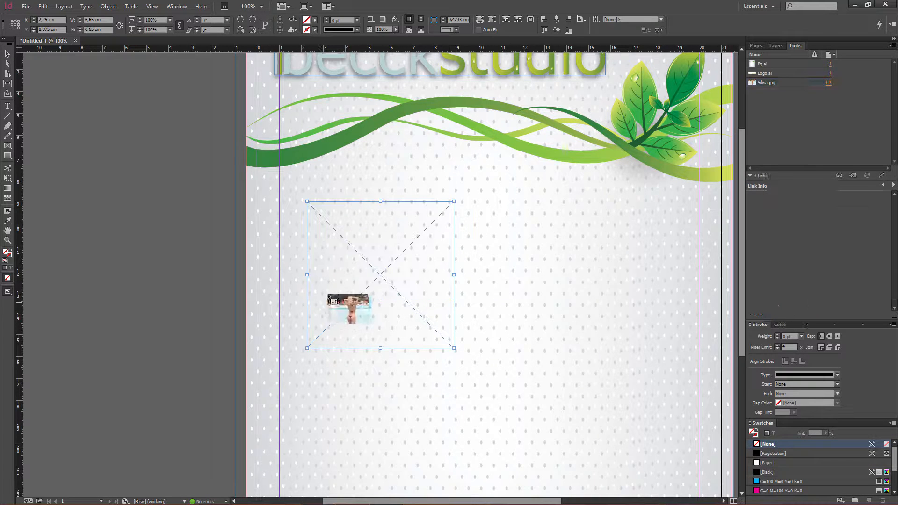
Step: Place the loaded photo into the empty square frame, and delete the frame together with its photo
{"action": "left_click", "coordinate": [340, 246]}
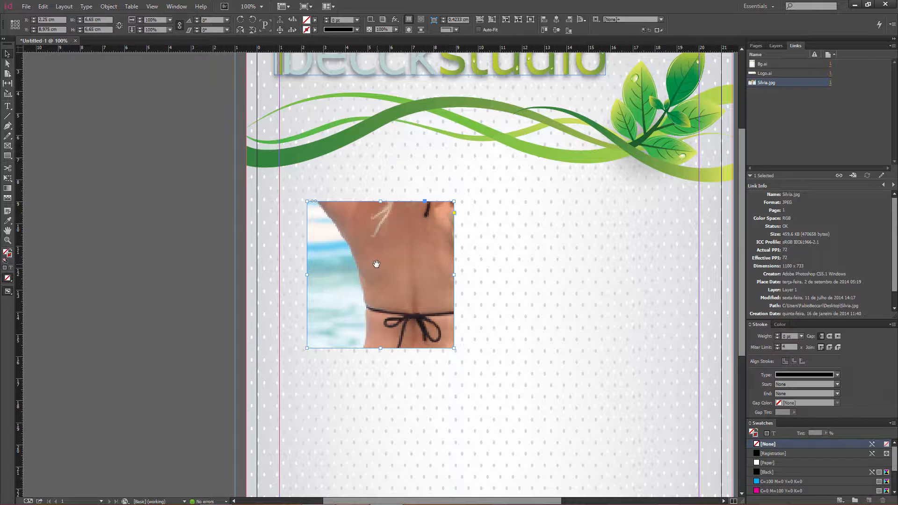
{"action": "key", "text": "Delete"}
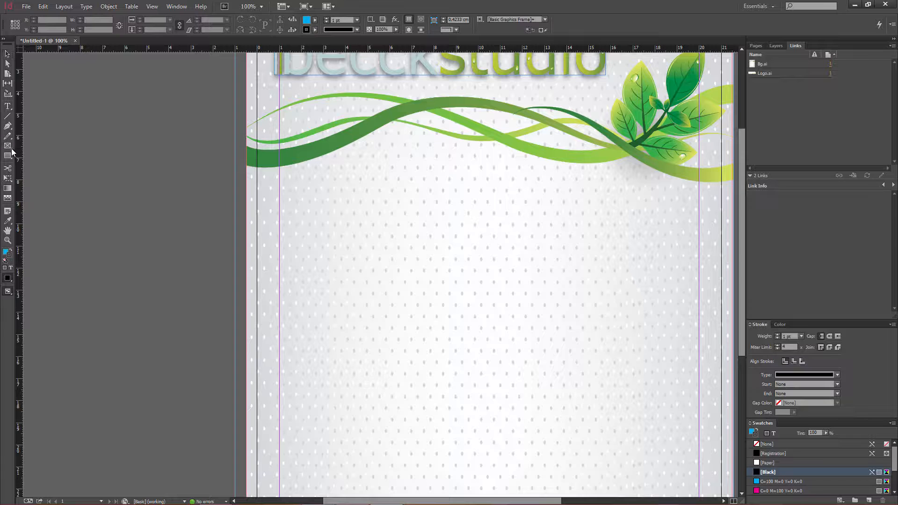
Step: Draw a grid of empty rectangular frames, six columns by three rows, about 15.7 × 13.05 cm overall, below the header waves
{"action": "left_click_drag", "start_coordinate": [7, 146], "coordinate": [37, 153]}
{"action": "left_click_drag", "start_coordinate": [447, 313], "coordinate": [411, 243]}
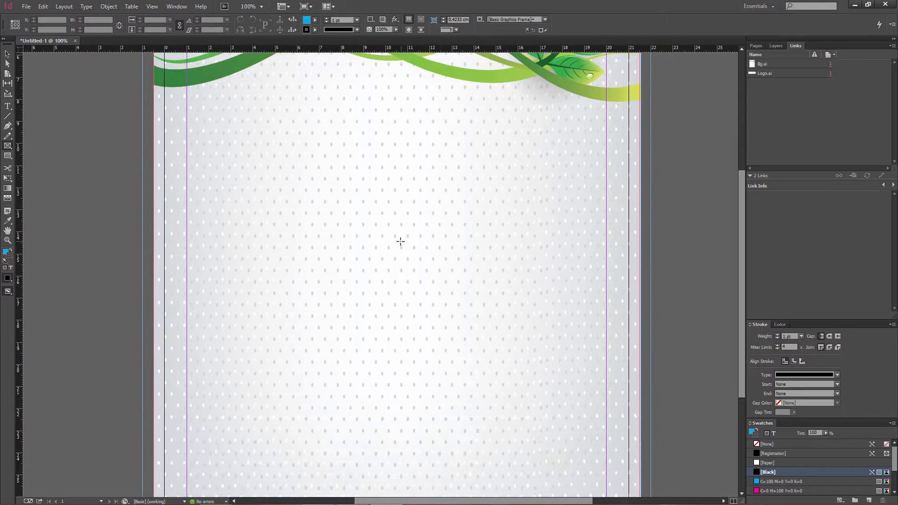
{"action": "left_click_drag", "start_coordinate": [241, 138], "coordinate": [378, 272]}
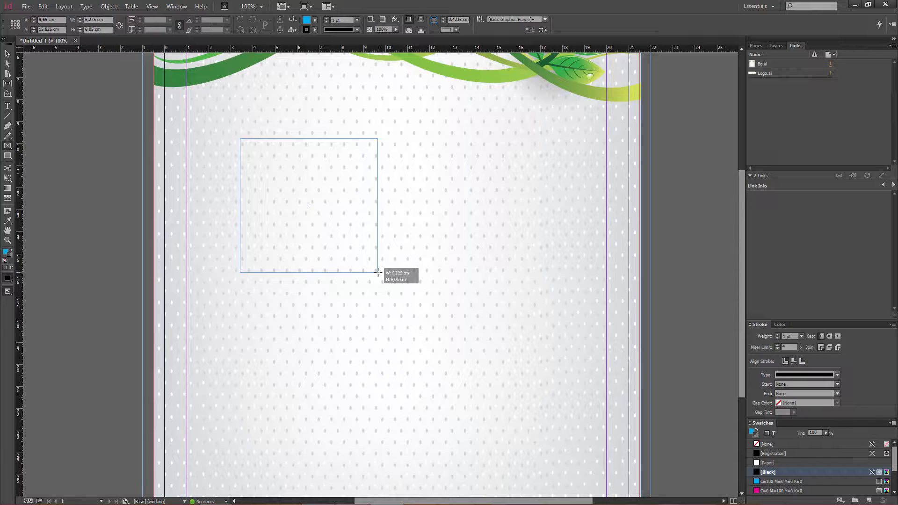
{"action": "key", "text": "Up"}
{"action": "left_click_drag", "start_coordinate": [378, 272], "coordinate": [587, 427]}
{"action": "key", "text": "Up"}
{"action": "key", "text": "Right"}
{"action": "key", "text": "Right"}
{"action": "key", "text": "Right"}
{"action": "key", "text": "Right"}
{"action": "key", "text": "Right"}
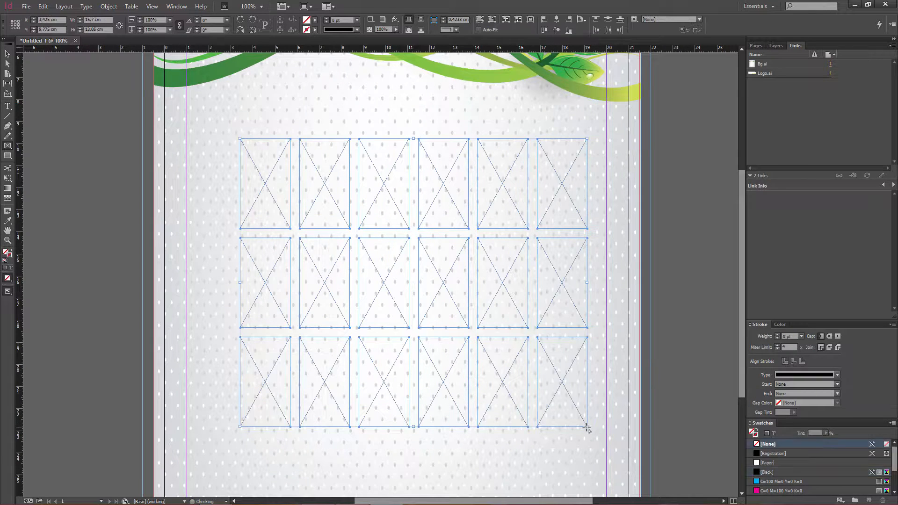
Step: Undo the rectangular frame grid, draw a single circular frame about 7.3 cm across below the header waves, and undo it
{"action": "key", "text": "ctrl+z"}
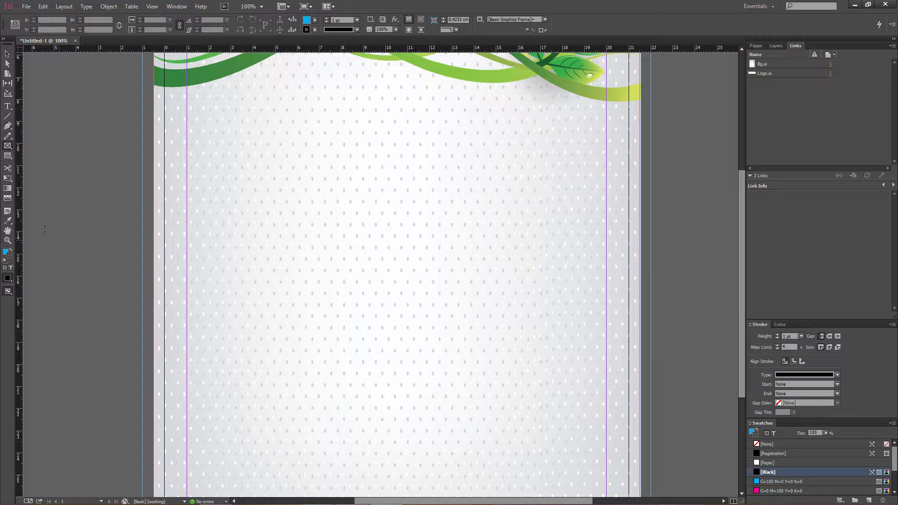
{"action": "left_click", "coordinate": [10, 145]}
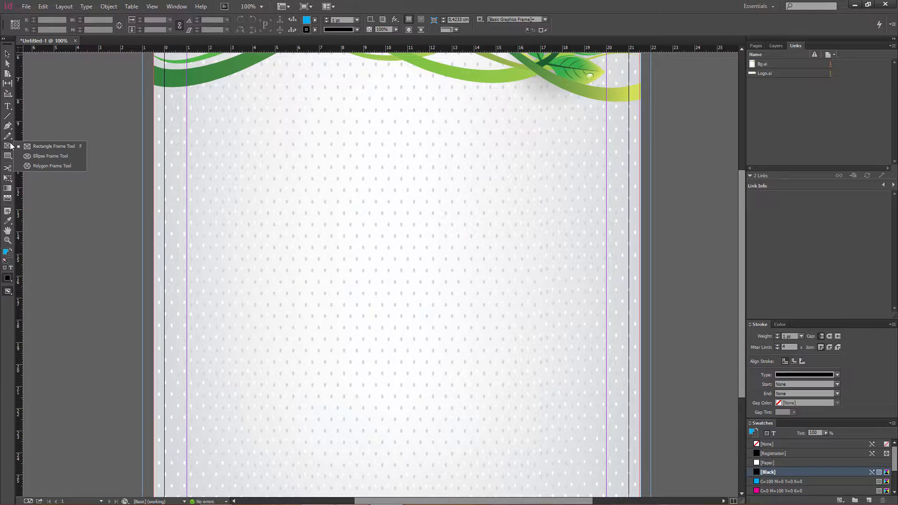
{"action": "left_click", "coordinate": [51, 157]}
{"action": "left_click_drag", "start_coordinate": [335, 205], "coordinate": [496, 367]}
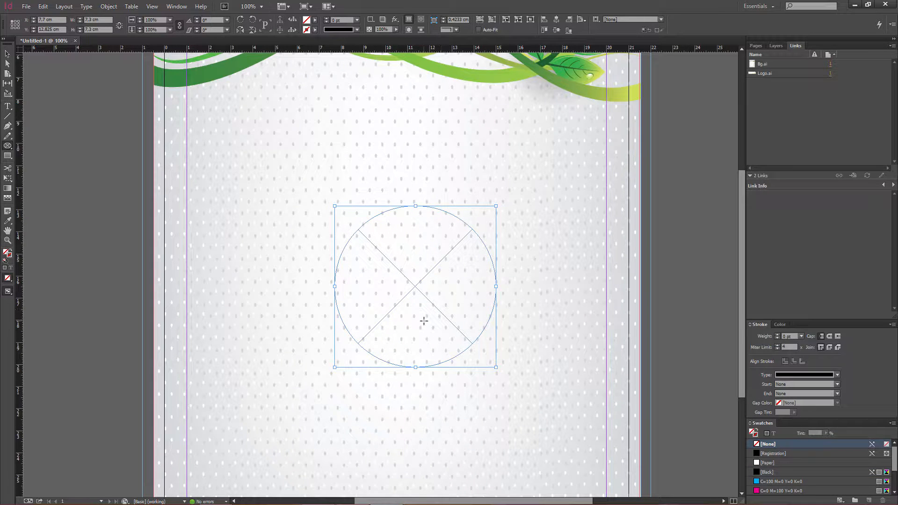
{"action": "key", "text": "ctrl+z"}
Step: Draw a grid of empty elliptical frames, five columns by six rows, below the header waves, and undo it
{"action": "mouse_move", "coordinate": [239, 202]}
{"action": "left_mouse_down"}
{"action": "mouse_move", "coordinate": [383, 335]}
{"action": "mouse_move", "coordinate": [400, 360]}
{"action": "mouse_move", "coordinate": [399, 425]}
{"action": "mouse_move", "coordinate": [532, 466]}
{"action": "mouse_move", "coordinate": [452, 458]}
{"action": "mouse_move", "coordinate": [470, 457]}
{"action": "left_mouse_up"}
{"action": "key", "text": "Up"}
{"action": "key", "text": "Up"}
{"action": "key", "text": "Up"}
{"action": "key", "text": "Up"}
{"action": "key", "text": "Right"}
{"action": "key", "text": "Right"}
{"action": "key", "text": "Right"}
{"action": "key", "text": "Right"}
{"action": "key", "text": "Up"}
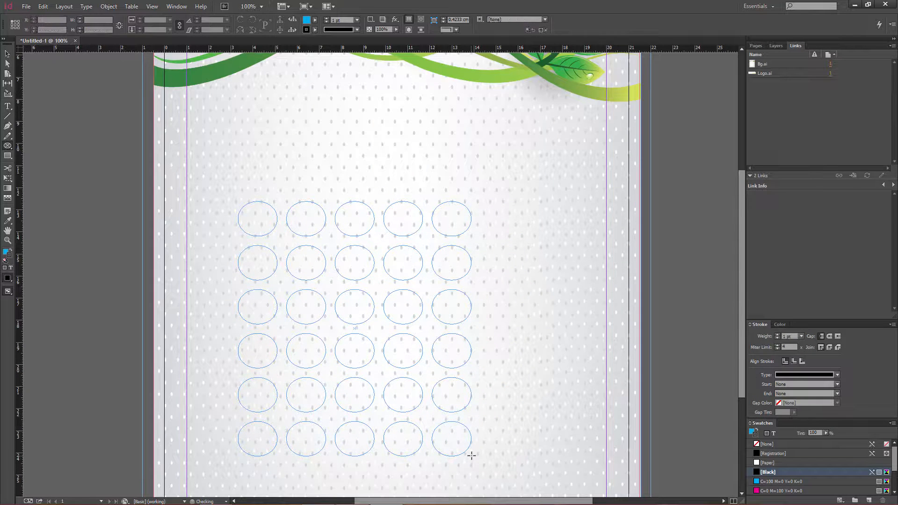
{"action": "key", "text": "ctrl+z"}
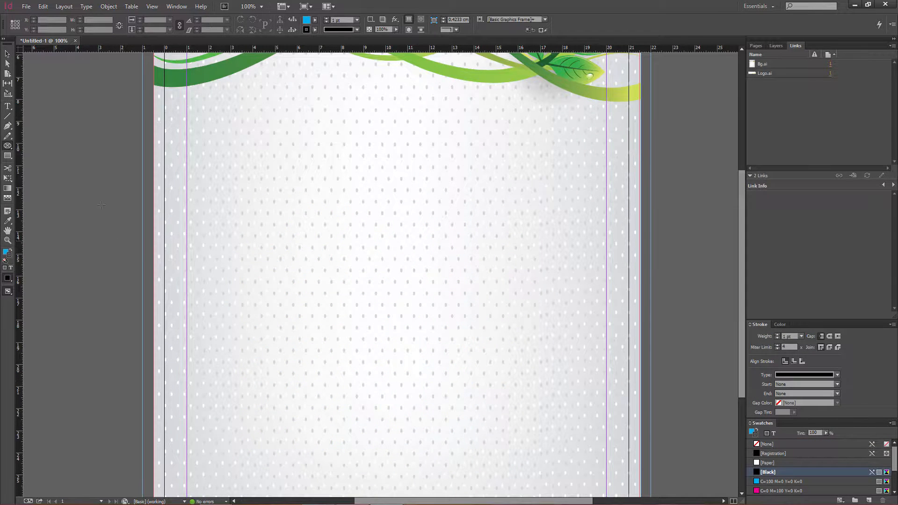
Step: Draw a grid of empty hexagonal frames, two columns by three rows, about 9.3 × 12.4 cm overall, below the header waves
{"action": "left_click", "coordinate": [14, 149]}
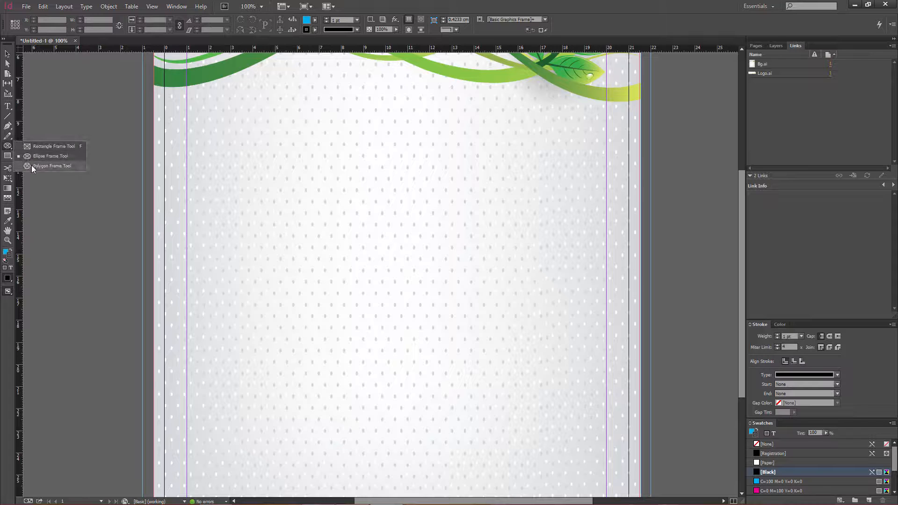
{"action": "left_click", "coordinate": [29, 166]}
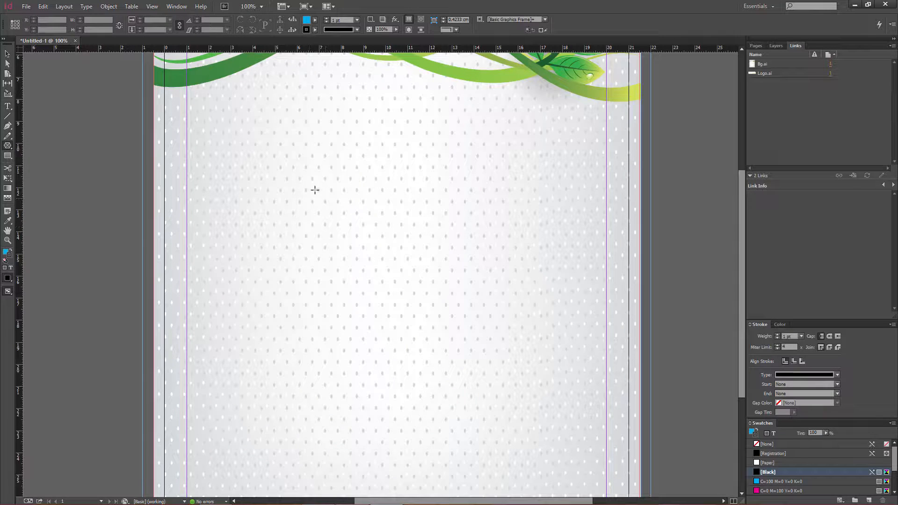
{"action": "left_click_drag", "start_coordinate": [289, 177], "coordinate": [516, 449]}
{"action": "key", "text": "Right"}
{"action": "key", "text": "Right"}
{"action": "key", "text": "Up"}
{"action": "key", "text": "Up"}
{"action": "key", "text": "Left"}
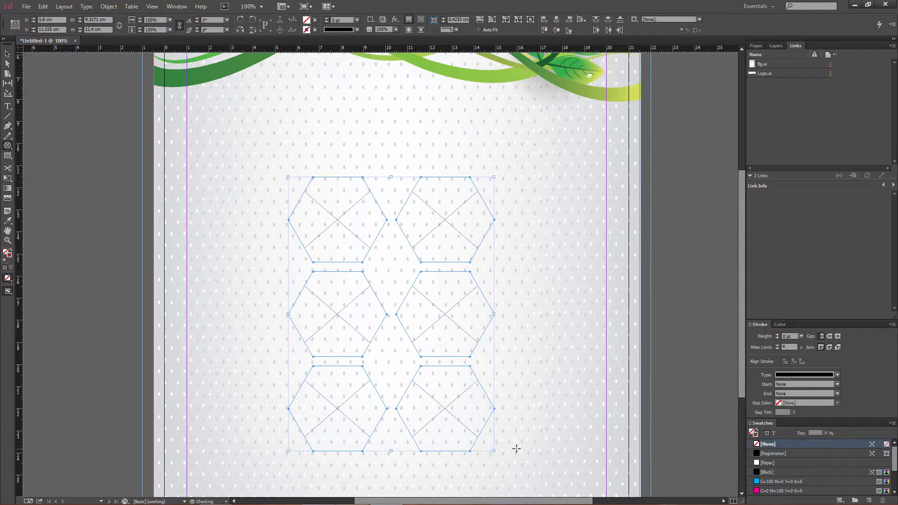
Step: Move the hexagonal frame grid up to about X 5.25 cm, Y 9.8 cm, and check that its frames can be selected individually
{"action": "left_click", "coordinate": [8, 54]}
{"action": "left_click_drag", "start_coordinate": [332, 221], "coordinate": [325, 183]}
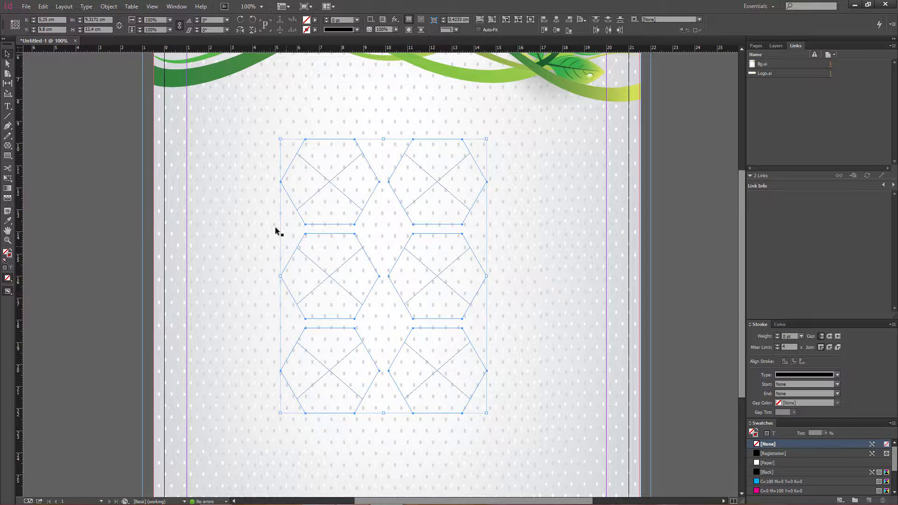
{"action": "left_click", "coordinate": [140, 217]}
{"action": "left_click", "coordinate": [338, 175]}
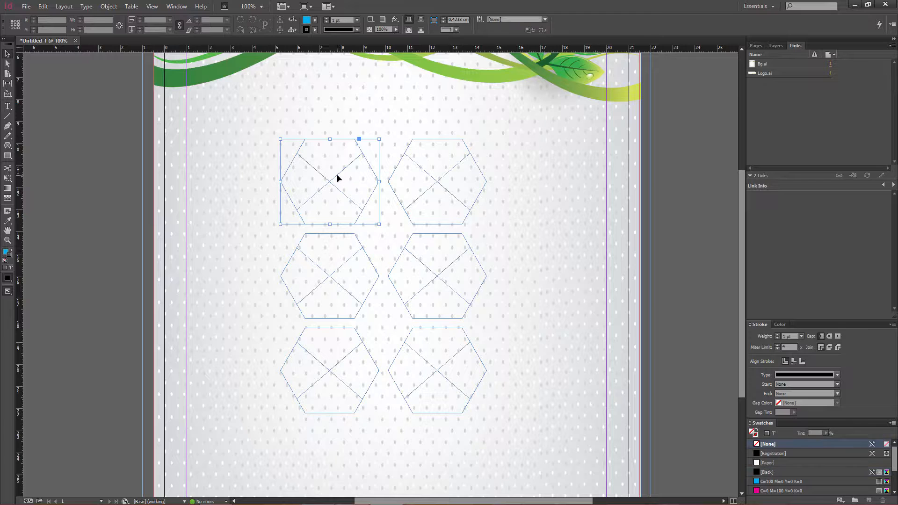
{"action": "left_click", "coordinate": [435, 179]}
{"action": "left_click", "coordinate": [340, 200]}
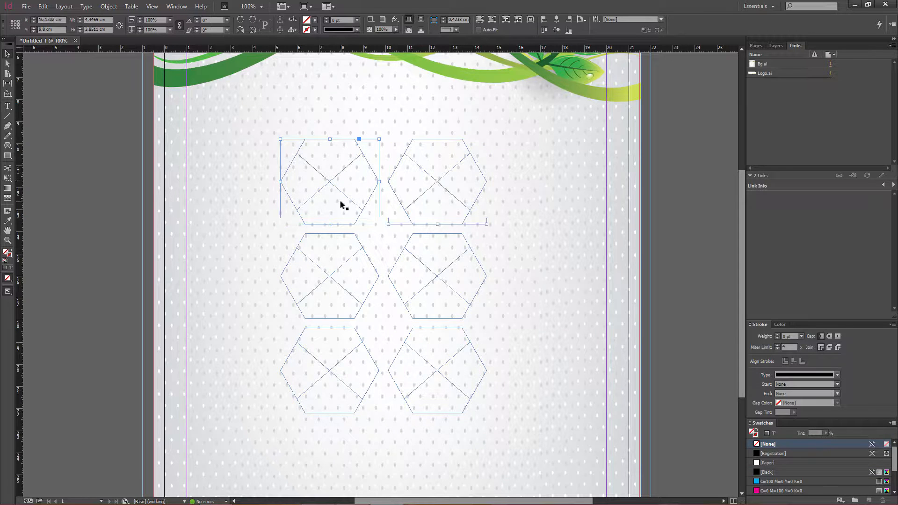
{"action": "left_click", "coordinate": [96, 177]}
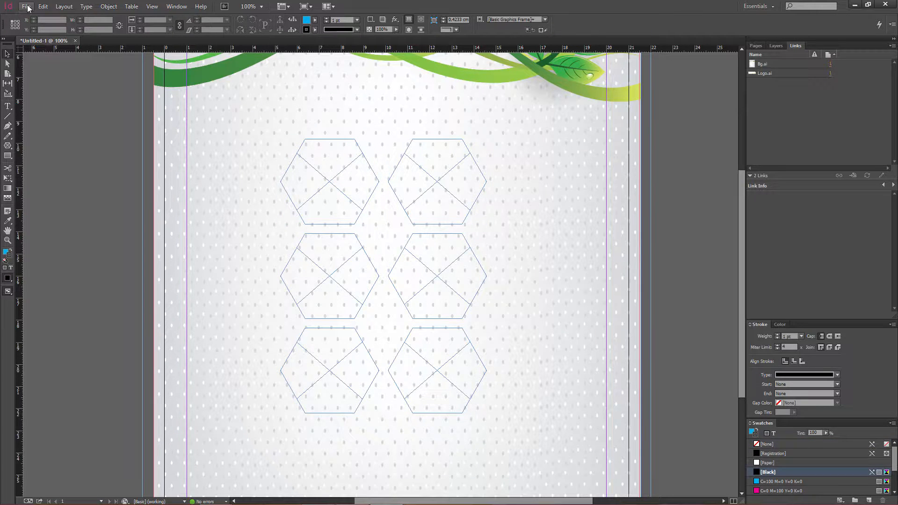
Step: Start placing images from the Imagens para tutoriais folder and select 2560x1600, bianca_26, Blend 1 and Blonde
{"action": "left_click", "coordinate": [26, 7]}
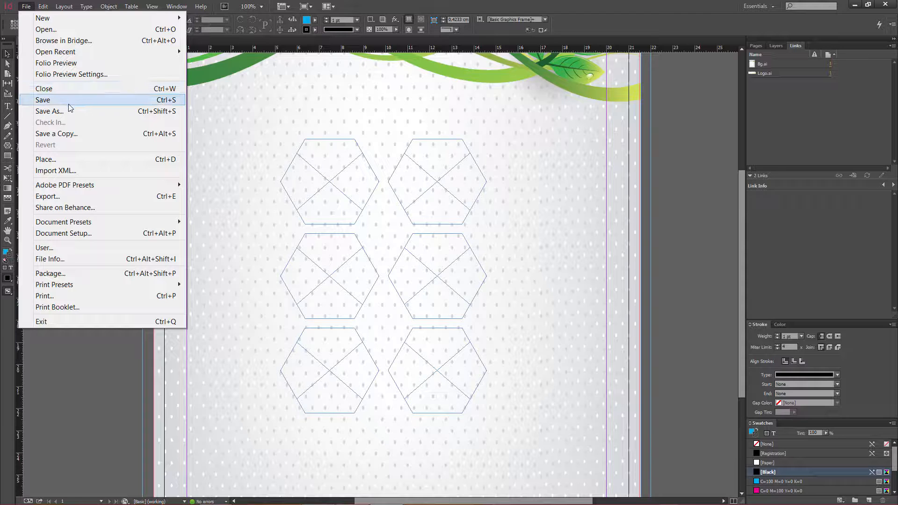
{"action": "left_click", "coordinate": [46, 159]}
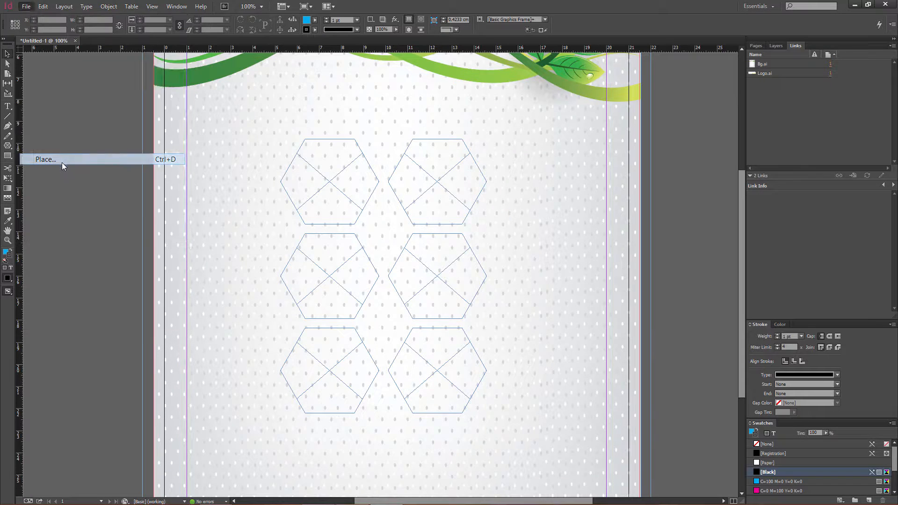
{"action": "left_click", "coordinate": [116, 176]}
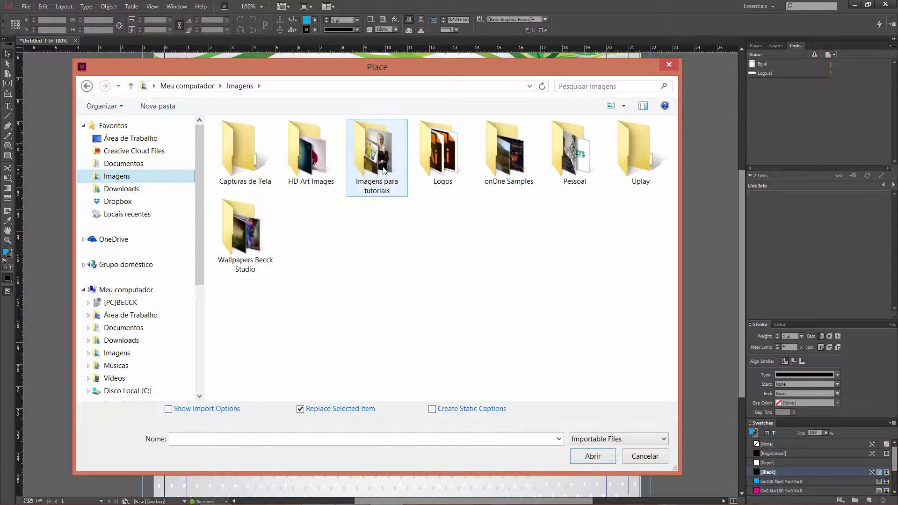
{"action": "double_click", "coordinate": [374, 155]}
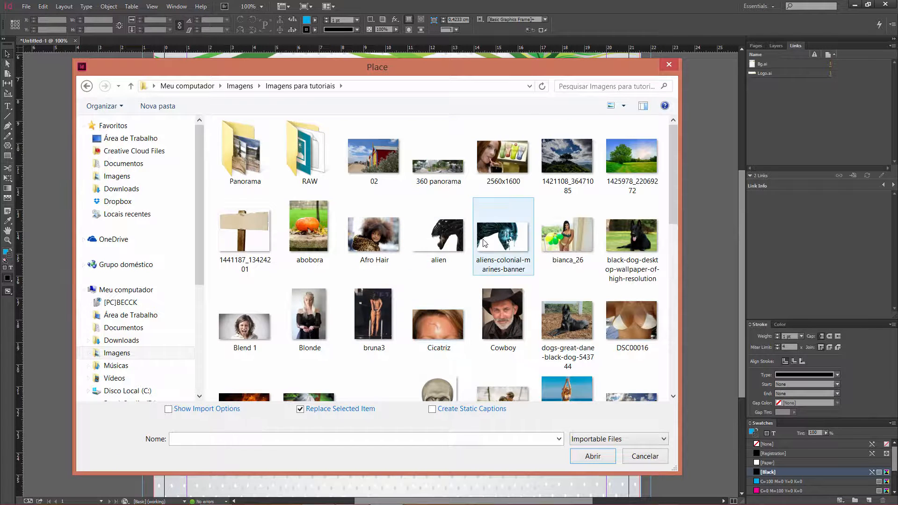
{"action": "left_click", "coordinate": [498, 162]}
{"action": "left_click", "coordinate": [569, 241], "text": "ctrl"}
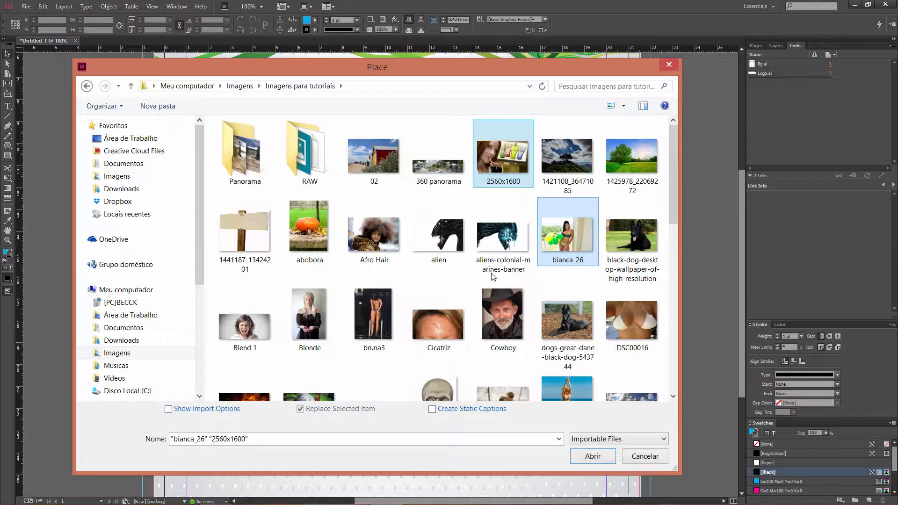
{"action": "left_click", "coordinate": [242, 326], "text": "ctrl"}
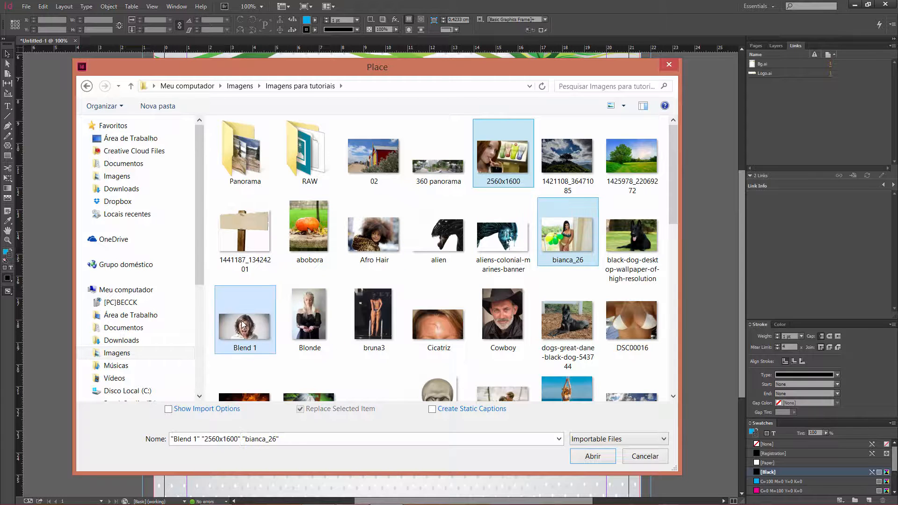
{"action": "left_click", "coordinate": [307, 323], "text": "ctrl"}
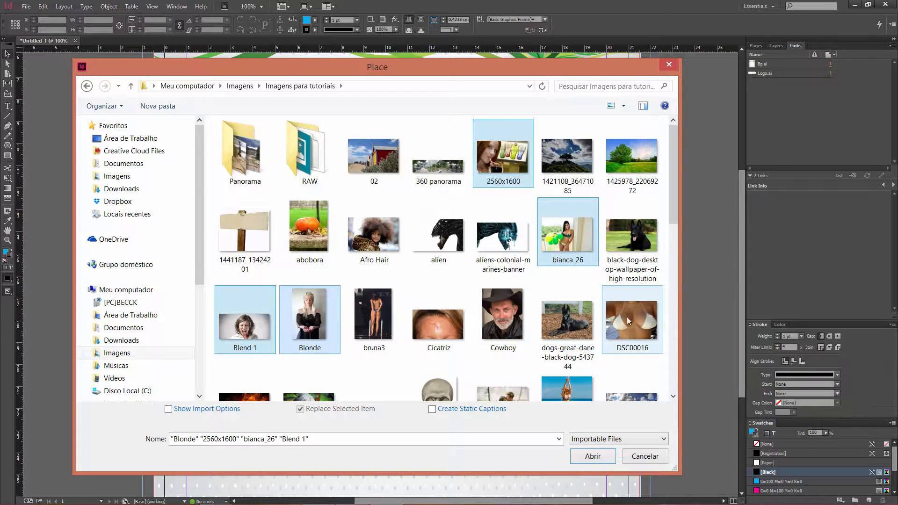
Step: Add Inner-Thigh-Exercises and marquinha-de-biquini to the selection and load all six images for placing
{"action": "left_click_drag", "start_coordinate": [675, 215], "coordinate": [672, 258]}
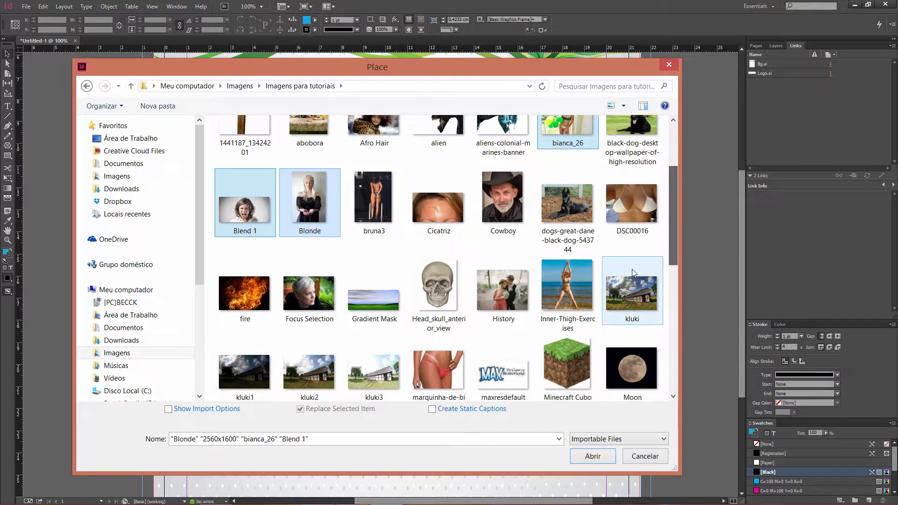
{"action": "left_click", "coordinate": [578, 280], "text": "ctrl"}
{"action": "left_click", "coordinate": [447, 368], "text": "ctrl"}
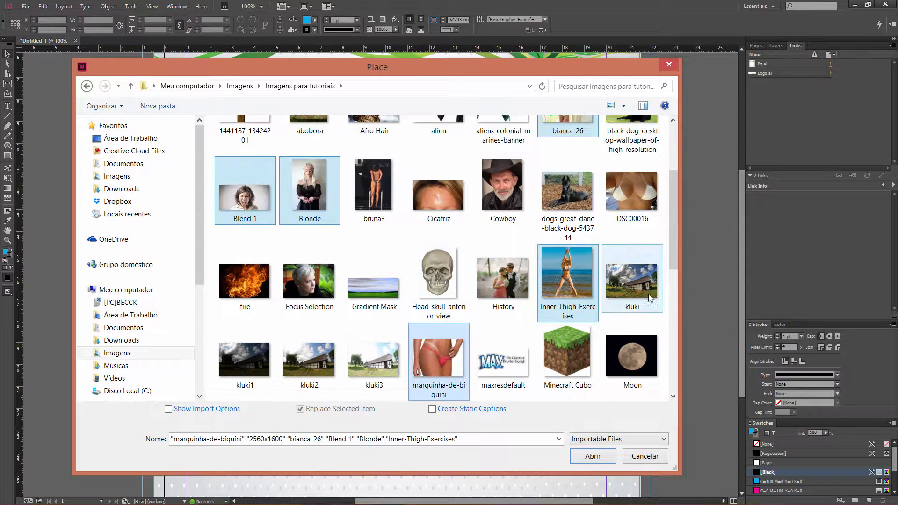
{"action": "mouse_move", "coordinate": [676, 251]}
{"action": "left_mouse_down"}
{"action": "mouse_move", "coordinate": [680, 207]}
{"action": "mouse_move", "coordinate": [677, 264]}
{"action": "left_mouse_up"}
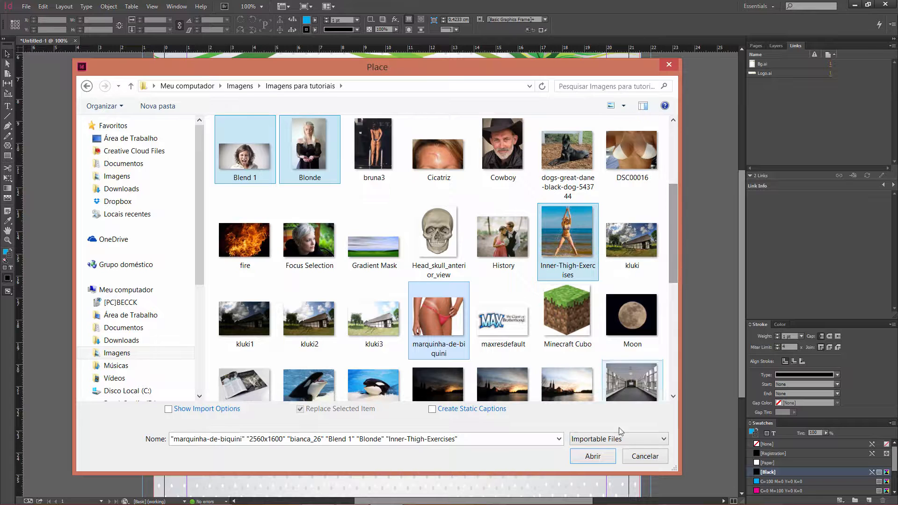
{"action": "left_click", "coordinate": [592, 456]}
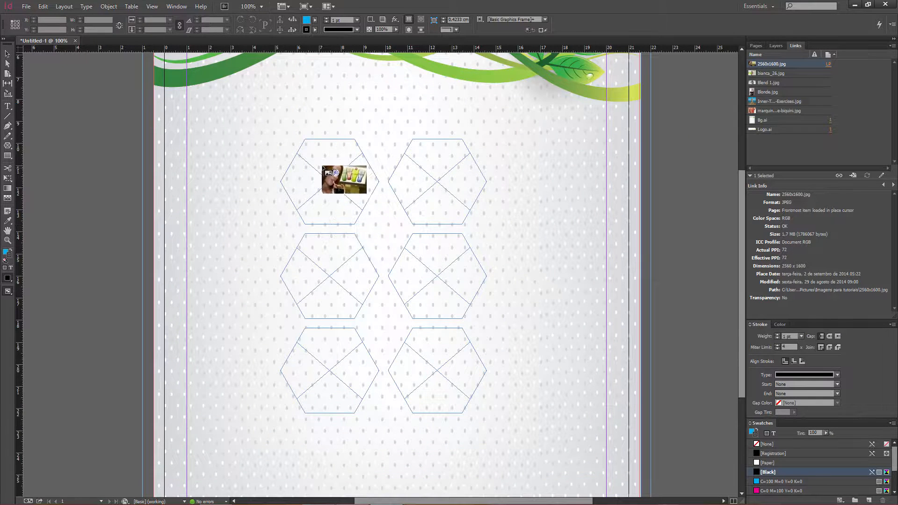
Step: Fill the hexagonal frames row by row with 2560x1600, Blend 1, Blonde, Inner-Thigh-Exercises, bianca_26 and marquinha-de-biquini, one photo per frame
{"action": "left_click", "coordinate": [322, 172]}
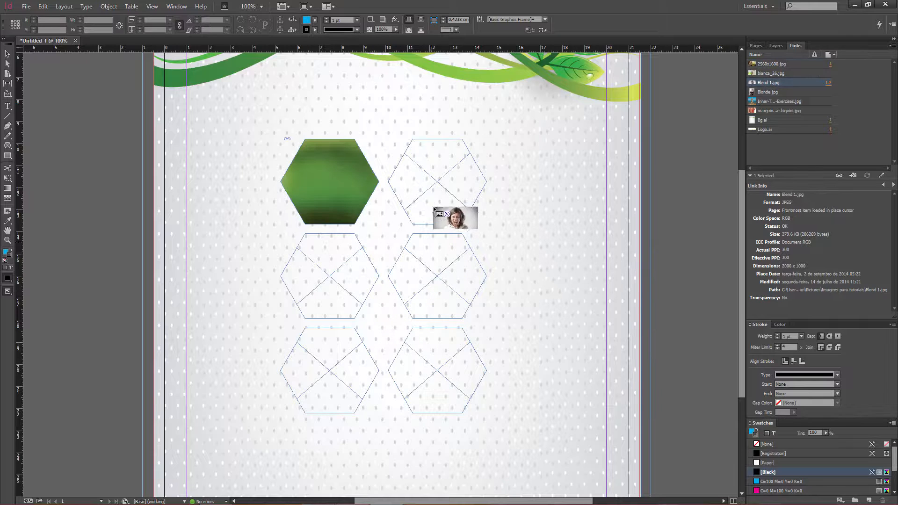
{"action": "left_click", "coordinate": [432, 179]}
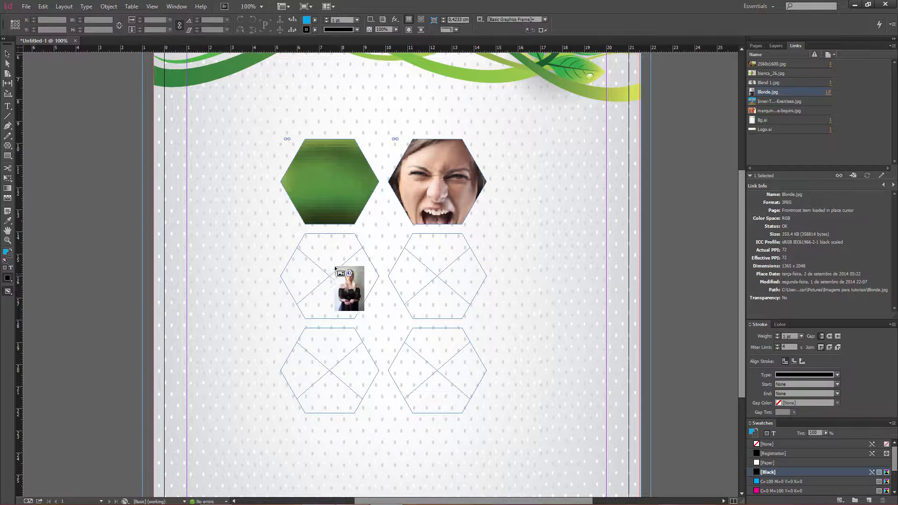
{"action": "left_click", "coordinate": [331, 285]}
{"action": "left_click", "coordinate": [426, 272]}
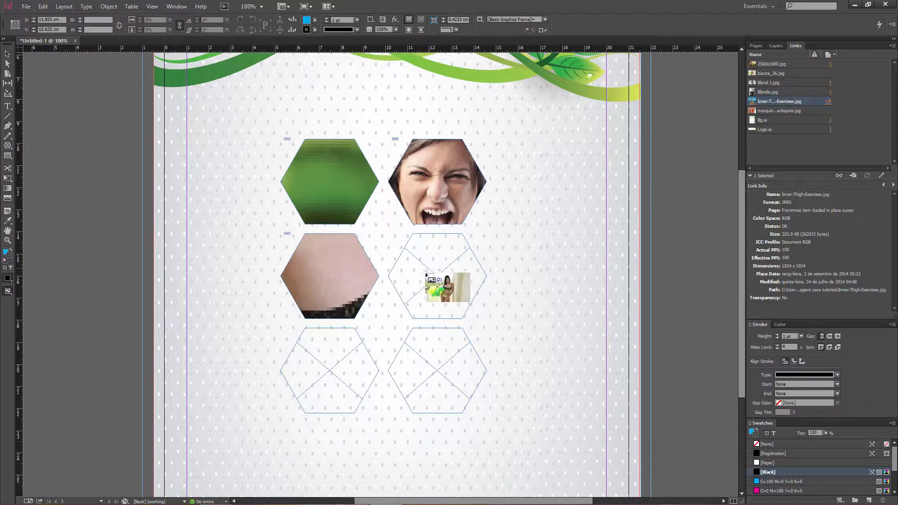
{"action": "left_click", "coordinate": [314, 358]}
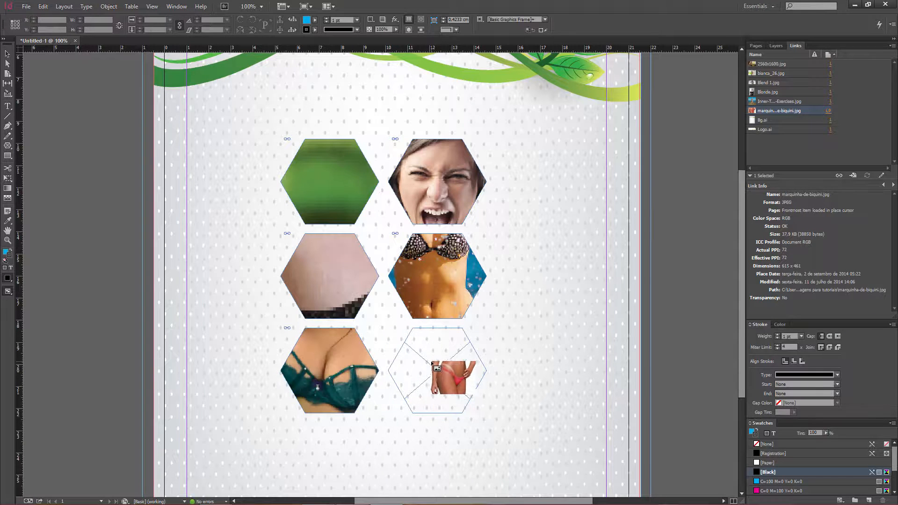
{"action": "left_click", "coordinate": [440, 365]}
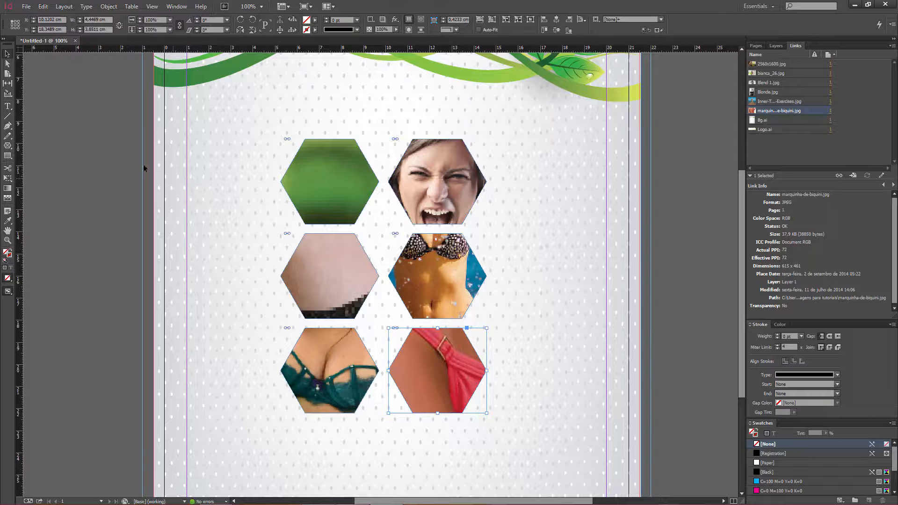
Step: Examine how far the 2560x1600 photo extends beyond the first hexagonal frame, selecting the content and the frame in turn
{"action": "left_click", "coordinate": [312, 189]}
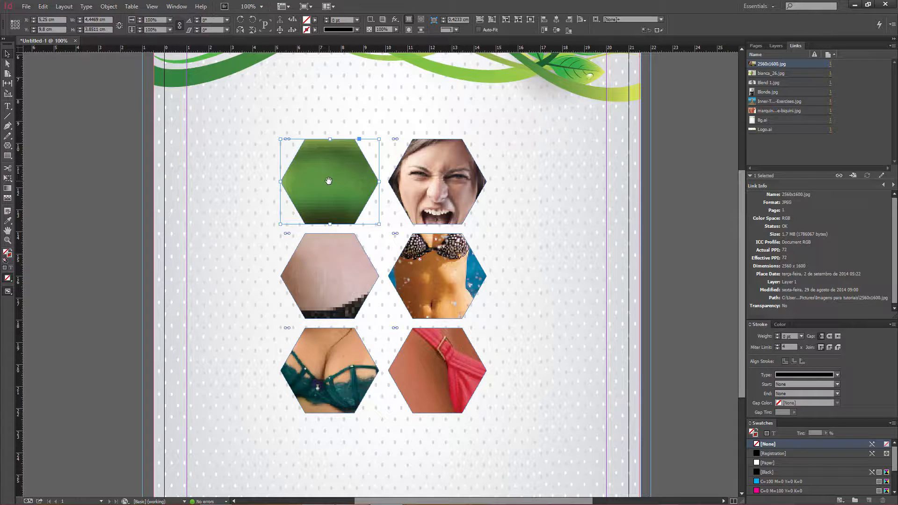
{"action": "key", "text": "ctrl+shift+a"}
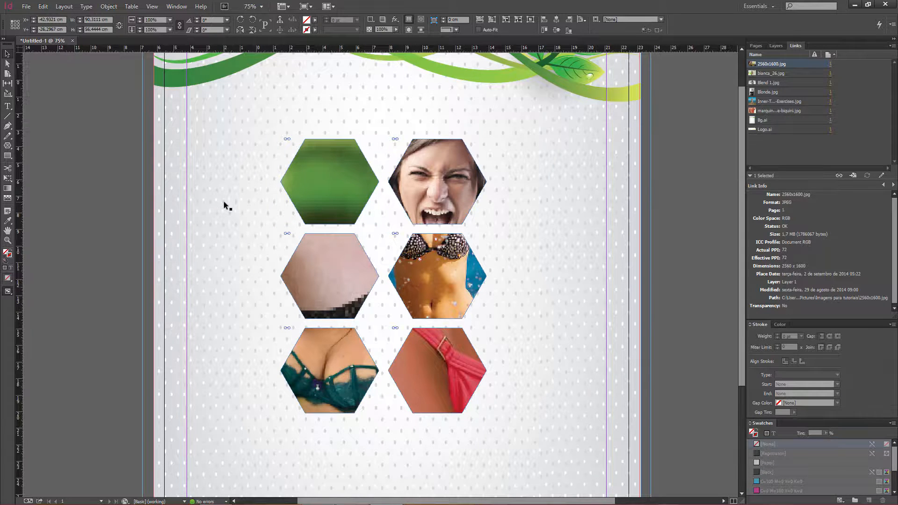
{"action": "key", "text": "ctrl+minus"}
{"action": "key", "text": "ctrl+minus"}
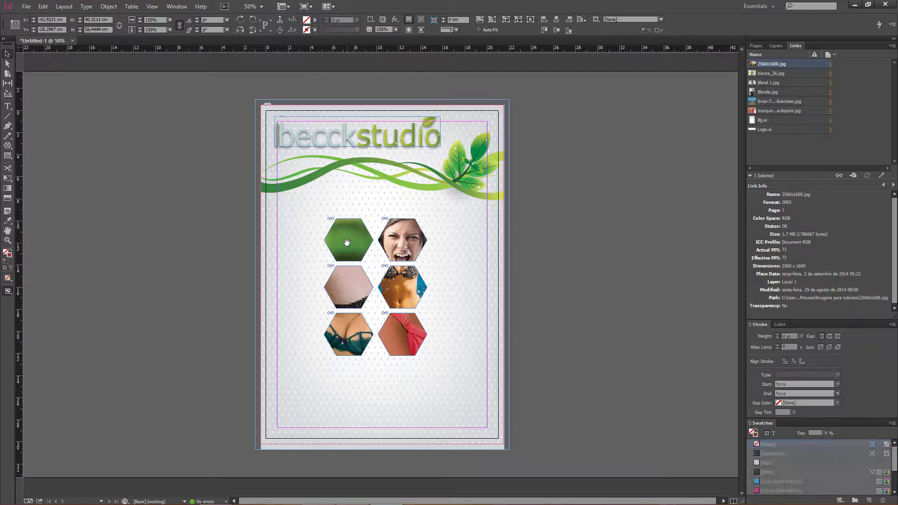
{"action": "left_click", "coordinate": [161, 212]}
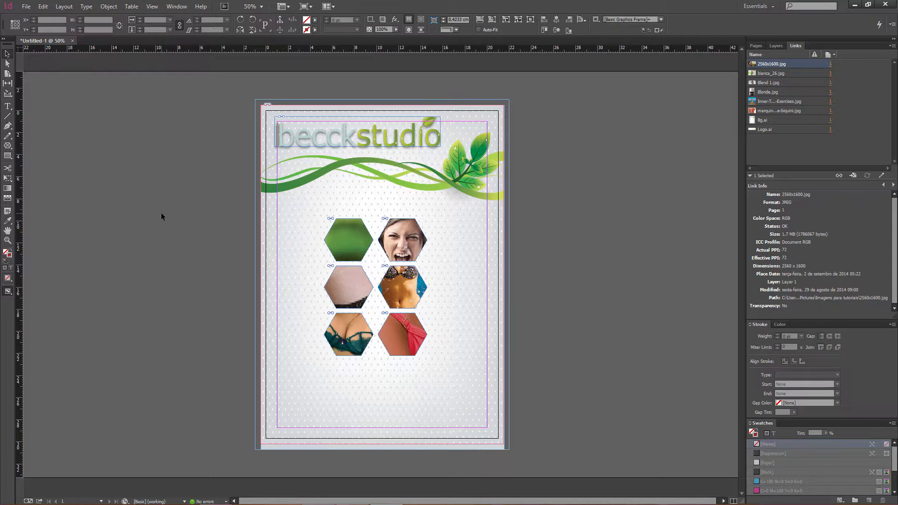
{"action": "left_click", "coordinate": [356, 243]}
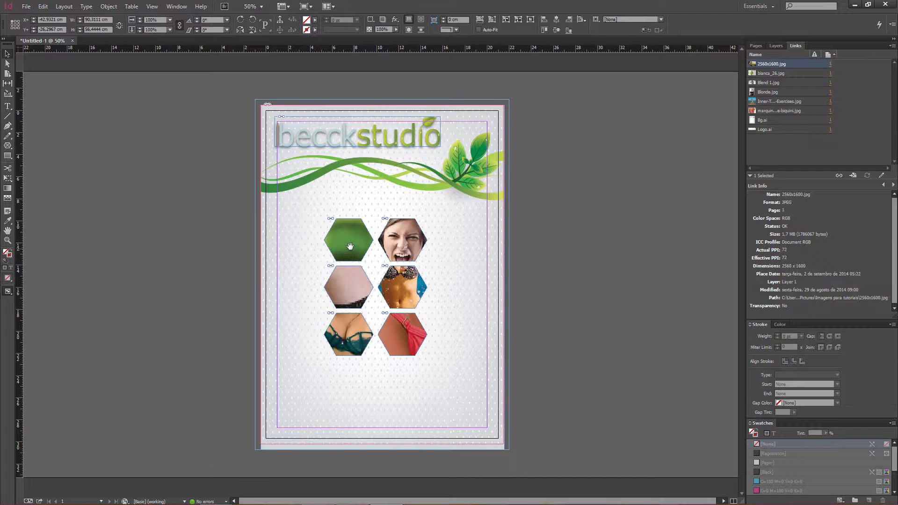
{"action": "left_click", "coordinate": [349, 244]}
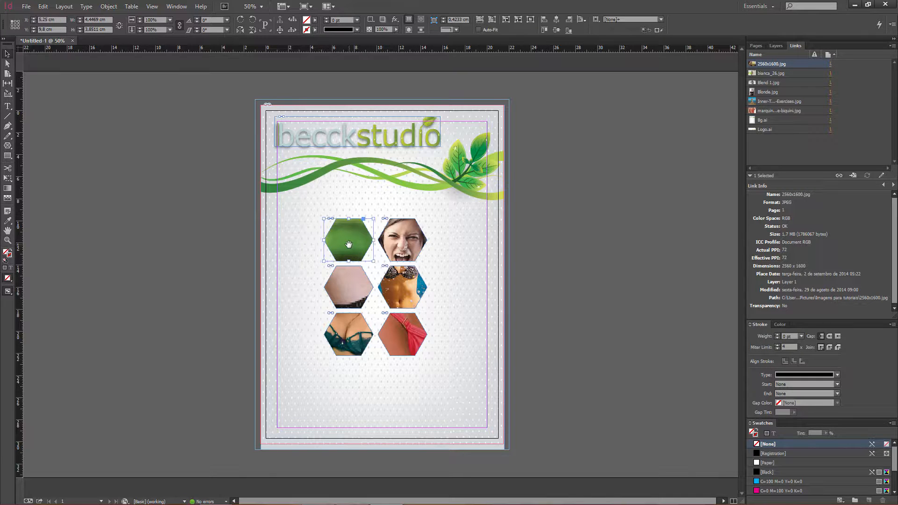
{"action": "left_click", "coordinate": [186, 224]}
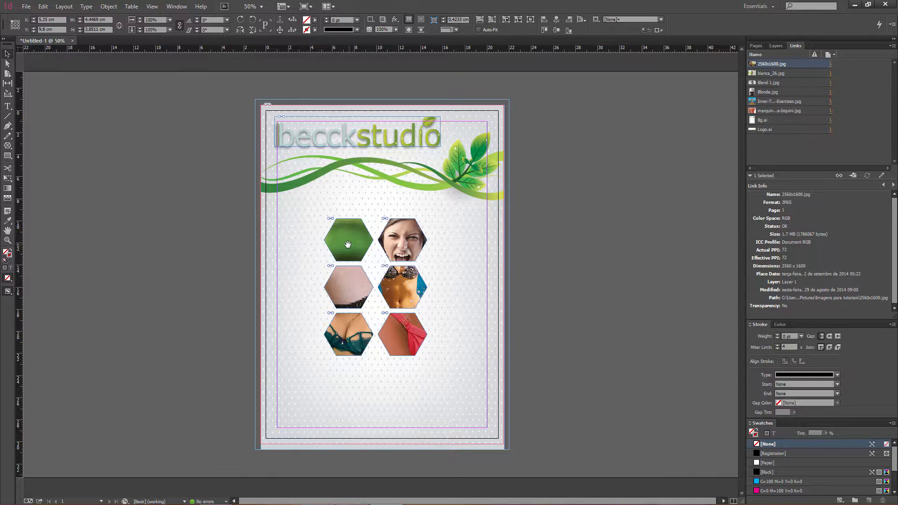
Step: Shrink the Blend 1 photo to about 48% and the 2560x1600 photo to about 8.5% inside their hexagonal frames
{"action": "left_click", "coordinate": [401, 242]}
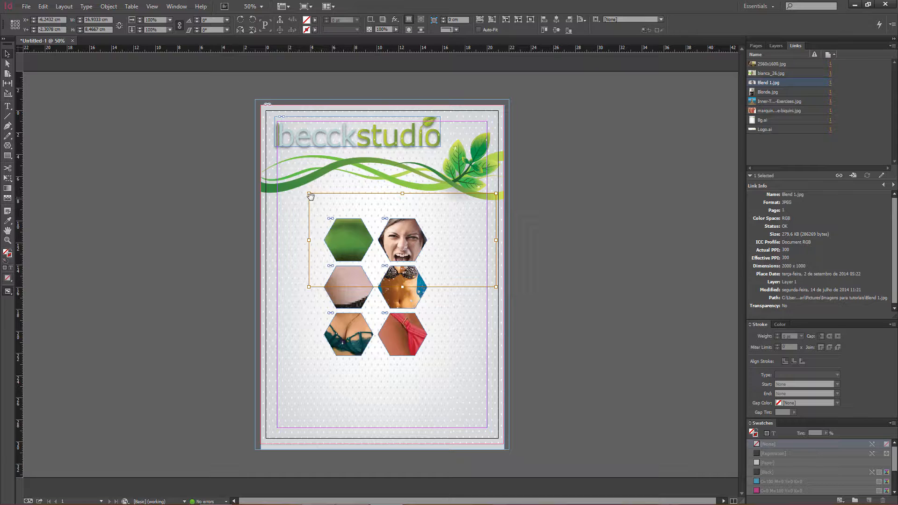
{"action": "left_click_drag", "start_coordinate": [309, 193], "coordinate": [356, 225]}
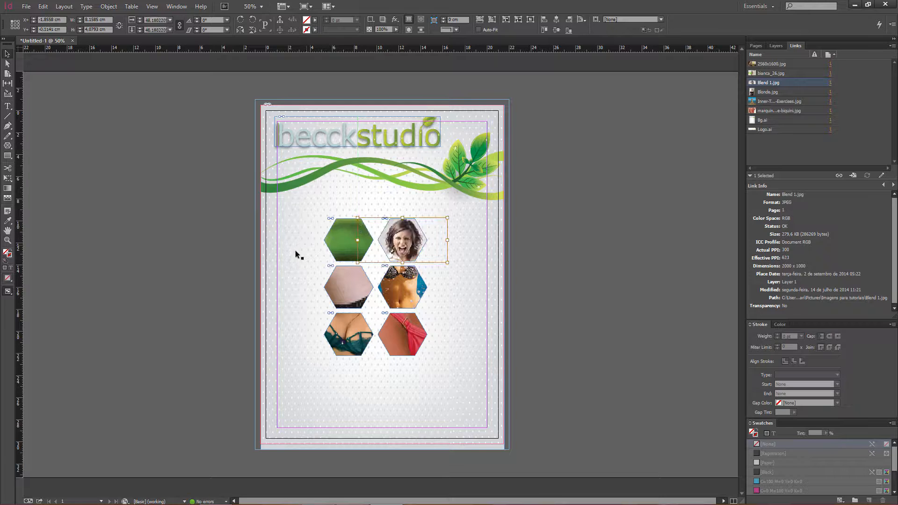
{"action": "left_click", "coordinate": [347, 242]}
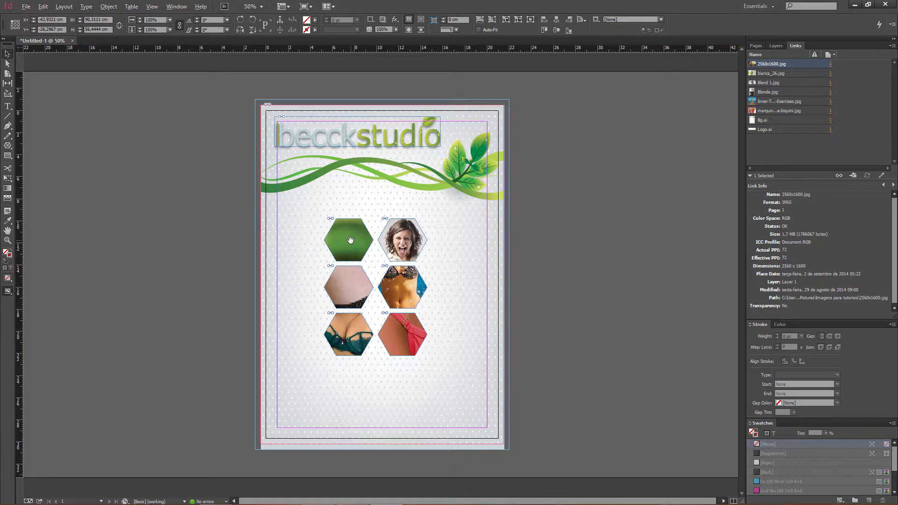
{"action": "scroll", "coordinate": [350, 241], "scroll_direction": "up", "scroll_amount": 5}
{"action": "key", "text": "ctrl+minus"}
{"action": "key", "text": "ctrl+minus"}
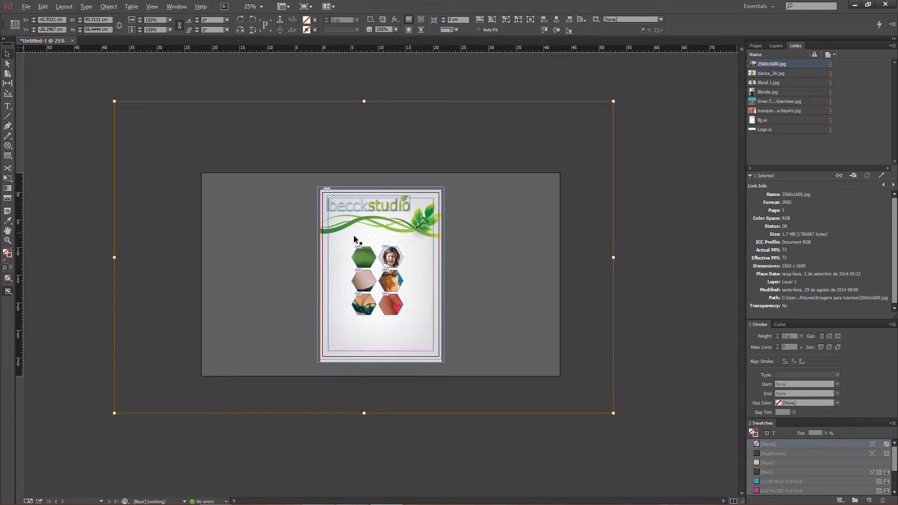
{"action": "left_click_drag", "start_coordinate": [613, 414], "coordinate": [386, 271]}
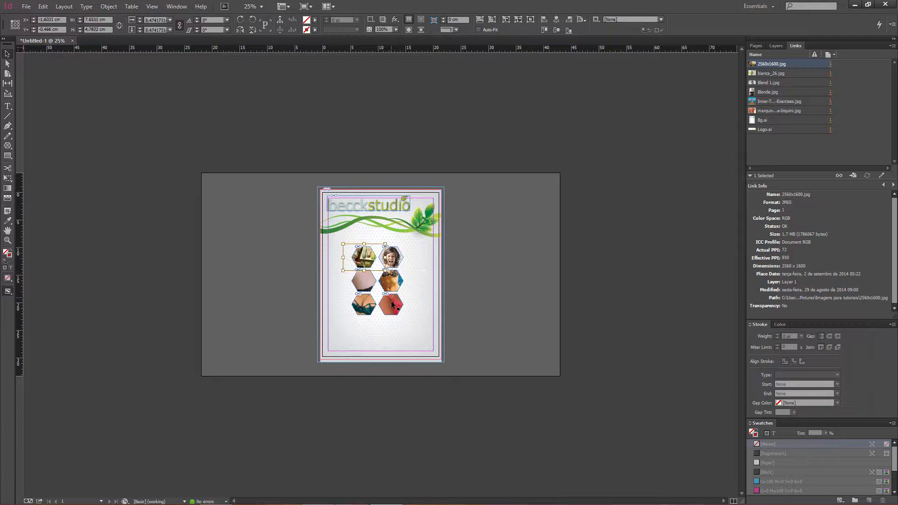
Step: Shrink the Blonde photo to about 7.1 by 10.7 cm and shift it down so the face fills its frame
{"action": "scroll", "coordinate": [389, 304], "scroll_direction": "up", "scroll_amount": 3}
{"action": "left_click_drag", "start_coordinate": [359, 395], "coordinate": [356, 299]}
{"action": "left_click", "coordinate": [330, 297]}
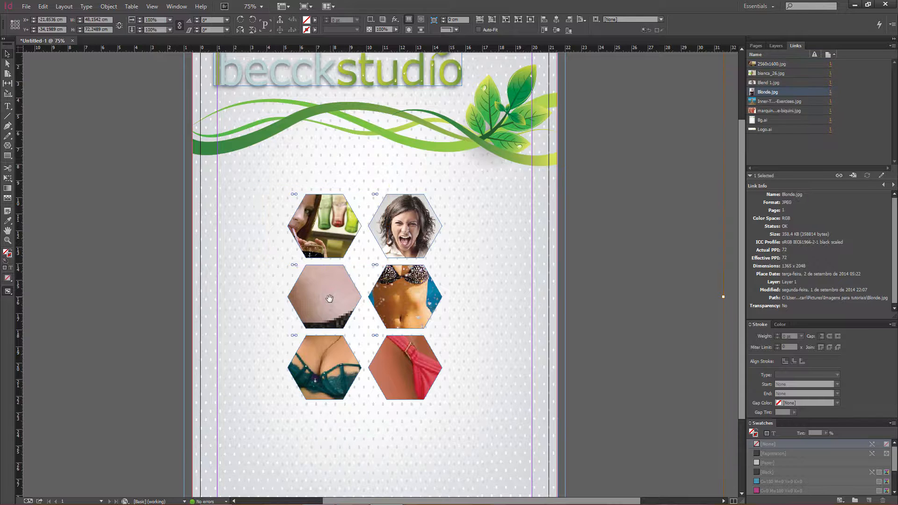
{"action": "scroll", "coordinate": [342, 296], "scroll_direction": "down", "scroll_amount": 4}
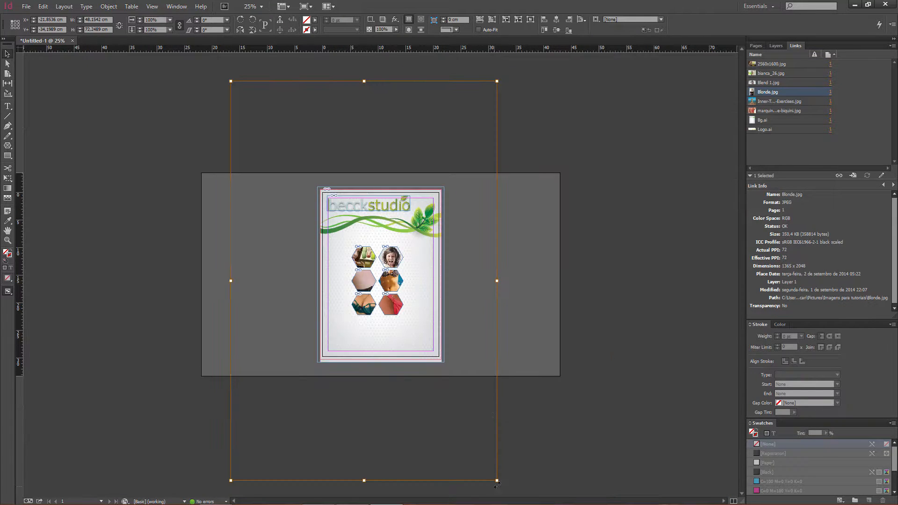
{"action": "left_click_drag", "start_coordinate": [497, 480], "coordinate": [377, 310]}
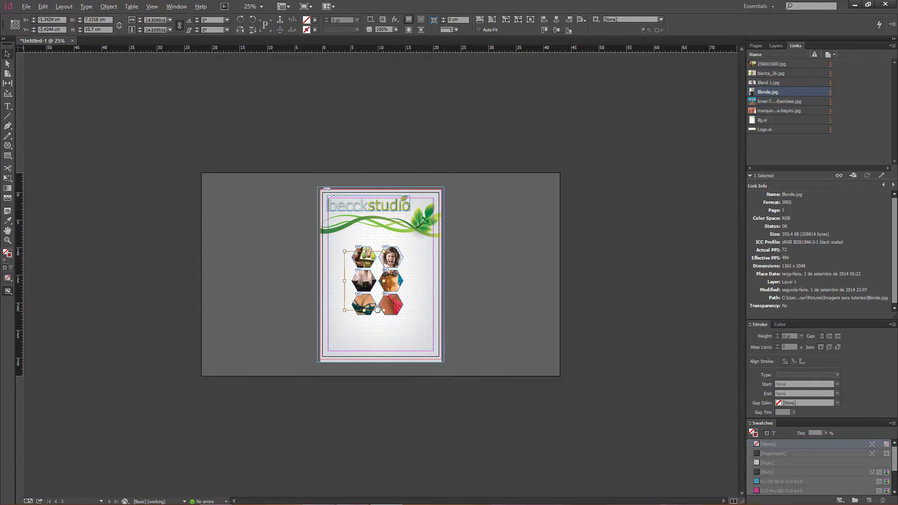
{"action": "left_click_drag", "start_coordinate": [365, 280], "coordinate": [367, 301]}
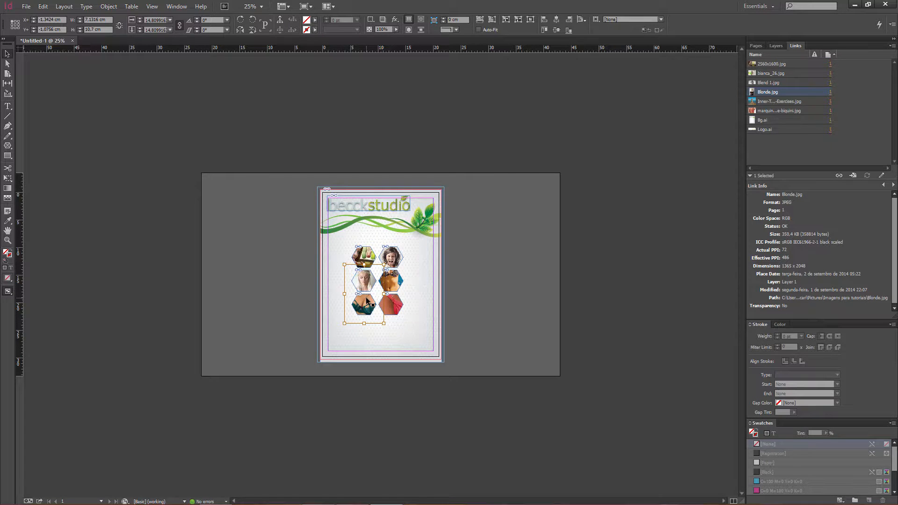
Step: Shrink the Inner-Thigh-Exercises photo to about 10 by 10 cm and shift it slightly down within its hexagonal frame
{"action": "left_click", "coordinate": [396, 284]}
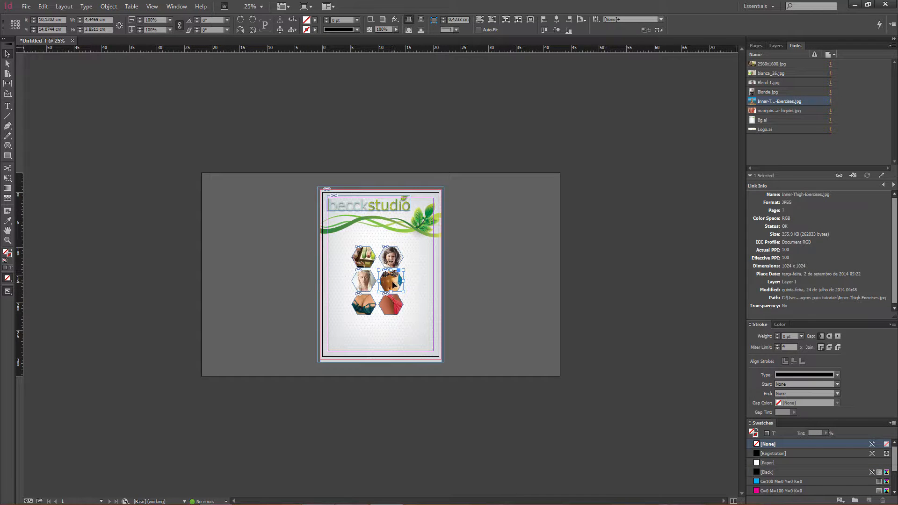
{"action": "scroll", "coordinate": [392, 284], "scroll_direction": "up", "scroll_amount": 2}
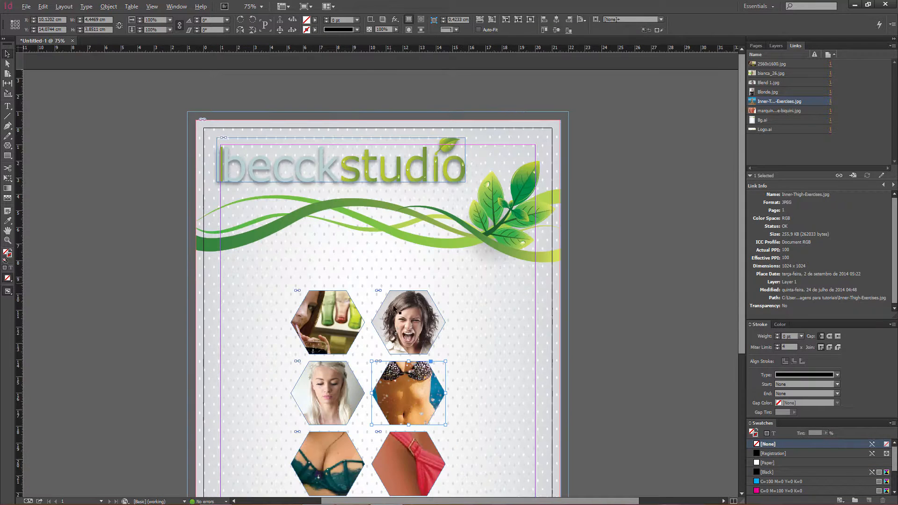
{"action": "left_click", "coordinate": [406, 393]}
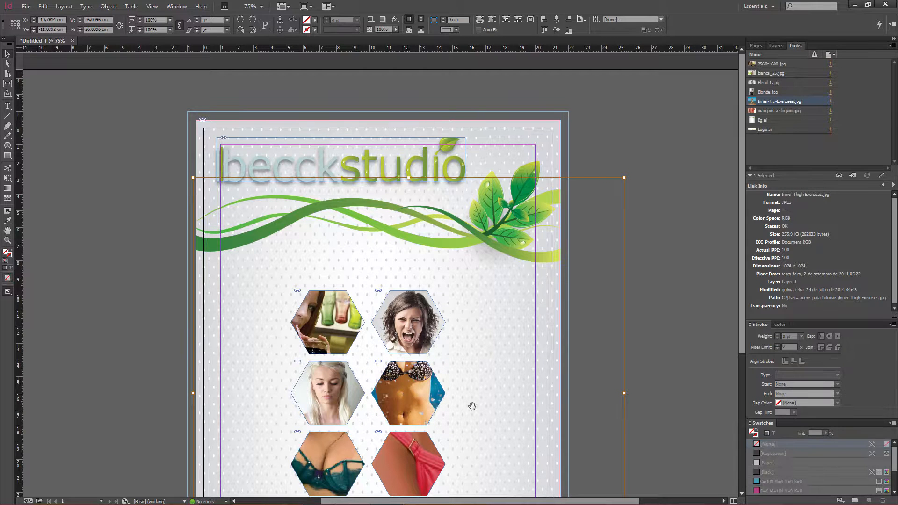
{"action": "left_click_drag", "start_coordinate": [435, 425], "coordinate": [412, 324]}
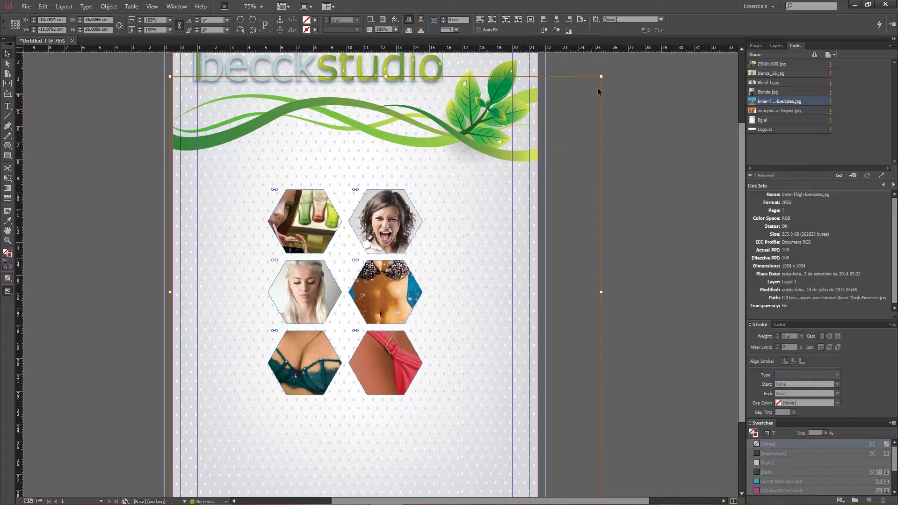
{"action": "left_click_drag", "start_coordinate": [602, 76], "coordinate": [467, 190]}
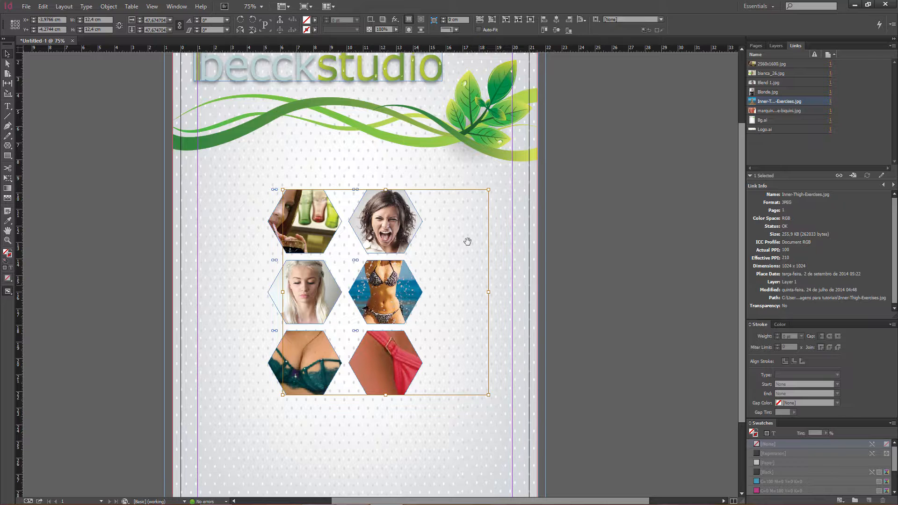
{"action": "left_click_drag", "start_coordinate": [486, 191], "coordinate": [465, 210]}
{"action": "left_click_drag", "start_coordinate": [390, 290], "coordinate": [387, 302]}
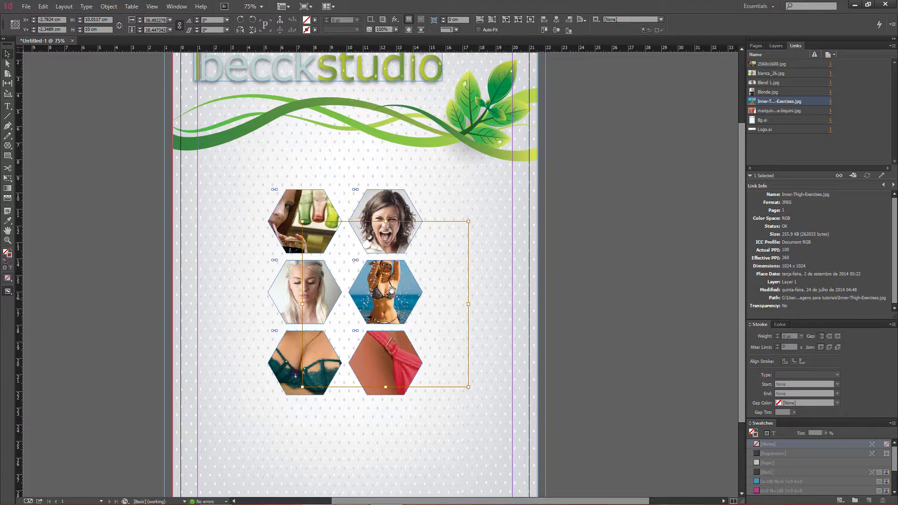
Step: Shrink the bianca_26 photo to about 11.9 by 7.8 cm and shift it down so the face fits in its frame
{"action": "left_click", "coordinate": [281, 365]}
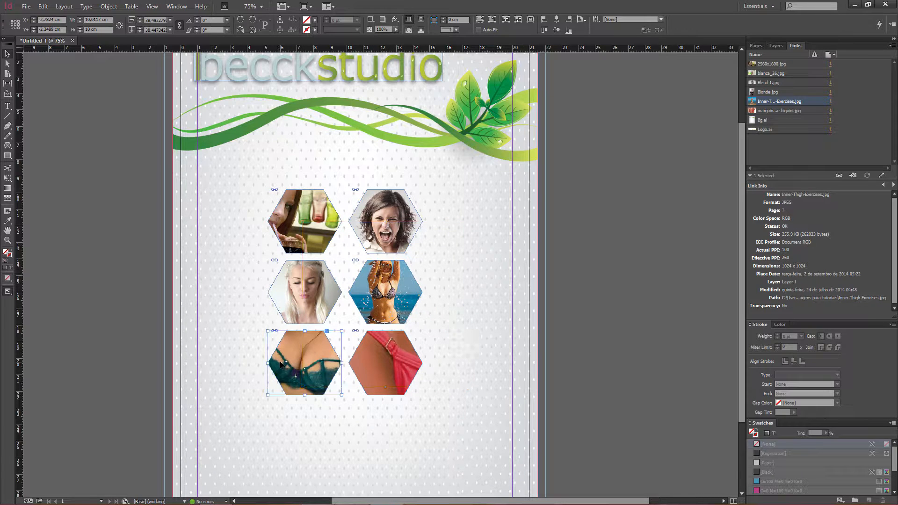
{"action": "left_click", "coordinate": [307, 364]}
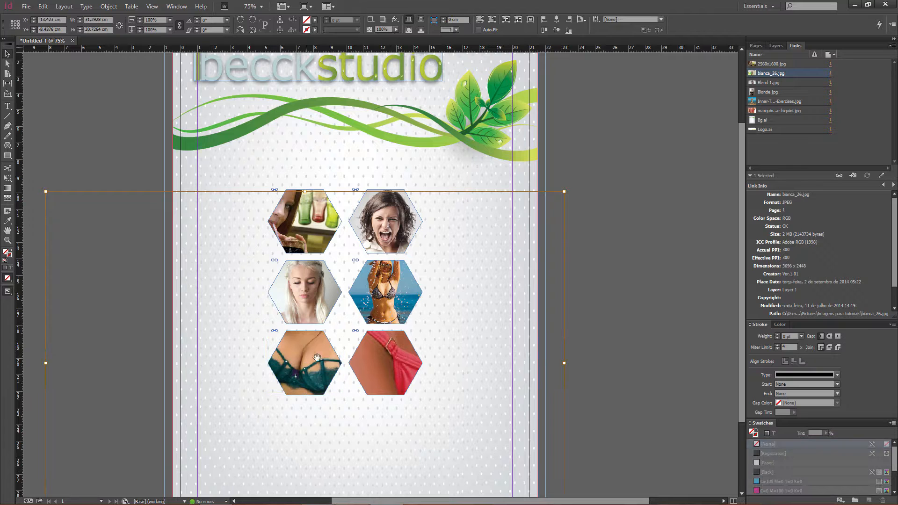
{"action": "left_click_drag", "start_coordinate": [565, 191], "coordinate": [403, 298]}
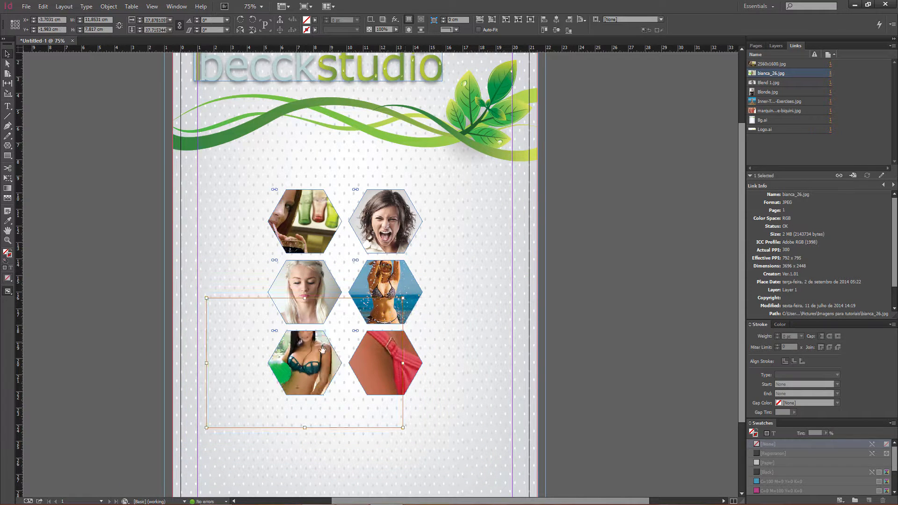
{"action": "left_click_drag", "start_coordinate": [304, 361], "coordinate": [302, 370]}
Step: Shrink the marquinha-de-biquini photo to about 6.9 by 5.1 cm inside its hexagonal frame and deselect it
{"action": "left_click", "coordinate": [412, 370]}
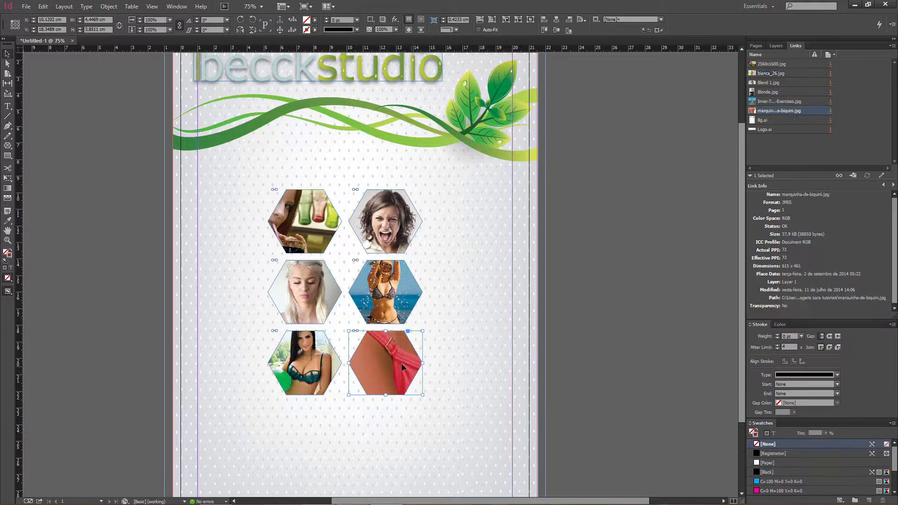
{"action": "left_click", "coordinate": [391, 364]}
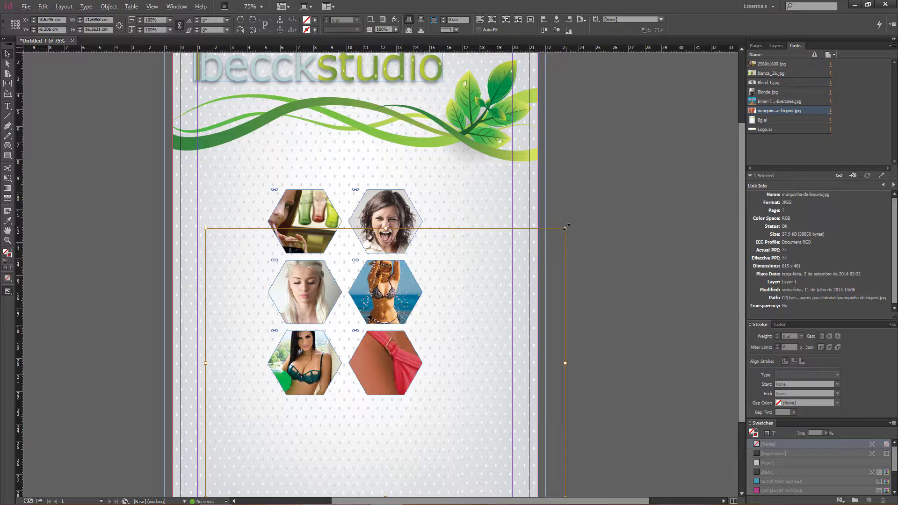
{"action": "left_click_drag", "start_coordinate": [566, 228], "coordinate": [442, 321]}
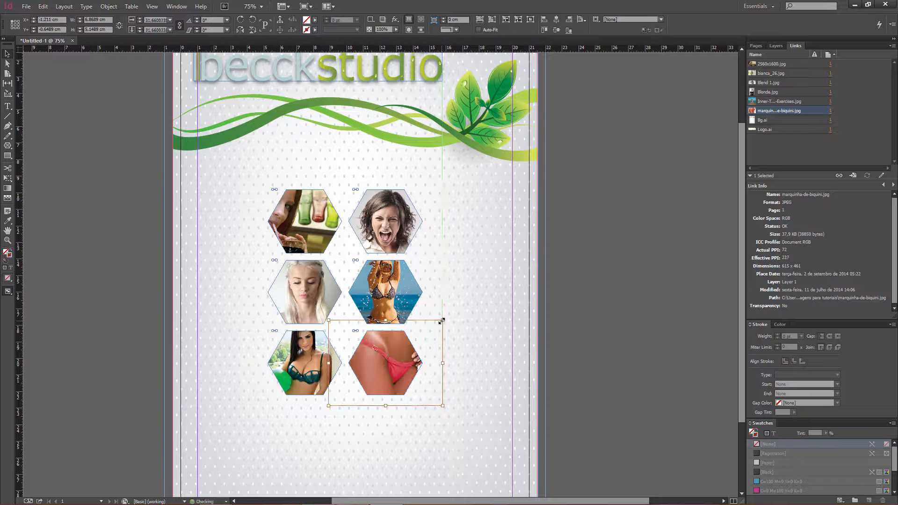
{"action": "left_click", "coordinate": [594, 338]}
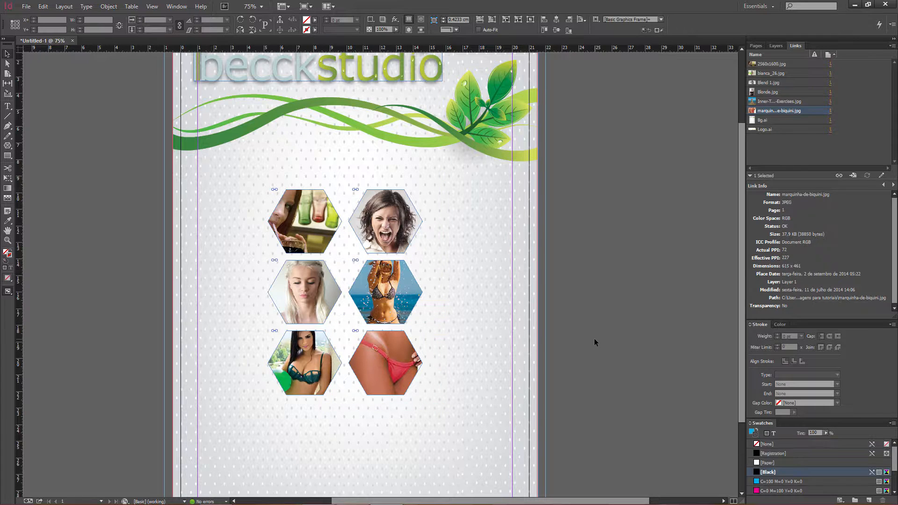
Step: Lock the background and logo images together, and list the objects of Layer 1 to check their lock state
{"action": "left_click", "coordinate": [240, 165]}
{"action": "left_click", "coordinate": [136, 160]}
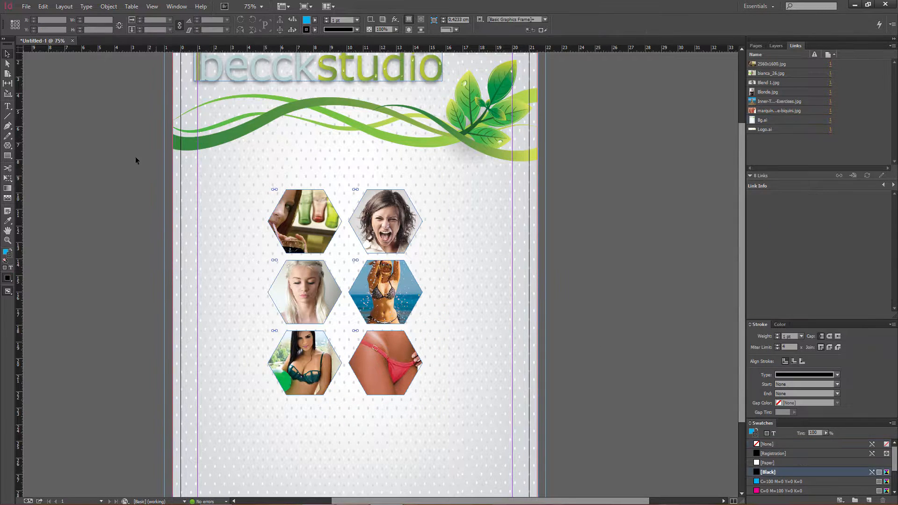
{"action": "left_click_drag", "start_coordinate": [139, 73], "coordinate": [248, 146]}
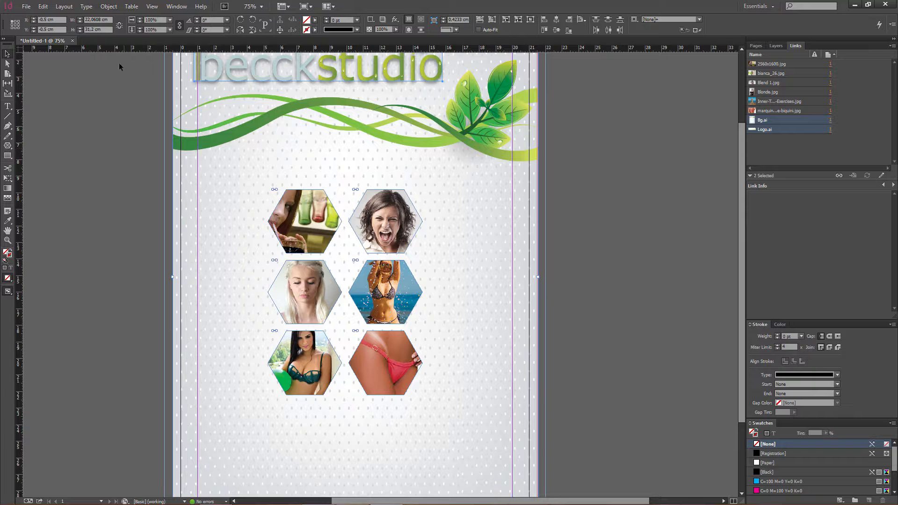
{"action": "left_click", "coordinate": [104, 7]}
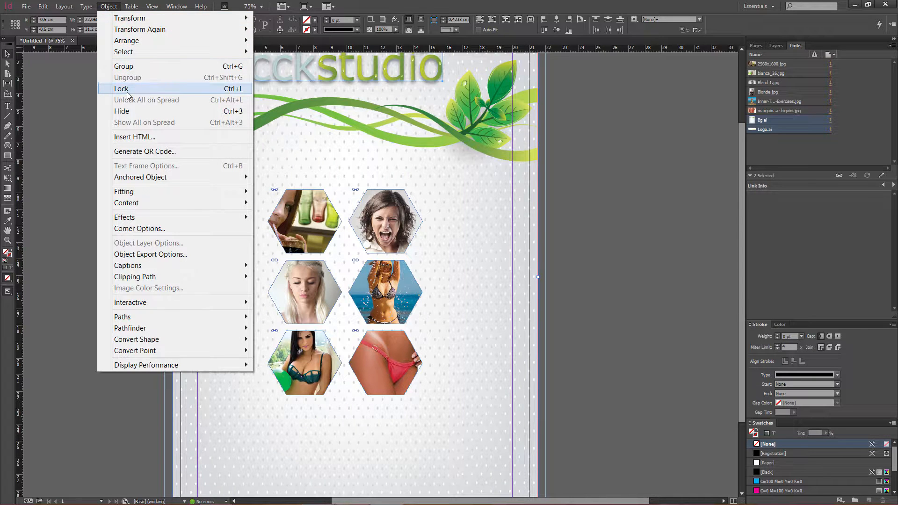
{"action": "left_click", "coordinate": [216, 94]}
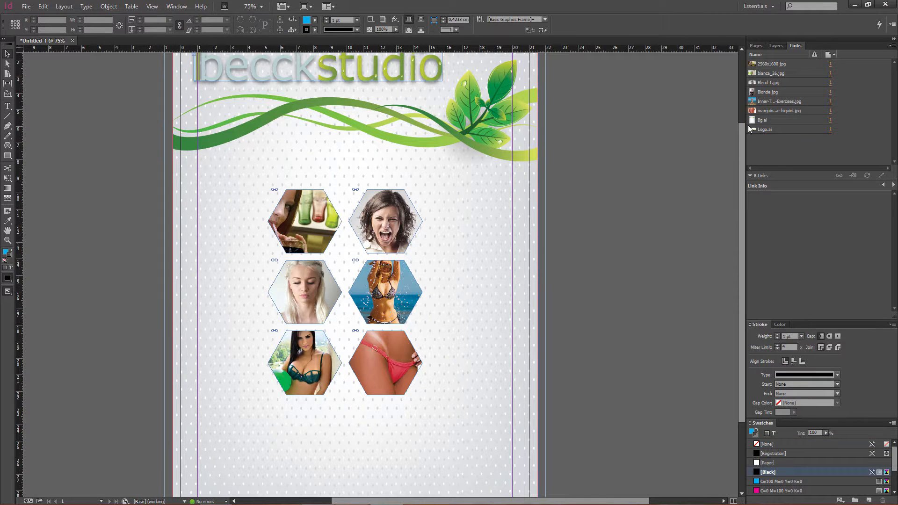
{"action": "left_click", "coordinate": [777, 47]}
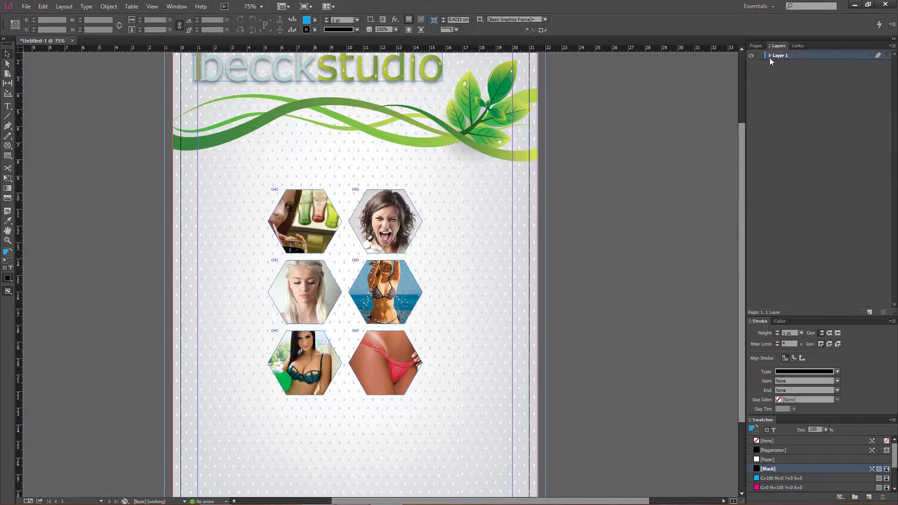
{"action": "left_click", "coordinate": [770, 56]}
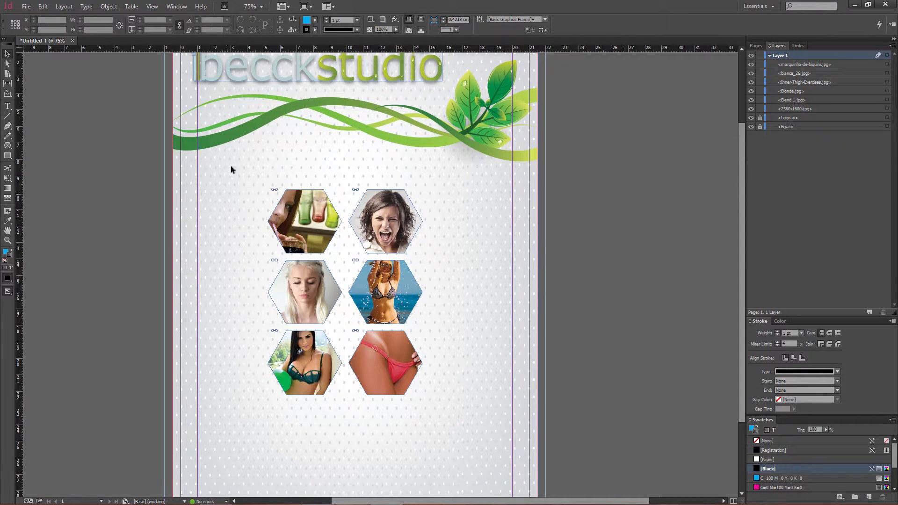
Step: Enlarge all six hexagonal frames with their photos together from the centre to about 14.4 by 19.1 cm overall
{"action": "left_click_drag", "start_coordinate": [247, 182], "coordinate": [453, 414]}
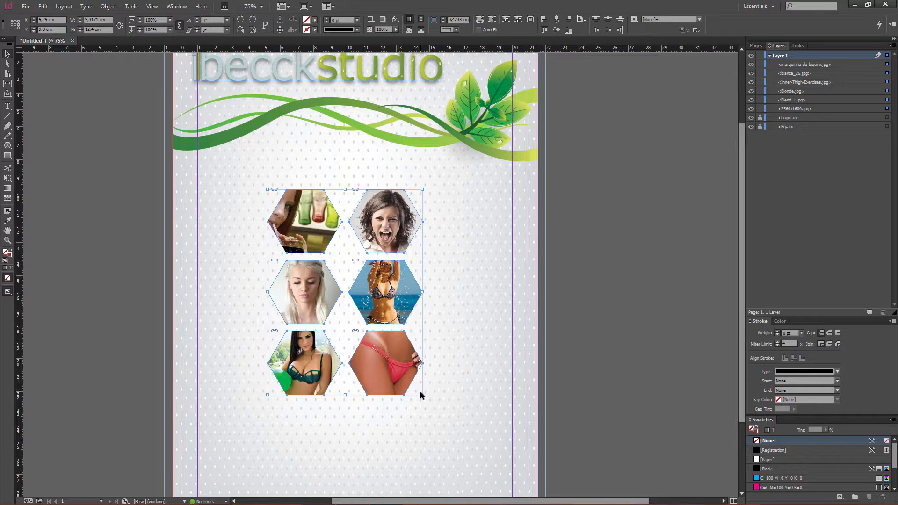
{"action": "left_click_drag", "start_coordinate": [421, 395], "coordinate": [476, 466]}
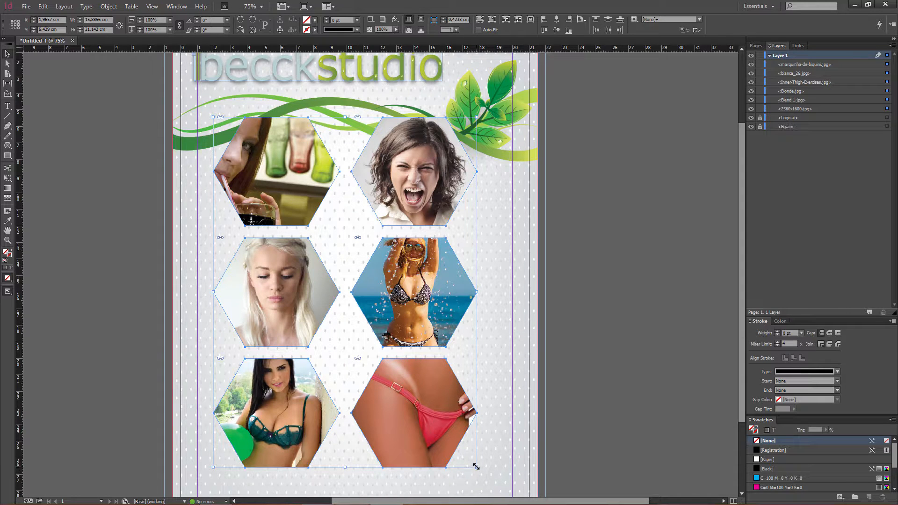
{"action": "left_click_drag", "start_coordinate": [476, 467], "coordinate": [463, 450]}
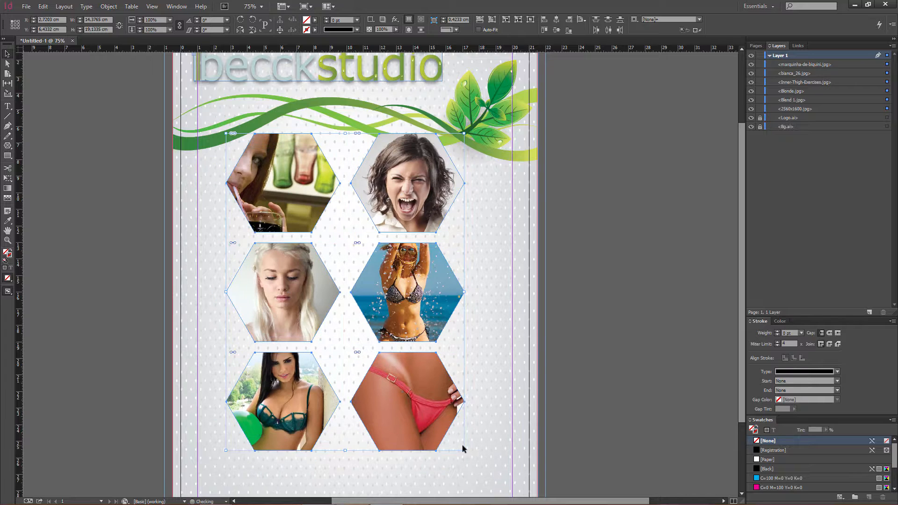
Step: Move the six hexagonal photo frames down about 1.8 cm, below the green wave graphic
{"action": "key", "text": "shift+Down"}
{"action": "key", "text": "shift+Down"}
{"action": "key", "text": "shift+Down"}
{"action": "key", "text": "shift+Down"}
{"action": "key", "text": "shift+Down"}
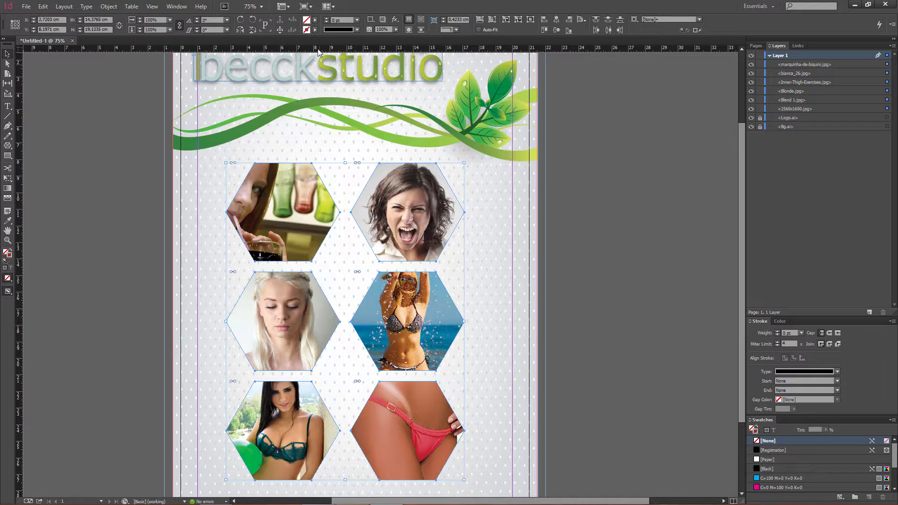
Step: Give the six hexagonal frames a 3 pt stroke of the Thin - Thick - Thin type
{"action": "left_click", "coordinate": [326, 18]}
{"action": "left_click", "coordinate": [326, 18]}
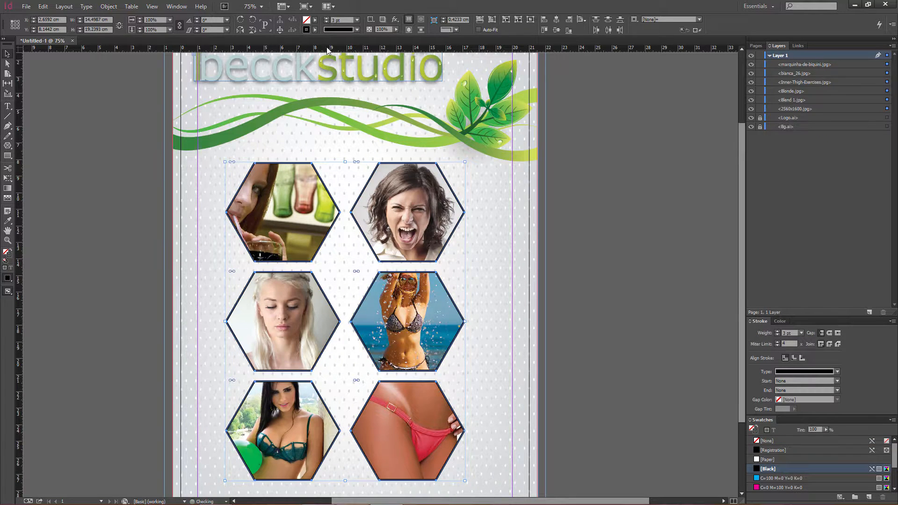
{"action": "left_click", "coordinate": [357, 29]}
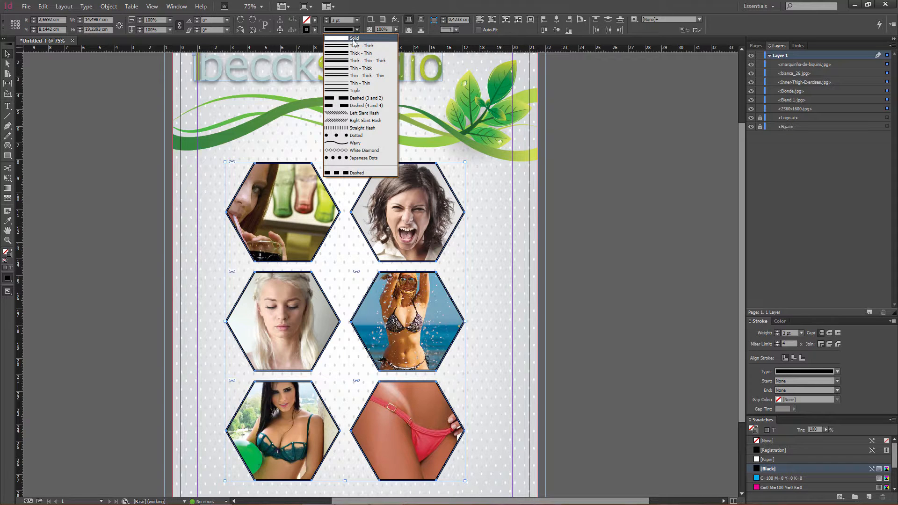
{"action": "left_click", "coordinate": [340, 75]}
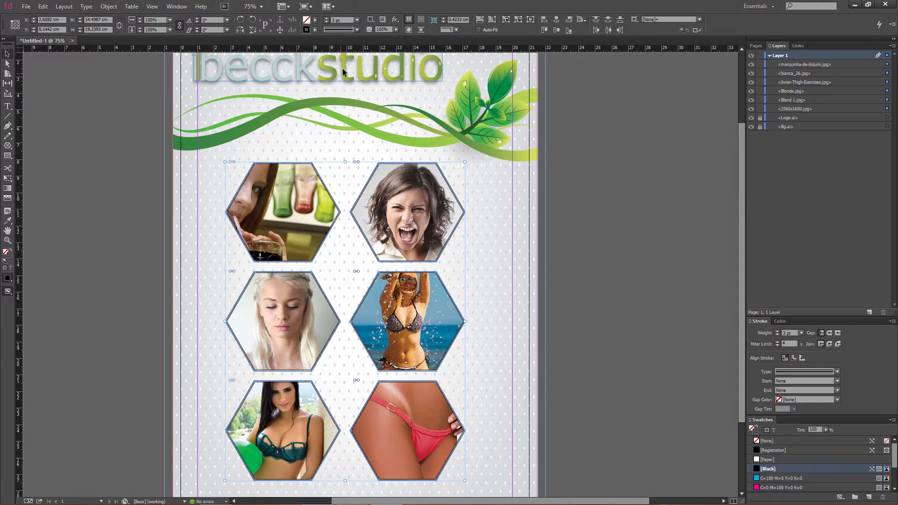
Step: Change the stroke of the six hexagonal frames to the Thick - Thick type in green C=75 M=5 Y=100 K=0
{"action": "left_click", "coordinate": [357, 30]}
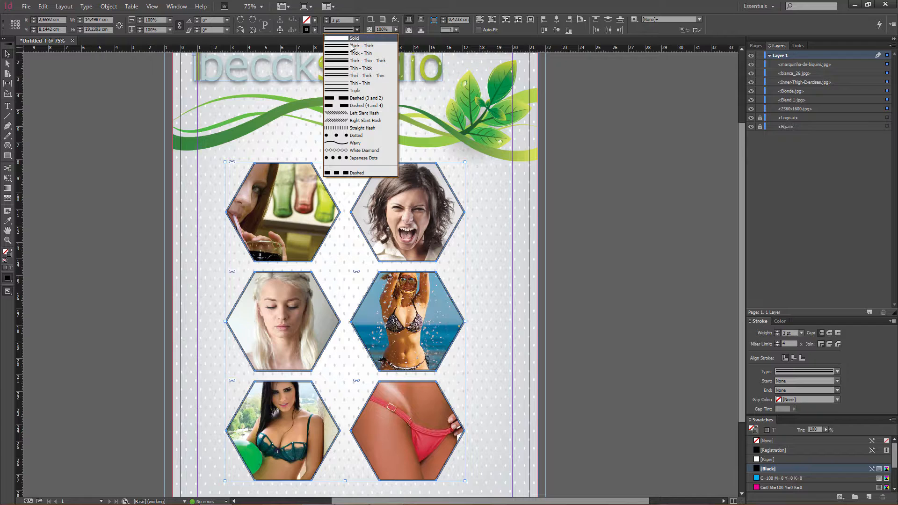
{"action": "left_click", "coordinate": [351, 43]}
{"action": "left_click", "coordinate": [315, 30]}
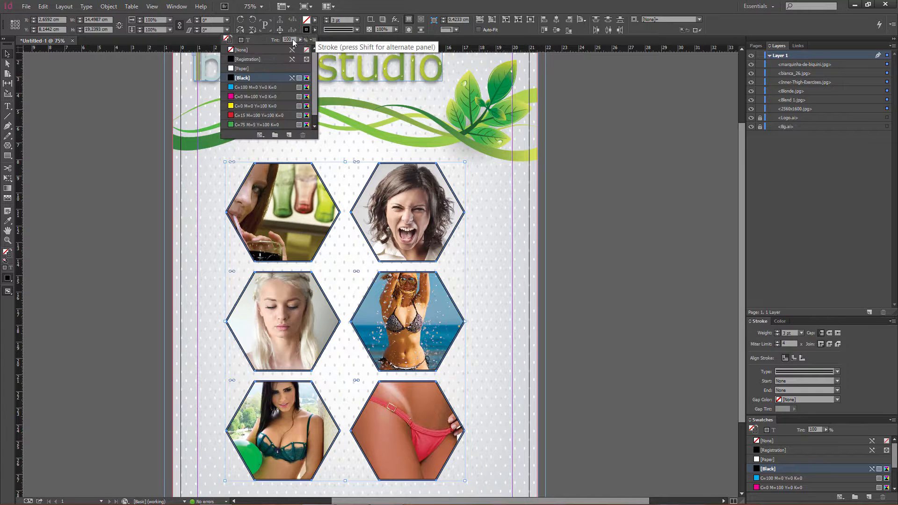
{"action": "left_click", "coordinate": [241, 125]}
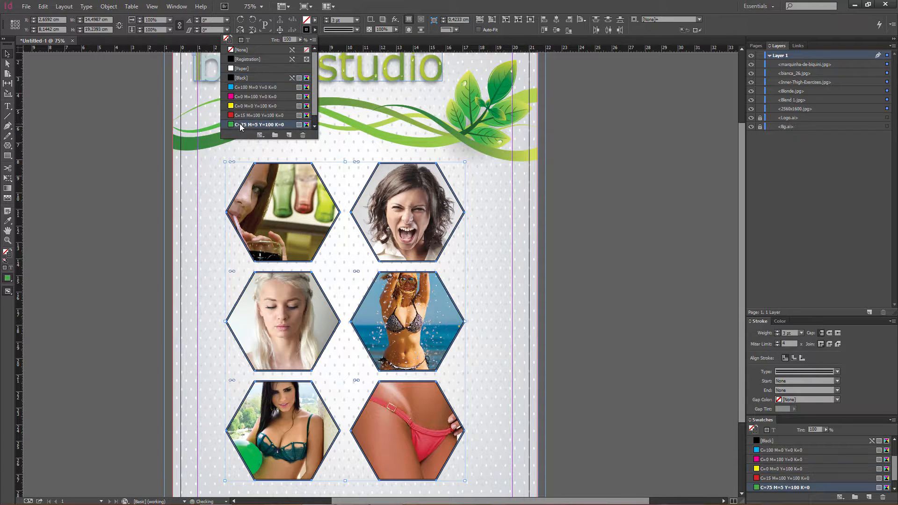
Step: Increase the stroke weight of the six hexagonal frames to 12 pt
{"action": "left_click", "coordinate": [326, 18]}
{"action": "left_click", "coordinate": [326, 18]}
{"action": "left_click", "coordinate": [327, 18]}
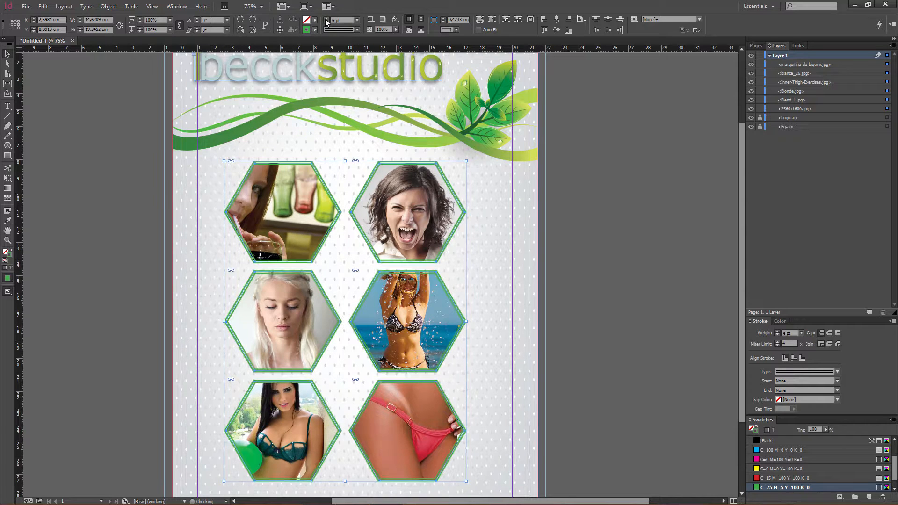
{"action": "left_click", "coordinate": [327, 18]}
{"action": "left_click", "coordinate": [326, 20]}
{"action": "left_click", "coordinate": [327, 19]}
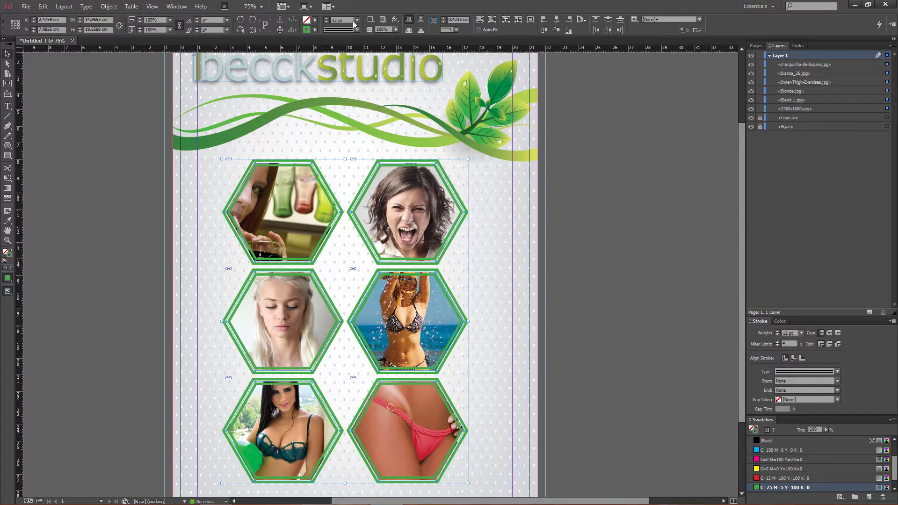
Step: Add a drop shadow to the six frames with distance 0, opacity 50% and a Y offset of 4 pt
{"action": "left_click", "coordinate": [382, 19]}
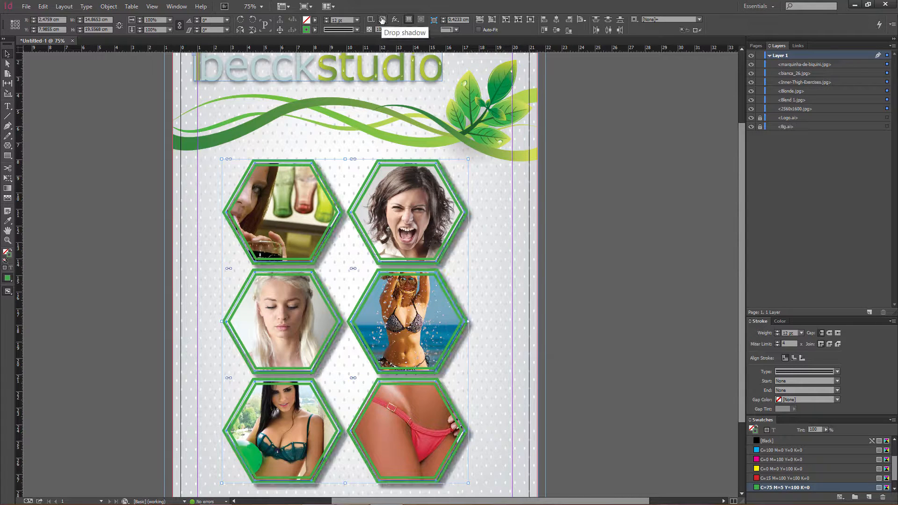
{"action": "left_click", "coordinate": [382, 20]}
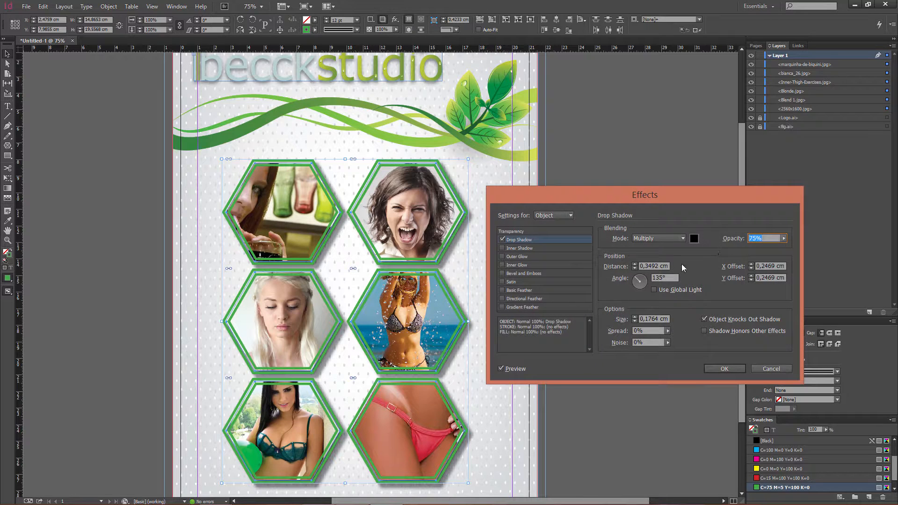
{"action": "key", "text": "Tab"}
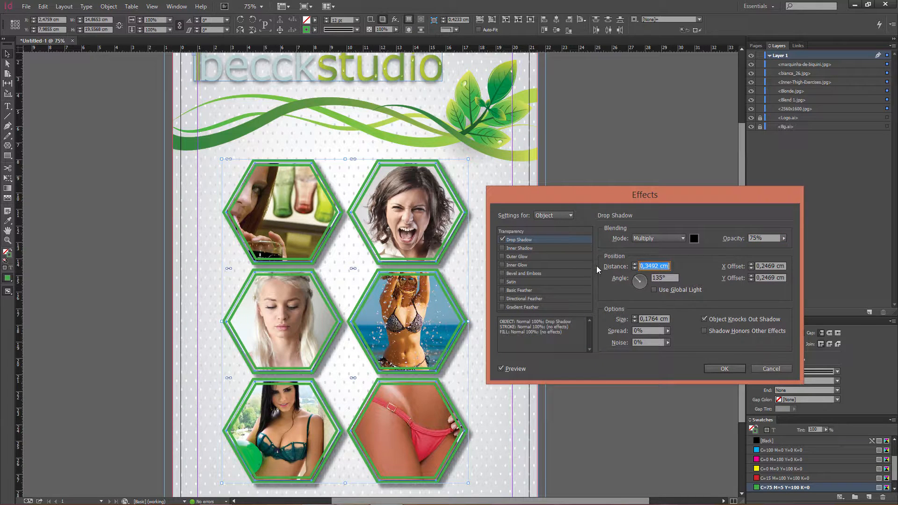
{"action": "type", "text": "0"}
{"action": "left_click", "coordinate": [767, 240]}
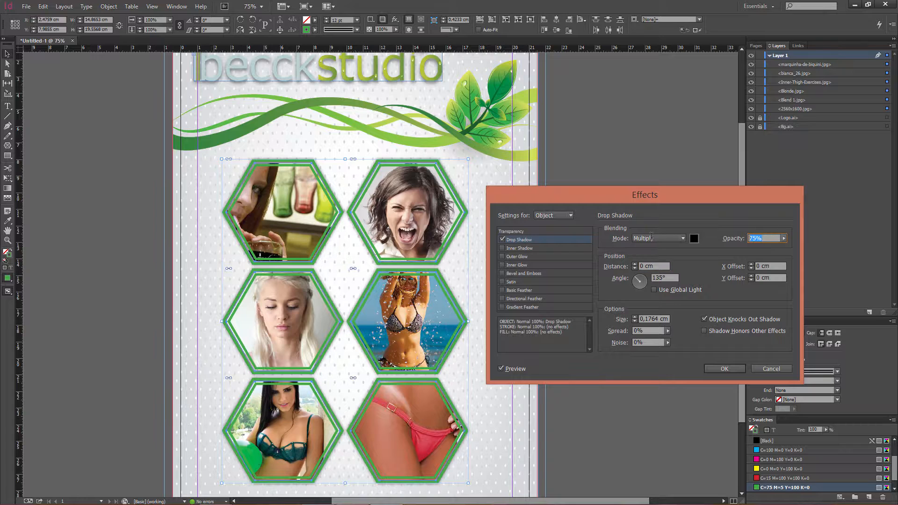
{"action": "type", "text": "50"}
{"action": "left_click", "coordinate": [758, 279]}
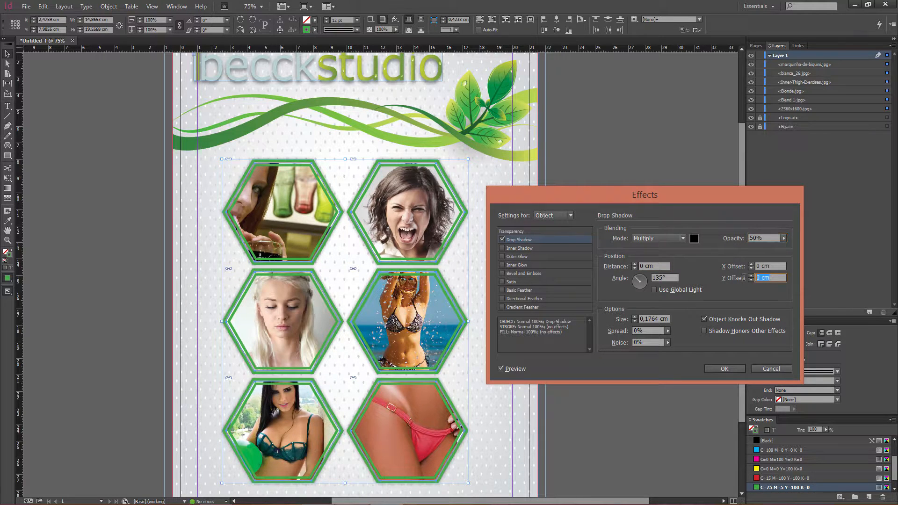
{"action": "type", "text": "4pt"}
Step: Set the drop shadow's size to 6 px and its opacity to 70%, and apply the effect to the frames
{"action": "left_click", "coordinate": [659, 319]}
{"action": "double_click", "coordinate": [659, 318]}
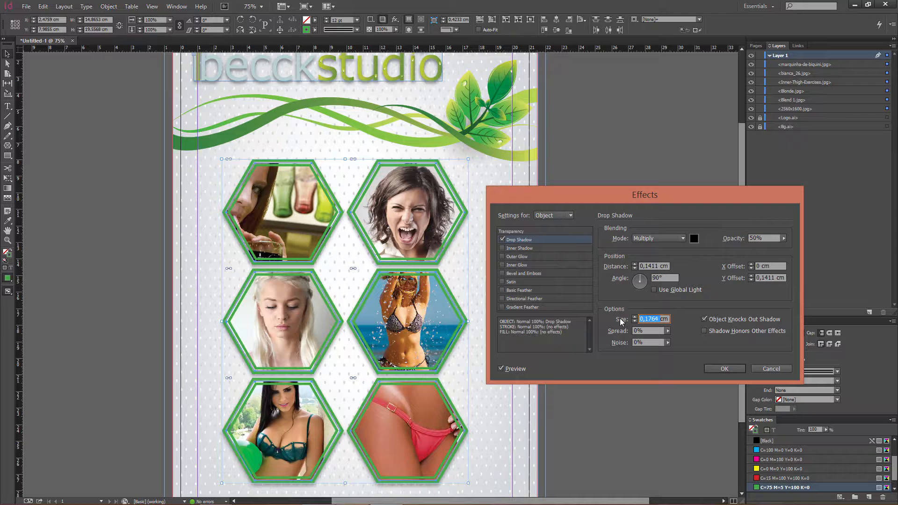
{"action": "type", "text": "6px"}
{"action": "left_click", "coordinate": [647, 330]}
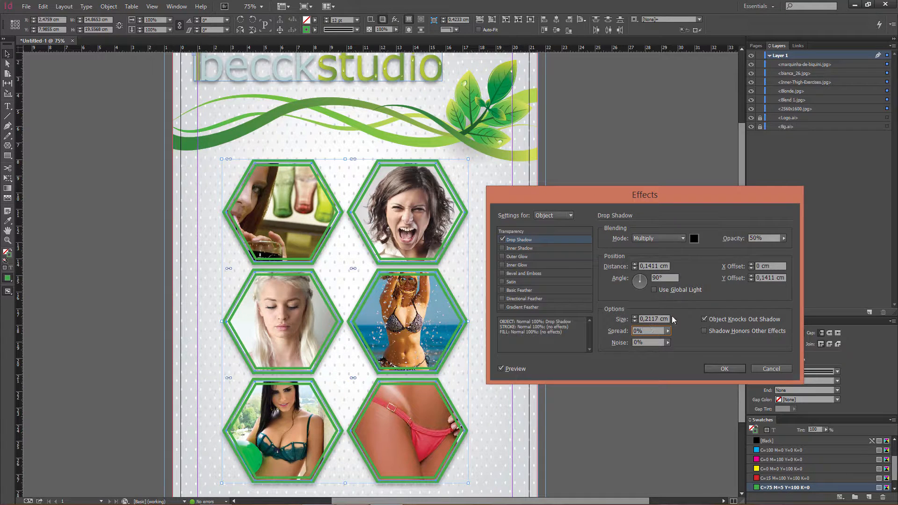
{"action": "left_click_drag", "start_coordinate": [763, 238], "coordinate": [729, 237]}
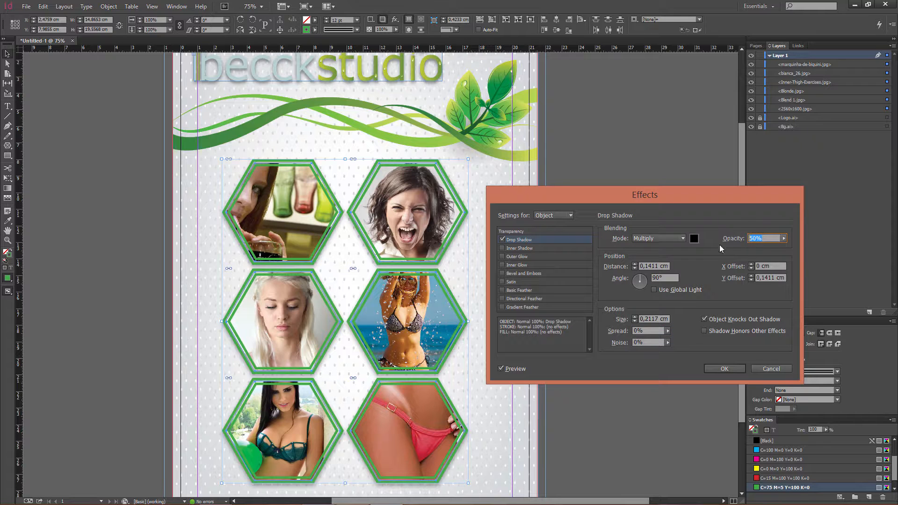
{"action": "type", "text": "70"}
{"action": "left_click", "coordinate": [724, 368]}
{"action": "left_click", "coordinate": [133, 217]}
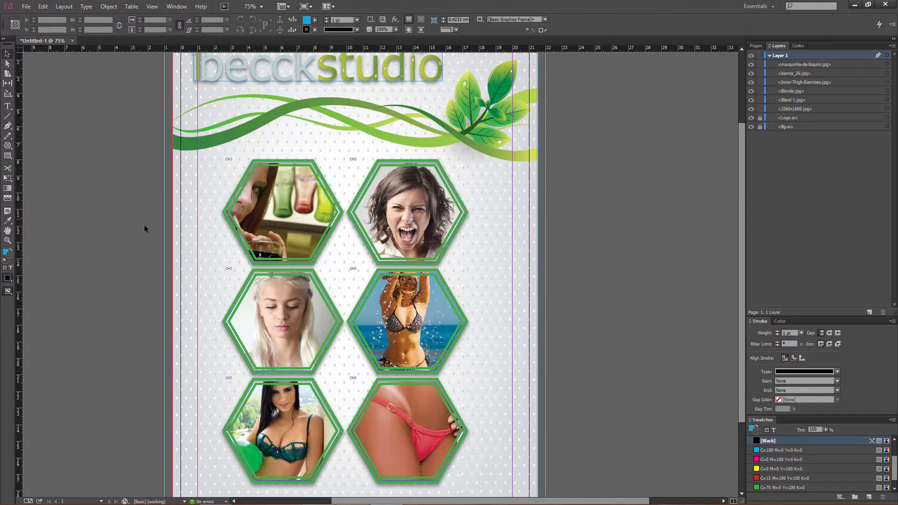
Step: Change the stroke type of all six hexagonal frames to White Diamond
{"action": "left_click_drag", "start_coordinate": [210, 168], "coordinate": [497, 458]}
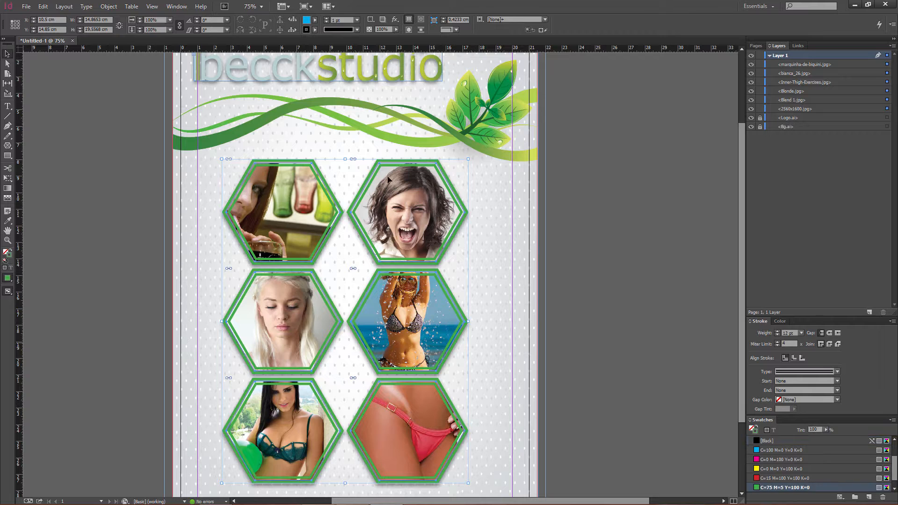
{"action": "left_click", "coordinate": [356, 30]}
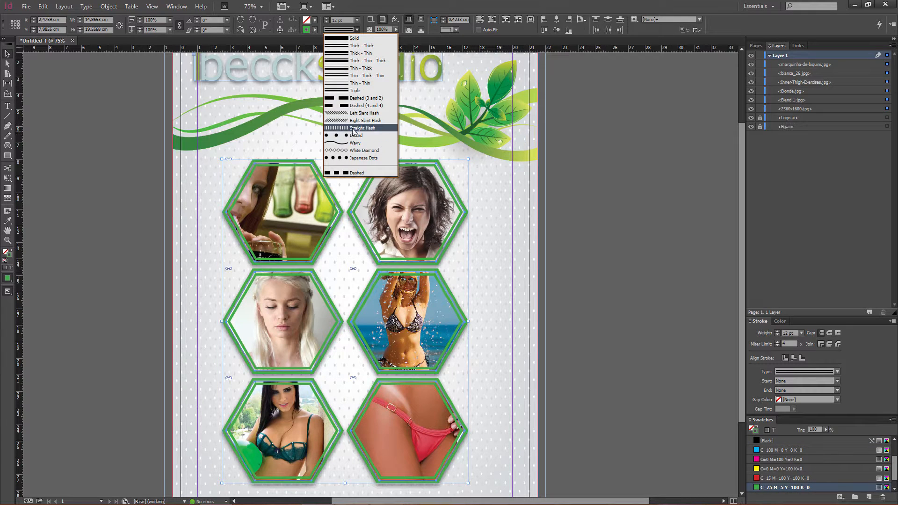
{"action": "left_click", "coordinate": [360, 150]}
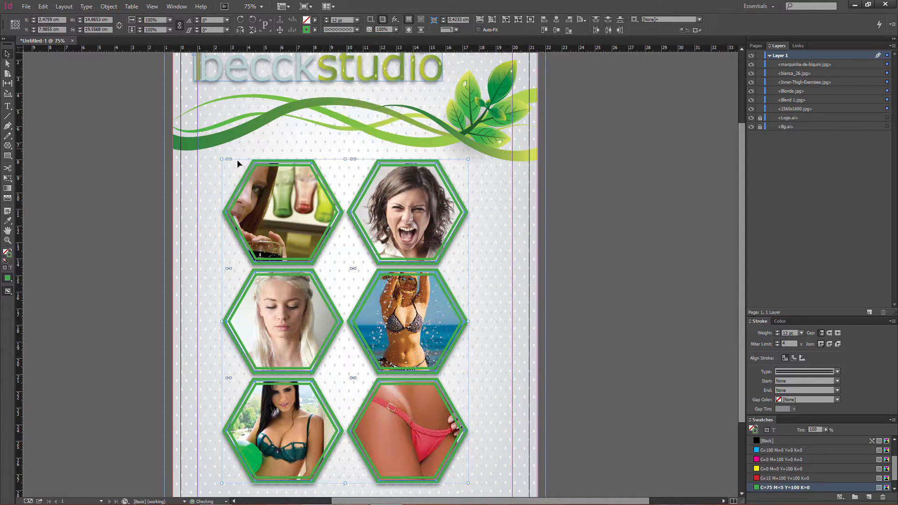
{"action": "left_click", "coordinate": [128, 243]}
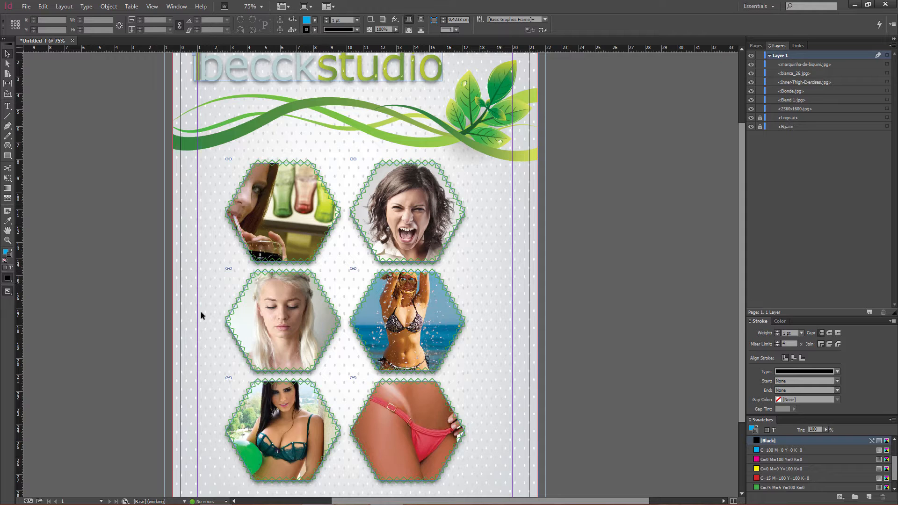
Step: Switch the document's display performance to High Quality Display
{"action": "left_click_drag", "start_coordinate": [220, 157], "coordinate": [344, 267]}
{"action": "left_click", "coordinate": [152, 6]}
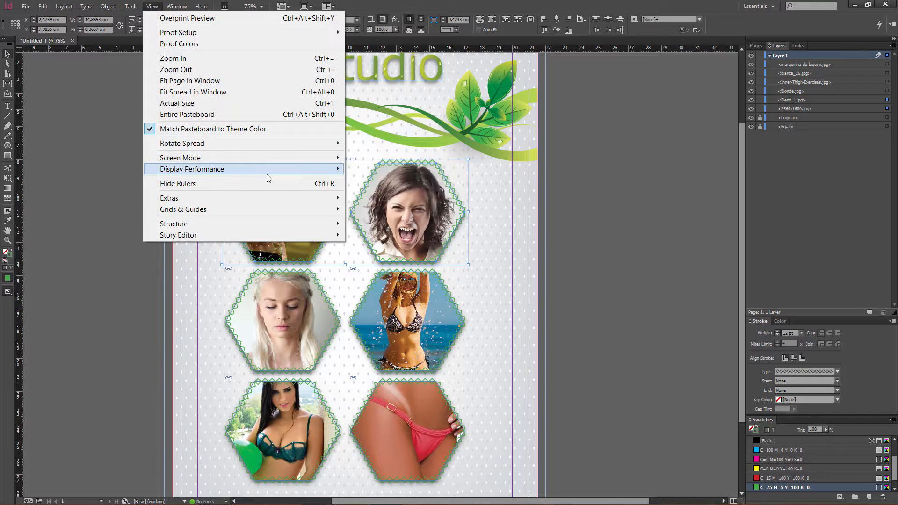
{"action": "mouse_move", "coordinate": [269, 171]}
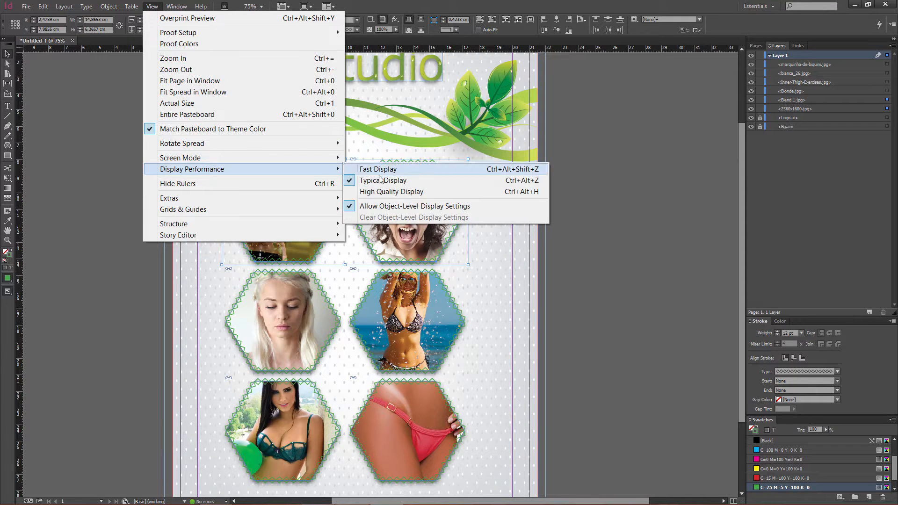
{"action": "left_click", "coordinate": [380, 193]}
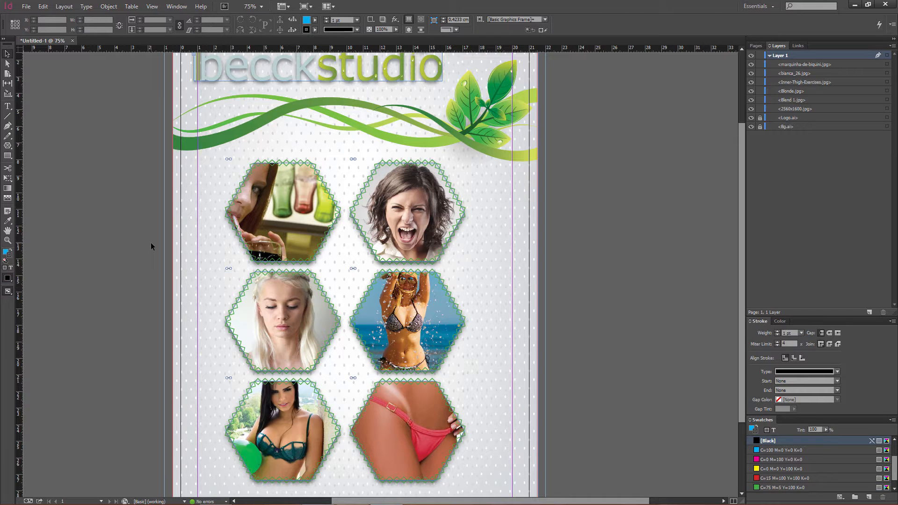
Step: Unlock the logo image and move it right and down to about X 1.14 cm, Y 1 cm
{"action": "key", "text": "ctrl+0"}
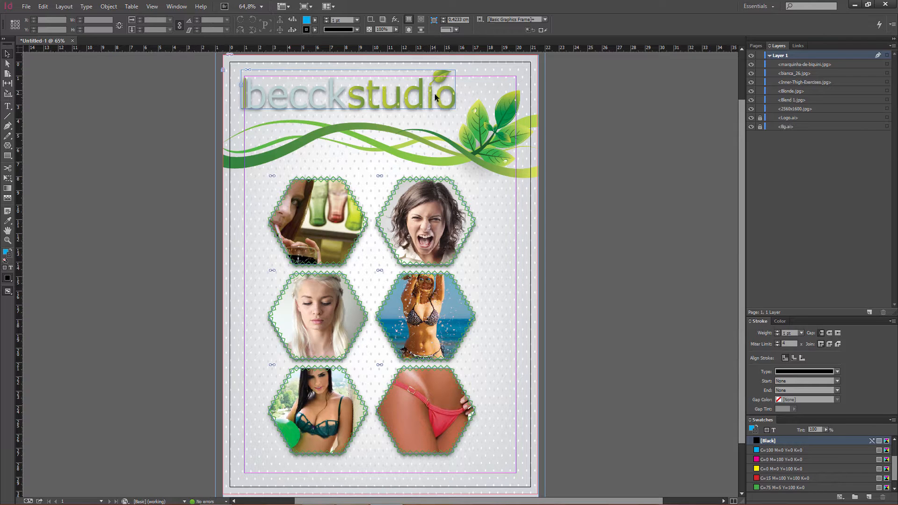
{"action": "left_click", "coordinate": [760, 117]}
{"action": "left_click_drag", "start_coordinate": [372, 106], "coordinate": [376, 106]}
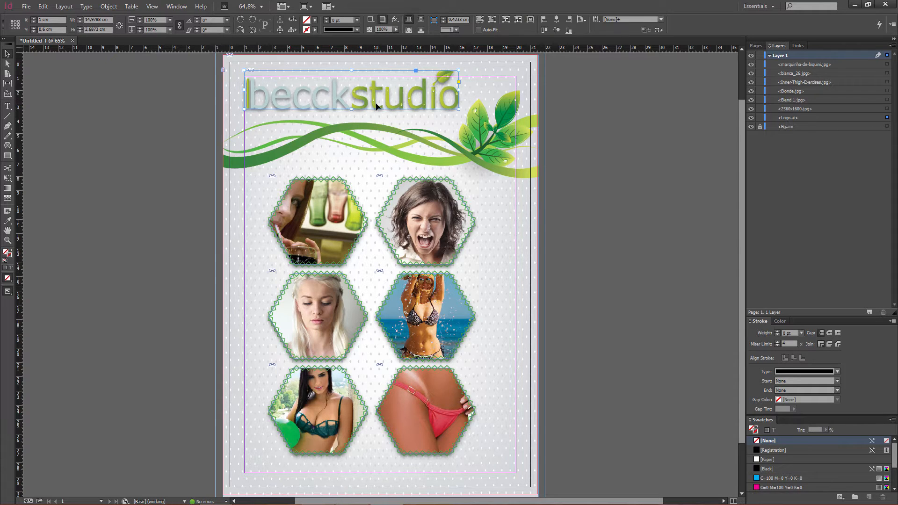
{"action": "key", "text": "shift+Down"}
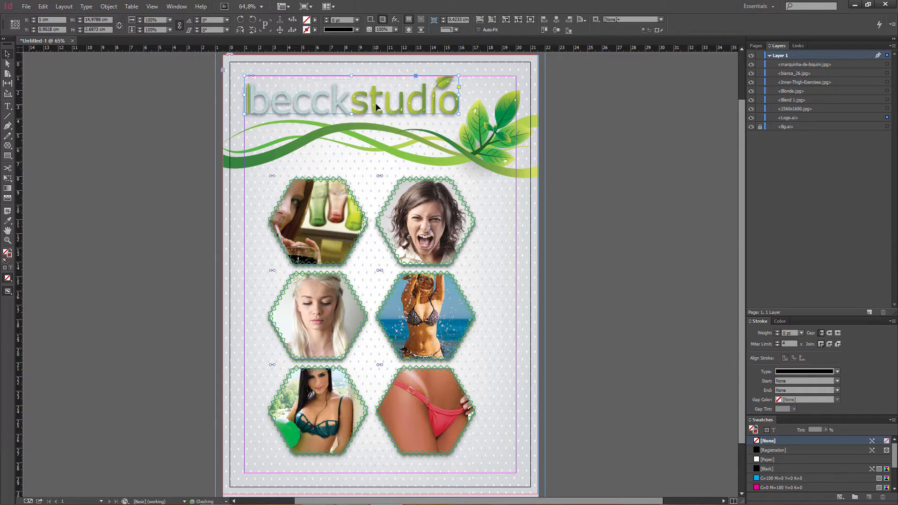
{"action": "key", "text": "Right"}
{"action": "key", "text": "Right"}
{"action": "key", "text": "Right"}
{"action": "key", "text": "Right"}
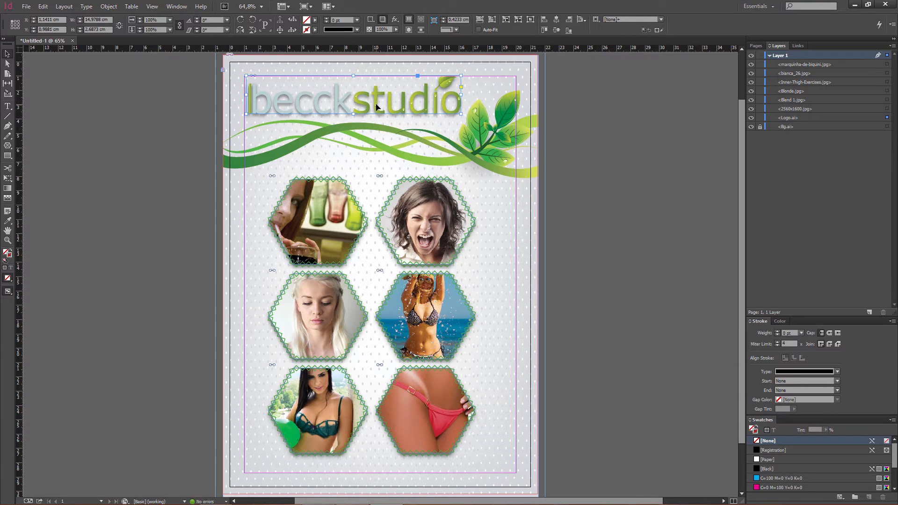
Step: Nudge the logo up and left to about X 0.72 cm, Y 0.49 cm
{"action": "key", "text": "Up"}
{"action": "key", "text": "Up"}
{"action": "key", "text": "Up"}
{"action": "key", "text": "Up"}
{"action": "key", "text": "Up"}
{"action": "key", "text": "Up"}
{"action": "key", "text": "Up"}
{"action": "key", "text": "shift+Left"}
{"action": "key", "text": "Left"}
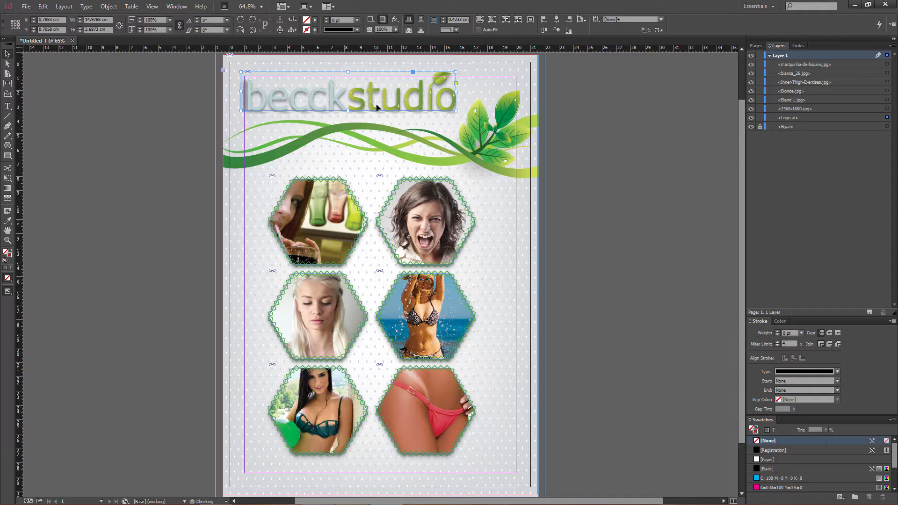
{"action": "key", "text": "Up"}
{"action": "key", "text": "Up"}
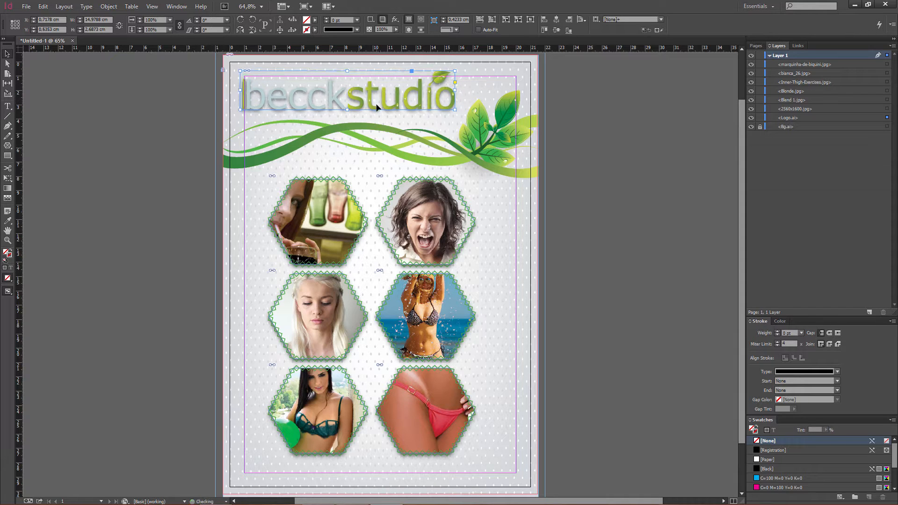
{"action": "key", "text": "Left"}
{"action": "key", "text": "Left"}
{"action": "key", "text": "Up"}
{"action": "key", "text": "Up"}
{"action": "key", "text": "Up"}
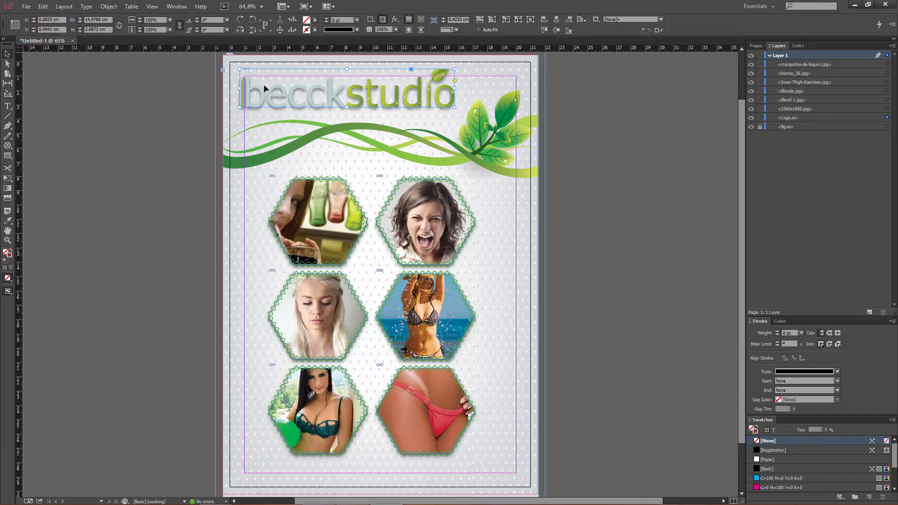
{"action": "key", "text": "Right"}
{"action": "key", "text": "Right"}
{"action": "key", "text": "Right"}
{"action": "key", "text": "Right"}
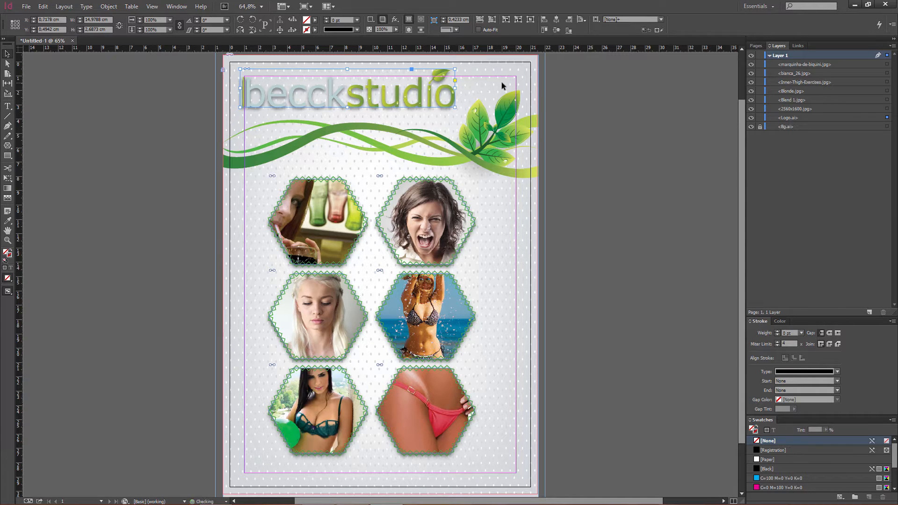
Step: Deselect everything and preview the page without guides, bleed and frame edges
{"action": "left_click", "coordinate": [142, 134]}
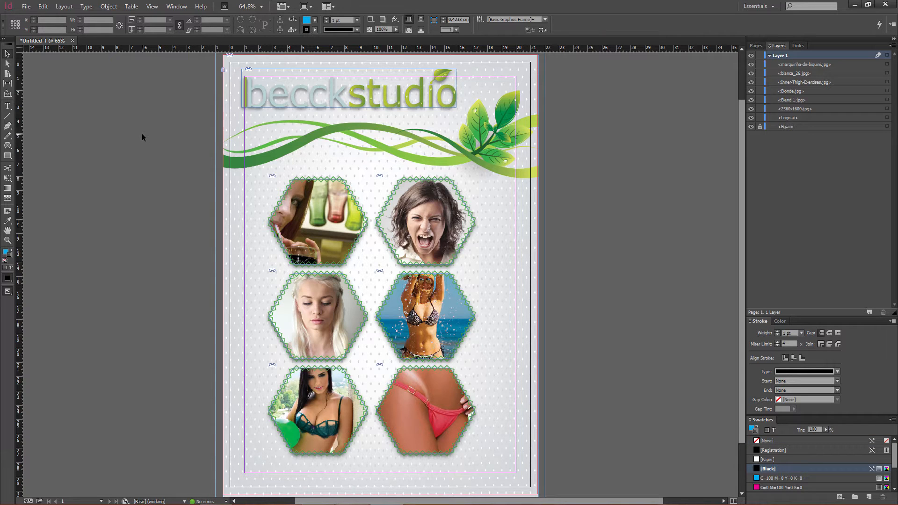
{"action": "key", "text": "w"}
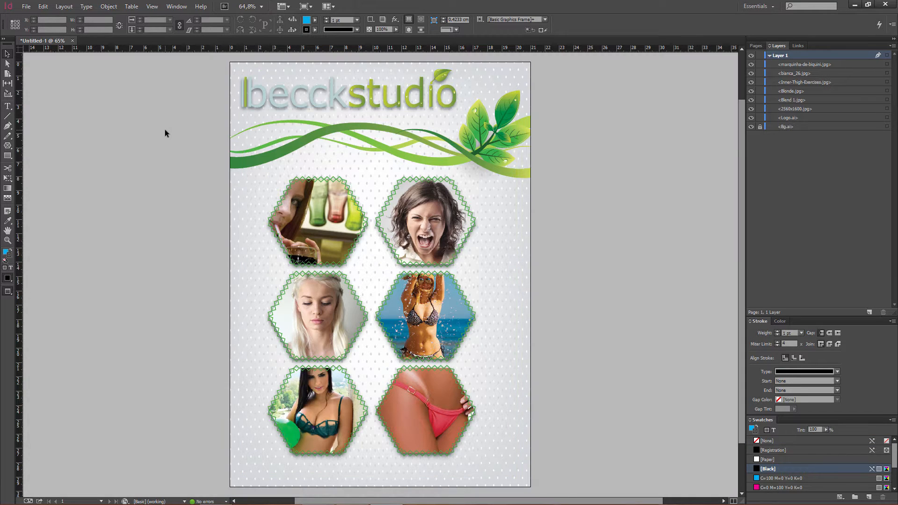